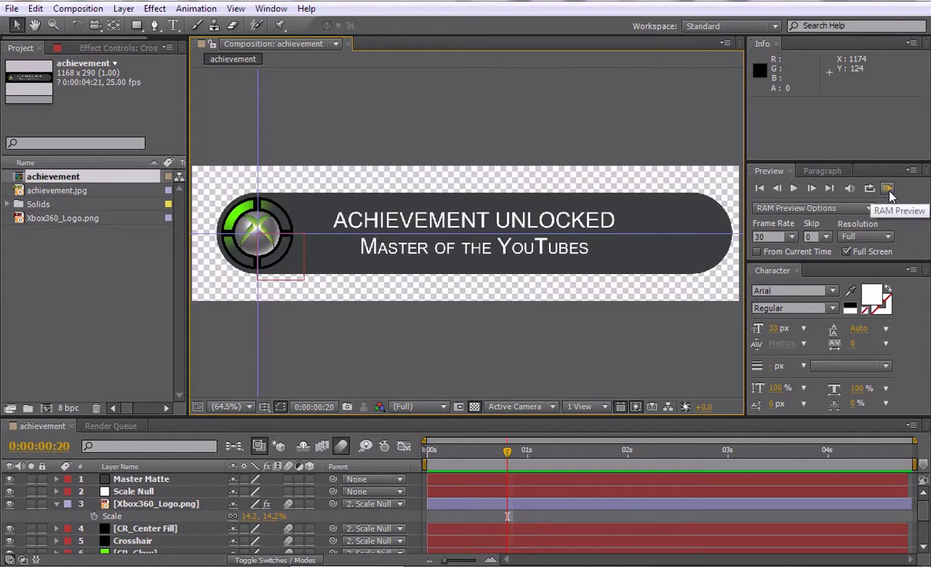
# Play a RAM preview of the finished achievement animation and return to the workspace
pyautogui.click(888, 189)
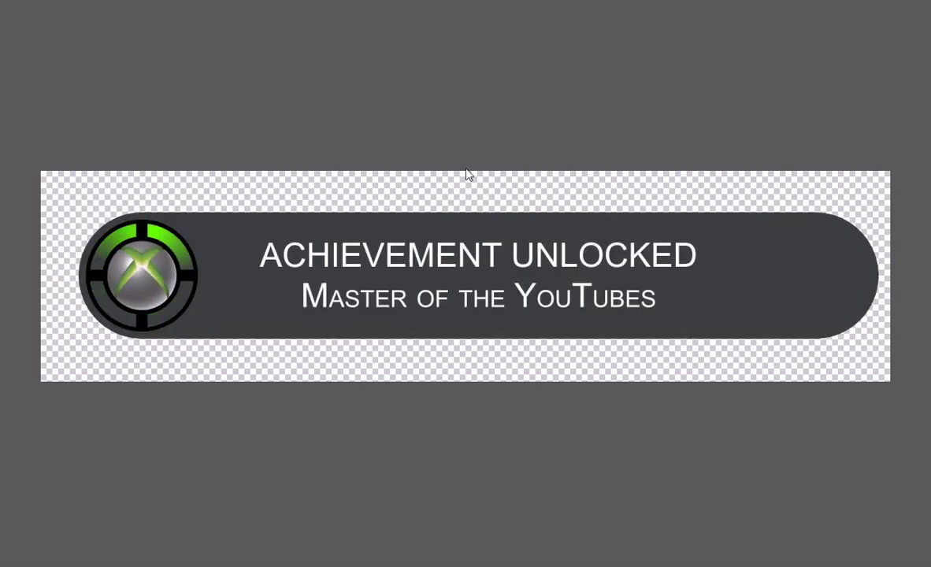
pyautogui.press('Escape')
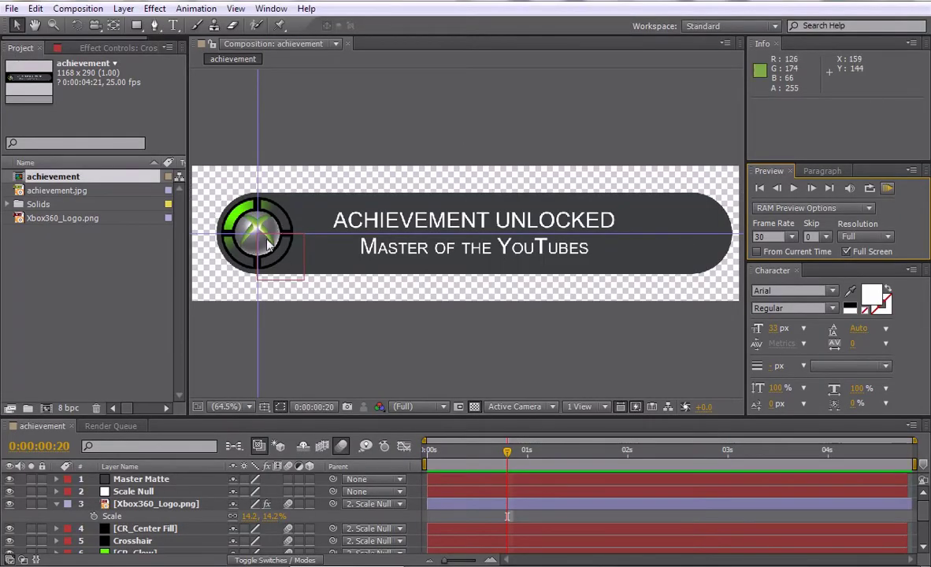
# Open the achievement.jpg footage and examine the reference achievement bar enlarged to 200%
pyautogui.click(52, 220)
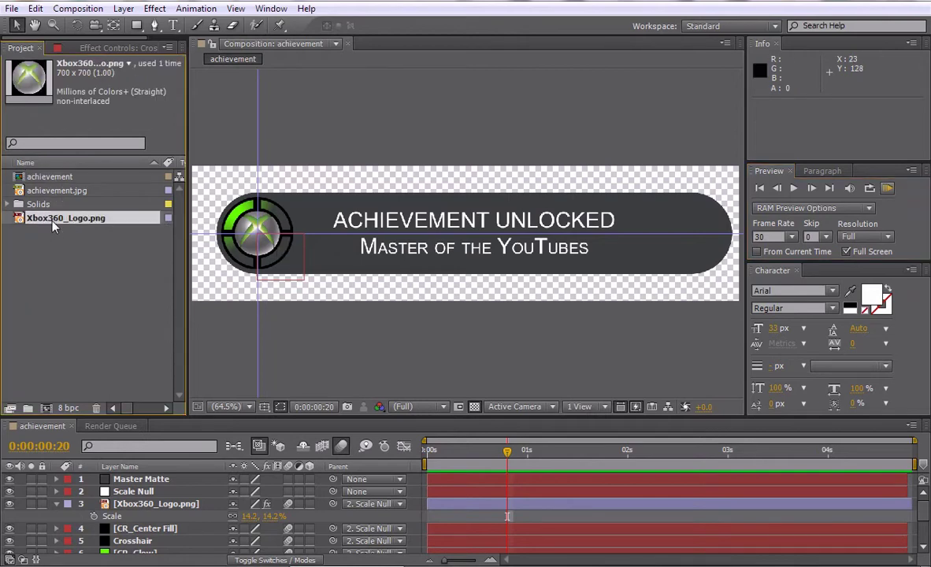
pyautogui.click(52, 193)
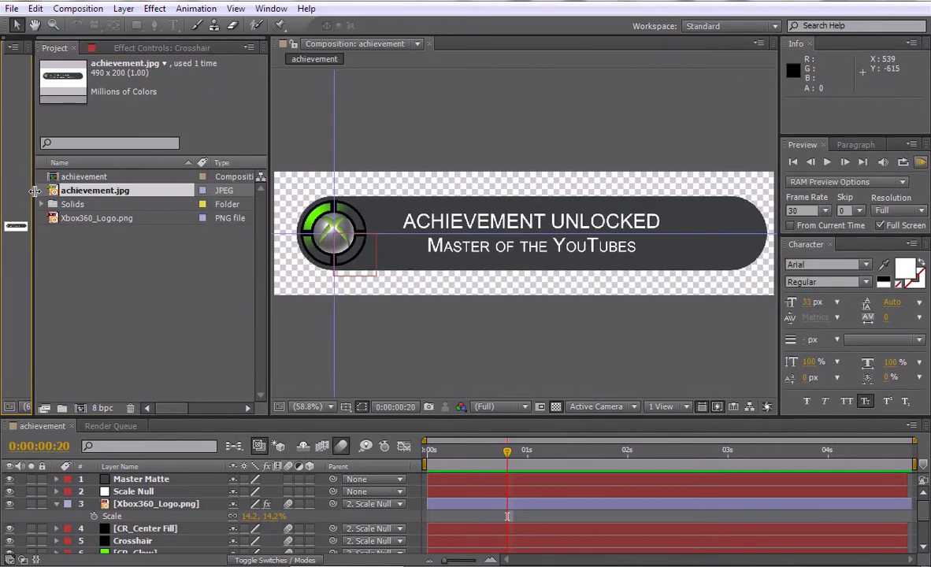
pyautogui.moveTo(34, 191); pyautogui.dragTo(163, 194)
pyautogui.press('`')
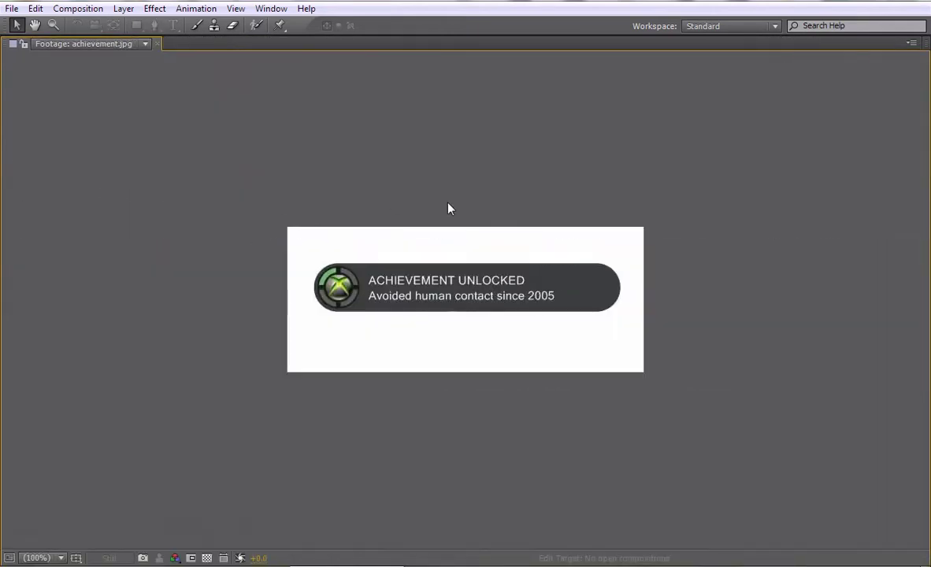
pyautogui.press('.')
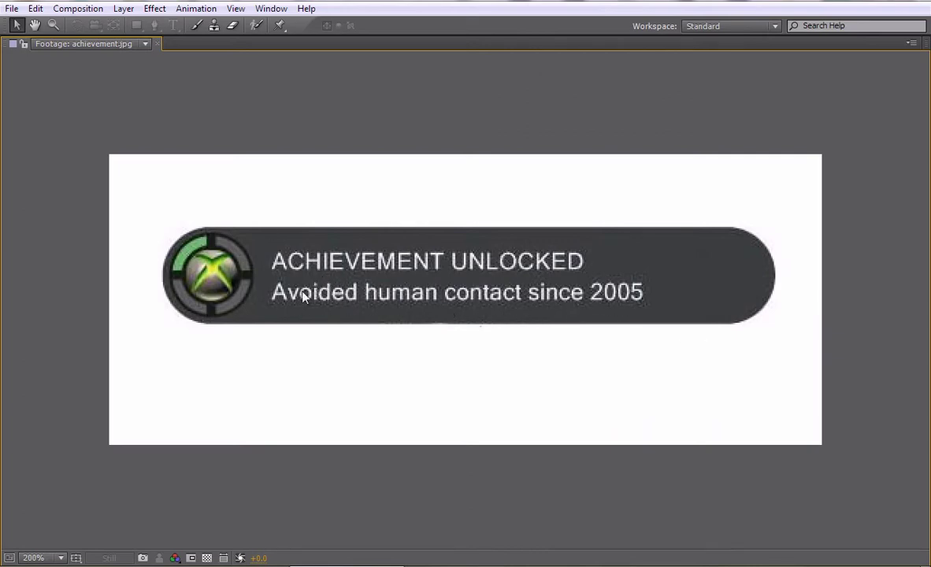
pyautogui.press('`')
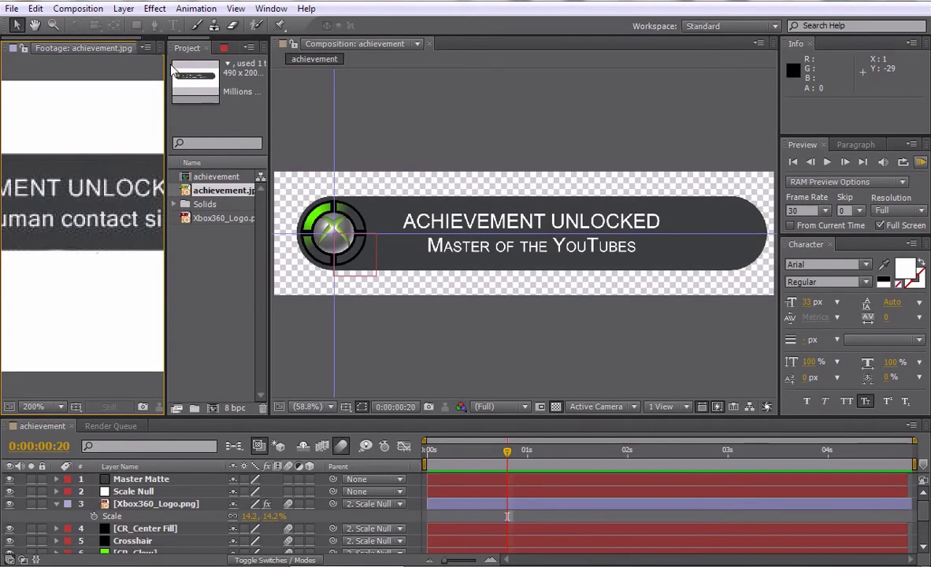
pyautogui.click(128, 48)
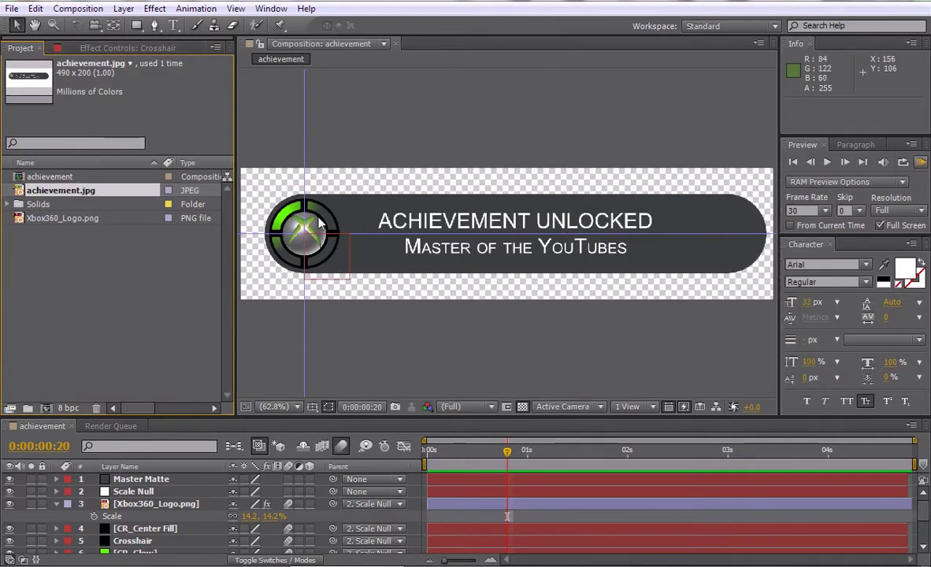
# Examine the logo ring and the text of the finished achievement composition up close
pyautogui.press('z')
pyautogui.click(372, 245)
pyautogui.press('h')
pyautogui.moveTo(587, 236); pyautogui.dragTo(387, 245)
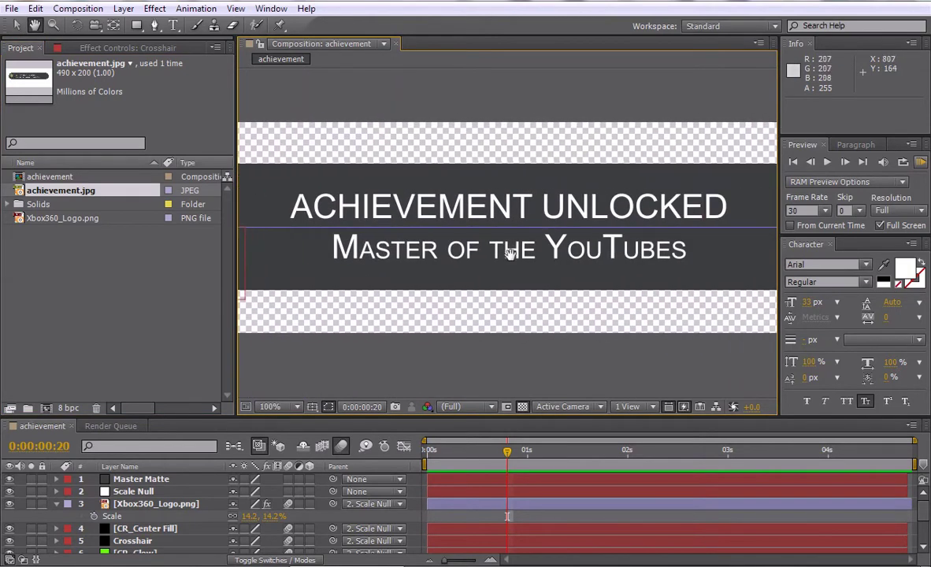
pyautogui.moveTo(510, 252); pyautogui.dragTo(315, 260)
pyautogui.moveTo(577, 260); pyautogui.dragTo(640, 264)
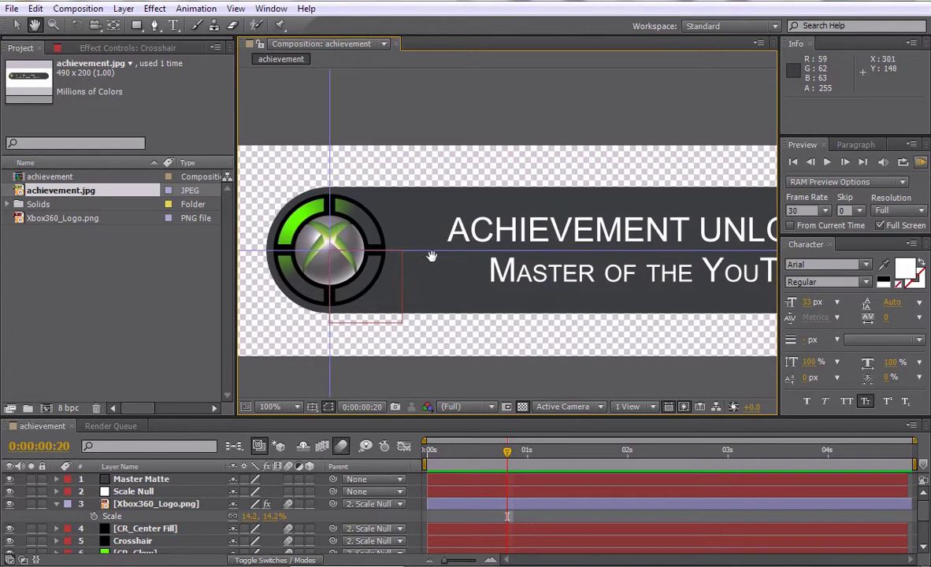
pyautogui.moveTo(431, 256); pyautogui.dragTo(471, 259)
pyautogui.press('v')
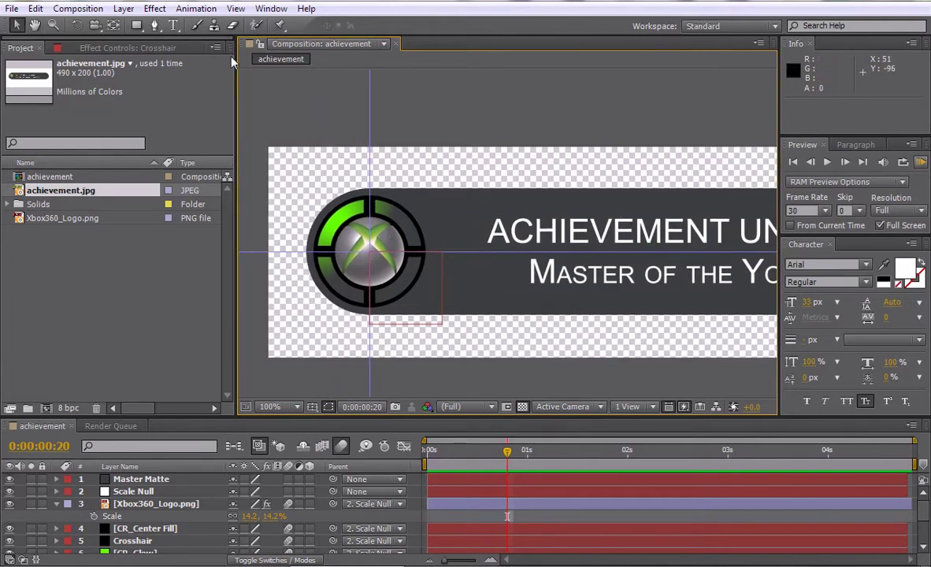
pyautogui.press('h')
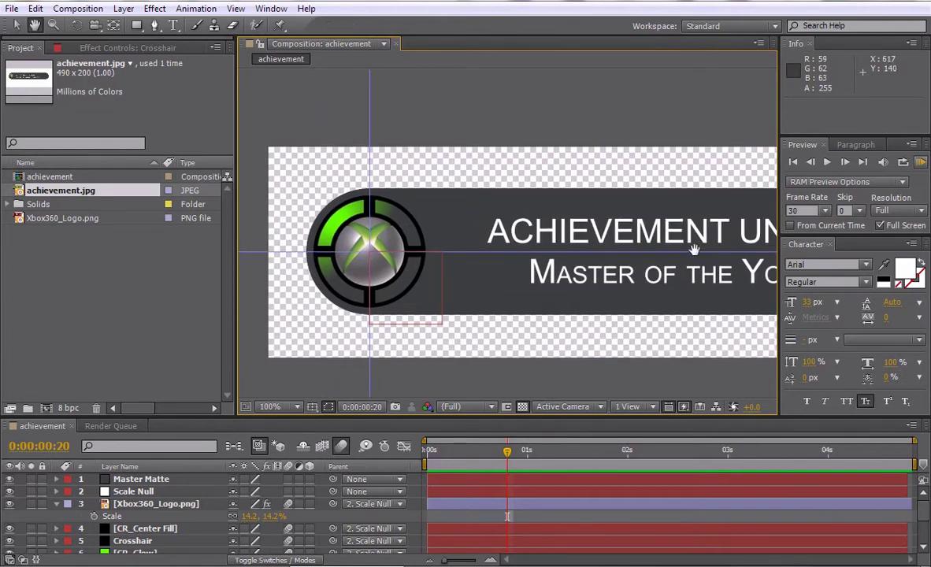
pyautogui.moveTo(683, 264); pyautogui.dragTo(678, 242)
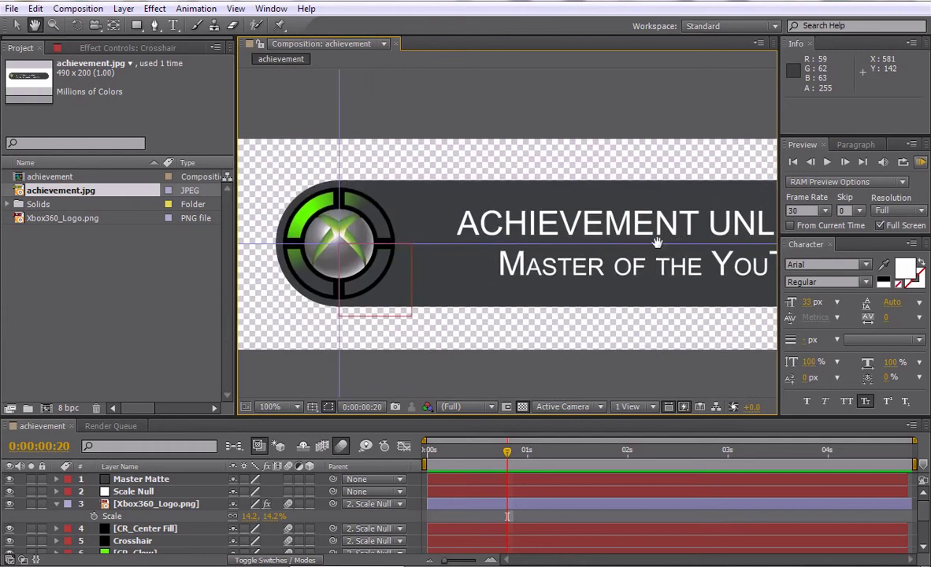
pyautogui.press('space')
pyautogui.moveTo(568, 252); pyautogui.dragTo(511, 261)
pyautogui.press('z')
pyautogui.keyDown('alt'); pyautogui.click(520, 219); pyautogui.keyUp('alt')
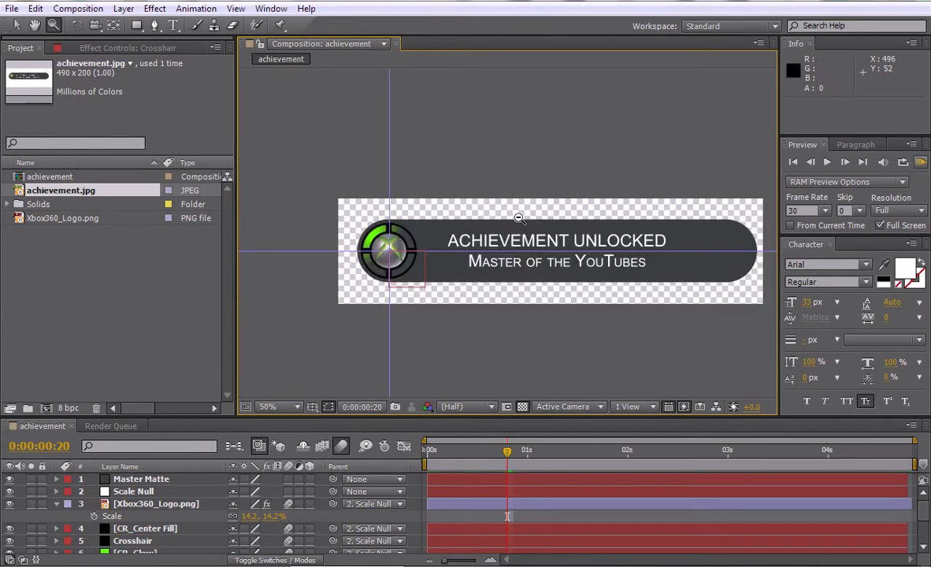
pyautogui.press('space')
pyautogui.moveTo(567, 238); pyautogui.dragTo(498, 239)
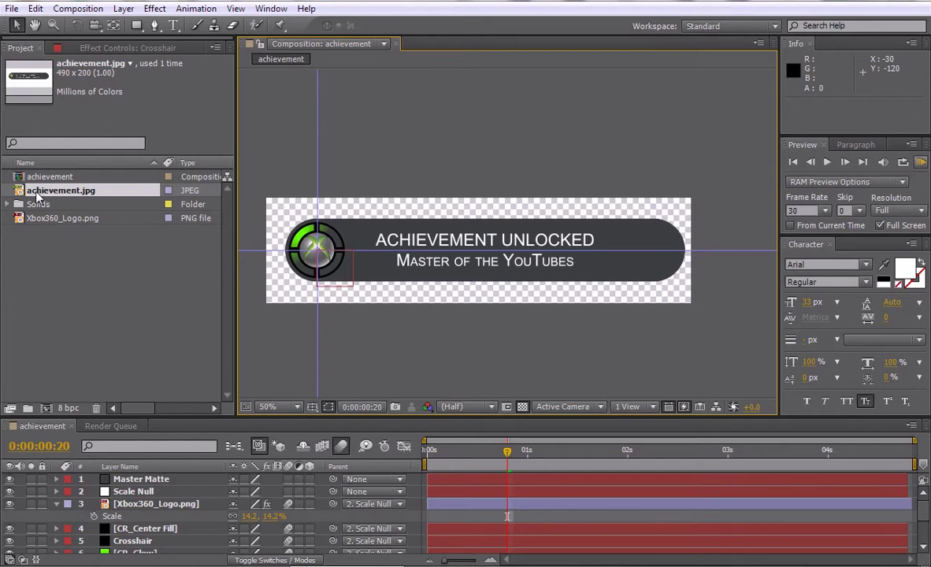
# Create a new composition from the achievement.jpg image
pyautogui.moveTo(37, 197); pyautogui.dragTo(45, 410)
pyautogui.scroll(3, 484, 235)
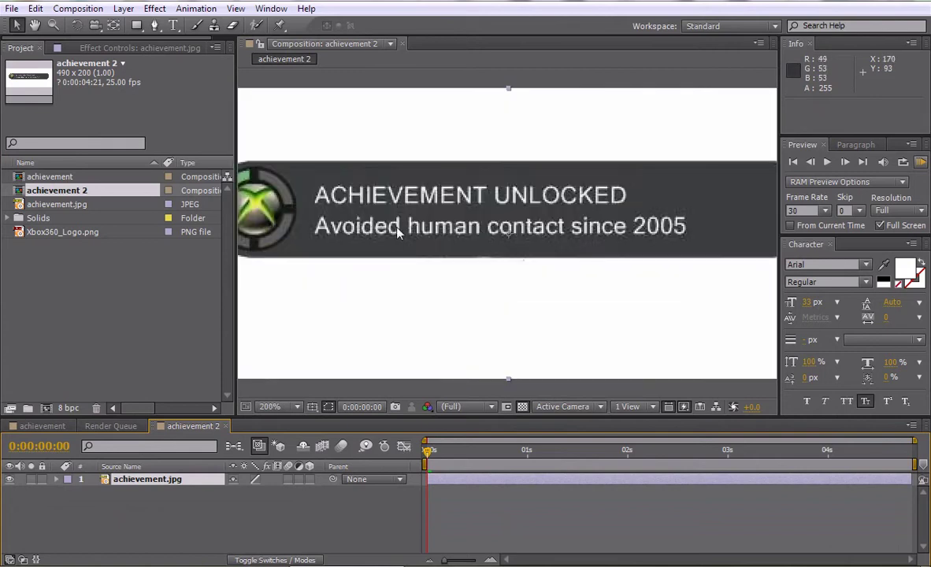
# Examine the logo, text and bar shape of the reference image in the new composition
pyautogui.moveTo(399, 230); pyautogui.dragTo(517, 248)
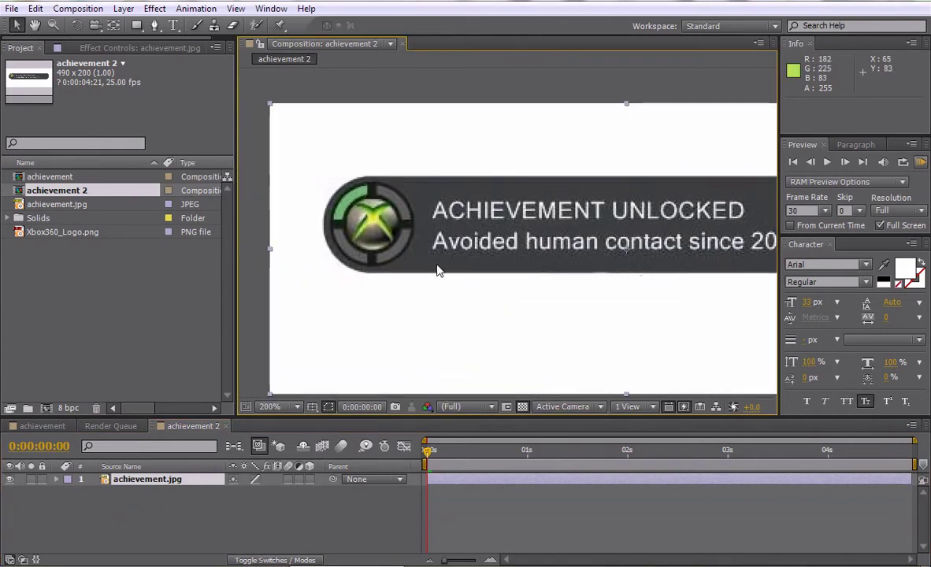
pyautogui.moveTo(412, 234)
pyautogui.mouseDown()
pyautogui.moveTo(329, 229)
pyautogui.moveTo(399, 236)
pyautogui.mouseUp()
pyautogui.moveTo(372, 268); pyautogui.dragTo(388, 255)
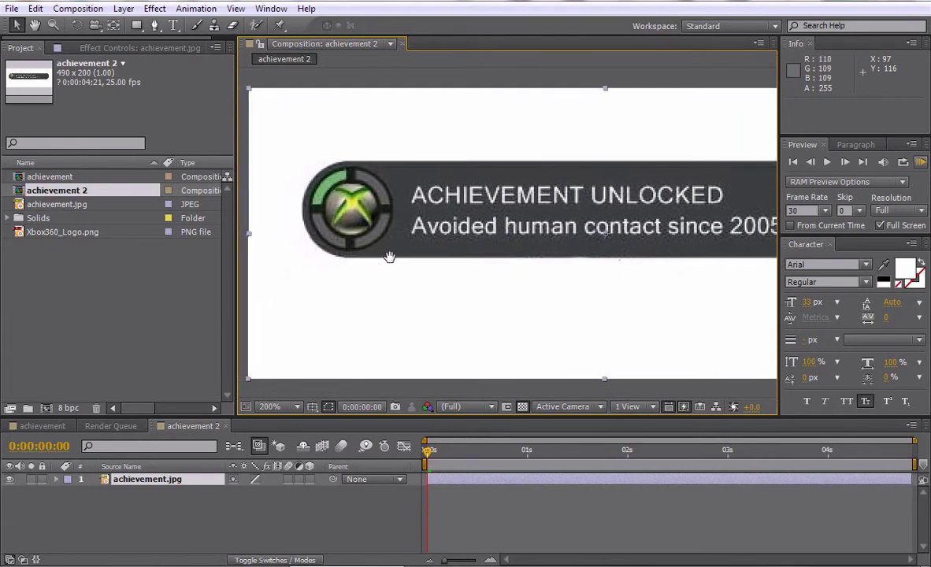
pyautogui.moveTo(422, 286)
pyautogui.mouseDown()
pyautogui.moveTo(445, 294)
pyautogui.moveTo(421, 291)
pyautogui.mouseUp()
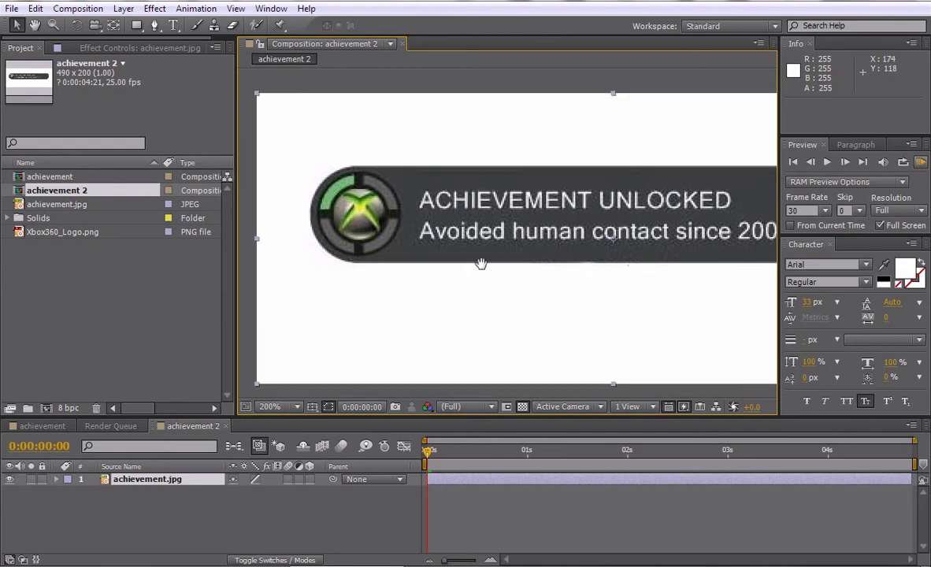
pyautogui.scroll(-2, 472, 264)
pyautogui.moveTo(534, 266); pyautogui.dragTo(486, 266)
pyautogui.scroll(2, 485, 266)
pyautogui.scroll(-2, 473, 266)
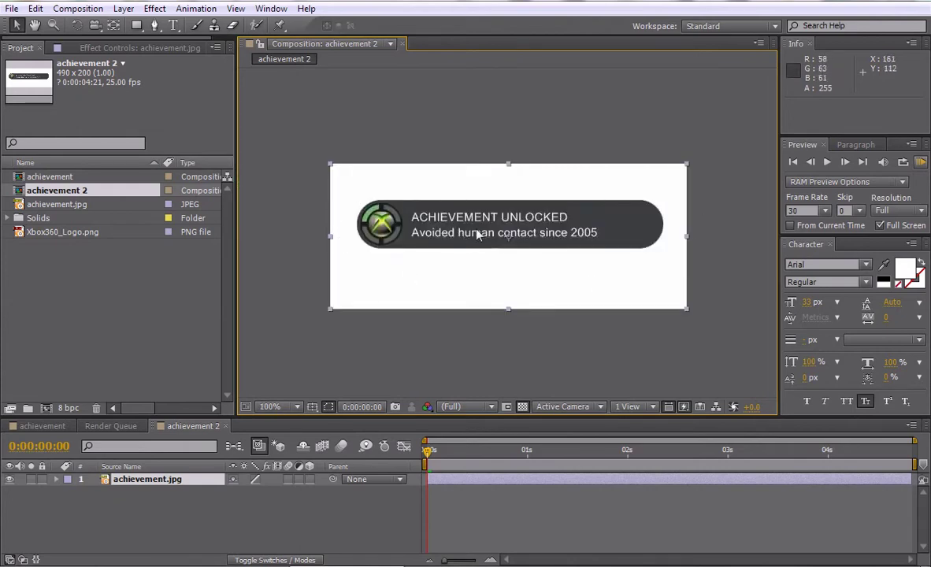
# Resize the achievement 2 composition to a width of 1280 px with its aspect ratio locked
pyautogui.rightClick(188, 426)
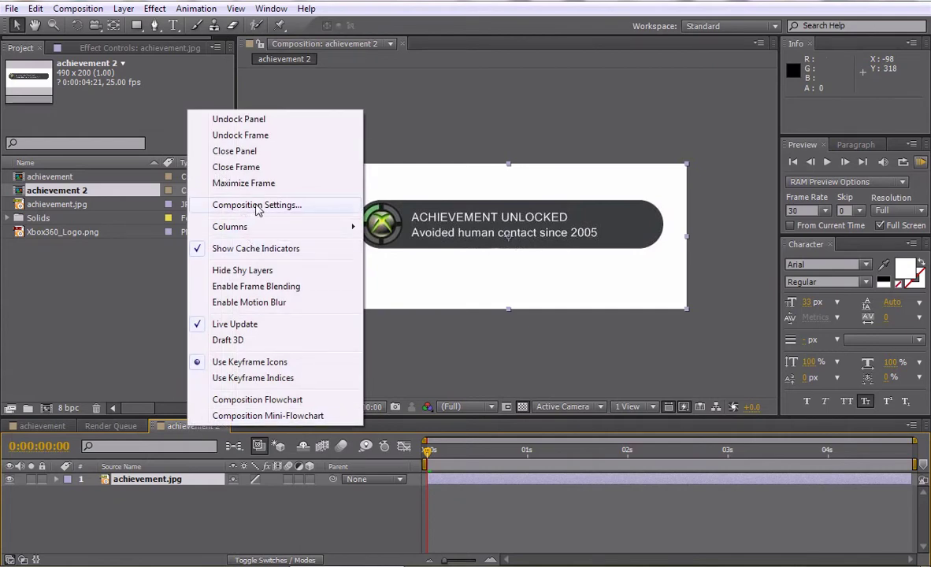
pyautogui.click(257, 207)
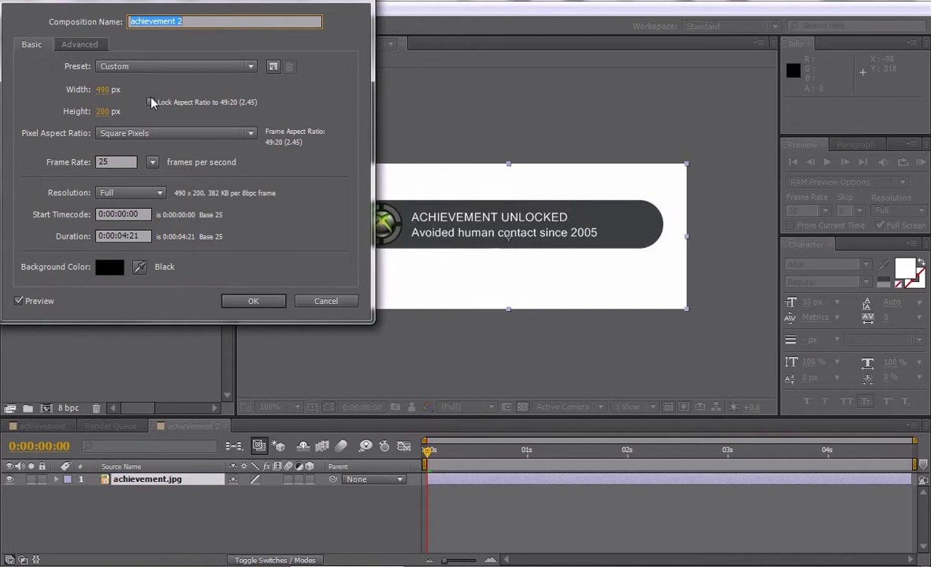
pyautogui.click(151, 103)
pyautogui.click(107, 91)
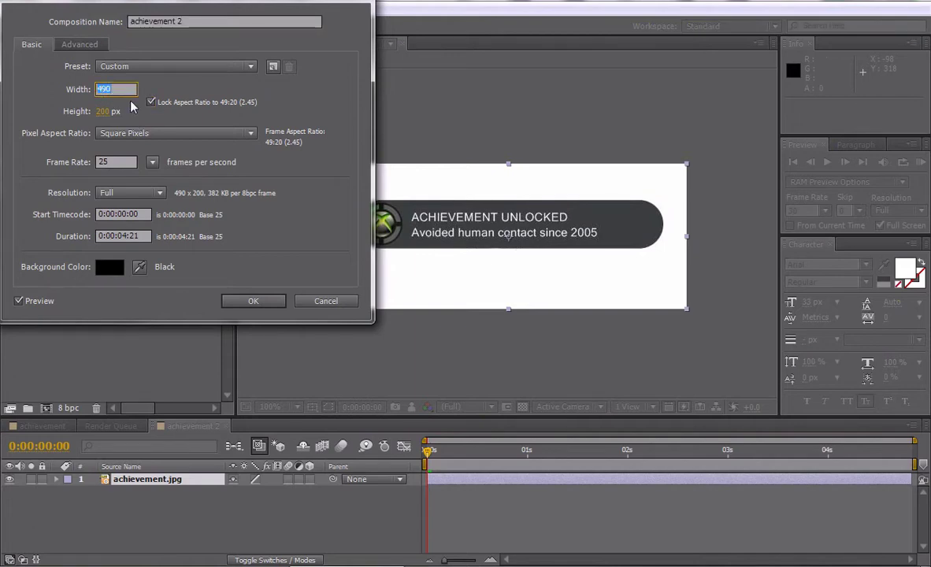
pyautogui.write('1280')
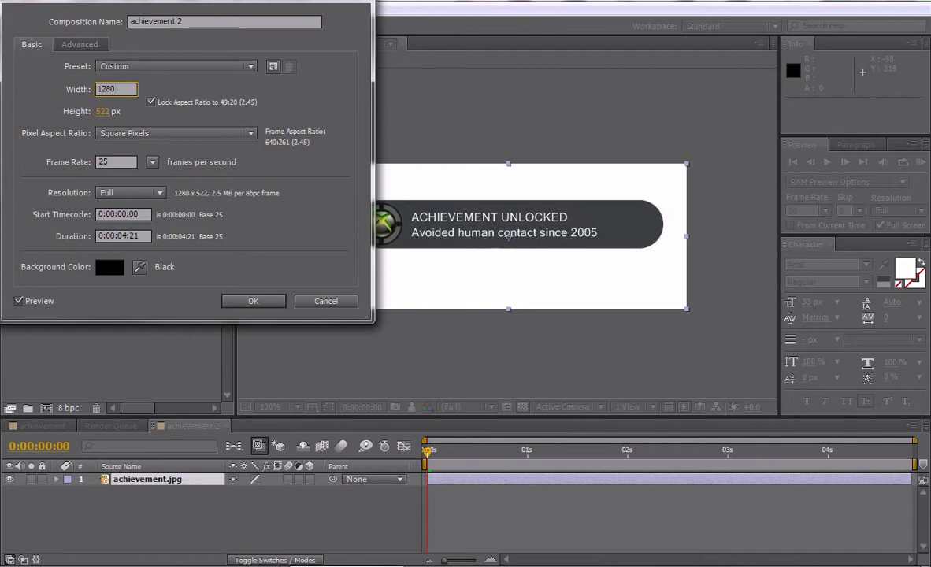
pyautogui.click(253, 301)
pyautogui.scroll(-1, 397, 238)
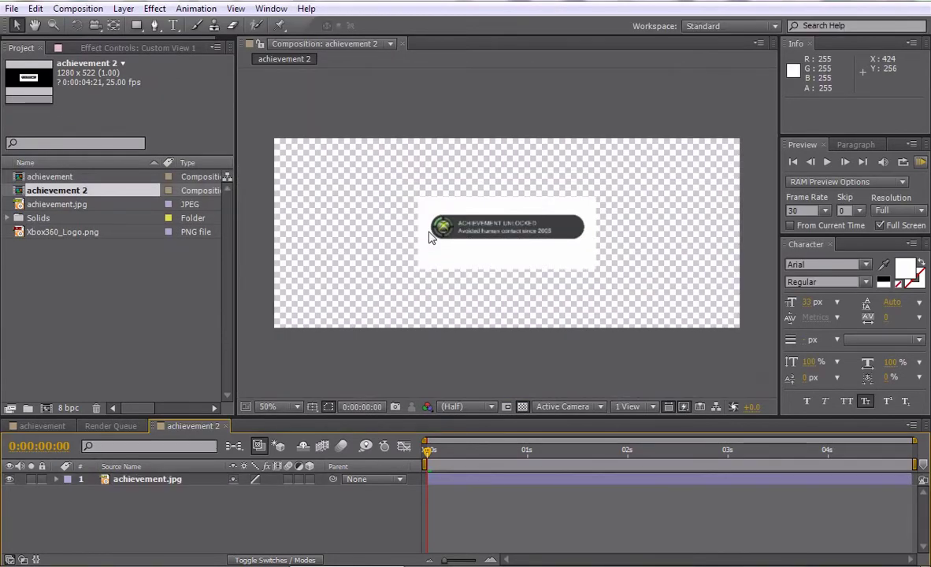
# Scale the achievement.jpg layer to fit the whole composition
pyautogui.scroll(2, 429, 235)
pyautogui.rightClick(432, 228)
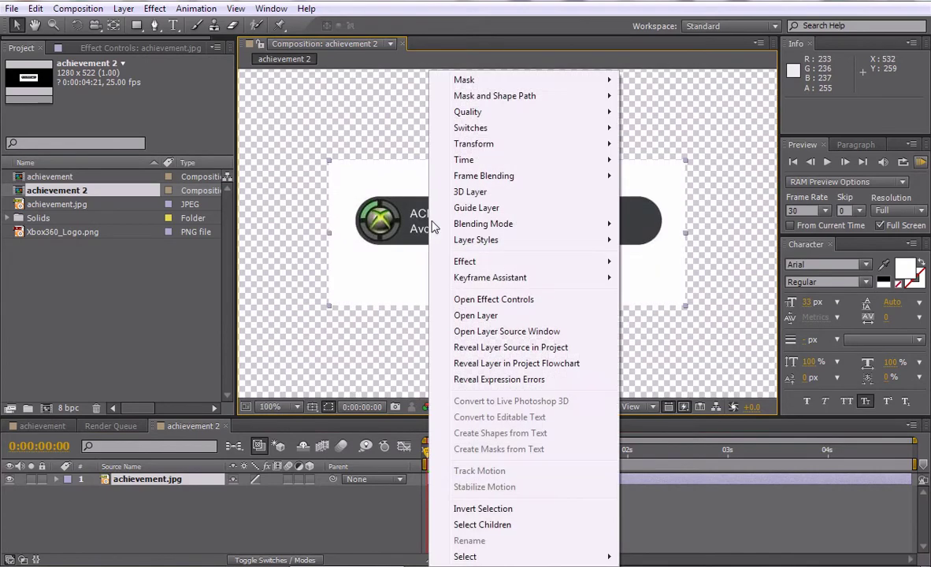
pyautogui.moveTo(473, 144)
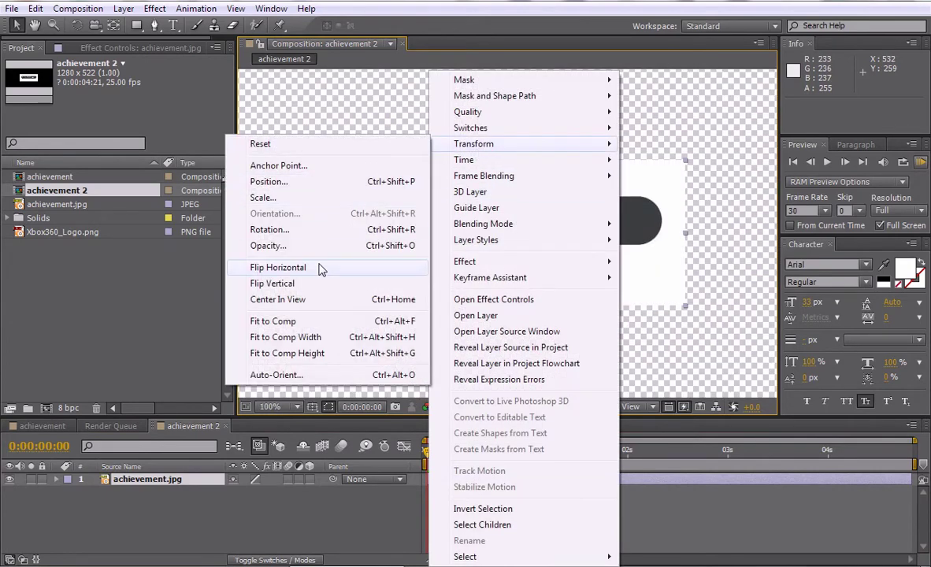
pyautogui.click(287, 320)
pyautogui.scroll(-1, 406, 282)
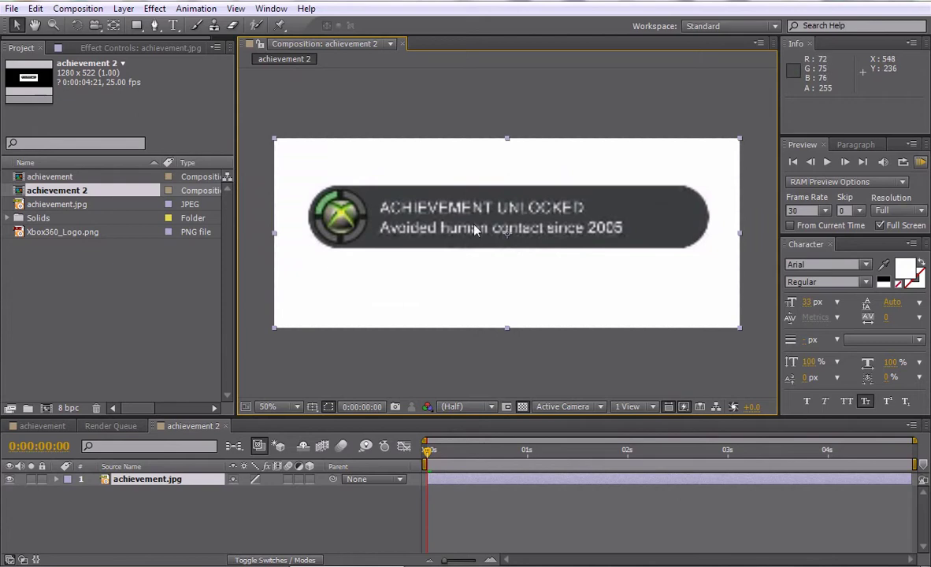
pyautogui.scroll(1, 445, 239)
# Set the composition's preview resolution to Full and check the sharpness of the reference bar
pyautogui.moveTo(351, 249); pyautogui.dragTo(514, 299)
pyautogui.scroll(-1, 515, 305)
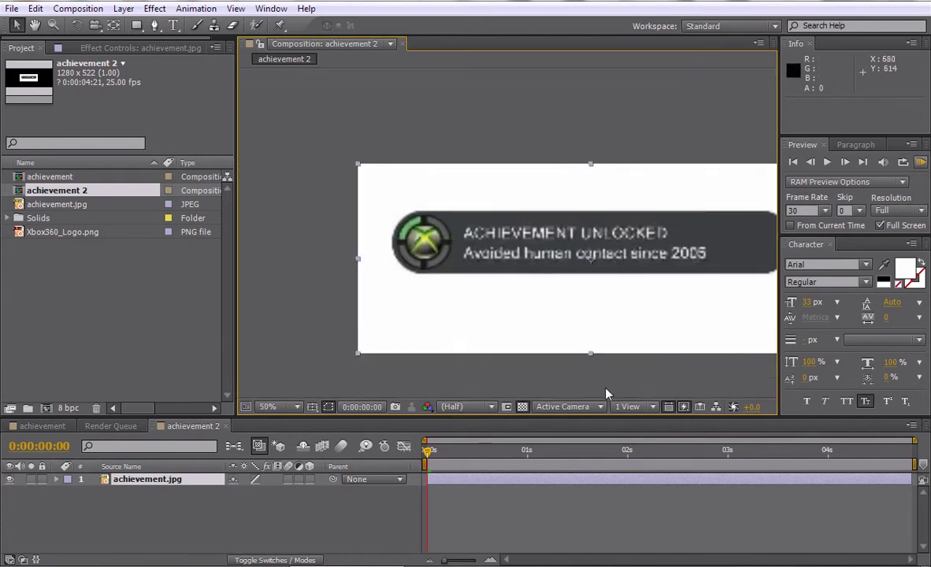
pyautogui.click(471, 409)
pyautogui.click(475, 446)
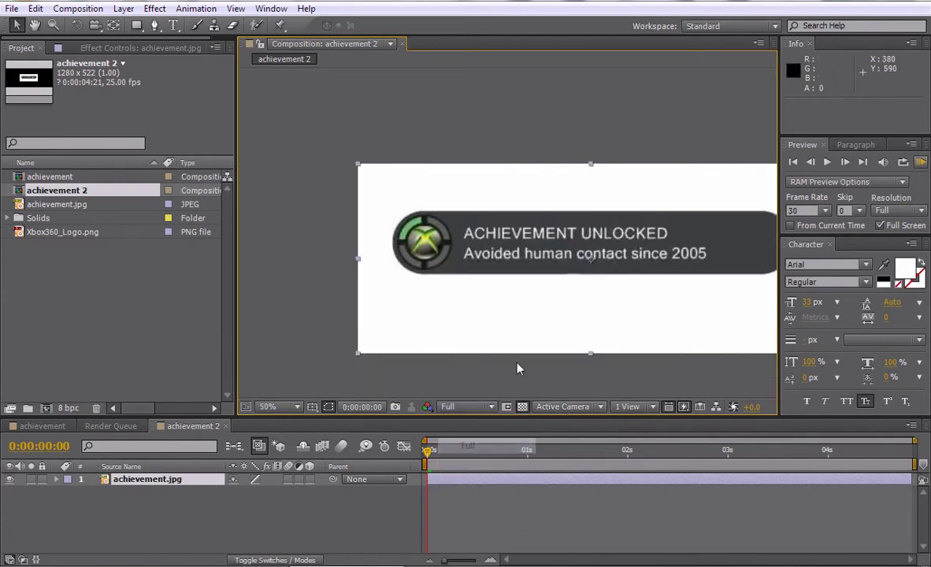
pyautogui.moveTo(530, 304); pyautogui.dragTo(328, 174)
pyautogui.scroll(1, 488, 319)
pyautogui.moveTo(477, 245); pyautogui.dragTo(732, 271)
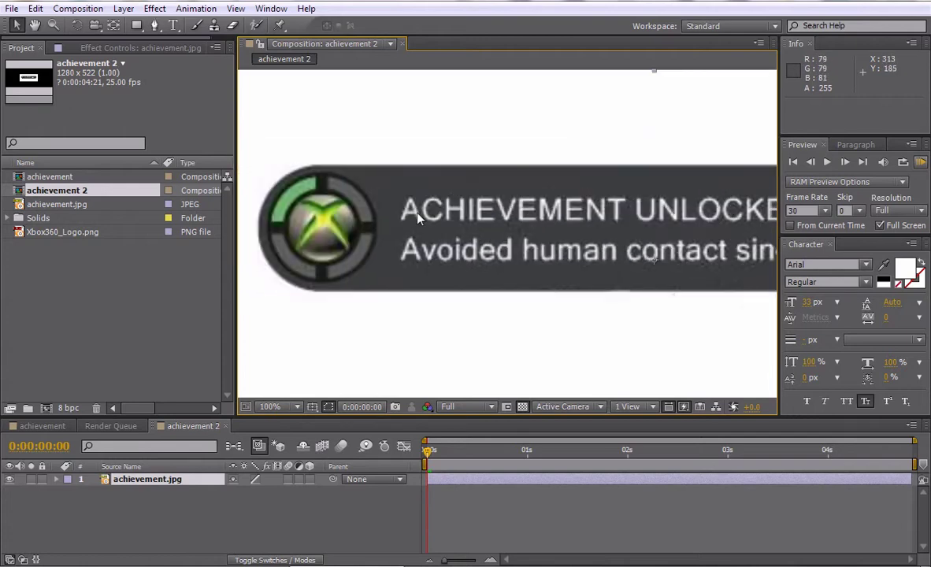
# Create a composition-size solid (1280 x 522 px) in the dark gray sampled from the reference bar
pyautogui.press('`')
pyautogui.moveTo(380, 314); pyautogui.dragTo(229, 262)
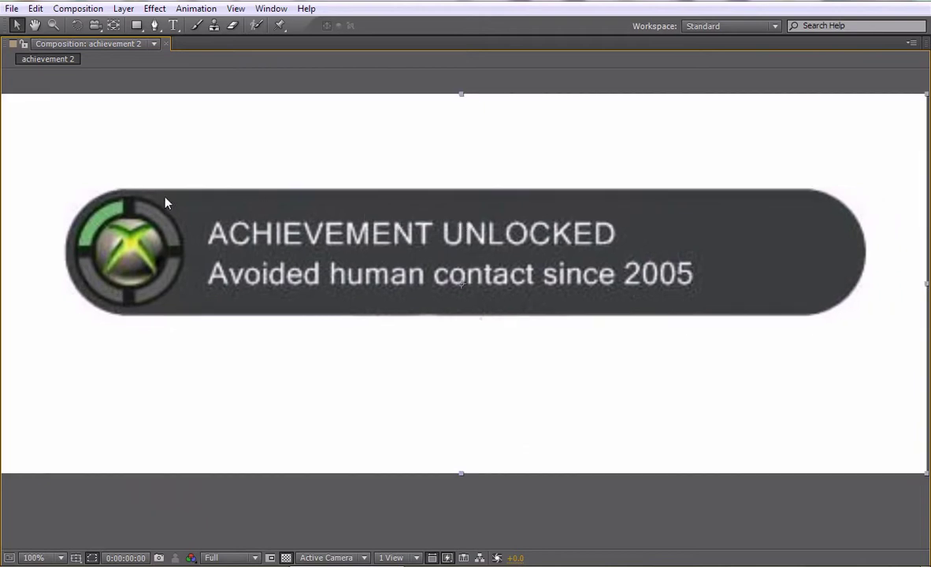
pyautogui.press('`')
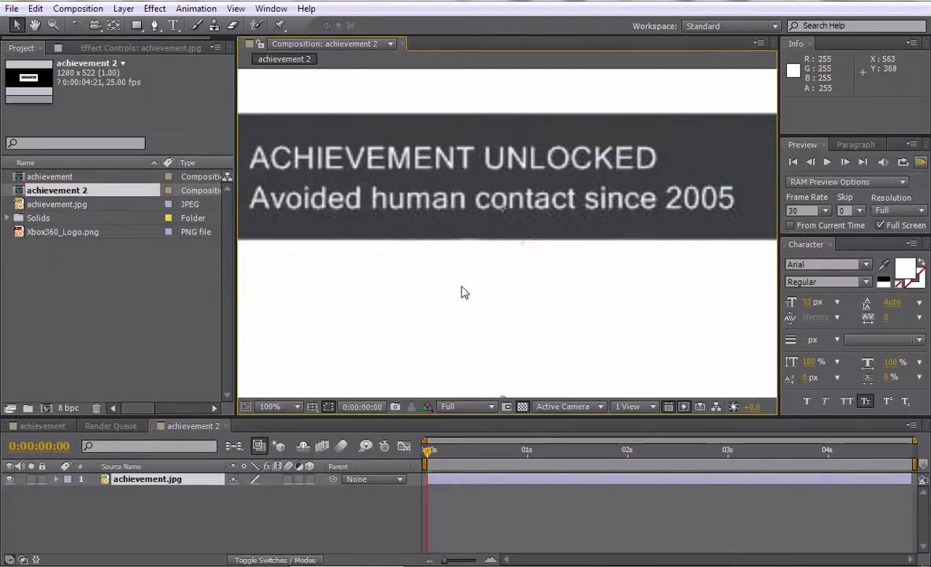
pyautogui.click(123, 8)
pyautogui.moveTo(138, 28)
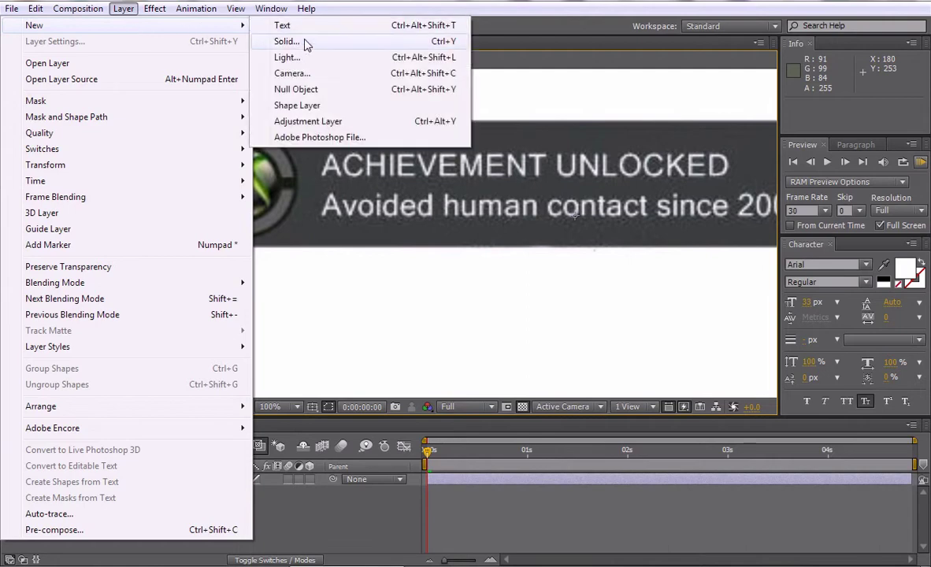
pyautogui.click(281, 37)
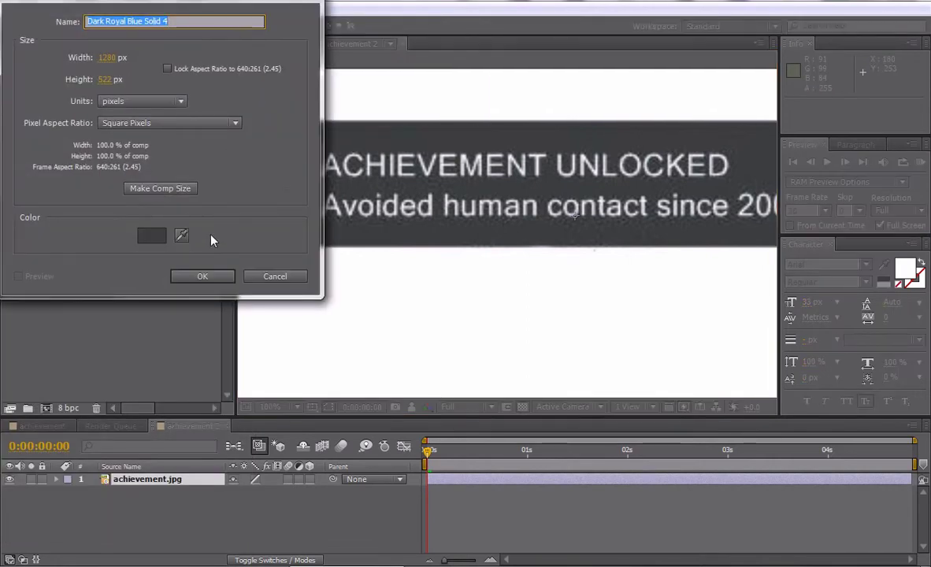
pyautogui.click(143, 239)
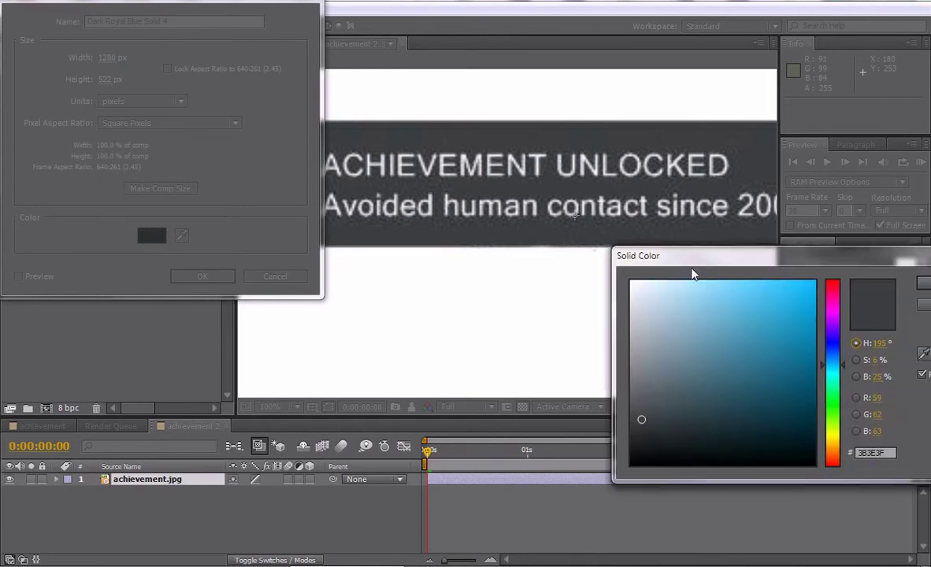
pyautogui.moveTo(692, 272); pyautogui.dragTo(467, 279)
pyautogui.click(651, 370)
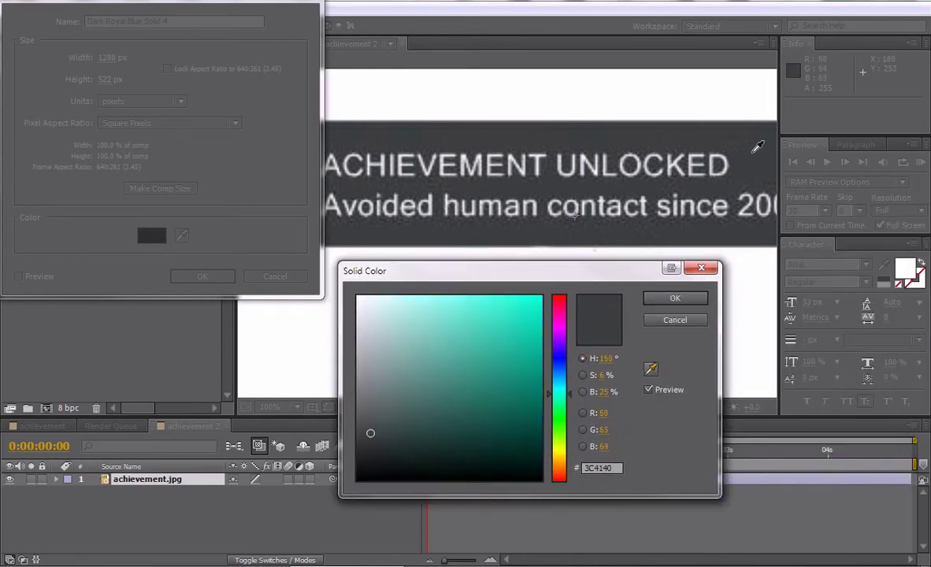
pyautogui.click(673, 298)
pyautogui.click(209, 280)
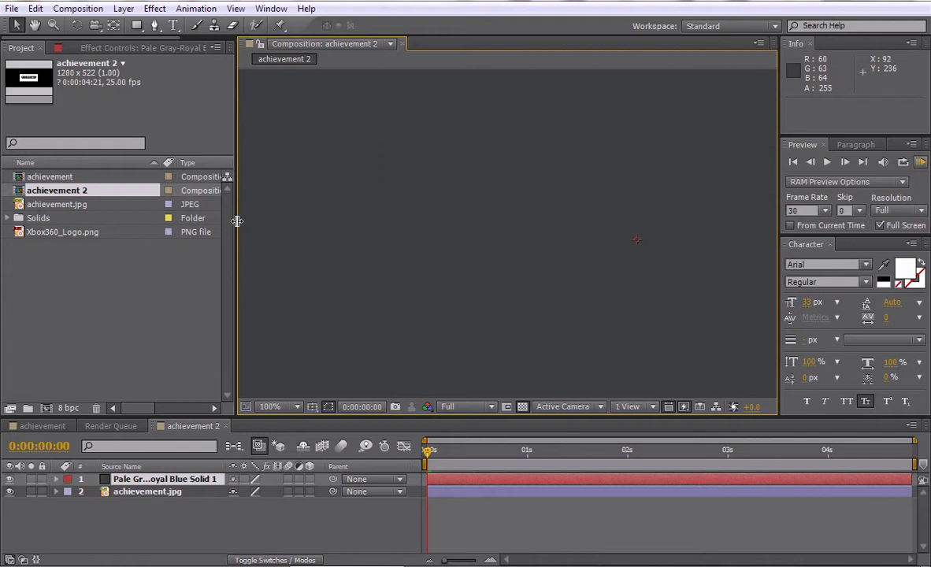
# Enlarge the composition viewer's width and hide the new solid so the Xbox logo in the reference image can be traced
pyautogui.moveTo(236, 220); pyautogui.dragTo(39, 225)
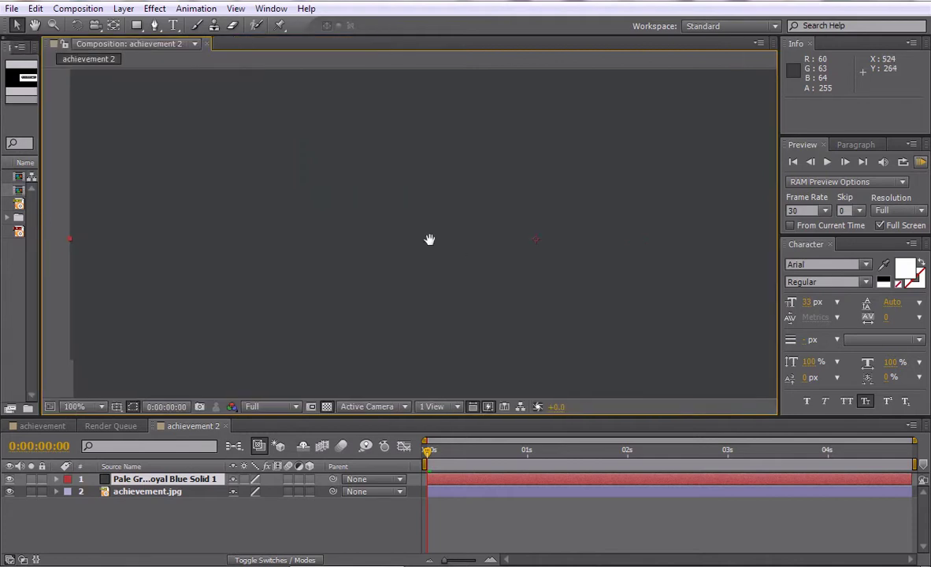
pyautogui.click(10, 480)
pyautogui.scroll(2, 294, 236)
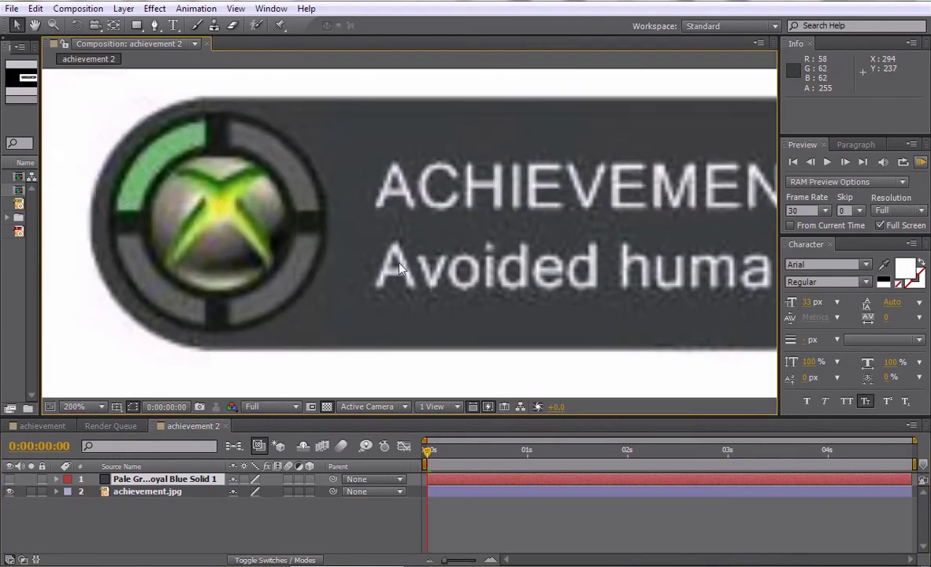
pyautogui.moveTo(420, 267); pyautogui.dragTo(447, 264)
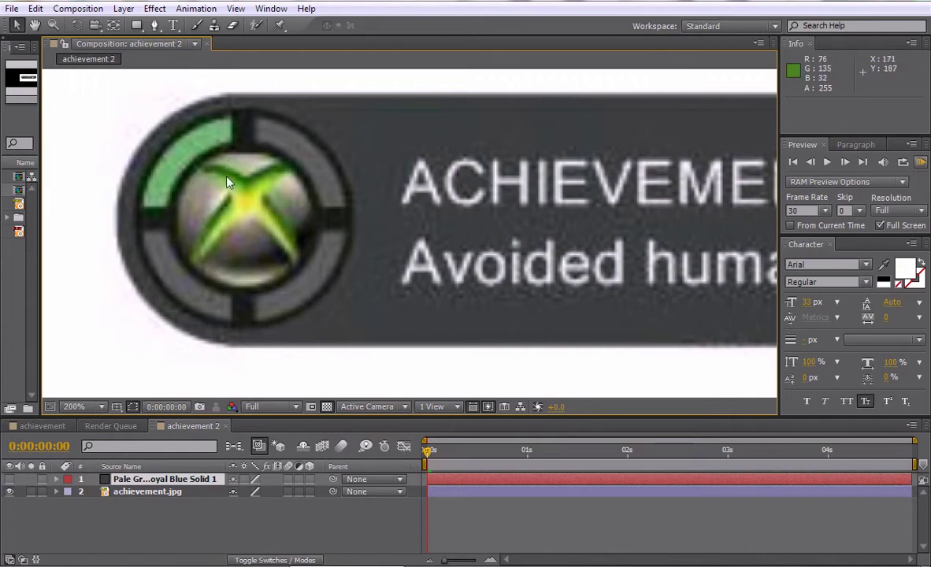
pyautogui.moveTo(202, 201); pyautogui.dragTo(196, 205)
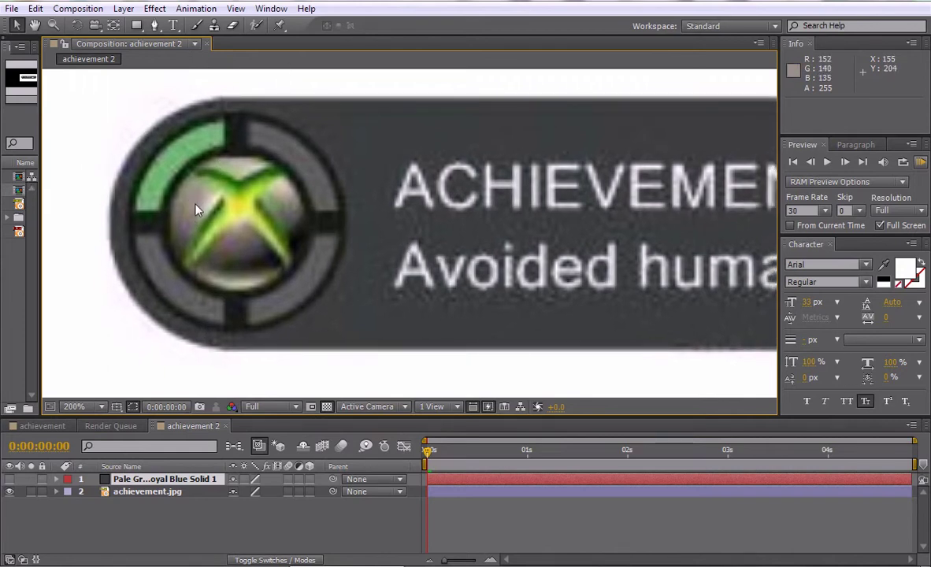
# Show the rulers and place guides through the Xbox logo's centre, vertical at about 183 and horizontal at about 216.5
pyautogui.hotkey('ctrl', 'r')
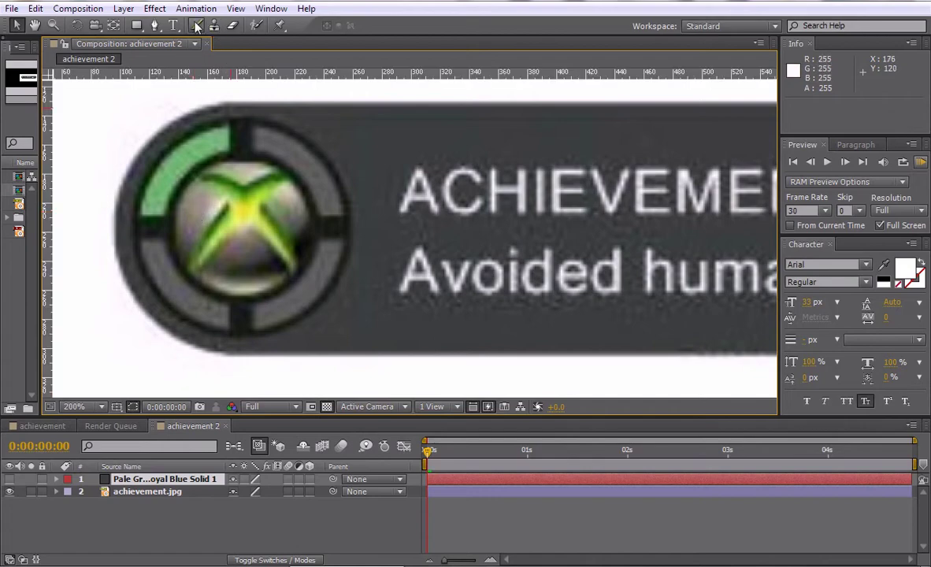
pyautogui.click(245, 10)
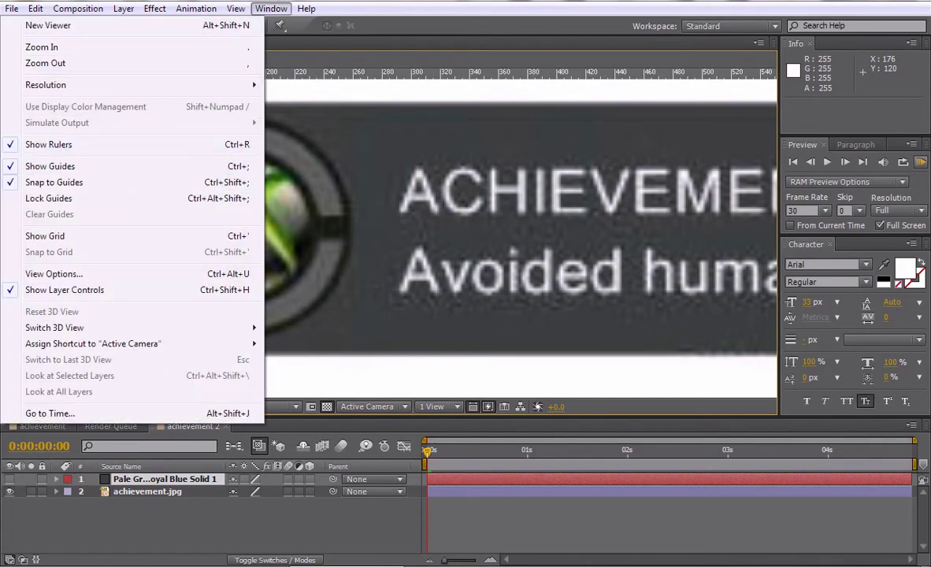
pyautogui.click(274, 9)
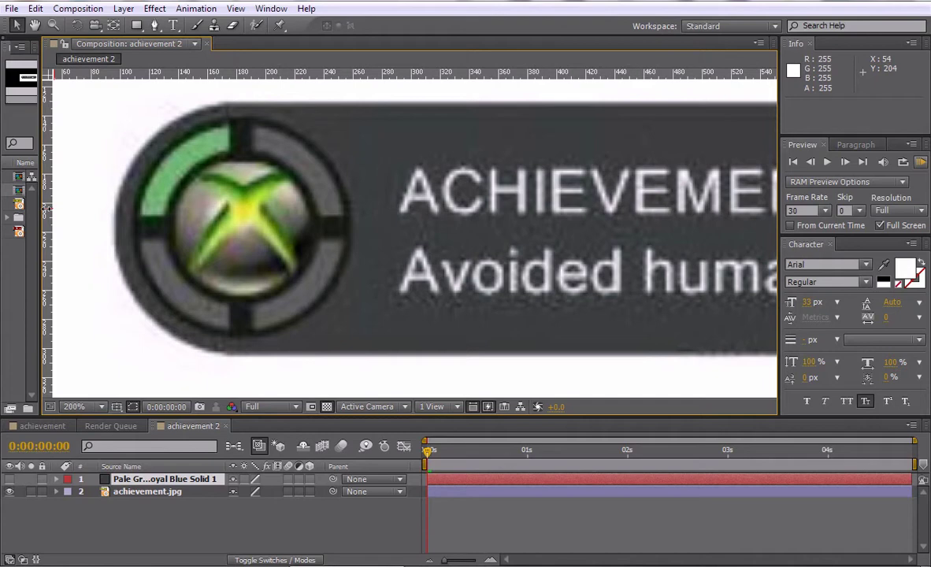
pyautogui.moveTo(46, 208); pyautogui.dragTo(240, 206)
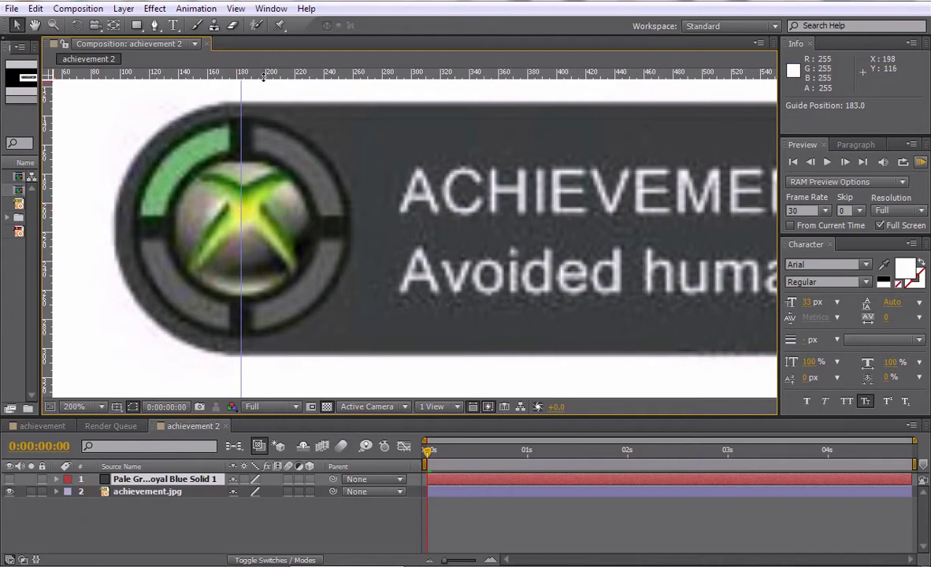
pyautogui.moveTo(244, 72); pyautogui.dragTo(271, 227)
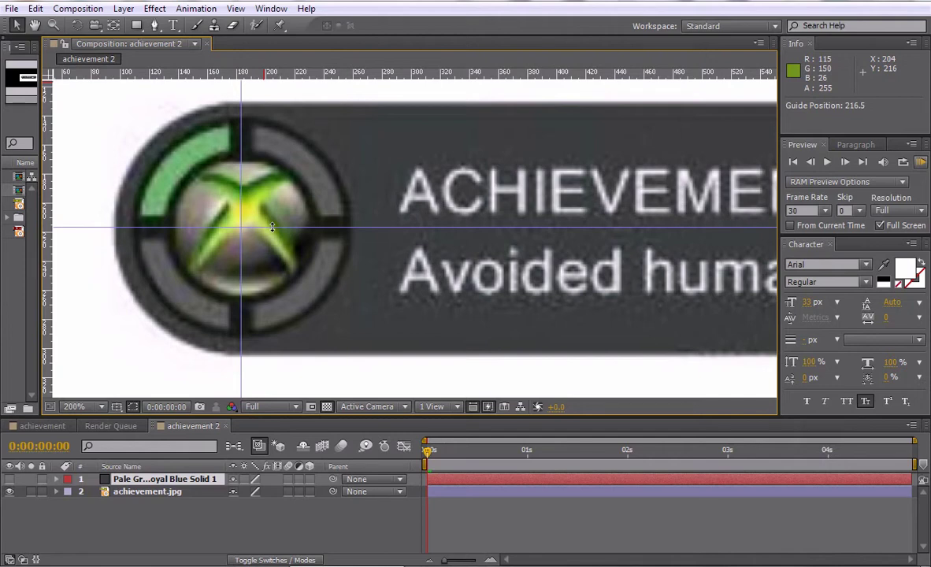
# Draw a circular ellipse mask about 177 px across on the gray solid, centred on the guide crossing and matching the bar's rounded left end
pyautogui.moveTo(374, 200); pyautogui.dragTo(359, 204)
pyautogui.click(154, 482)
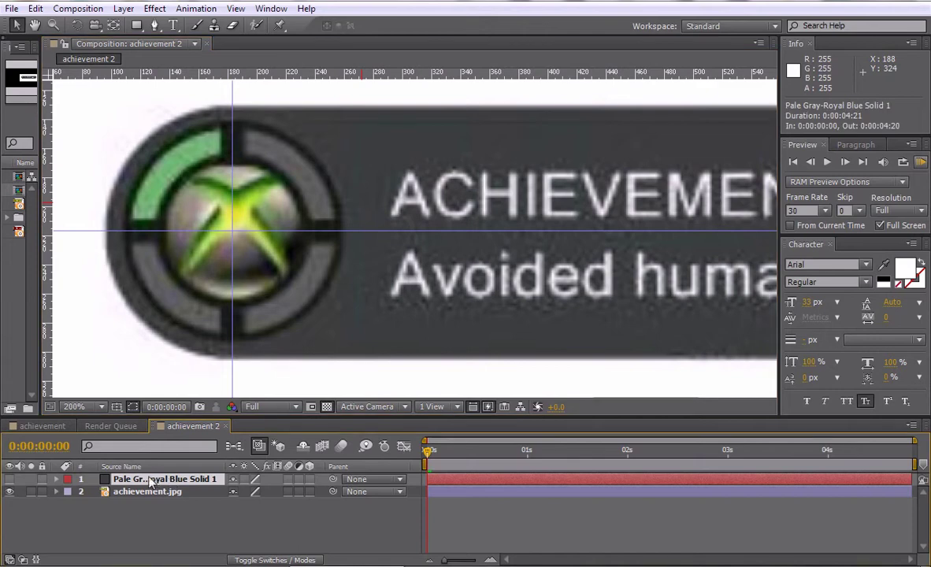
pyautogui.click(137, 26)
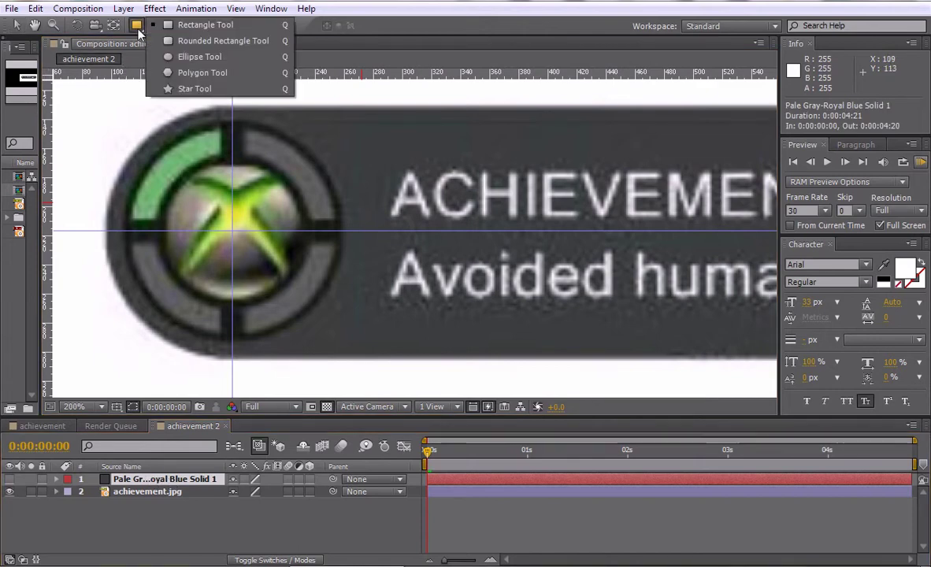
pyautogui.click(193, 59)
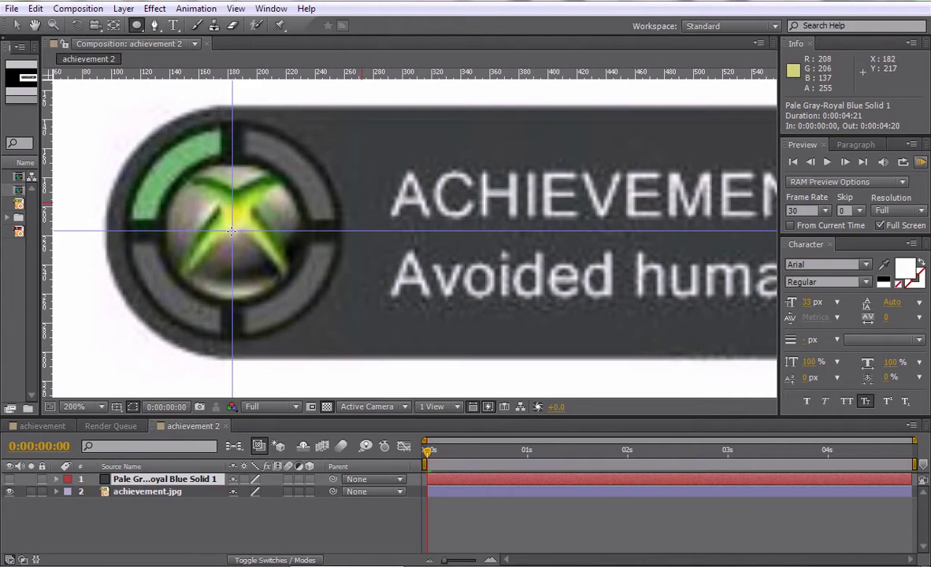
pyautogui.moveTo(231, 231); pyautogui.dragTo(361, 341)
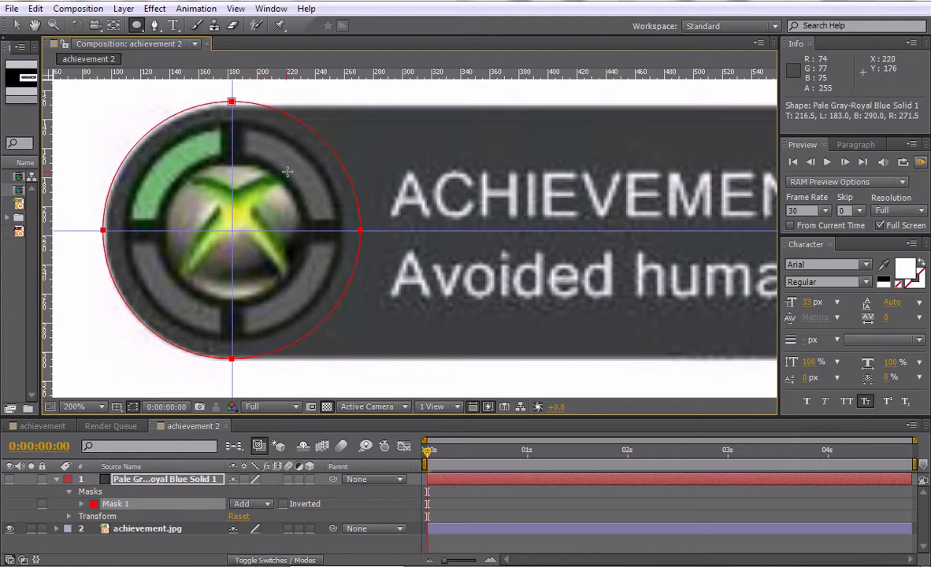
# Add a mask vertex with the Pen tool just to the right of the circle's topmost vertex
pyautogui.click(156, 24)
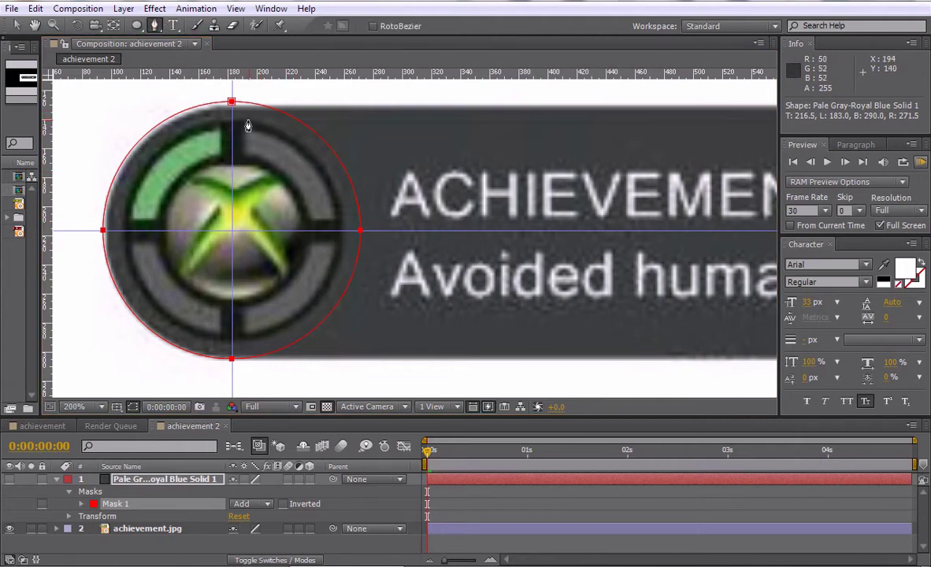
pyautogui.moveTo(242, 136); pyautogui.dragTo(289, 254)
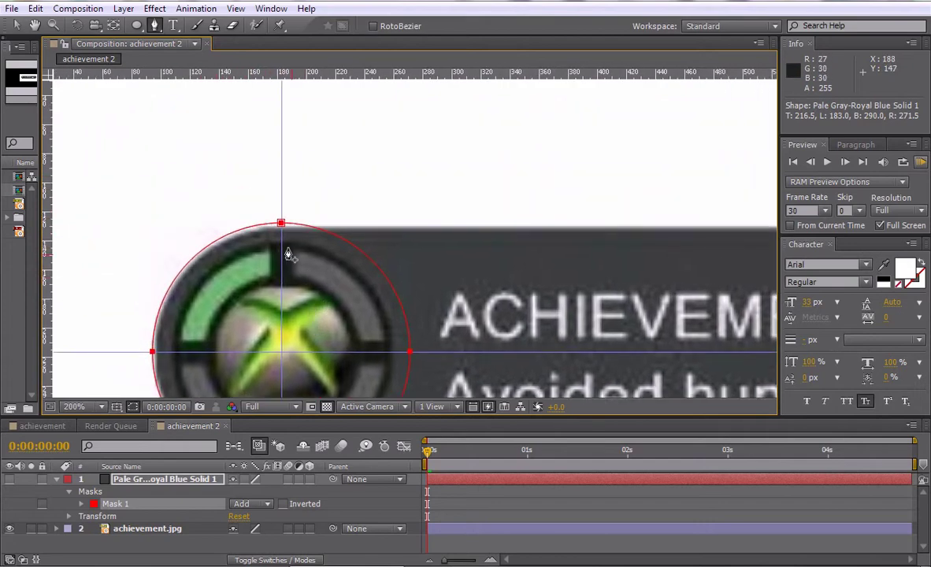
pyautogui.scroll(3, 287, 250)
pyautogui.press('space')
pyautogui.moveTo(77, 232); pyautogui.dragTo(346, 243)
pyautogui.moveTo(106, 214); pyautogui.dragTo(351, 232)
pyautogui.moveTo(220, 217); pyautogui.dragTo(493, 269)
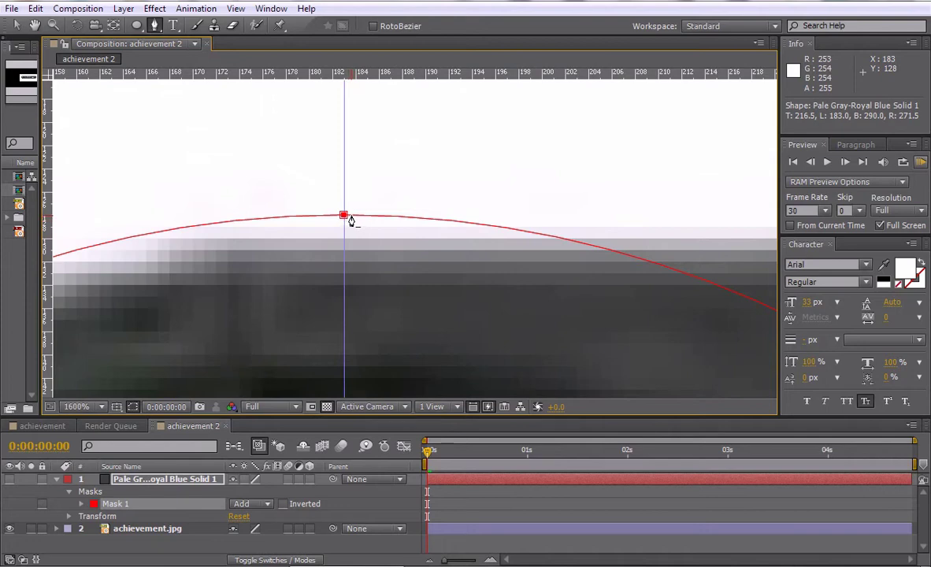
pyautogui.click(353, 221)
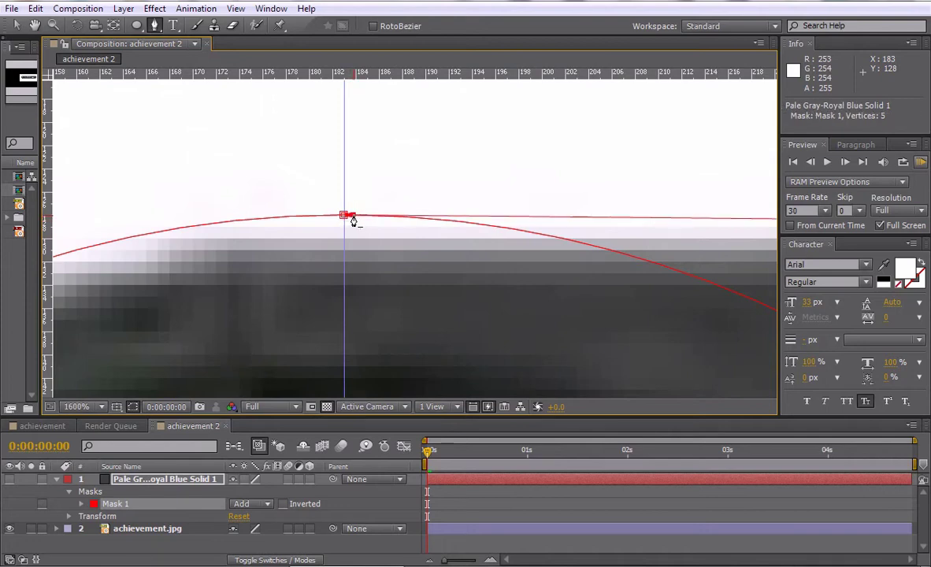
# Add a matching mask vertex just to the right of the circle's bottommost vertex
pyautogui.scroll(-4, 362, 264)
pyautogui.press('space')
pyautogui.moveTo(415, 316); pyautogui.dragTo(393, 176)
pyautogui.scroll(5, 400, 247)
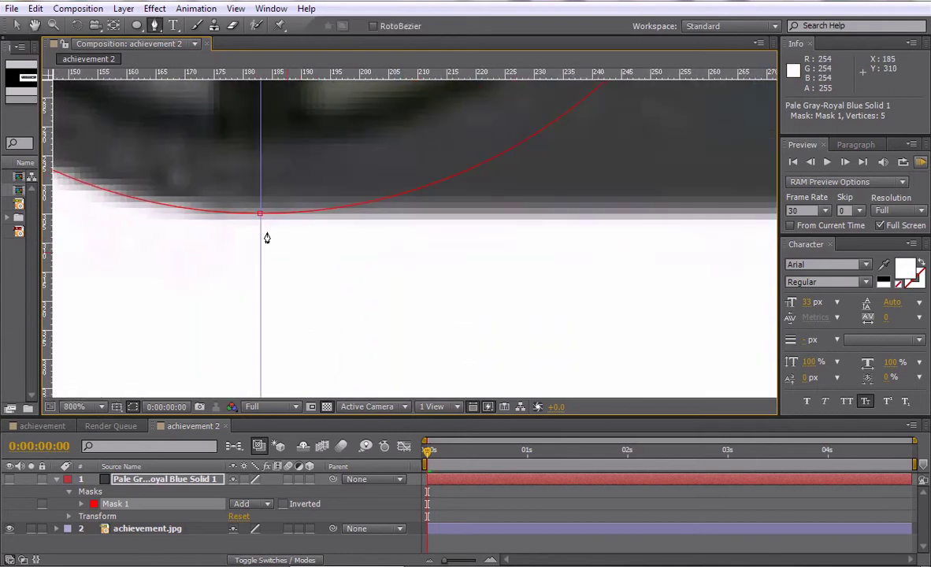
pyautogui.moveTo(231, 199); pyautogui.dragTo(377, 288)
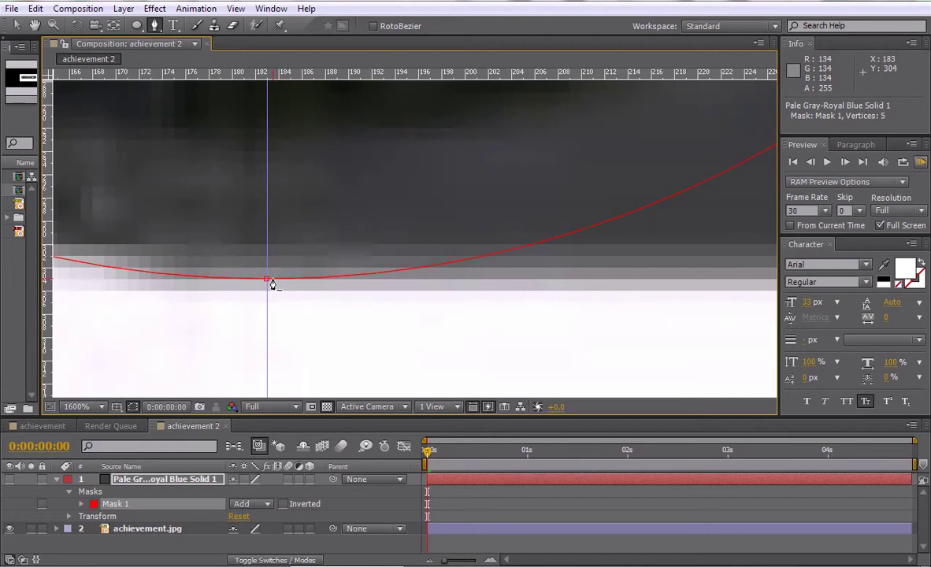
pyautogui.click(271, 279)
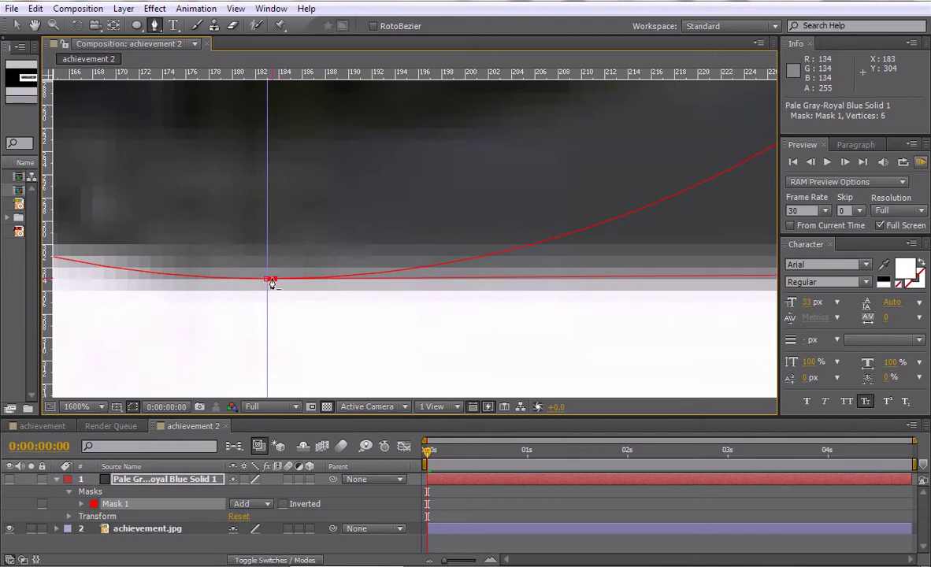
pyautogui.moveTo(388, 181); pyautogui.dragTo(326, 272)
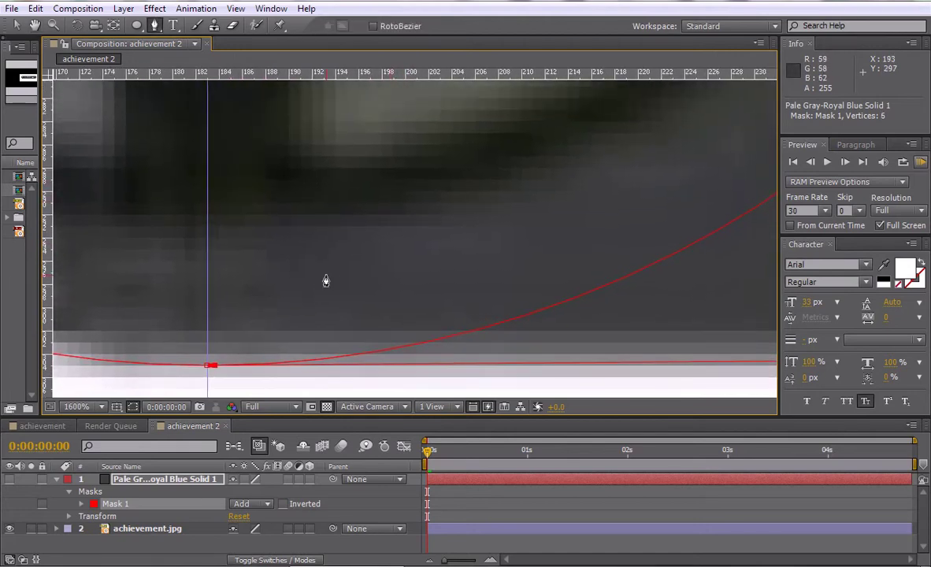
# Move the mask's two added vertices and its rightmost vertex horizontally until the mask reaches the bar's rounded right end
pyautogui.press('v')
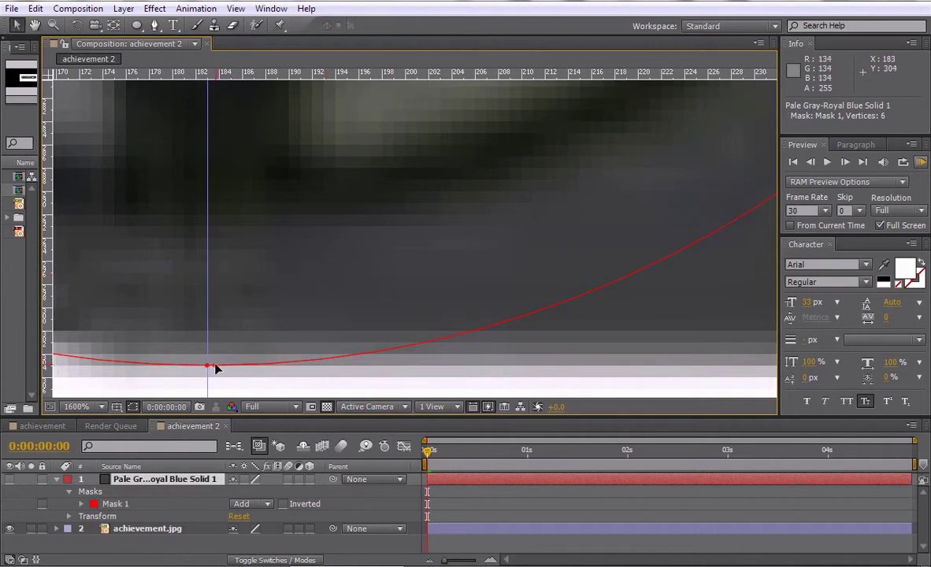
pyautogui.scroll(-1, 393, 238)
pyautogui.moveTo(617, 144); pyautogui.dragTo(385, 390)
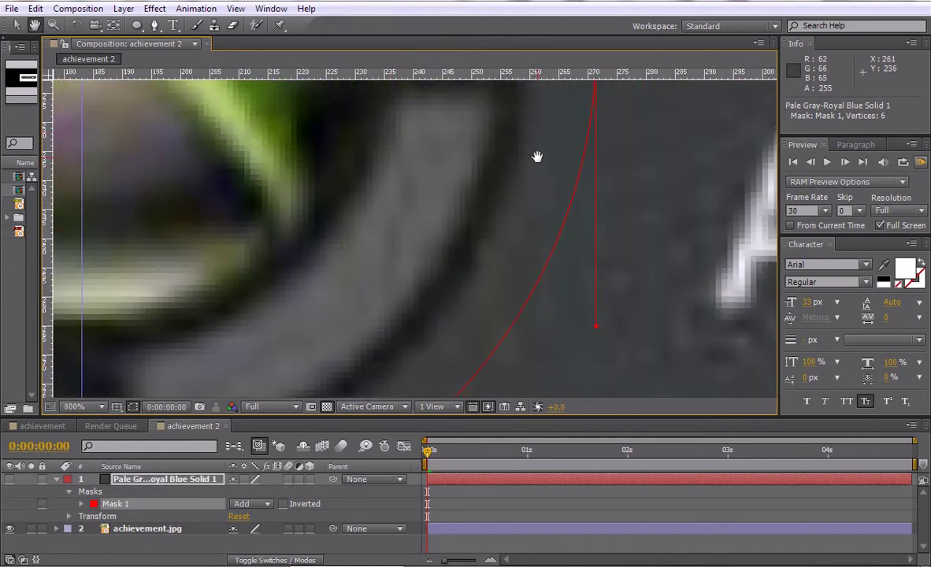
pyautogui.moveTo(537, 156); pyautogui.dragTo(510, 335)
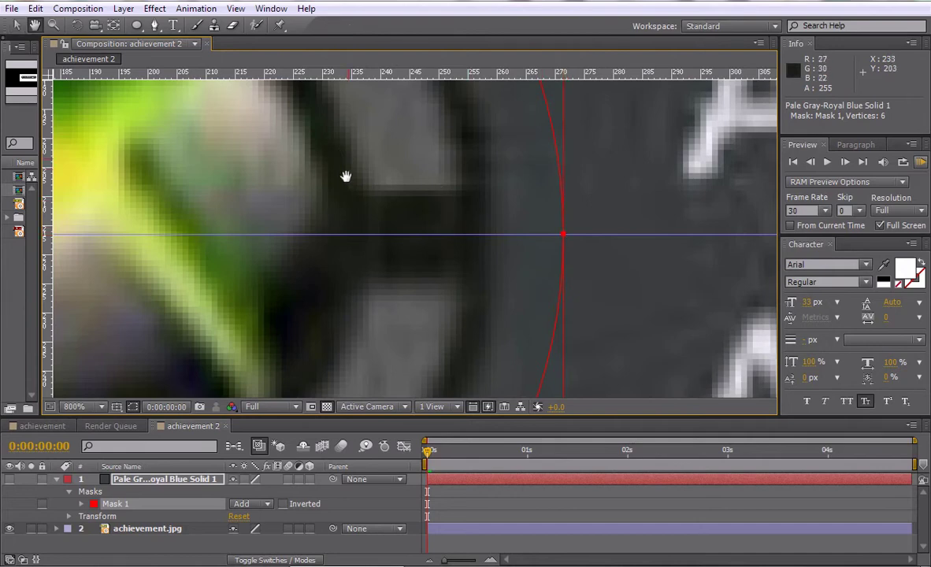
pyautogui.moveTo(258, 142); pyautogui.dragTo(402, 352)
pyautogui.moveTo(337, 194); pyautogui.dragTo(386, 314)
pyautogui.press('.')
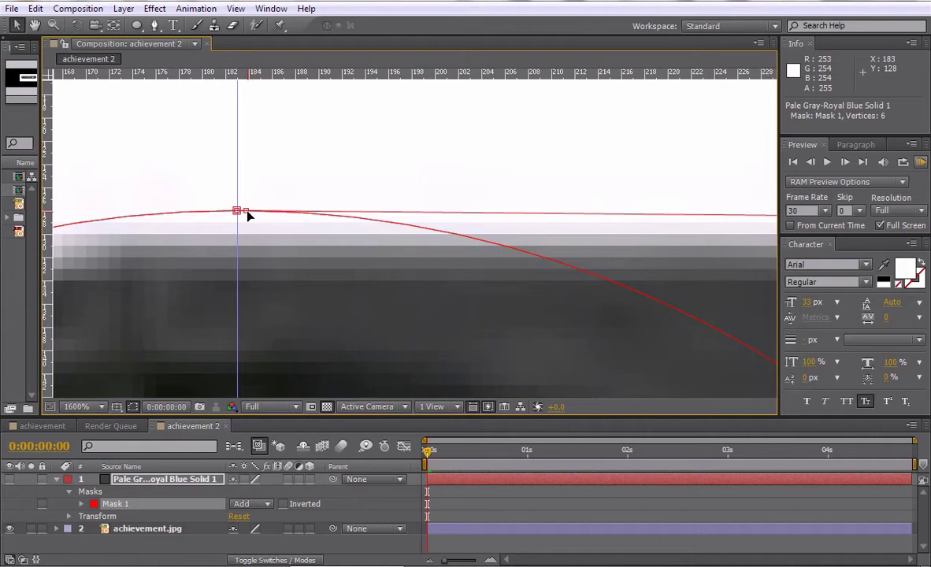
pyautogui.press(',')
pyautogui.press(',')
pyautogui.press(',')
pyautogui.press(',')
pyautogui.press(',')
pyautogui.press(',')
pyautogui.press(',')
pyautogui.press(',')
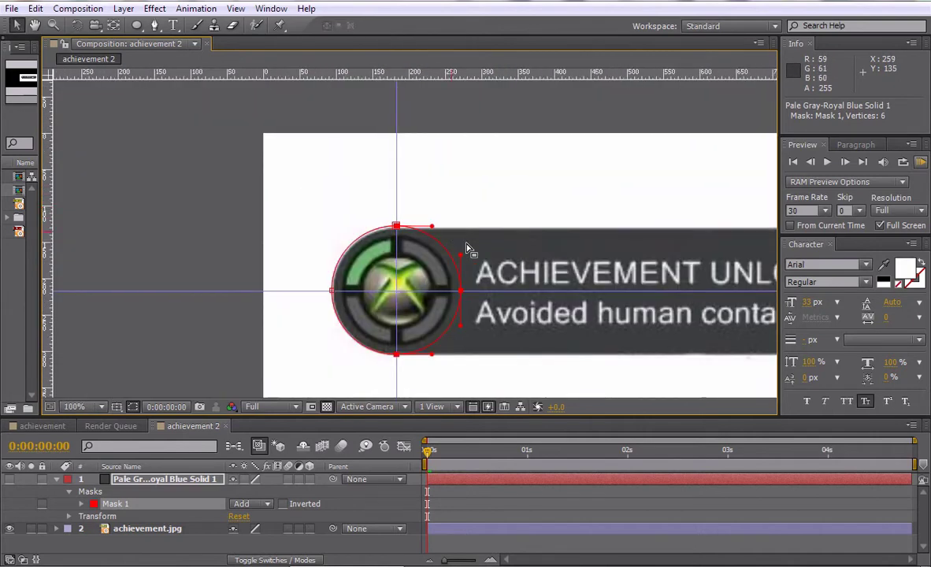
pyautogui.moveTo(603, 289); pyautogui.dragTo(339, 262)
pyautogui.press(',')
pyautogui.moveTo(459, 270); pyautogui.dragTo(422, 270)
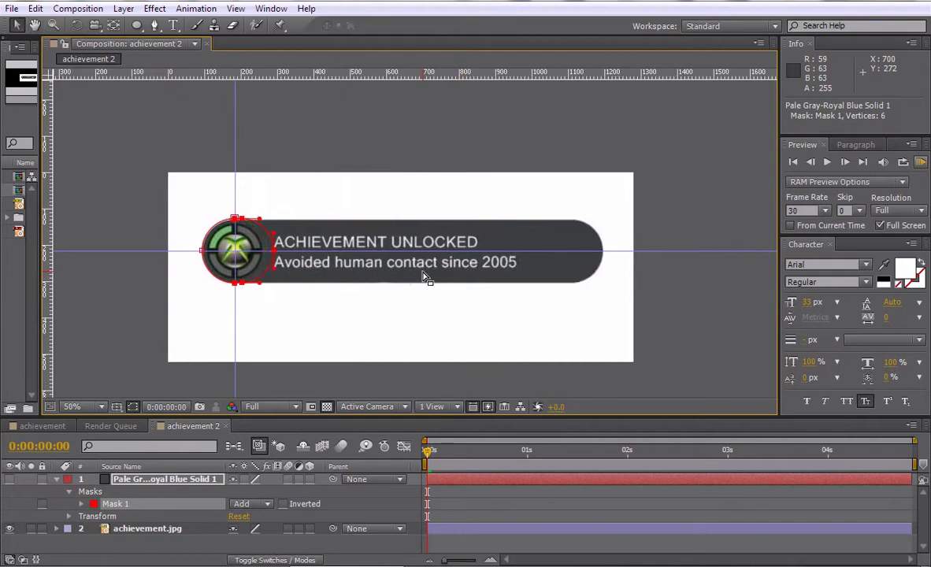
pyautogui.hotkey('shift', 'Right')
pyautogui.hotkey('shift', 'Right')
pyautogui.hotkey('shift', 'Right')
pyautogui.hotkey('shift', 'Right')
pyautogui.hotkey('shift', 'Right')
pyautogui.hotkey('shift', 'Right')
pyautogui.hotkey('shift', 'Right')
pyautogui.hotkey('shift', 'Right')
pyautogui.hotkey('shift', 'Right')
pyautogui.hotkey('shift', 'Right')
pyautogui.hotkey('shift', 'Right')
pyautogui.hotkey('shift', 'Right')
pyautogui.hotkey('shift', 'Right')
pyautogui.hotkey('shift', 'Right')
pyautogui.hotkey('shift', 'Right')
pyautogui.hotkey('shift', 'Right')
pyautogui.hotkey('shift', 'Right')
pyautogui.hotkey('shift', 'Right')
pyautogui.hotkey('shift', 'Right')
pyautogui.hotkey('shift', 'Right')
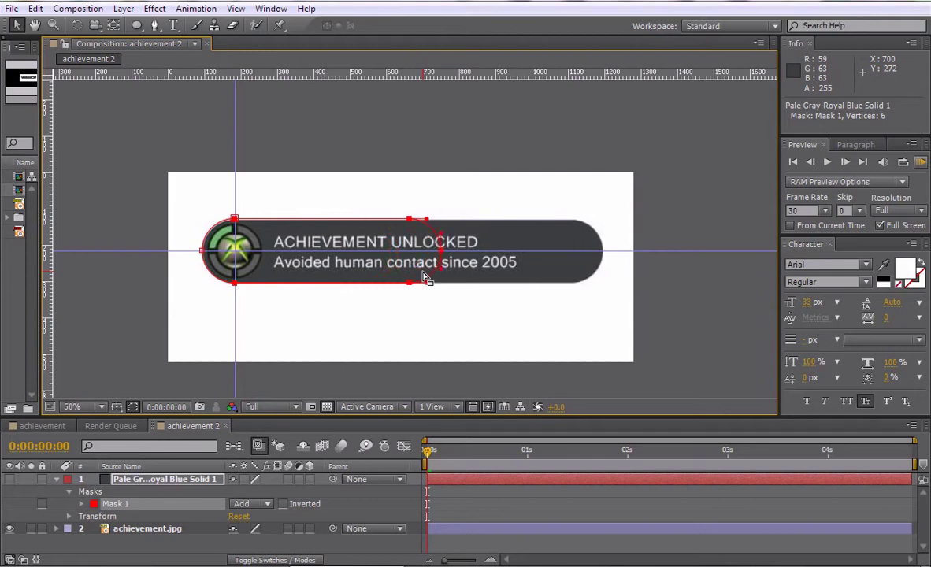
pyautogui.hotkey('shift', 'Right')
pyautogui.hotkey('shift', 'Right')
pyautogui.hotkey('shift', 'Right')
pyautogui.hotkey('shift', 'Right')
pyautogui.hotkey('shift', 'Right')
pyautogui.hotkey('shift', 'Right')
pyautogui.hotkey('shift', 'Right')
pyautogui.hotkey('shift', 'Right')
pyautogui.hotkey('shift', 'Right')
pyautogui.hotkey('shift', 'Right')
pyautogui.hotkey('shift', 'Right')
pyautogui.hotkey('shift', 'Right')
pyautogui.hotkey('shift', 'Right')
pyautogui.hotkey('shift', 'Right')
pyautogui.hotkey('shift', 'Right')
pyautogui.hotkey('shift', 'Right')
pyautogui.hotkey('shift', 'Right')
pyautogui.hotkey('shift', 'Right')
pyautogui.hotkey('shift', 'Right')
pyautogui.hotkey('shift', 'Right')
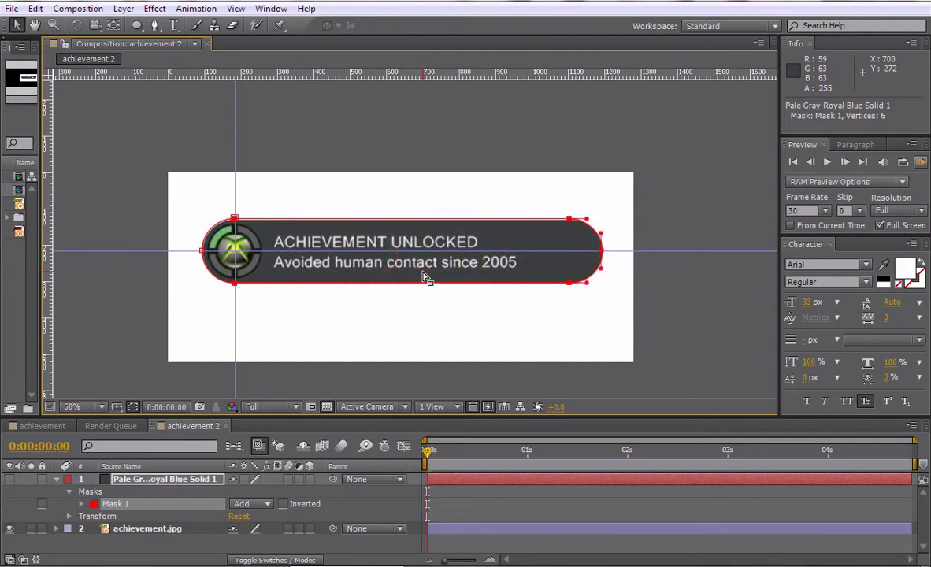
pyautogui.press('Right')
pyautogui.press('Right')
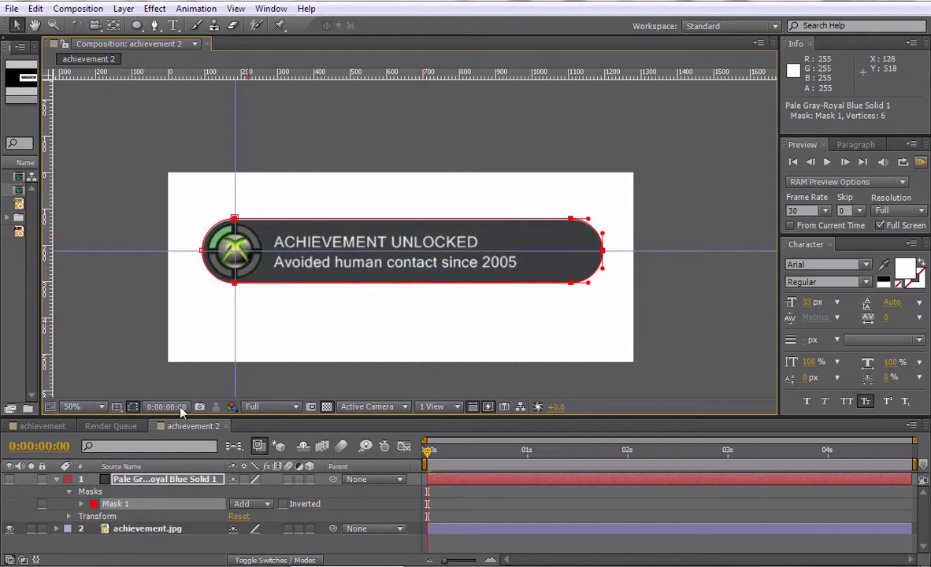
# Show the gray solid to check the masked bar shape and hide the rulers
pyautogui.click(9, 479)
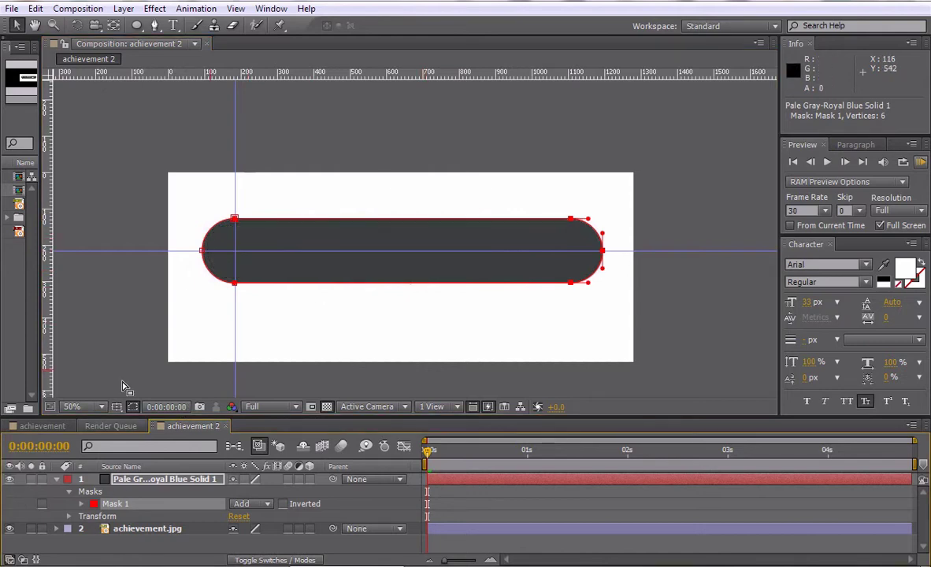
pyautogui.press('z')
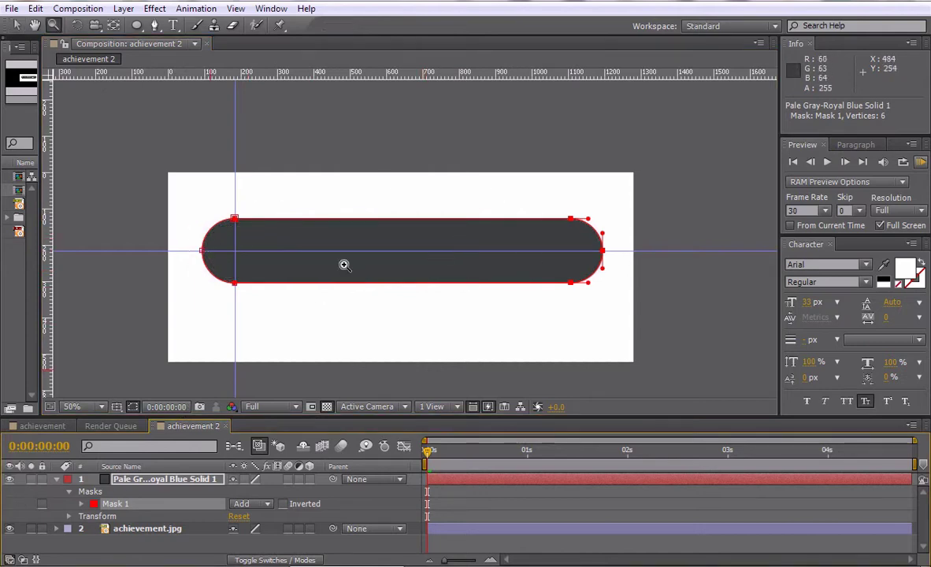
pyautogui.click(343, 264)
pyautogui.press('space')
pyautogui.moveTo(449, 232); pyautogui.dragTo(399, 257)
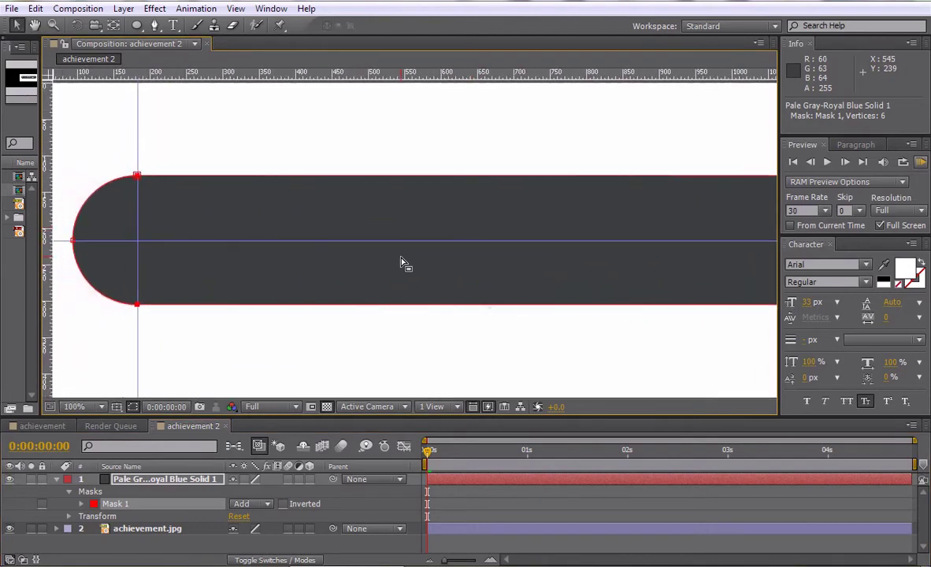
pyautogui.hotkey('ctrl', 'r')
pyautogui.press('space')
pyautogui.moveTo(523, 200); pyautogui.dragTo(624, 205)
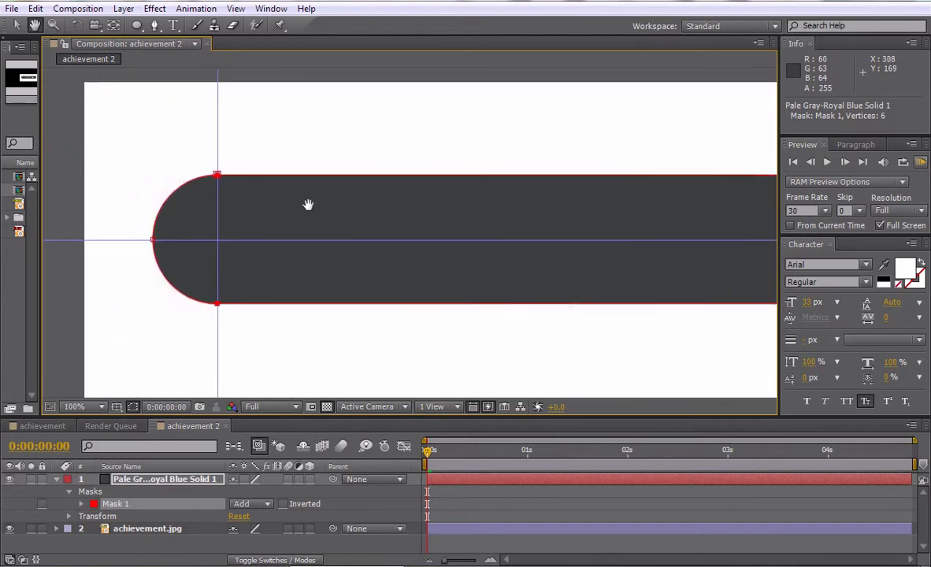
pyautogui.moveTo(310, 204); pyautogui.dragTo(371, 209)
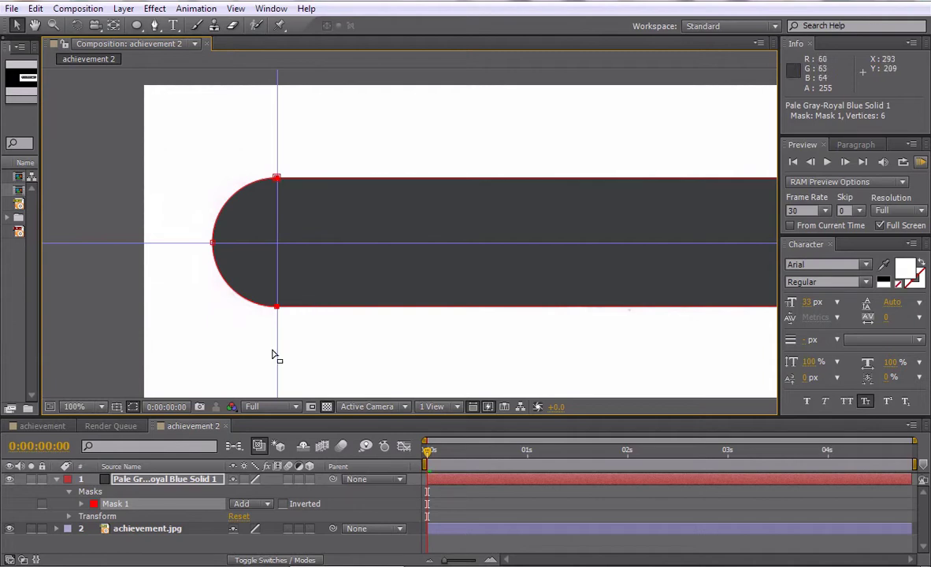
# Hide the gray solid and select the achievement.jpg layer for tracing the Xbox logo
pyautogui.click(9, 479)
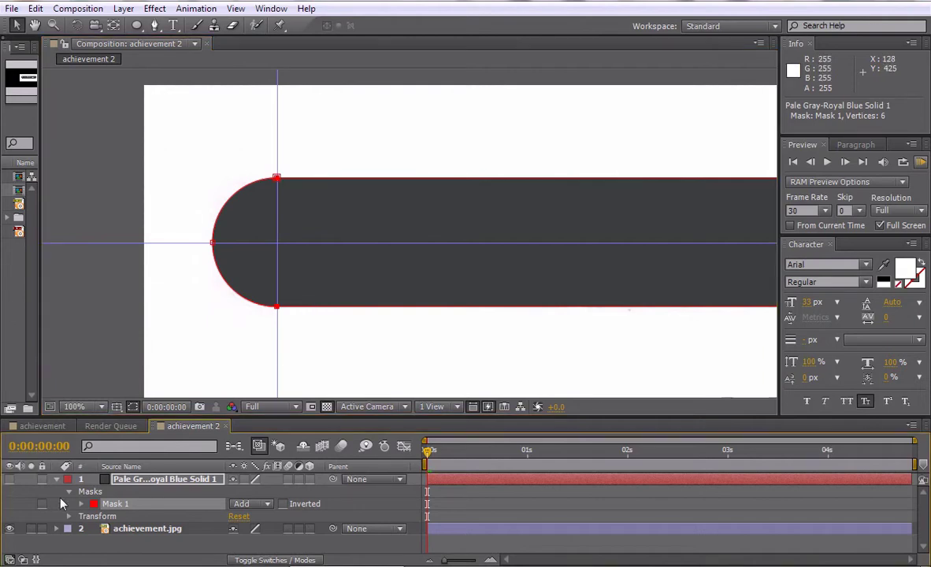
pyautogui.click(130, 529)
pyautogui.press('z')
pyautogui.click(295, 238)
pyautogui.click(386, 253)
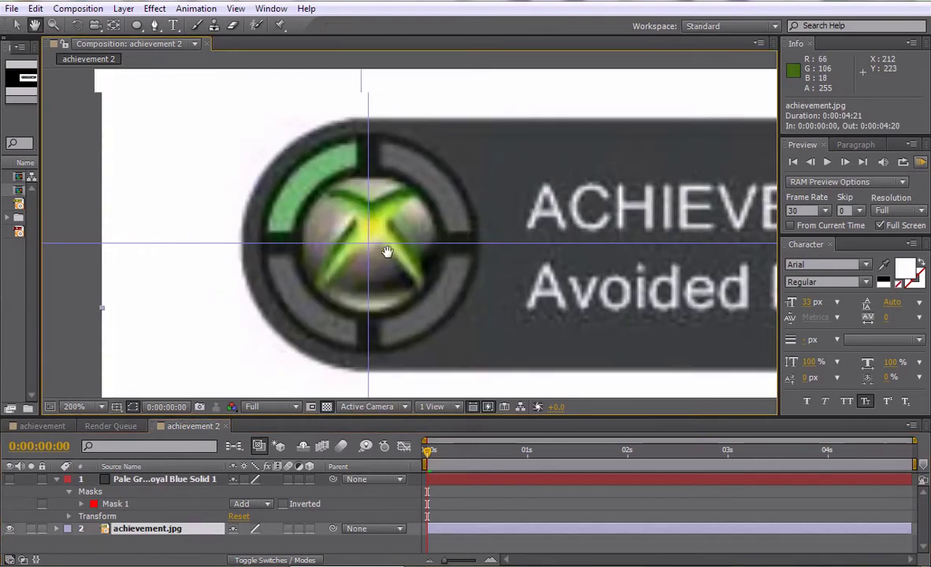
pyautogui.press('v')
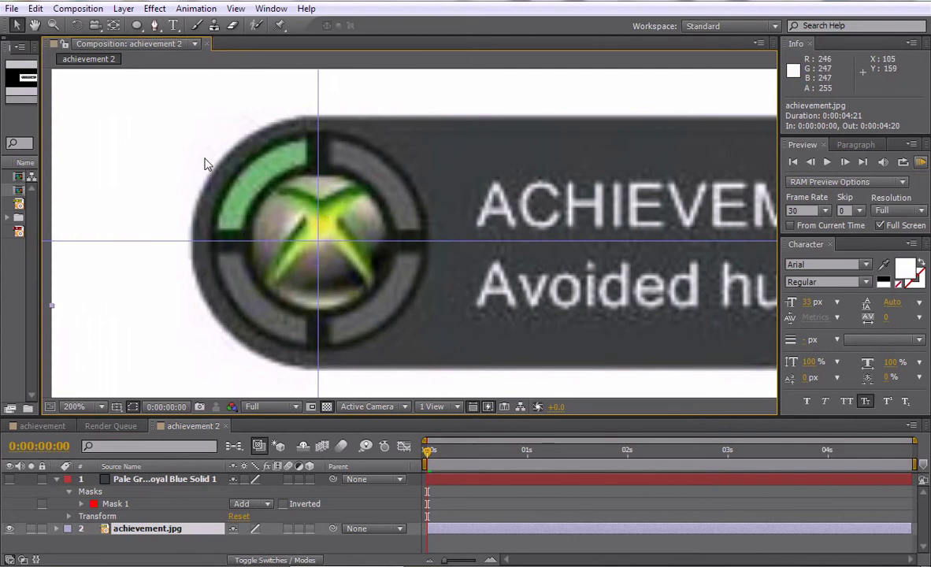
# Create a 1280 × 522 px solid in black (000000) and hide it to expose the reference image
pyautogui.click(123, 9)
pyautogui.moveTo(183, 33)
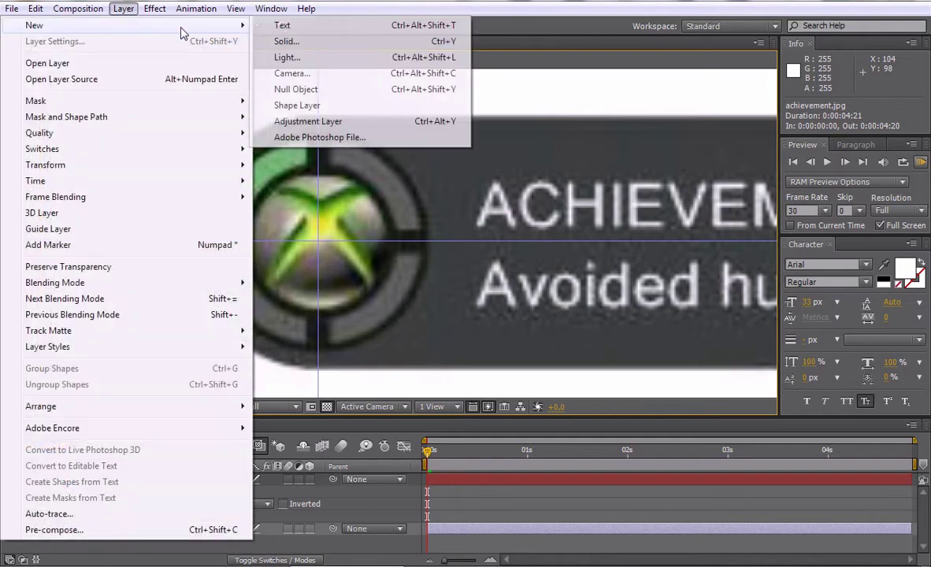
pyautogui.click(285, 41)
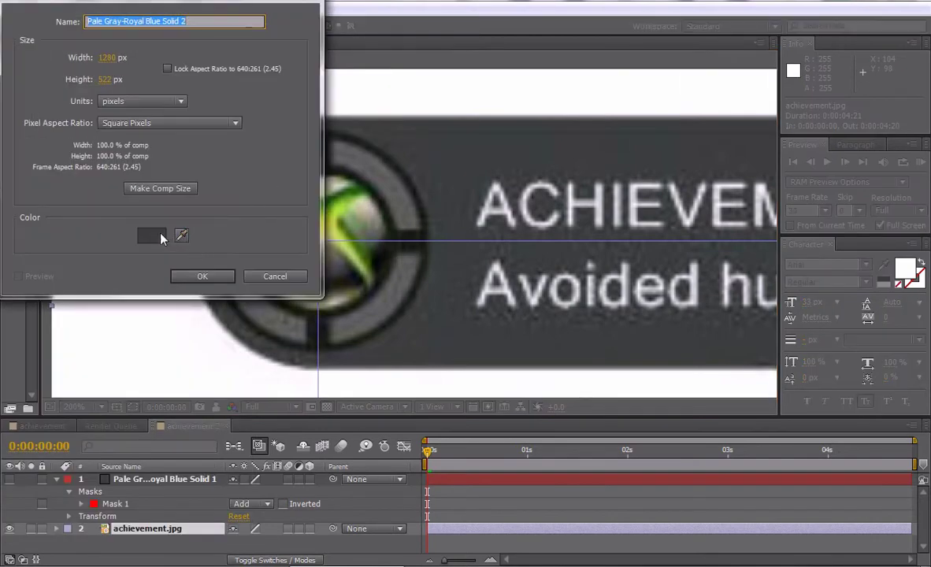
pyautogui.click(152, 235)
pyautogui.moveTo(421, 395); pyautogui.dragTo(603, 554)
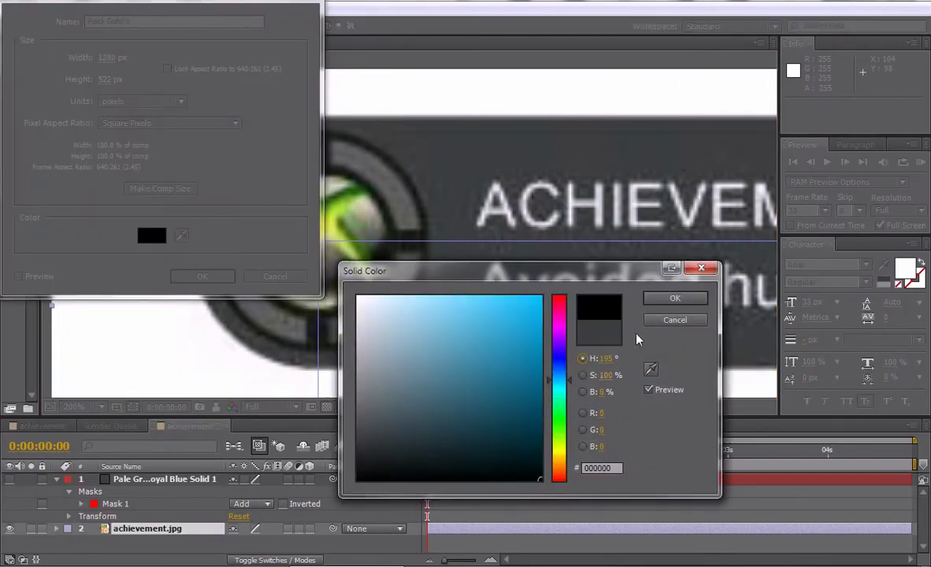
pyautogui.click(675, 298)
pyautogui.click(205, 276)
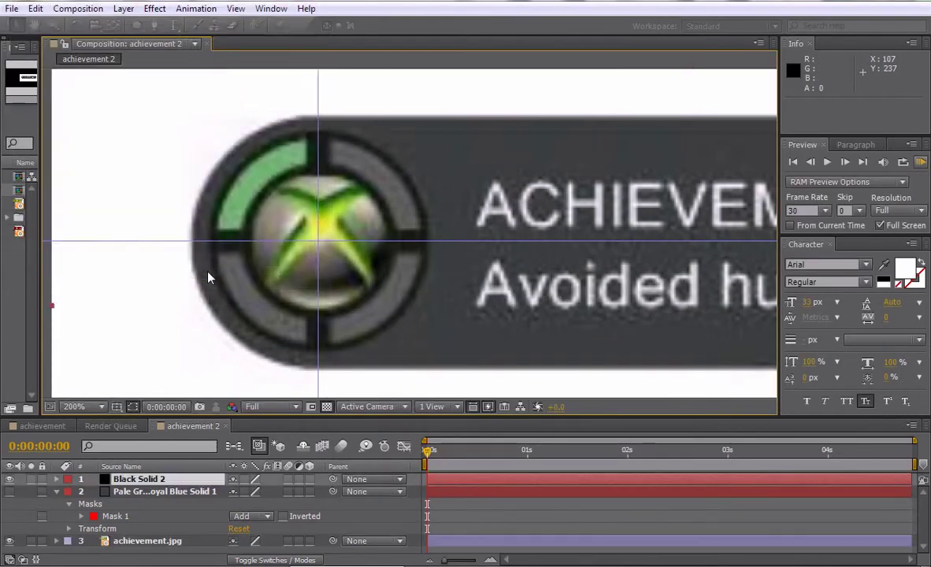
pyautogui.click(9, 479)
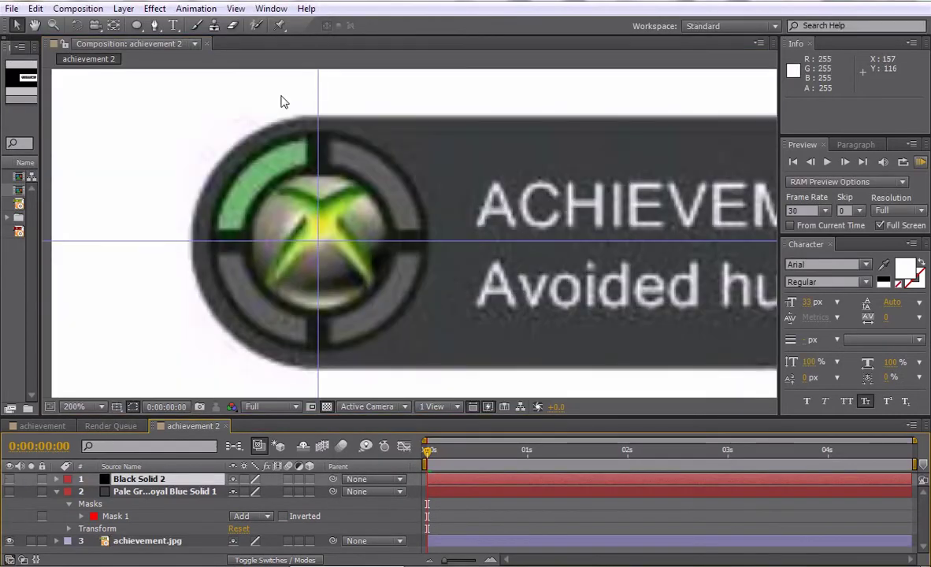
# Draw four circular masks on the black solid, centred on the guide crossing, about 152, 141, 109 and 98 px across, tracing the logo's ring edges
pyautogui.click(137, 25)
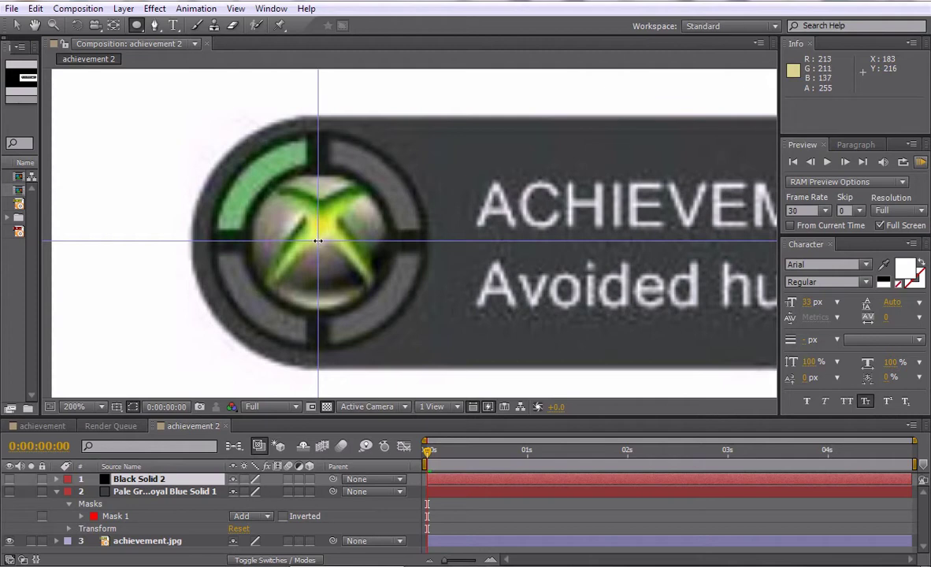
pyautogui.moveTo(318, 240); pyautogui.dragTo(429, 340)
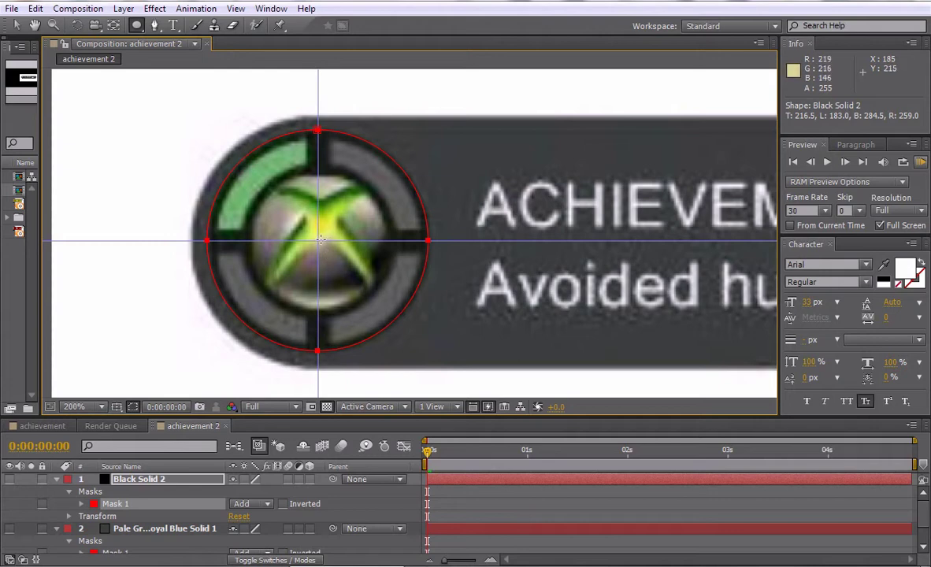
pyautogui.moveTo(318, 240); pyautogui.dragTo(367, 289)
pyautogui.moveTo(412, 311); pyautogui.dragTo(421, 319)
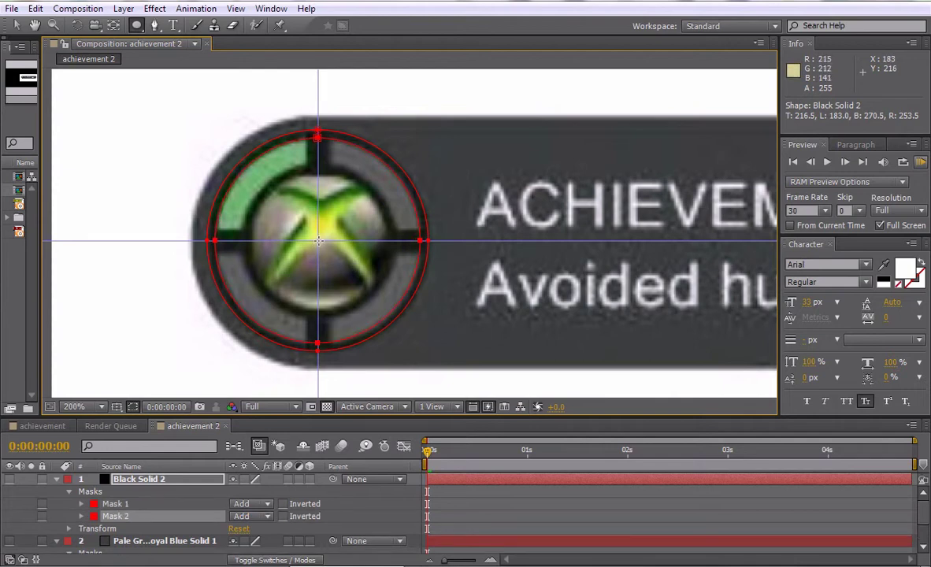
pyautogui.moveTo(318, 240); pyautogui.dragTo(397, 300)
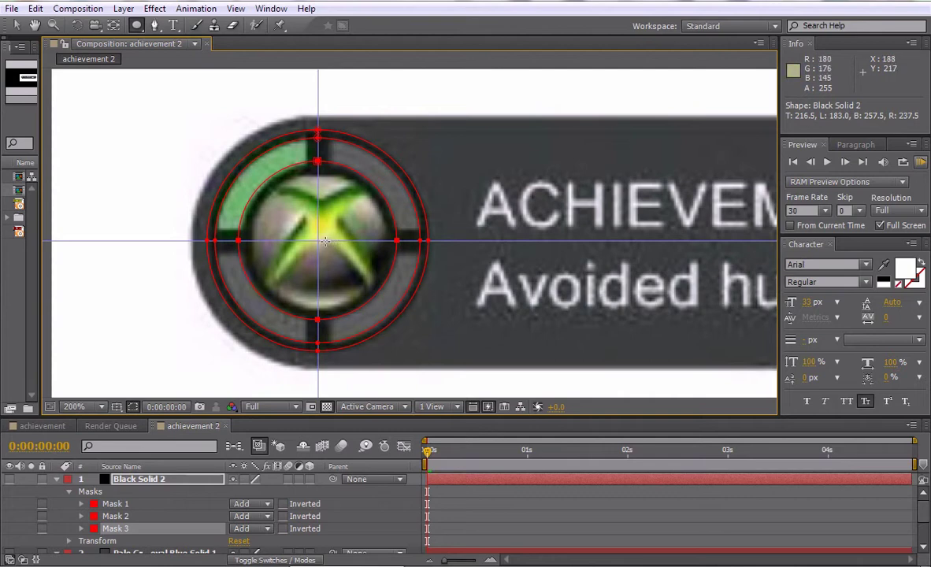
pyautogui.moveTo(317, 240); pyautogui.dragTo(388, 288)
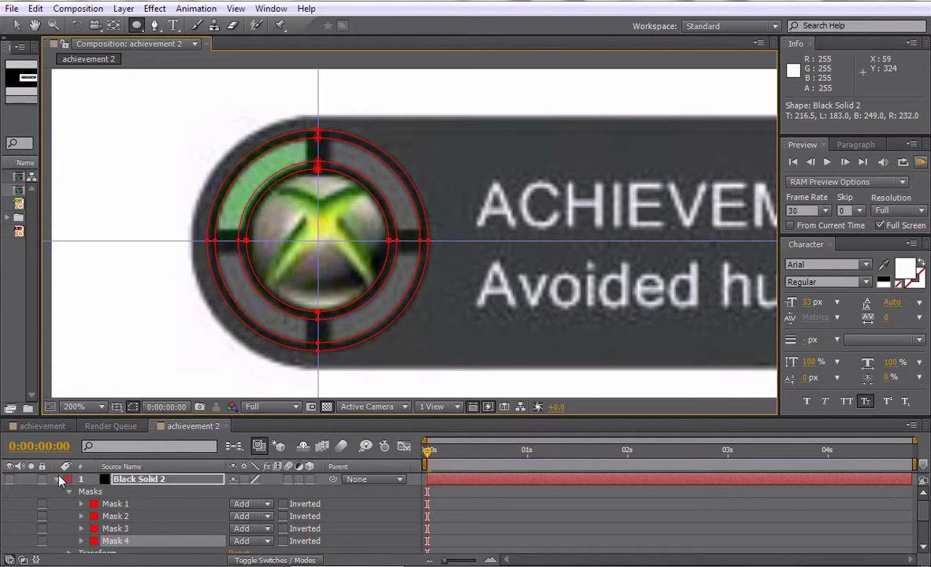
# Show the black solid, set its Mask 2 and Mask 4 to Subtract to form two thin rings, and collapse the layer
pyautogui.click(11, 479)
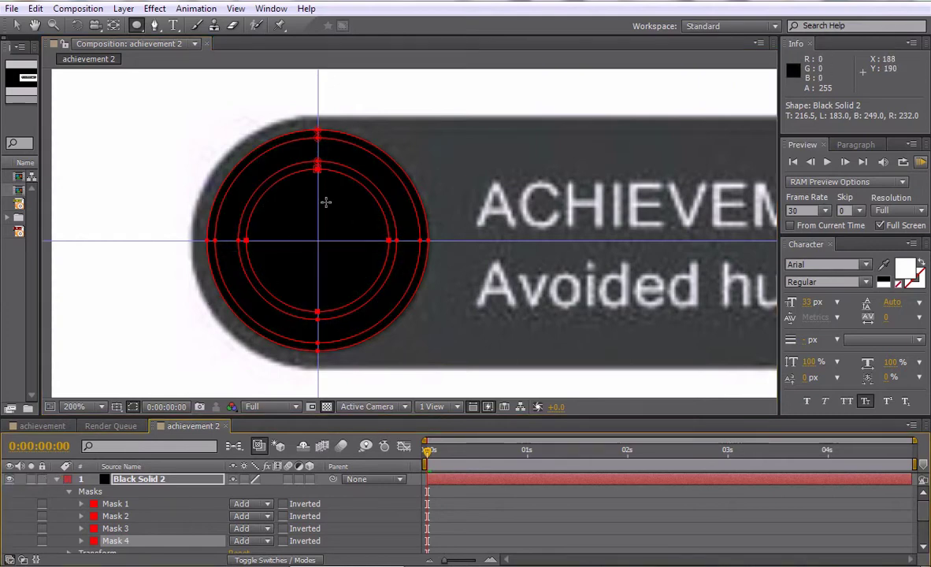
pyautogui.moveTo(261, 417); pyautogui.dragTo(261, 384)
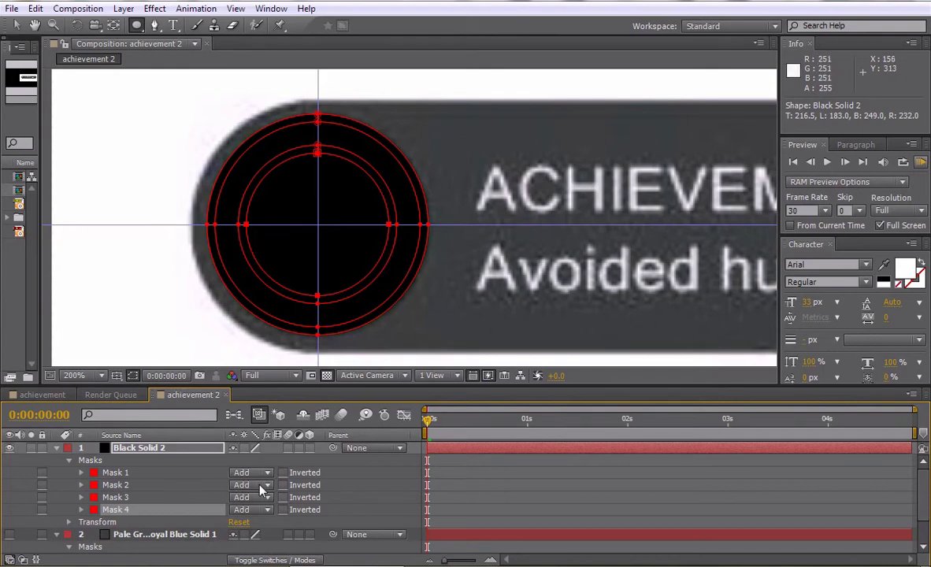
pyautogui.click(142, 485)
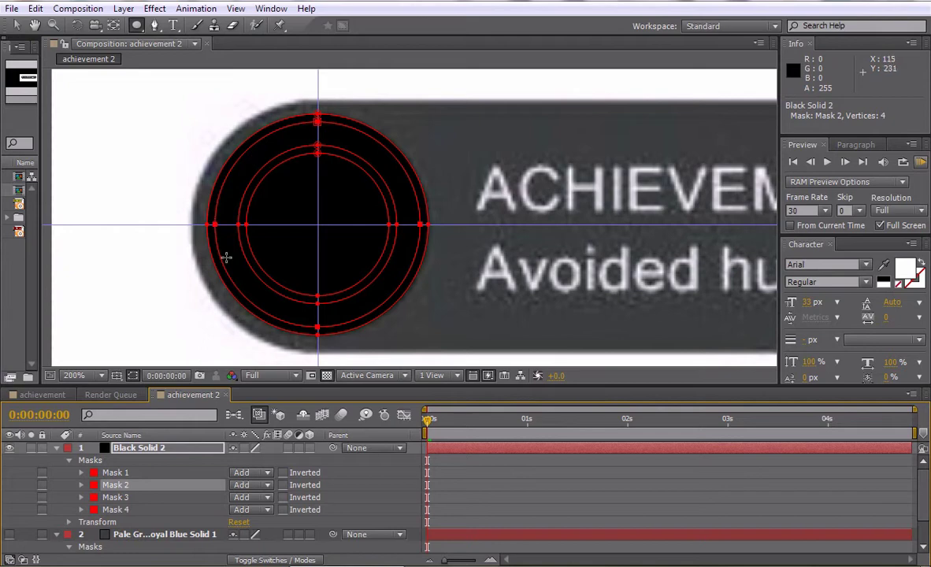
pyautogui.click(265, 484)
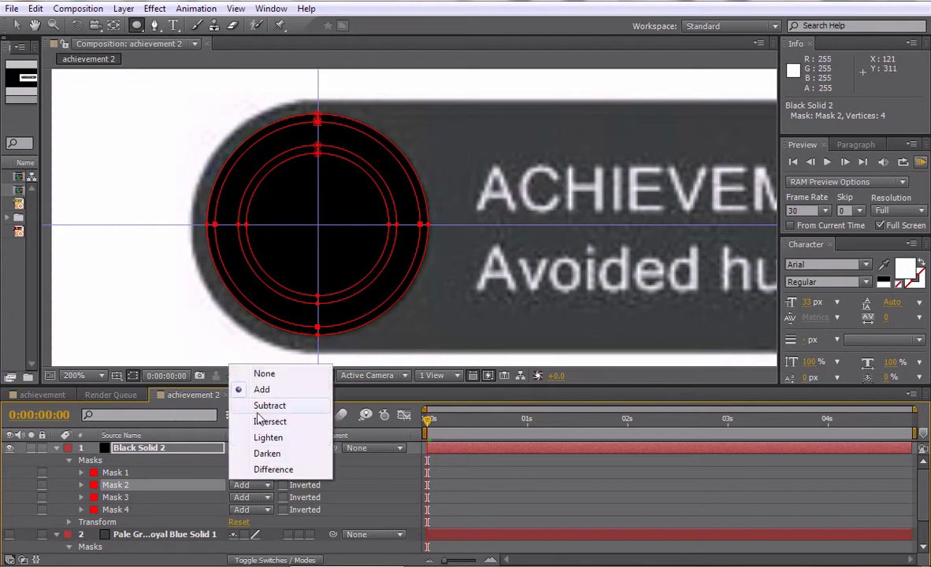
pyautogui.click(250, 386)
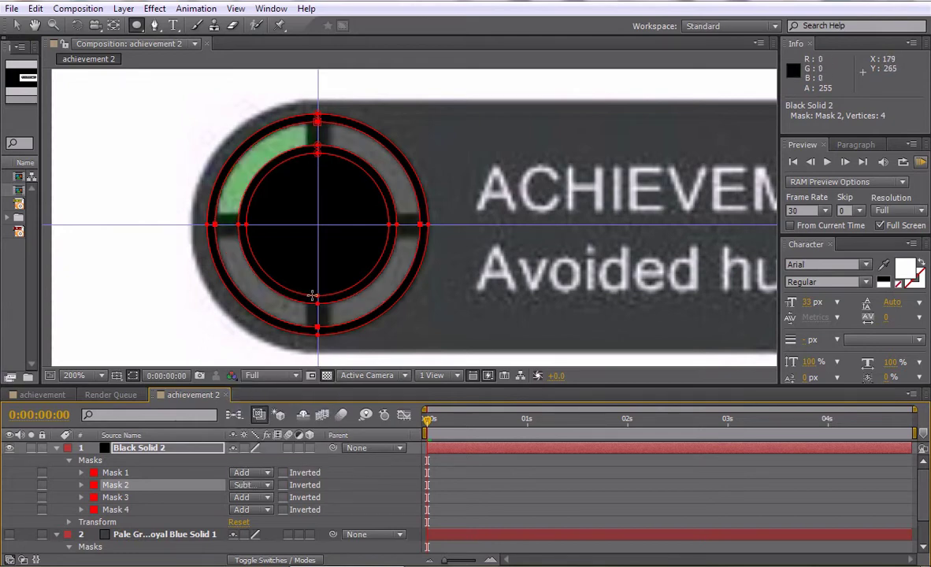
pyautogui.click(122, 511)
pyautogui.click(236, 510)
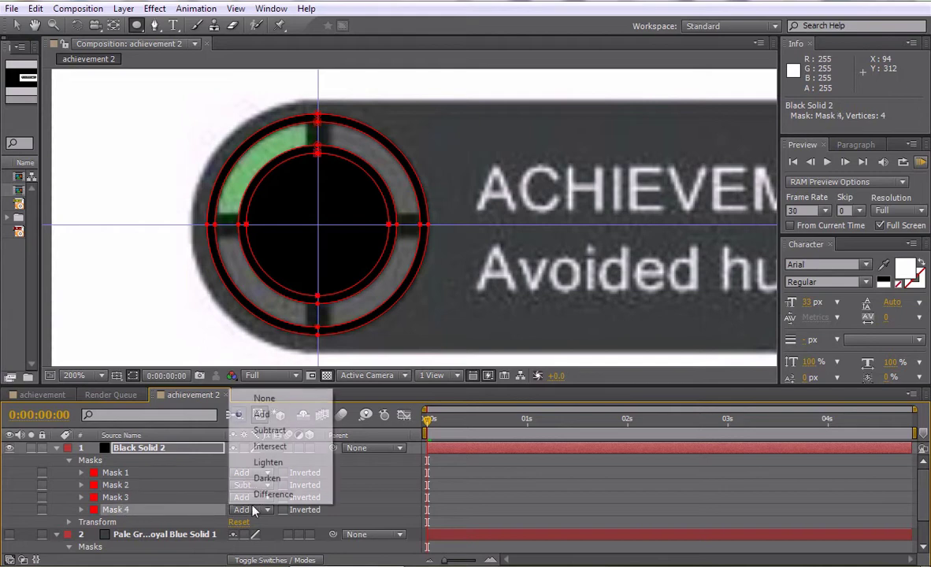
pyautogui.click(253, 430)
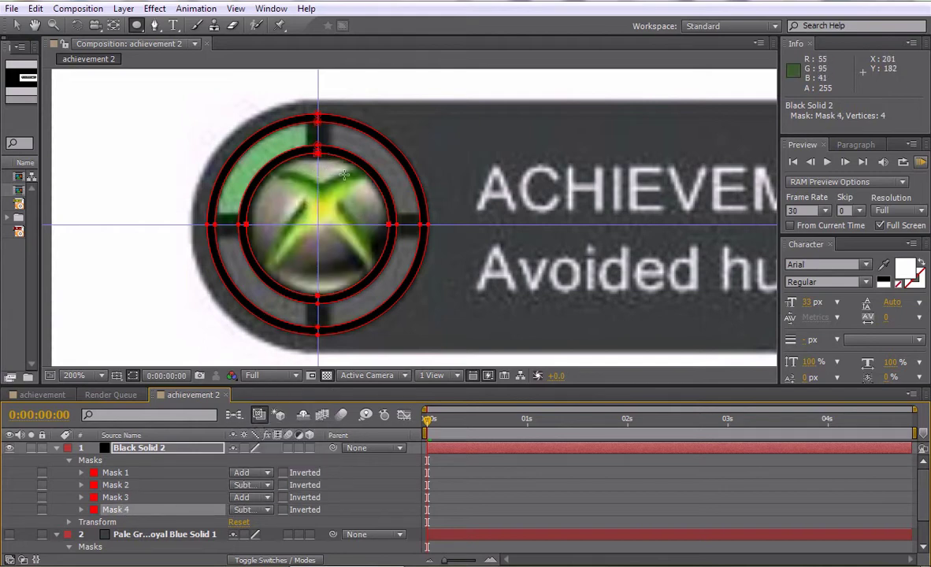
pyautogui.click(56, 448)
pyautogui.click(141, 448)
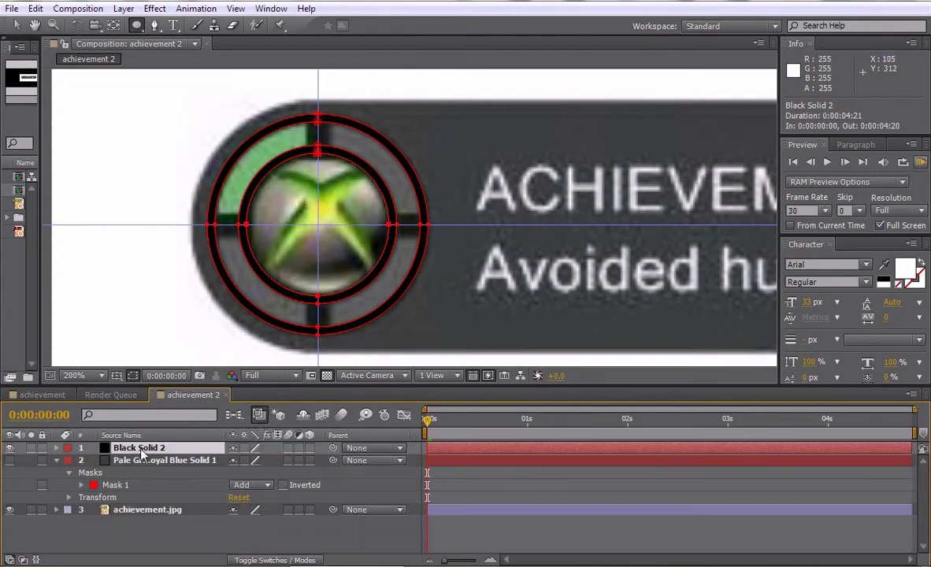
pyautogui.press('m')
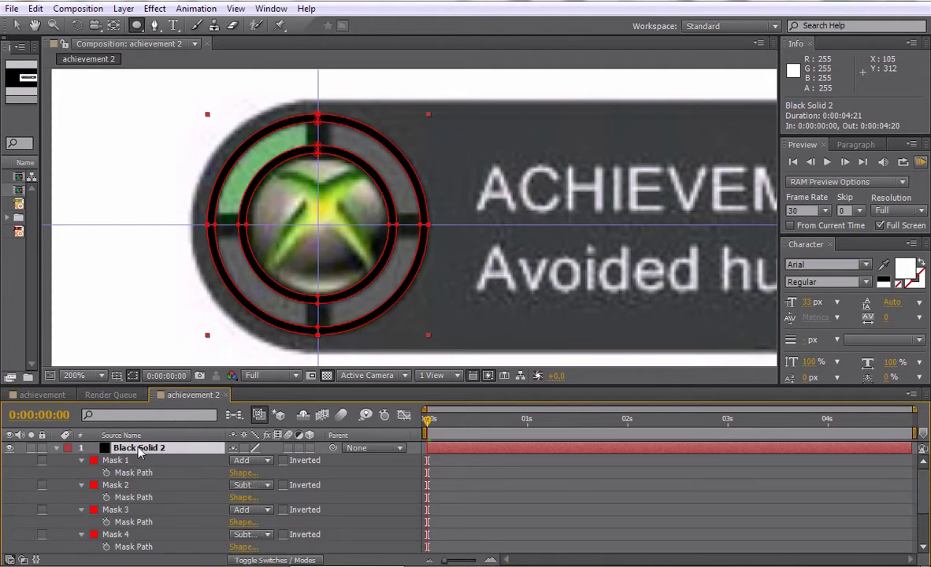
pyautogui.press('m')
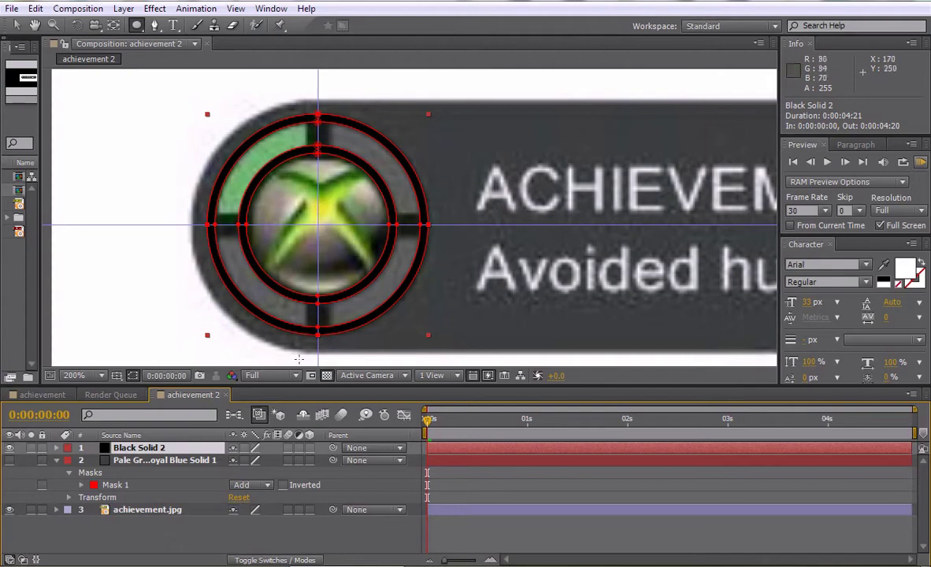
pyautogui.click(9, 510)
pyautogui.click(9, 510)
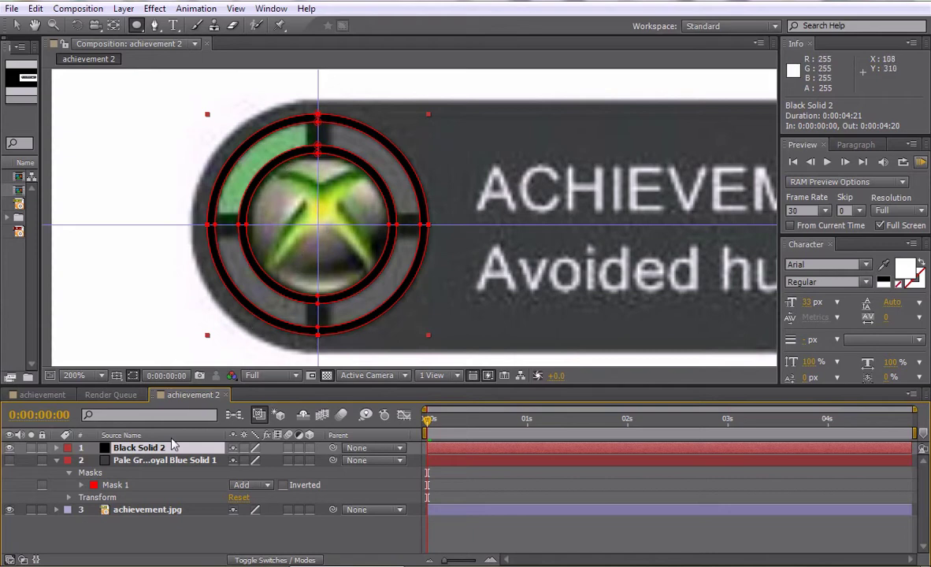
# Draw a narrow vertical rectangular mask about 13 × 147 px on the black solid, centred on the guide crossing
pyautogui.moveTo(136, 25); pyautogui.dragTo(160, 27)
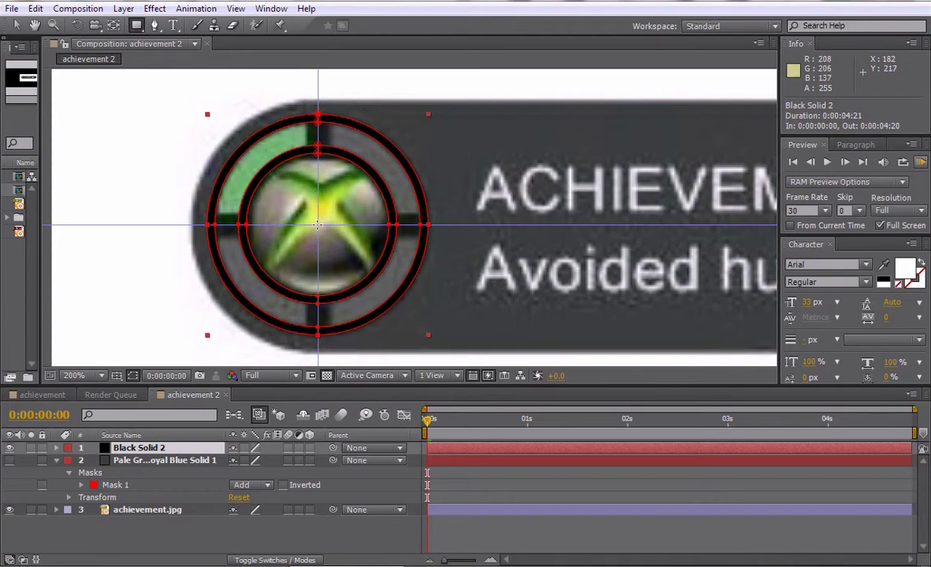
pyautogui.moveTo(318, 224); pyautogui.dragTo(327, 331)
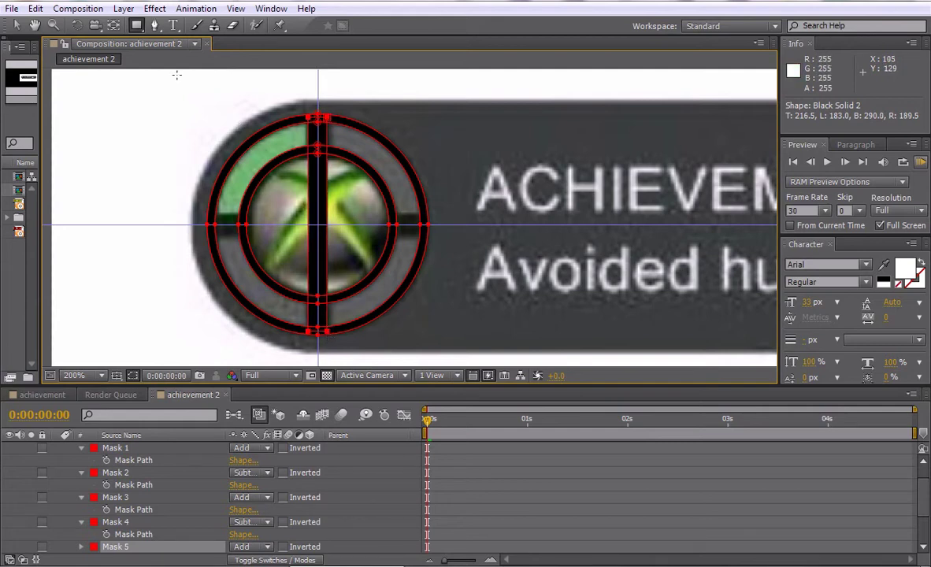
pyautogui.scroll(-1, 187, 513)
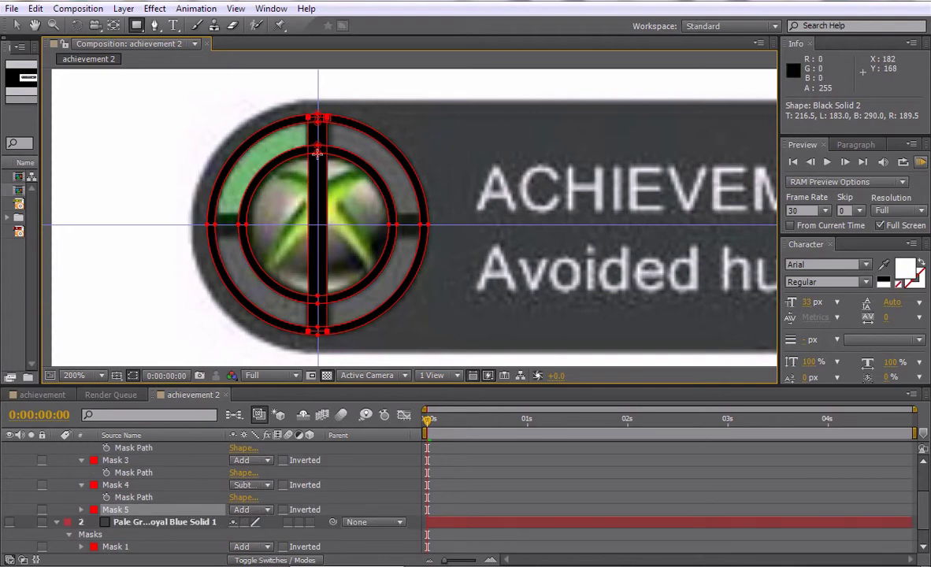
# Duplicate Mask 5 and rotate the copy 90° to form the horizontal bar of the crosshair
pyautogui.click(136, 513)
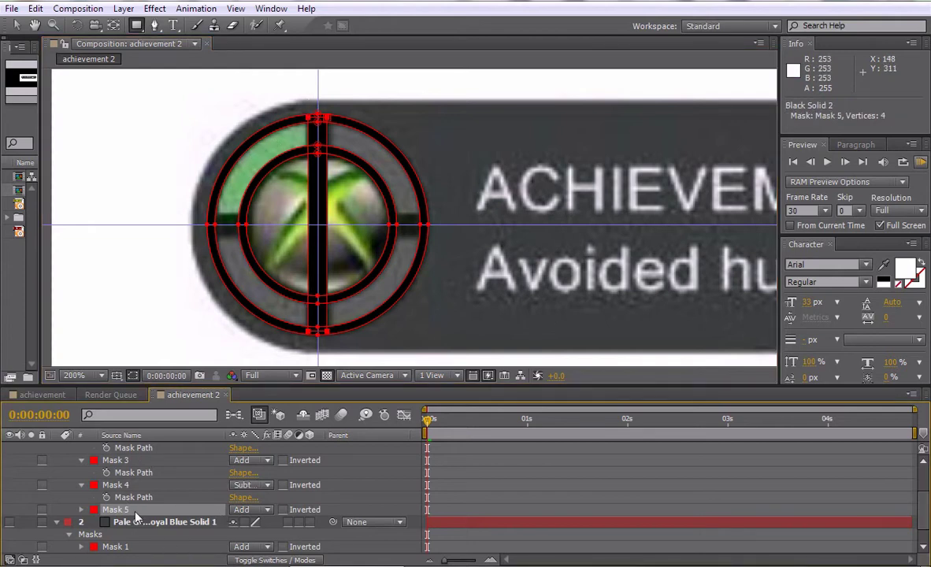
pyautogui.hotkey('ctrl', 'd')
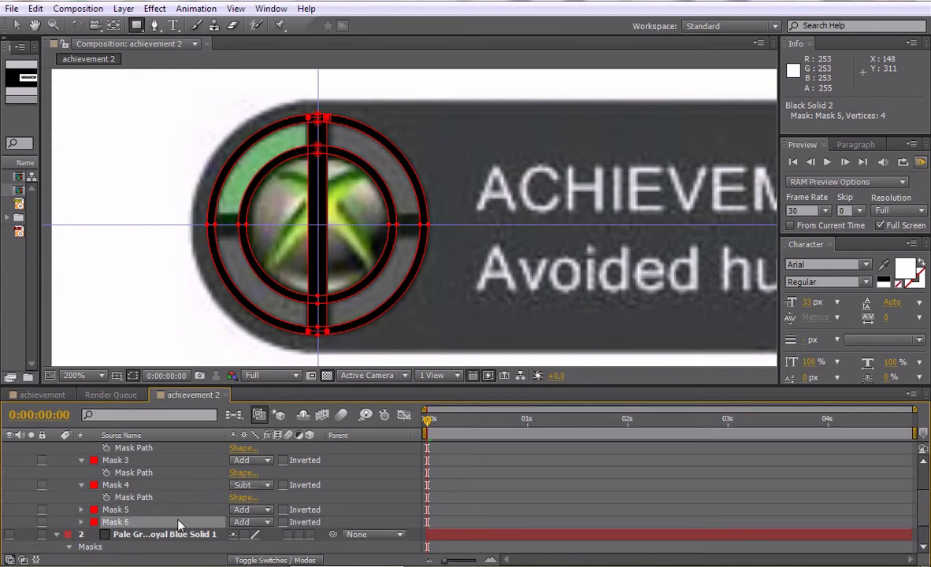
pyautogui.click(16, 26)
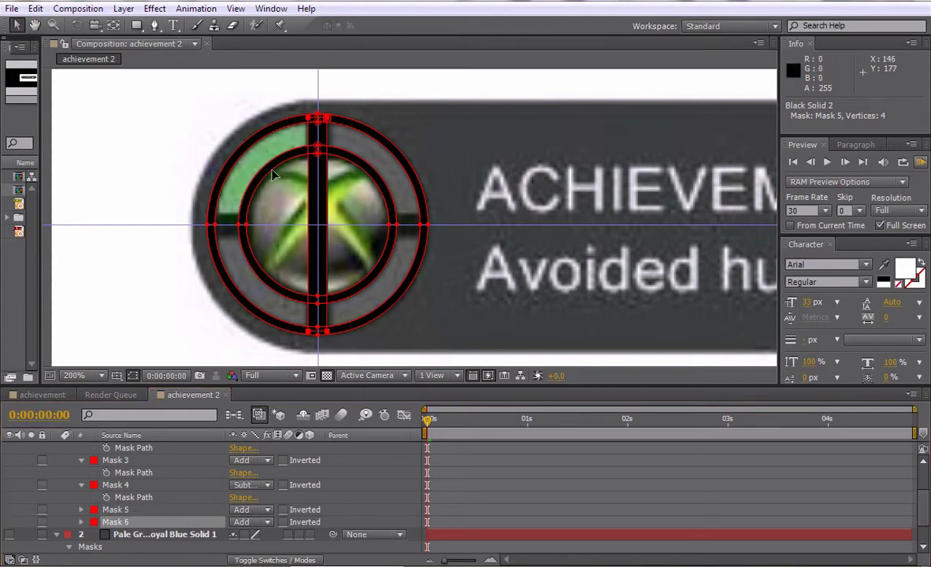
pyautogui.doubleClick(311, 185)
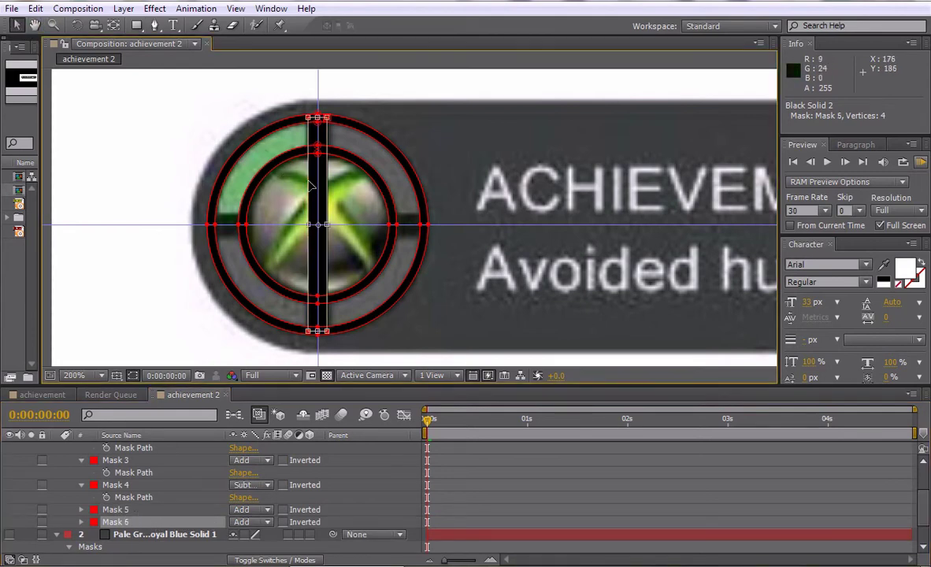
pyautogui.moveTo(313, 99); pyautogui.dragTo(415, 230)
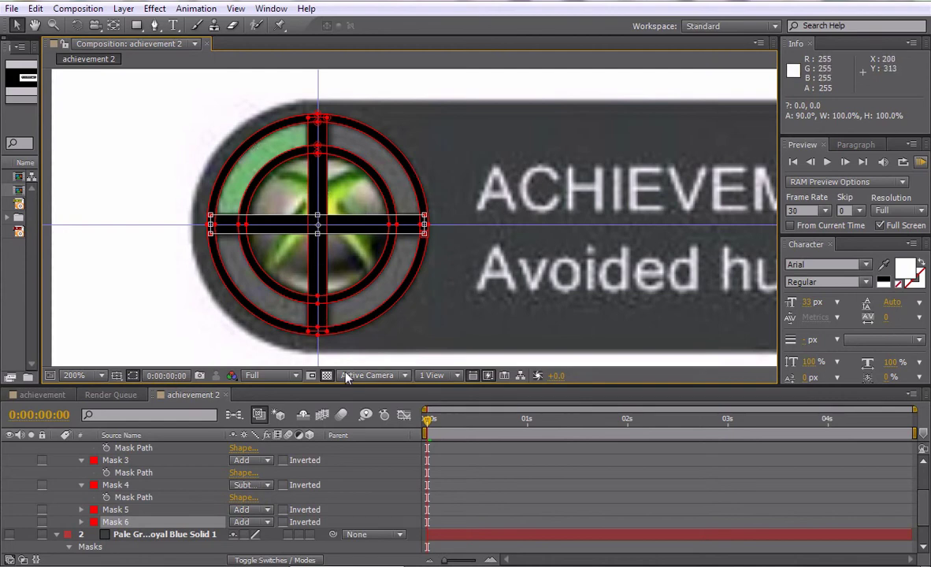
pyautogui.press('Return')
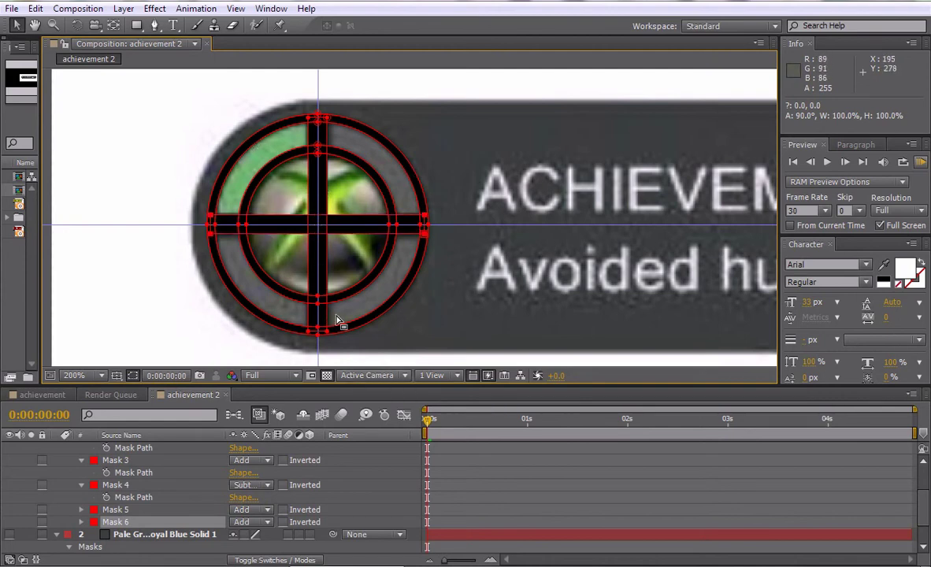
# Move Mask 4 below Mask 6 so it cuts the bars out of the centre, and hide the mask outlines
pyautogui.click(124, 486)
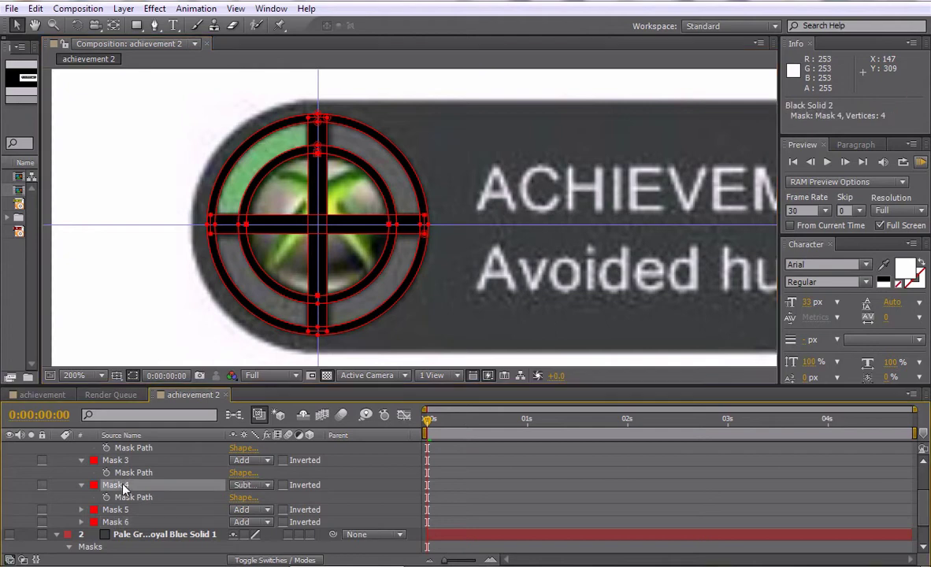
pyautogui.moveTo(118, 488); pyautogui.dragTo(118, 533)
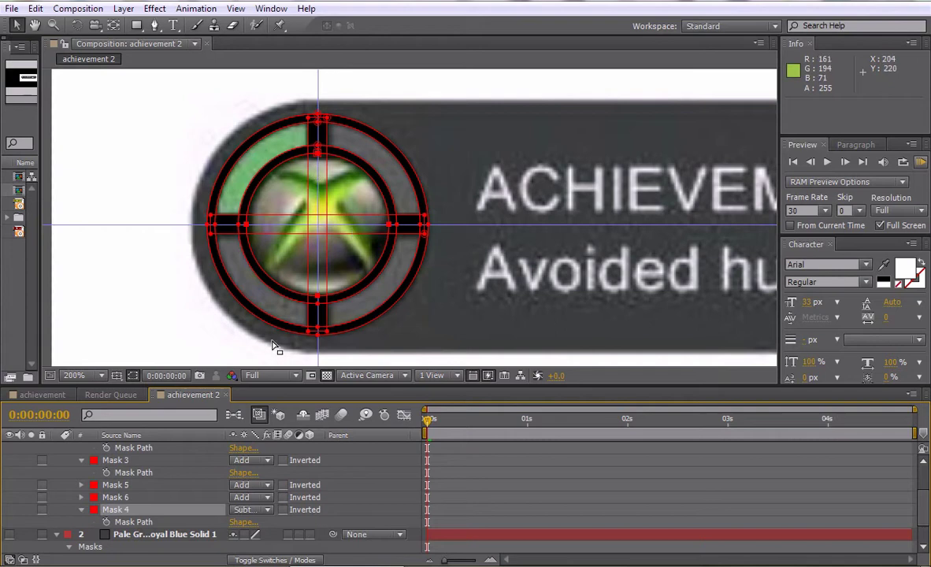
pyautogui.click(132, 376)
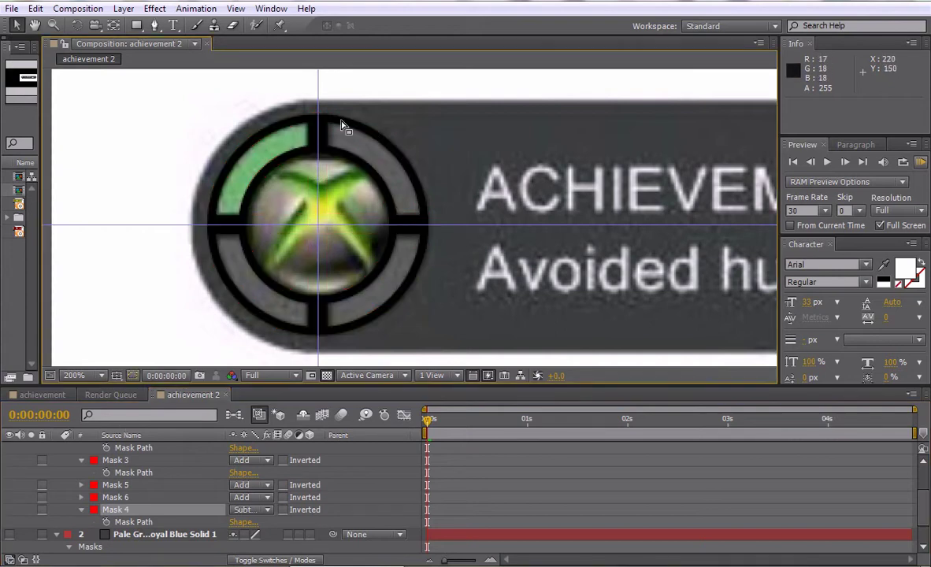
# Collapse both solid layers and check the crosshair with achievement.jpg temporarily hidden
pyautogui.scroll(-1, 43, 506)
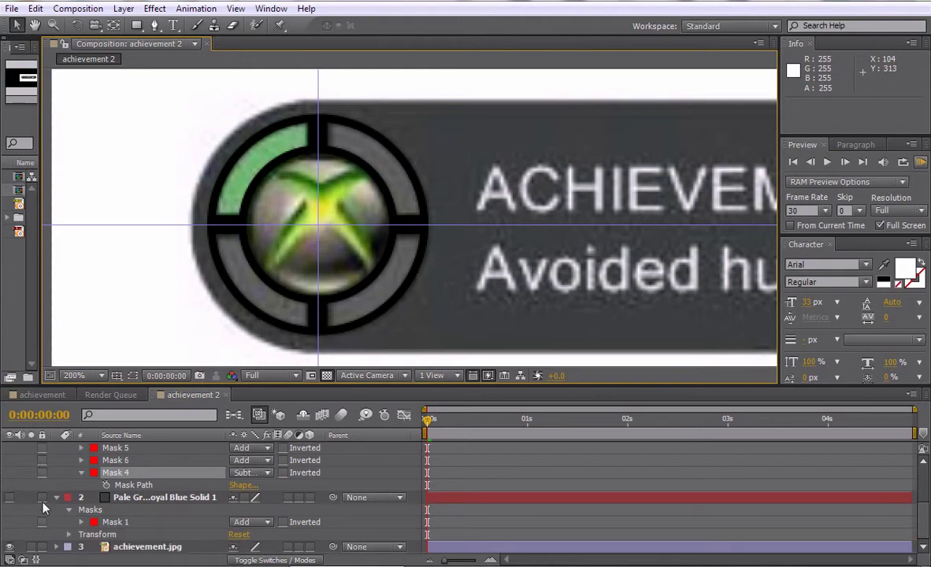
pyautogui.scroll(2, 70, 468)
pyautogui.scroll(1, 70, 468)
pyautogui.click(56, 448)
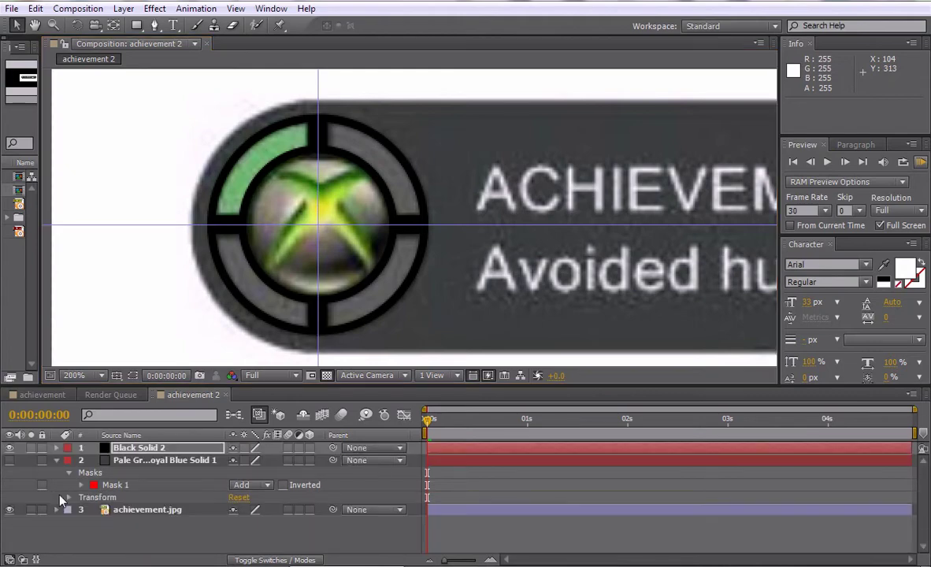
pyautogui.click(10, 510)
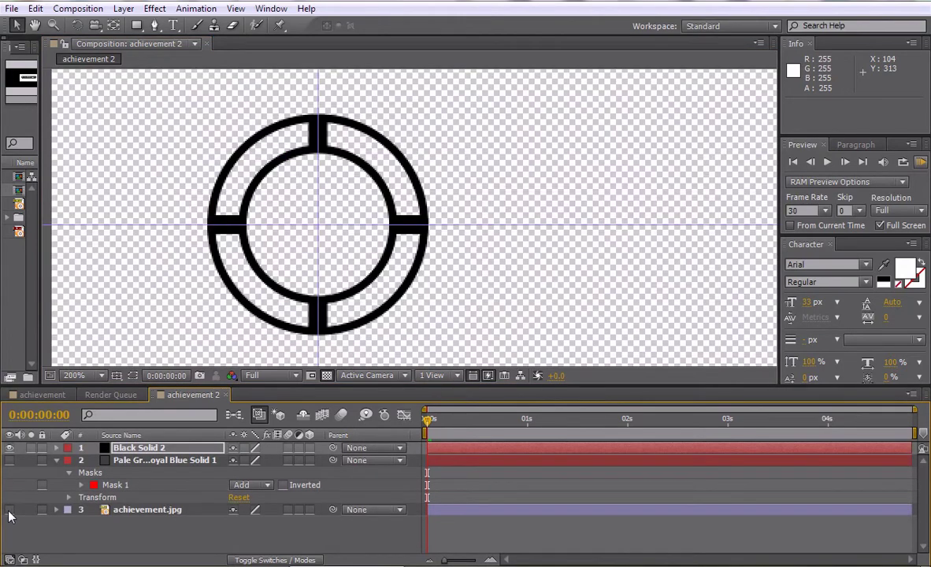
pyautogui.click(10, 510)
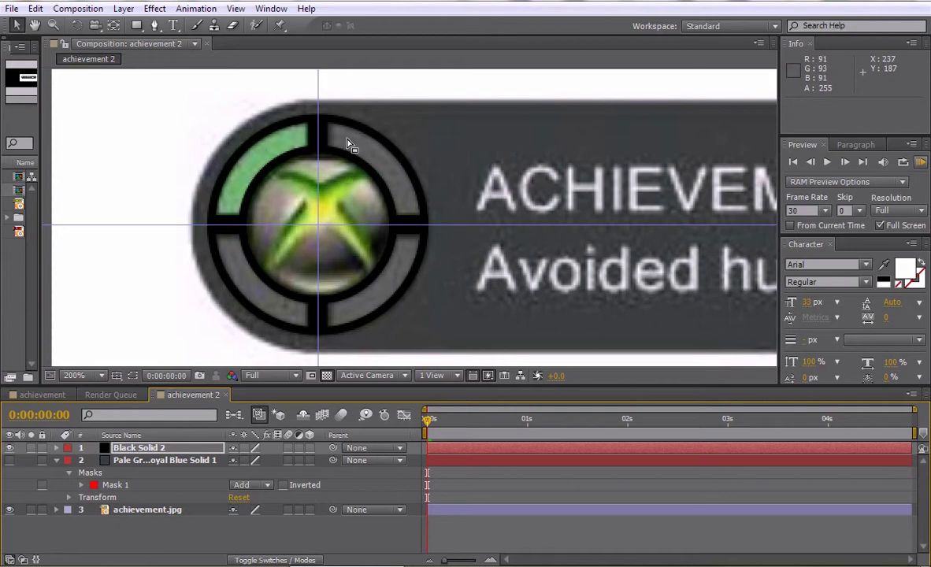
pyautogui.click(58, 460)
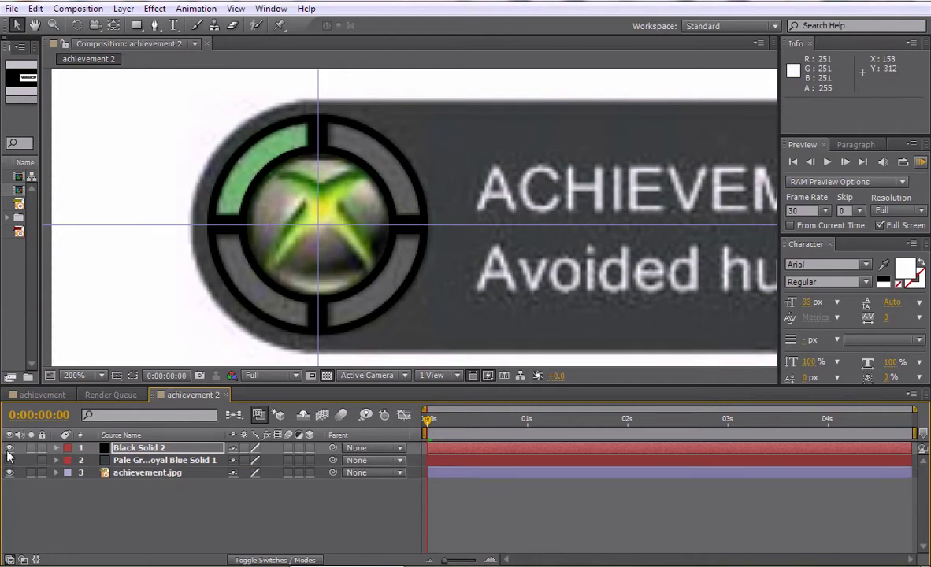
# Create a 1280 × 522 px solid in the gray sampled from the logo's ring segments and hide it
pyautogui.hotkey('ctrl', 'y')
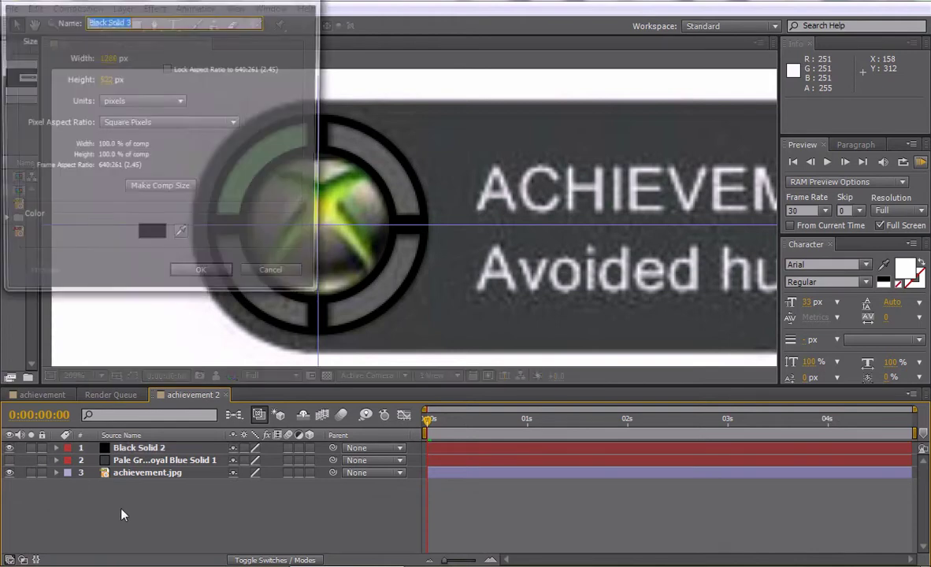
pyautogui.click(182, 237)
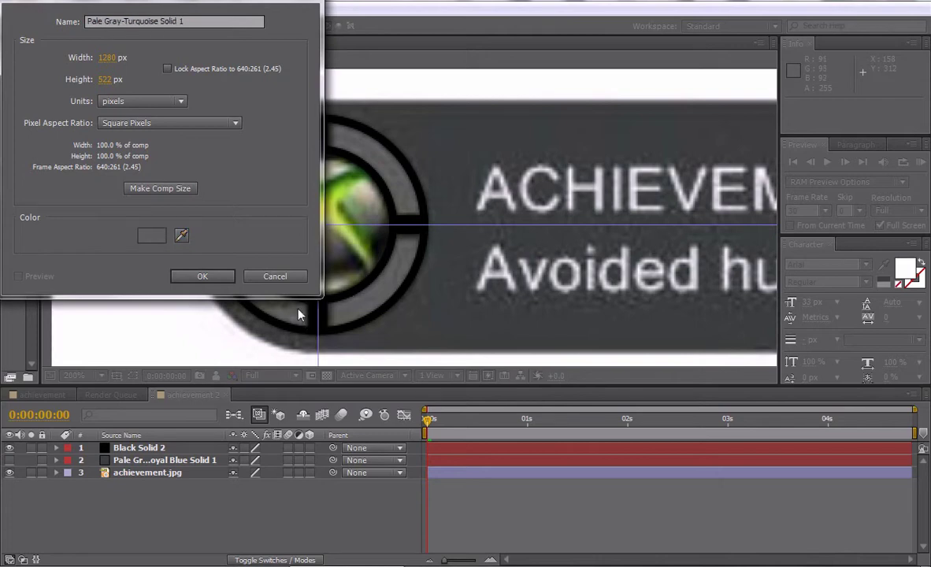
pyautogui.click(210, 281)
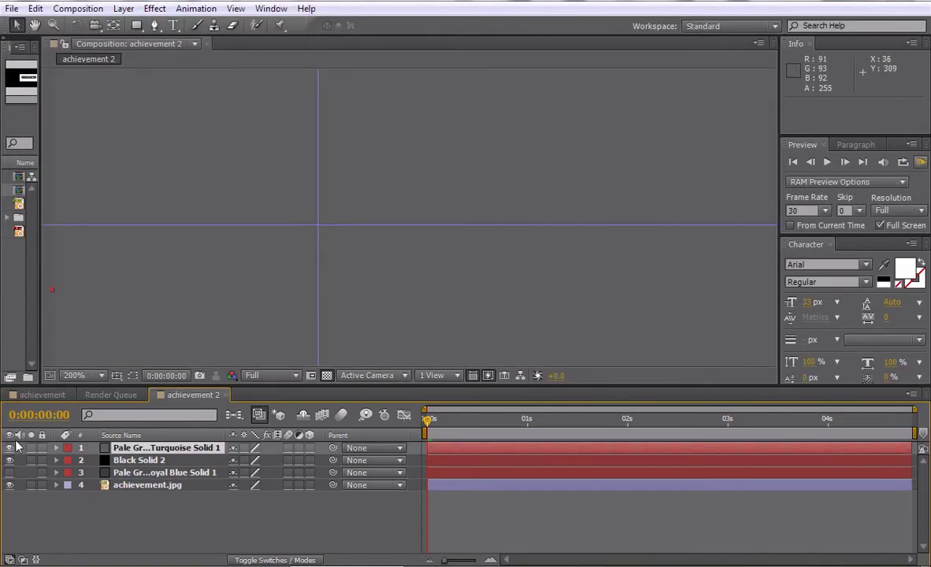
pyautogui.click(9, 447)
# Mask the new gray solid to a centred circle about 145 px across and show it beneath the black solid
pyautogui.click(137, 26)
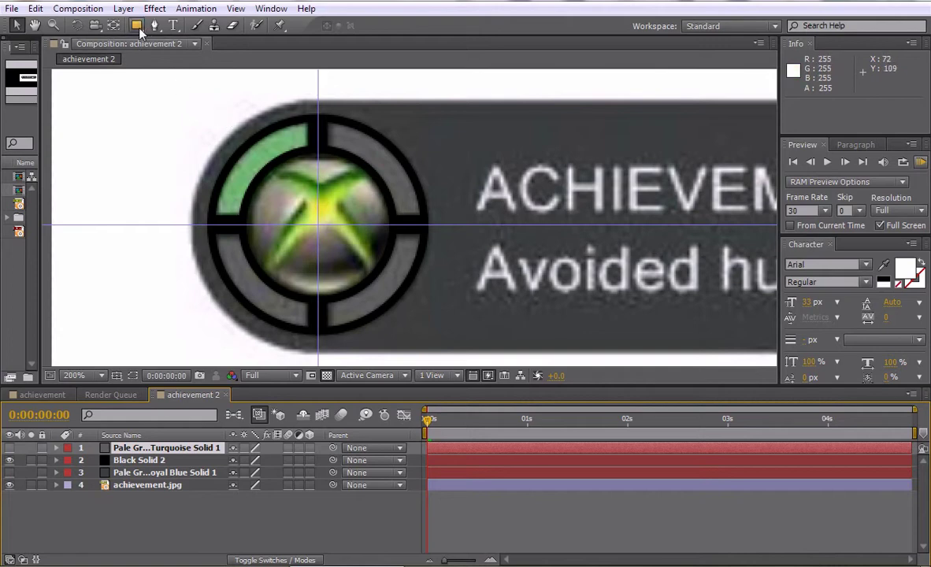
pyautogui.moveTo(139, 29); pyautogui.dragTo(170, 60)
pyautogui.moveTo(317, 225); pyautogui.dragTo(424, 317)
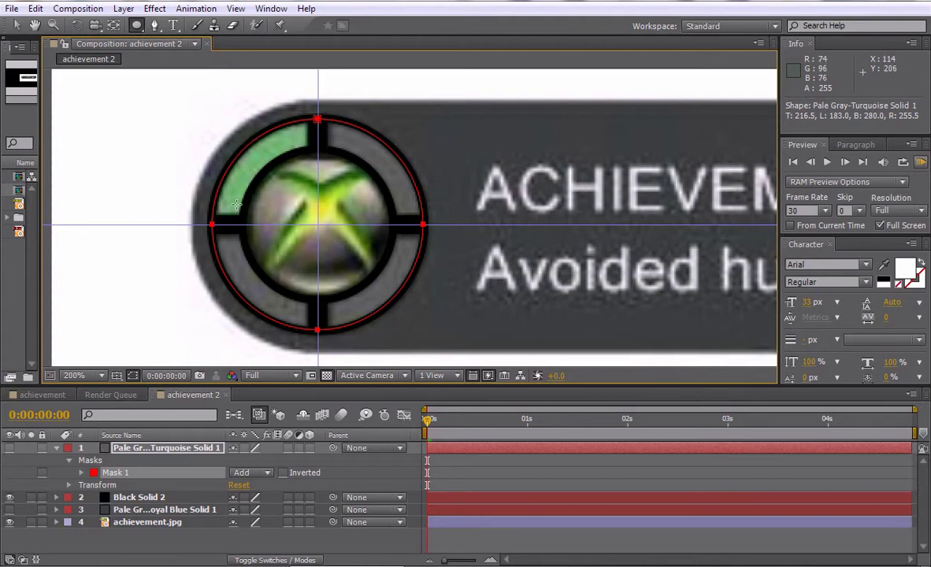
pyautogui.click(10, 448)
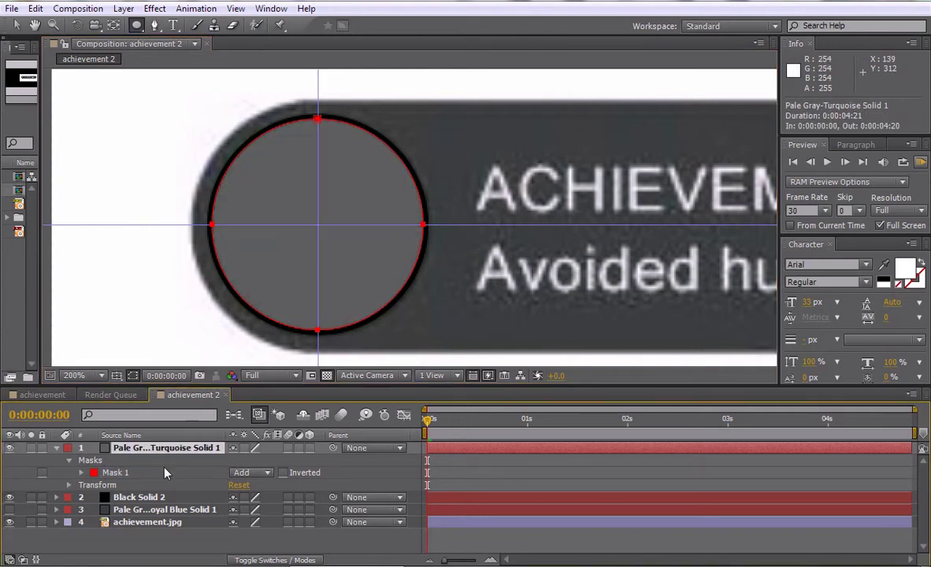
pyautogui.moveTo(163, 450); pyautogui.dragTo(159, 500)
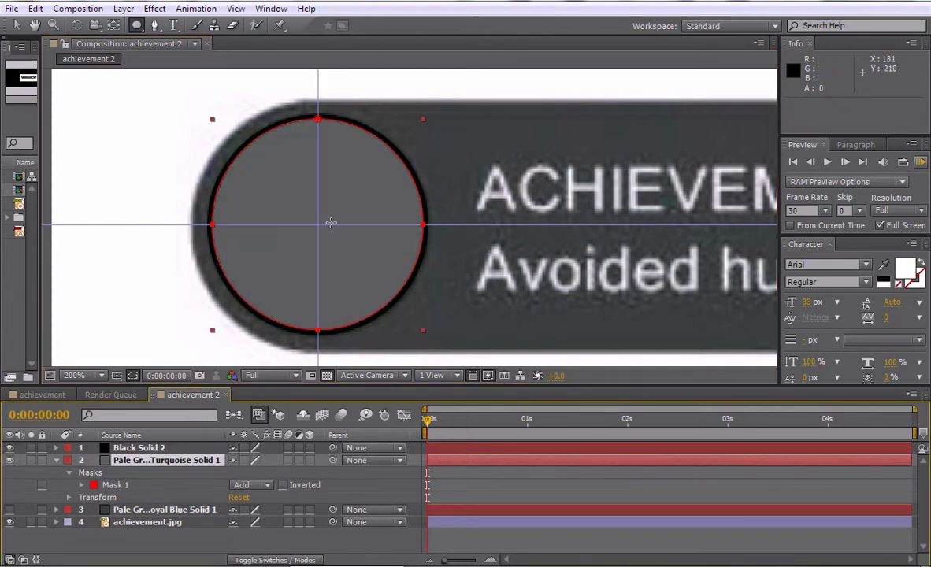
# Rename the black solid layer Crosshair and the circular gray solid layer CR_BG
pyautogui.click(142, 447)
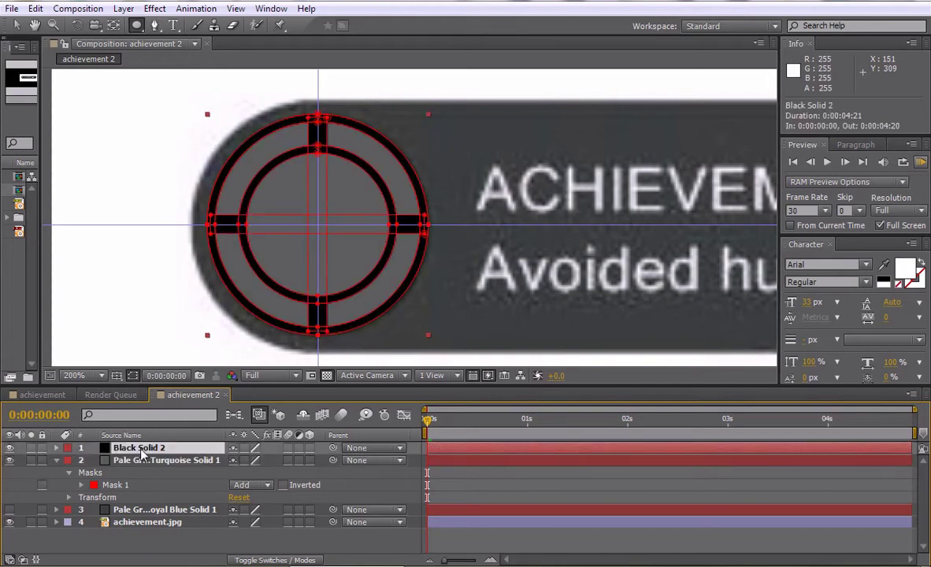
pyautogui.press('Return')
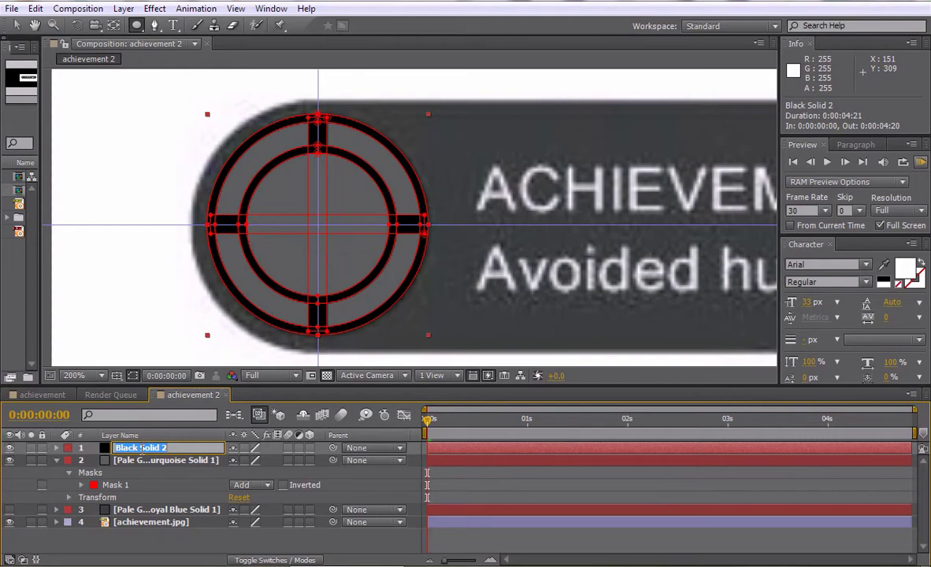
pyautogui.write('Crosshair')
pyautogui.press('Return')
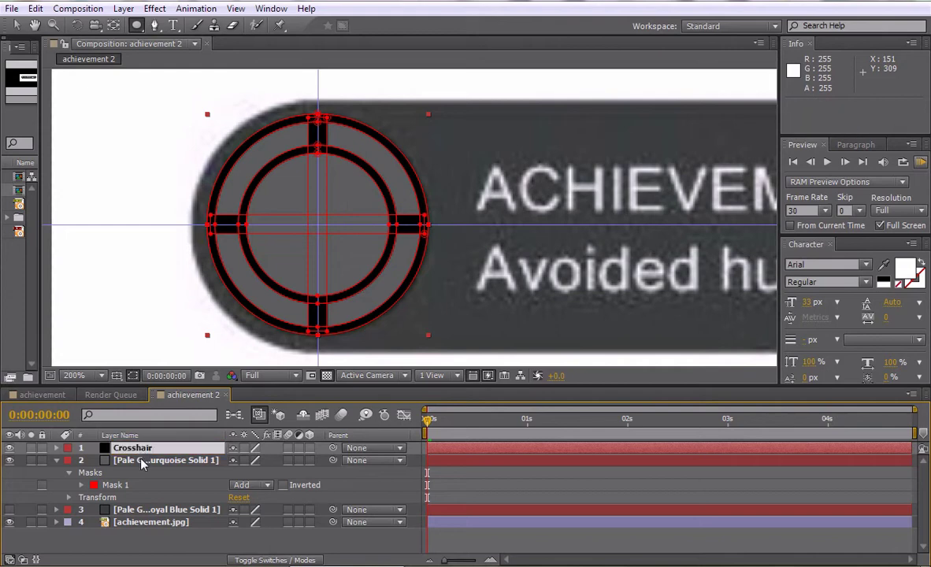
pyautogui.click(142, 463)
pyautogui.press('Return')
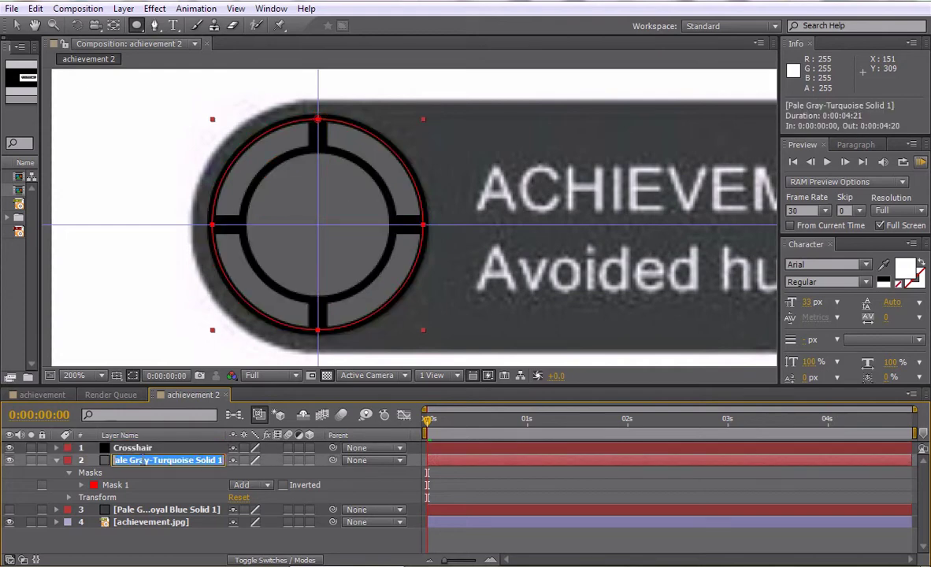
pyautogui.write('CR_BG')
pyautogui.press('Return')
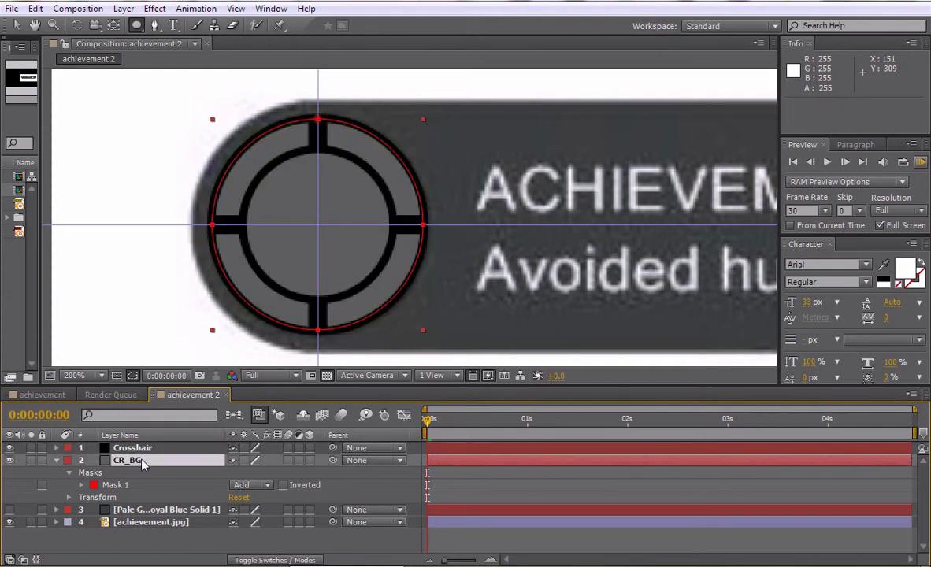
# Rename the dark gray banner solid layer MASTER BAR
pyautogui.hotkey('ctrl', 'Down')
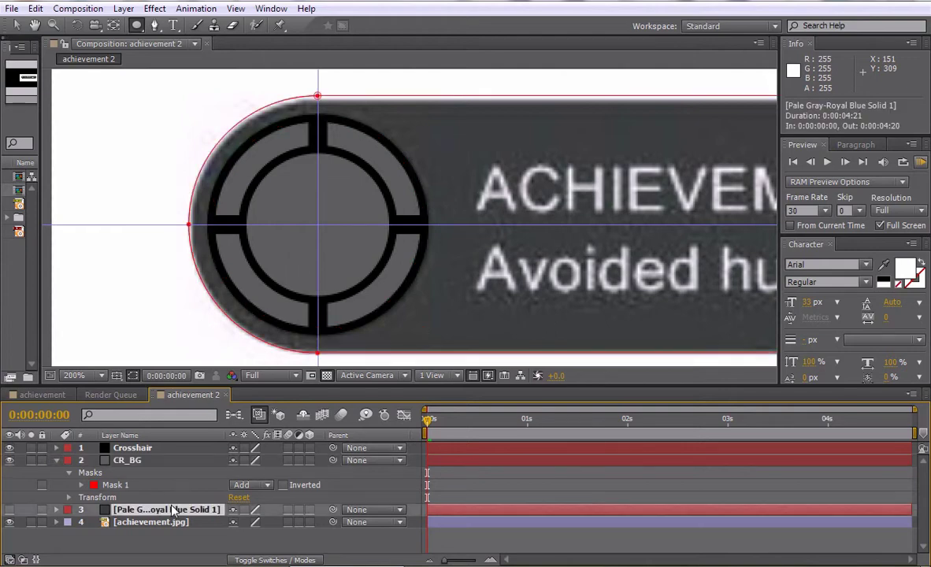
pyautogui.press('Return')
pyautogui.write('MASTER BAR')
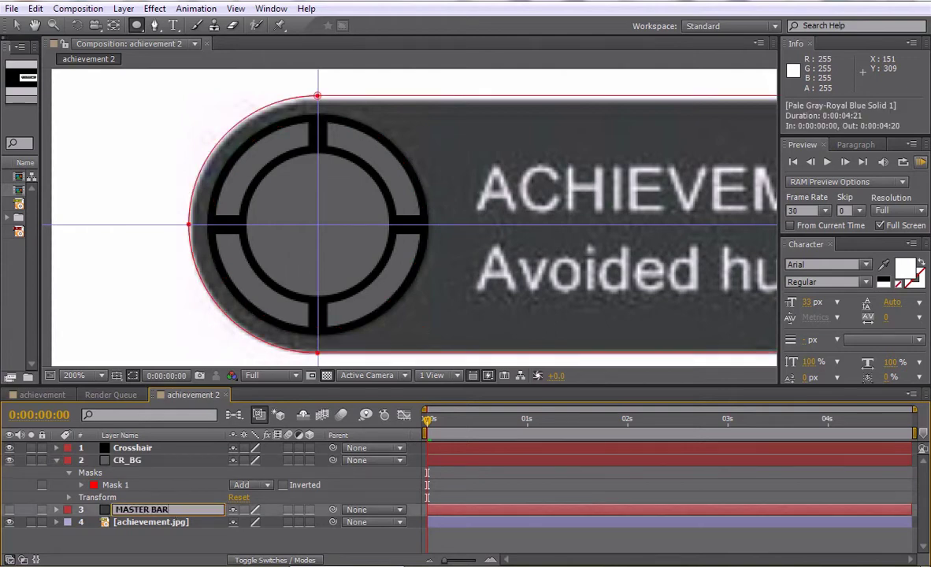
pyautogui.press('Return')
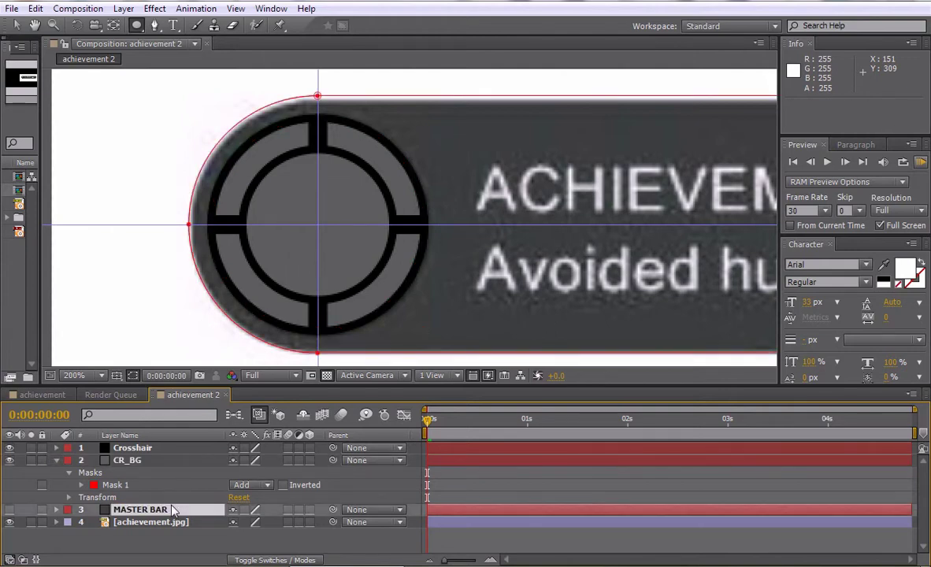
# Collapse and hide the CR_BG layer, then deselect all layers
pyautogui.click(56, 461)
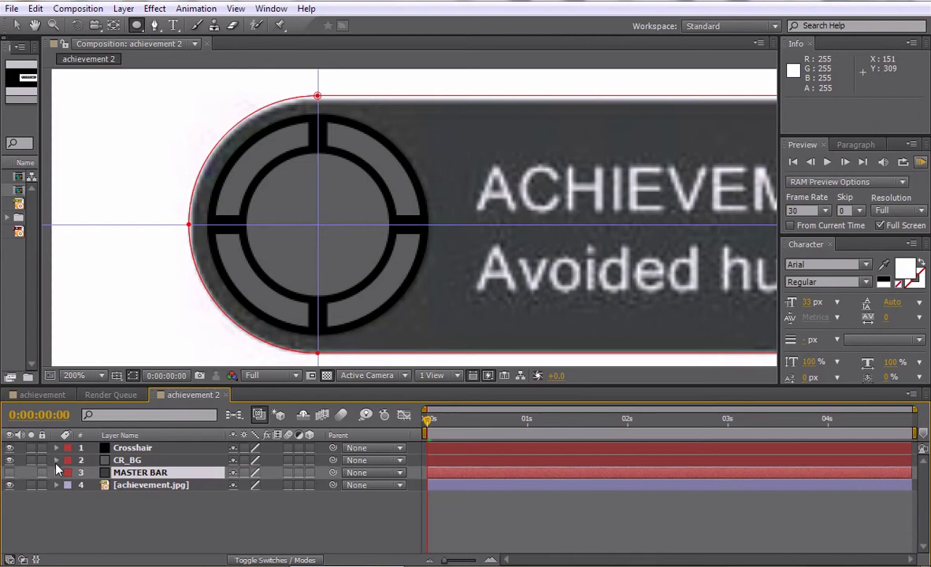
pyautogui.click(9, 462)
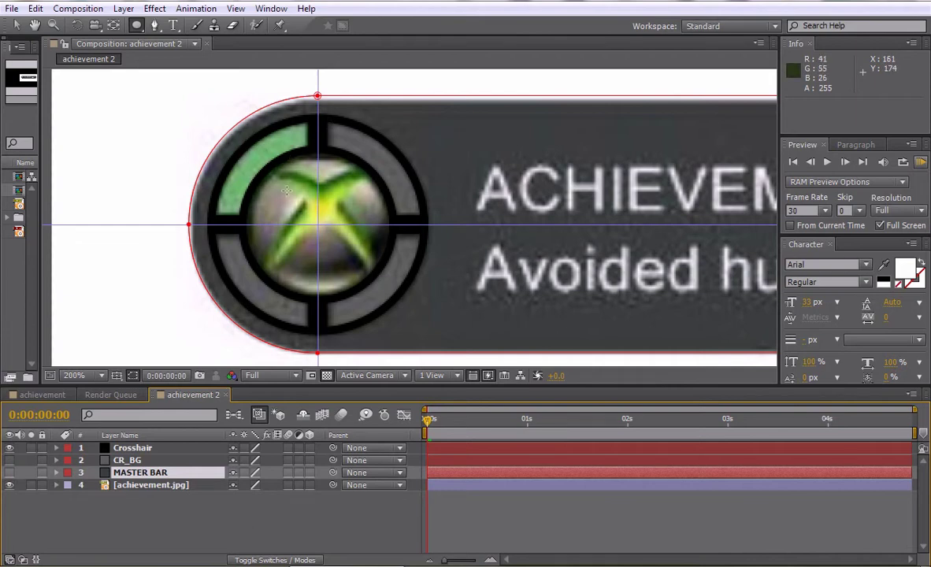
pyautogui.click(147, 513)
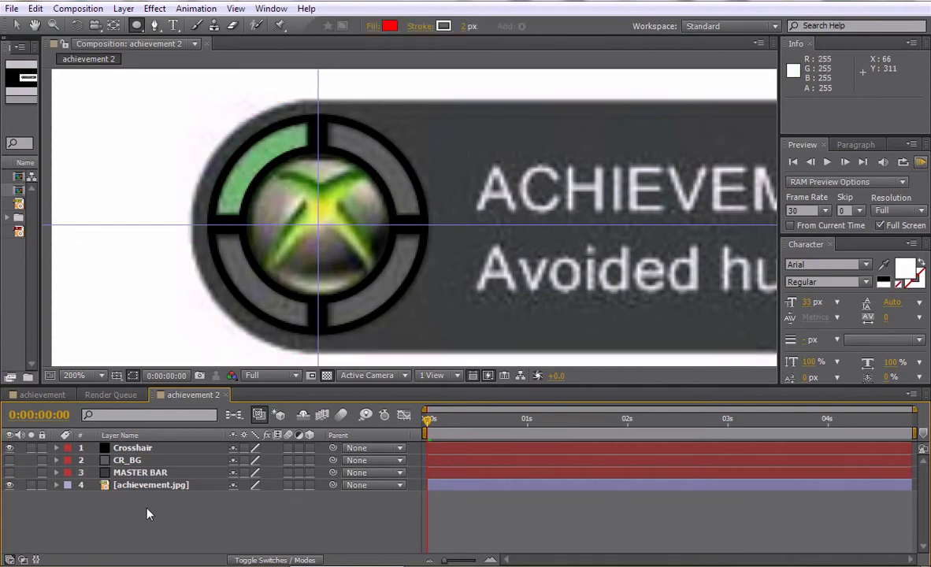
# Create a 1280 × 522 px solid in pure green 00FF00
pyautogui.hotkey('ctrl', 'y')
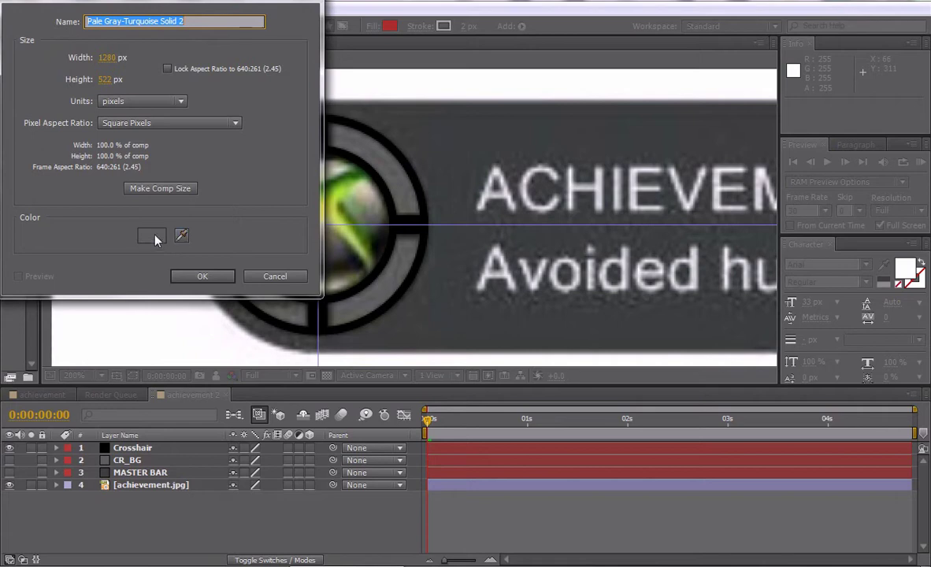
pyautogui.click(151, 236)
pyautogui.moveTo(499, 314); pyautogui.dragTo(568, 274)
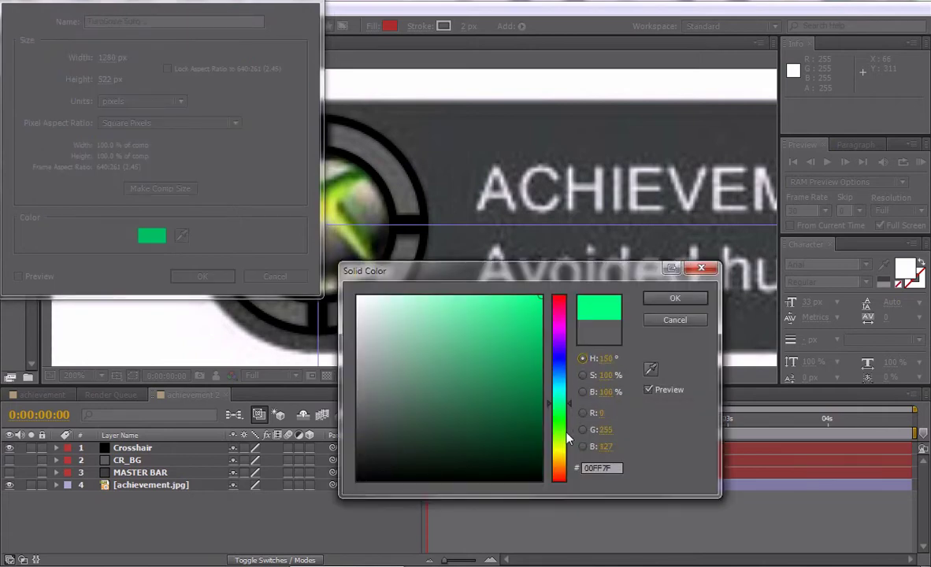
pyautogui.moveTo(564, 423); pyautogui.dragTo(565, 426)
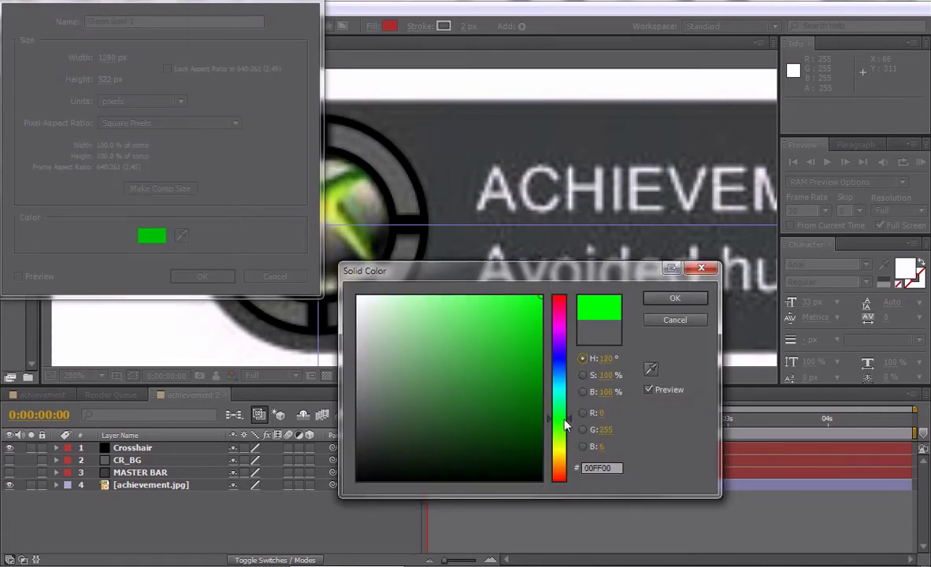
pyautogui.click(654, 297)
pyautogui.click(206, 276)
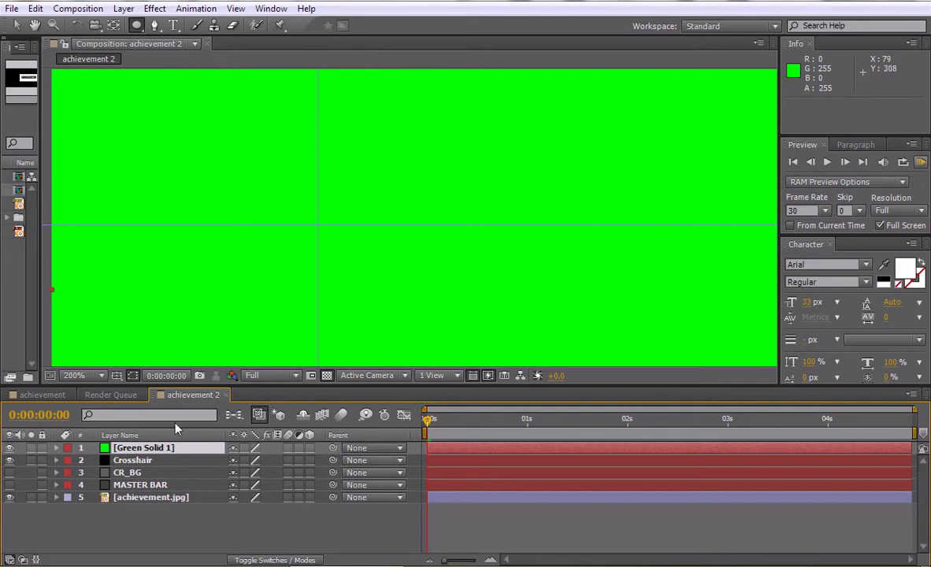
# Resize the green solid to 200 × 200 px
pyautogui.click(123, 8)
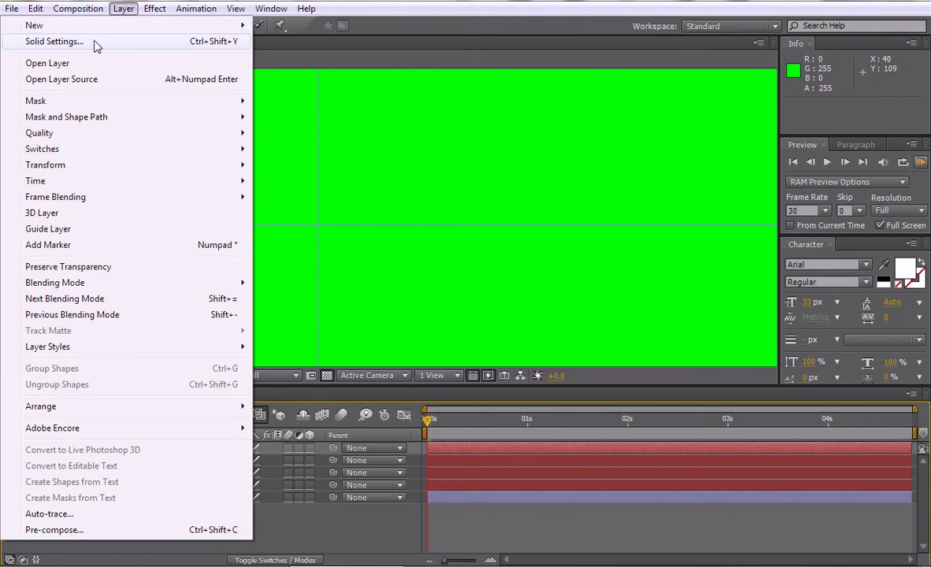
pyautogui.click(92, 43)
pyautogui.click(103, 57)
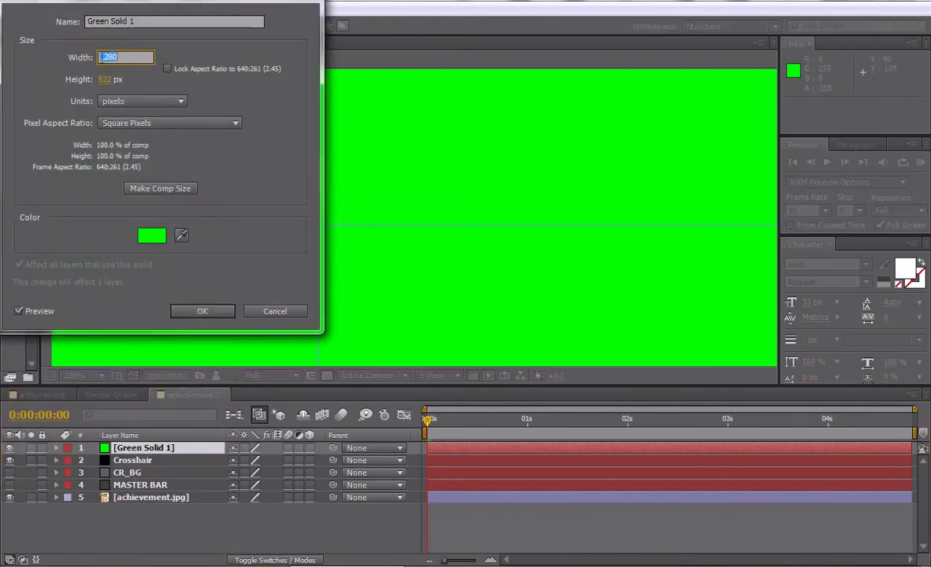
pyautogui.write('200')
pyautogui.press('Tab')
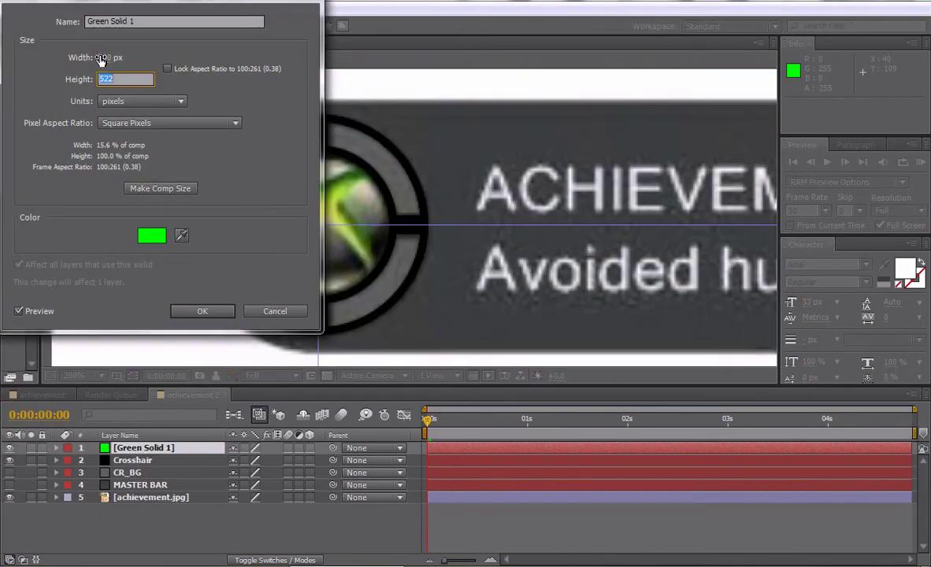
pyautogui.write('200')
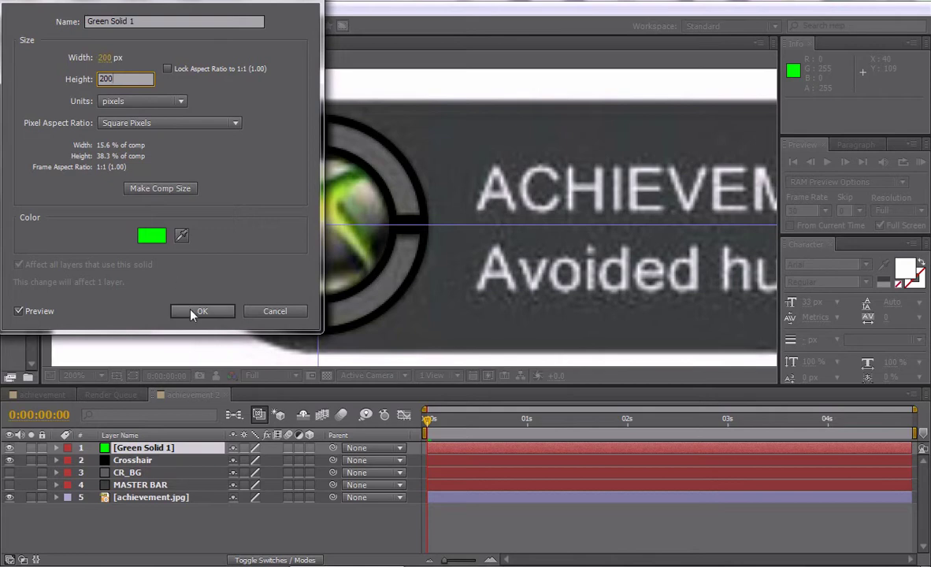
pyautogui.click(200, 311)
# Move the green solid over the logo, centred on the guide intersection at position 183, 216.5
pyautogui.scroll(-1, 375, 227)
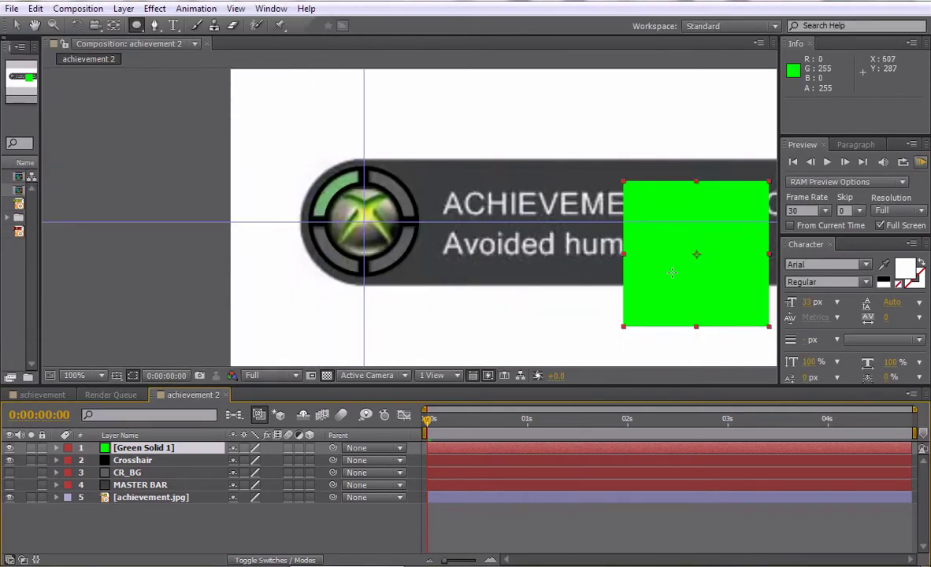
pyautogui.press('v')
pyautogui.moveTo(681, 274); pyautogui.dragTo(347, 238)
pyautogui.scroll(1, 347, 238)
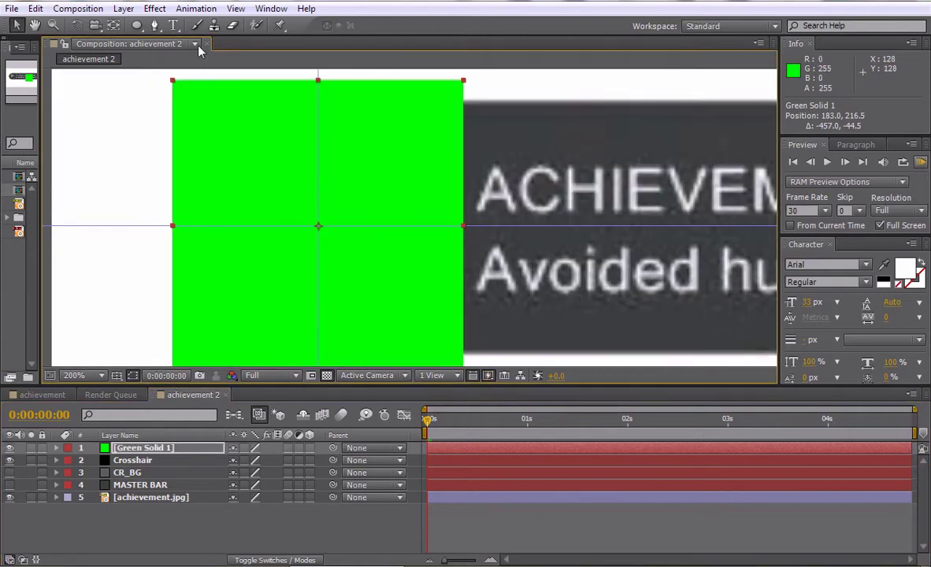
# Set the green solid's width and height to 150 px, keeping square pixels
pyautogui.click(123, 9)
pyautogui.click(47, 40)
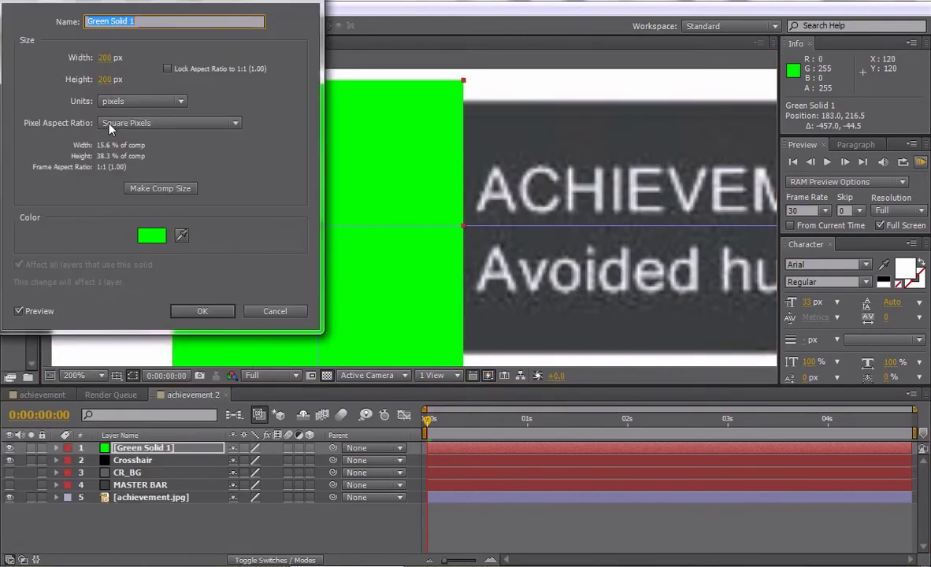
pyautogui.click(105, 58)
pyautogui.write('15')
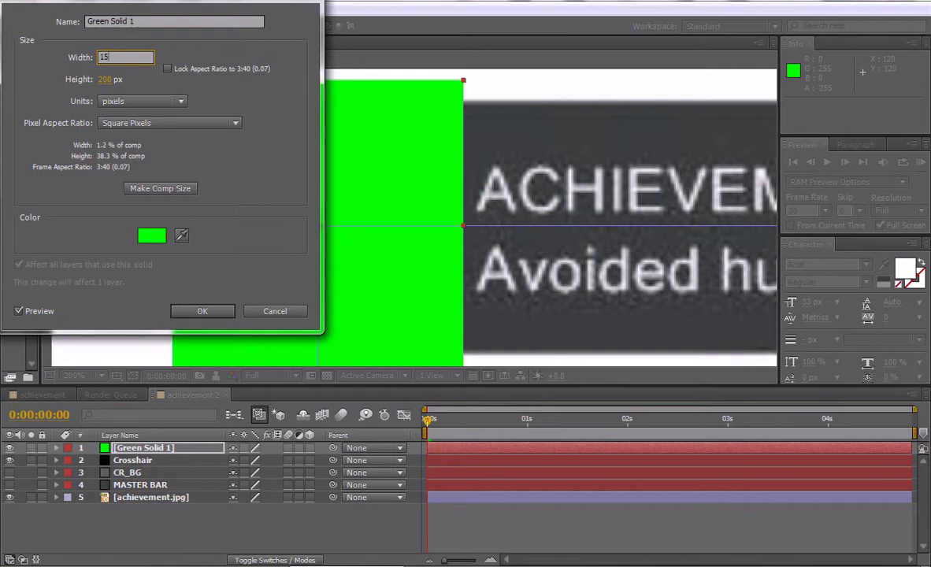
pyautogui.write('0')
pyautogui.press('Tab')
pyautogui.write('15')
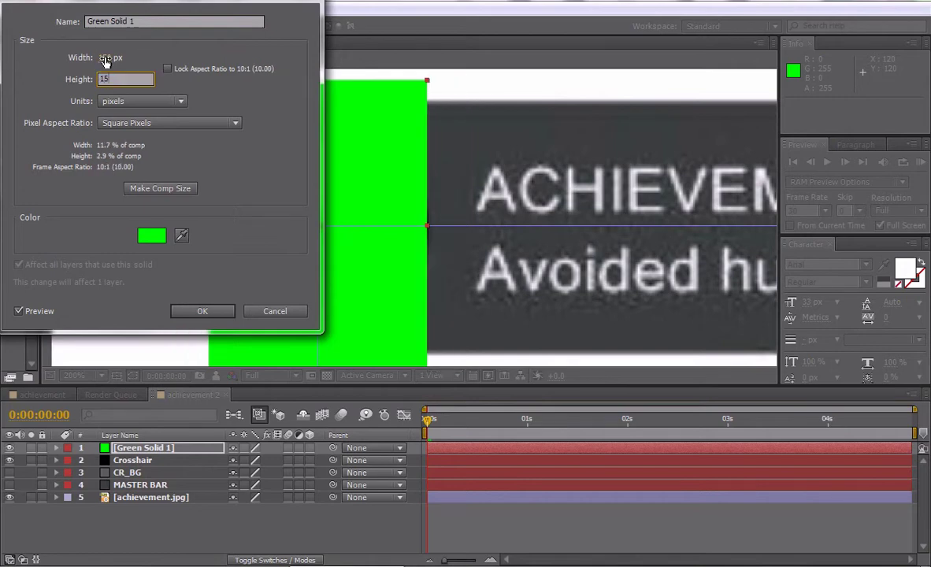
pyautogui.write('0')
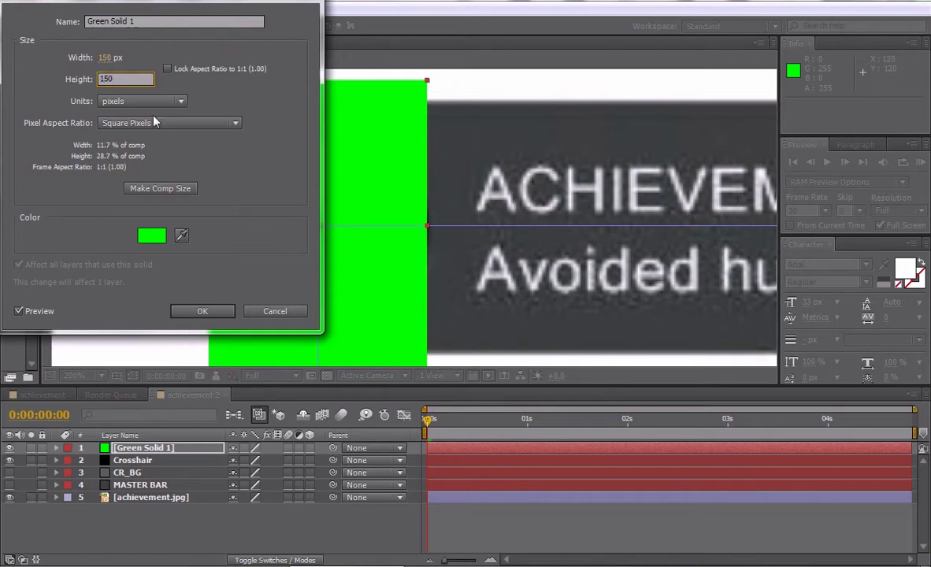
pyautogui.click(235, 123)
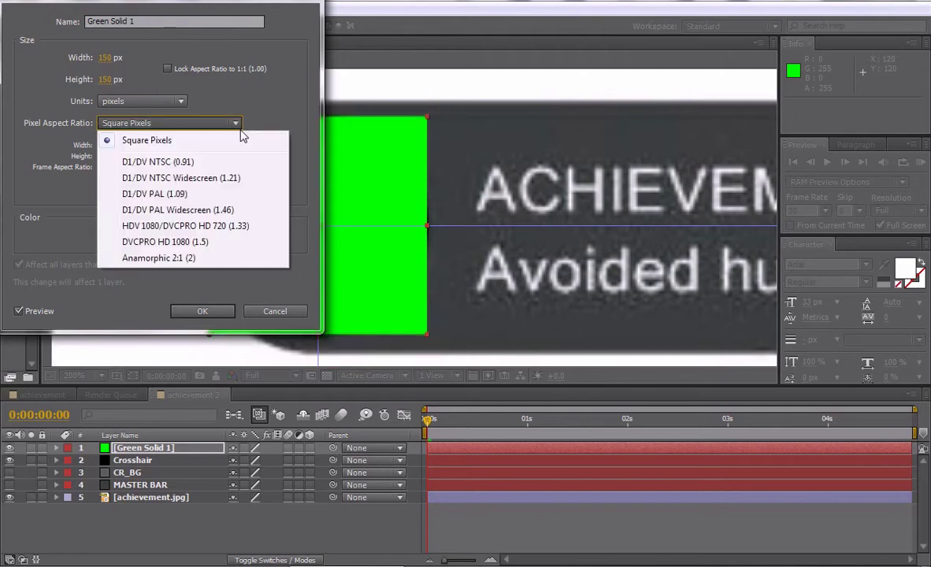
pyautogui.click(214, 6)
pyautogui.moveTo(212, 1); pyautogui.dragTo(733, 50)
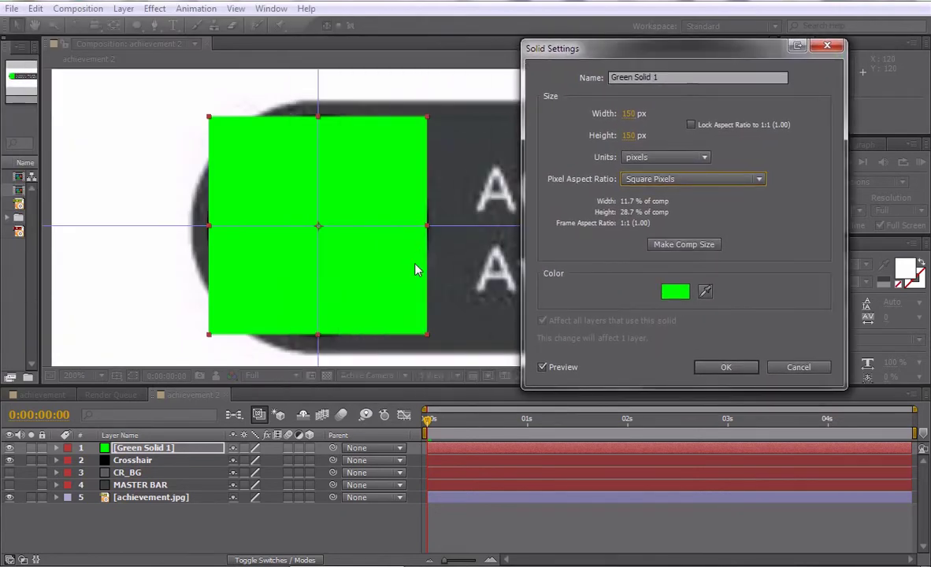
pyautogui.click(724, 366)
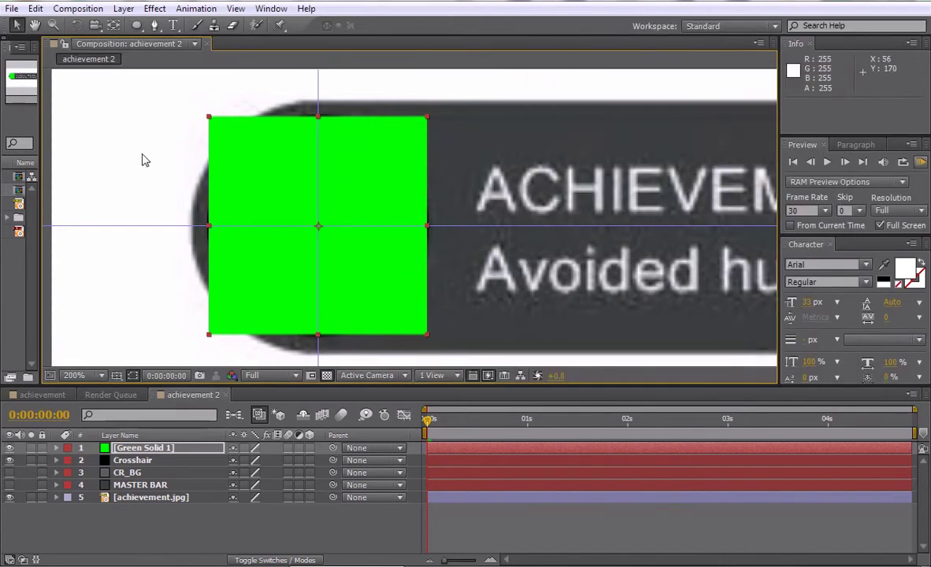
# Recentre the green solid on the guide intersection and hide it to reveal the logo
pyautogui.moveTo(353, 280); pyautogui.dragTo(478, 176)
pyautogui.moveTo(524, 200); pyautogui.dragTo(257, 224)
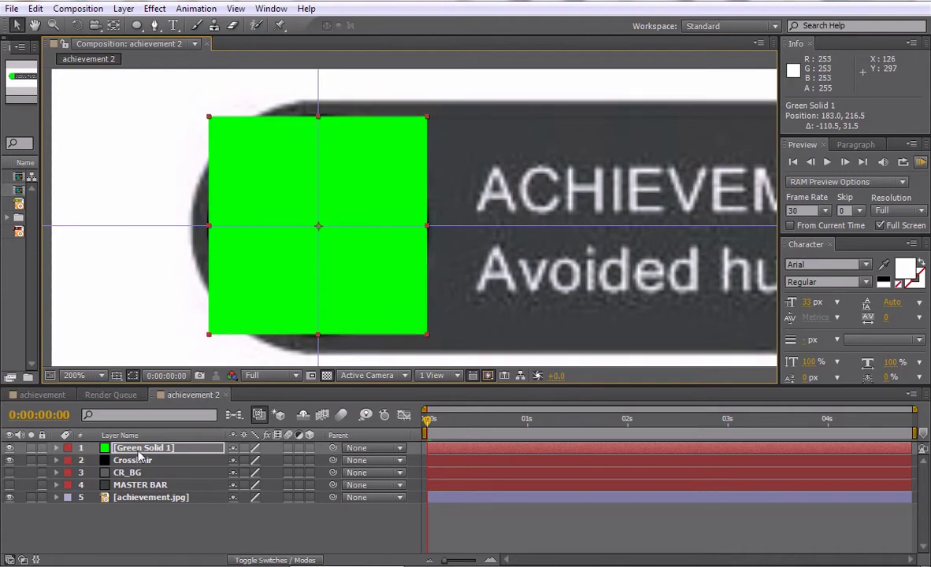
pyautogui.click(10, 448)
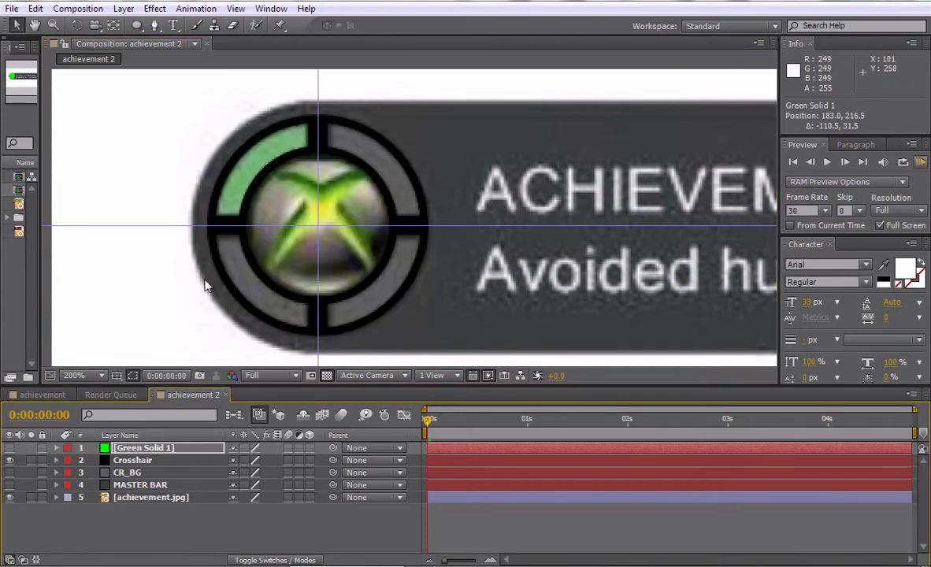
# Mask the green solid to a ring by subtracting a centred circle about 104 px across from one about 145 px across, and show it
pyautogui.click(138, 25)
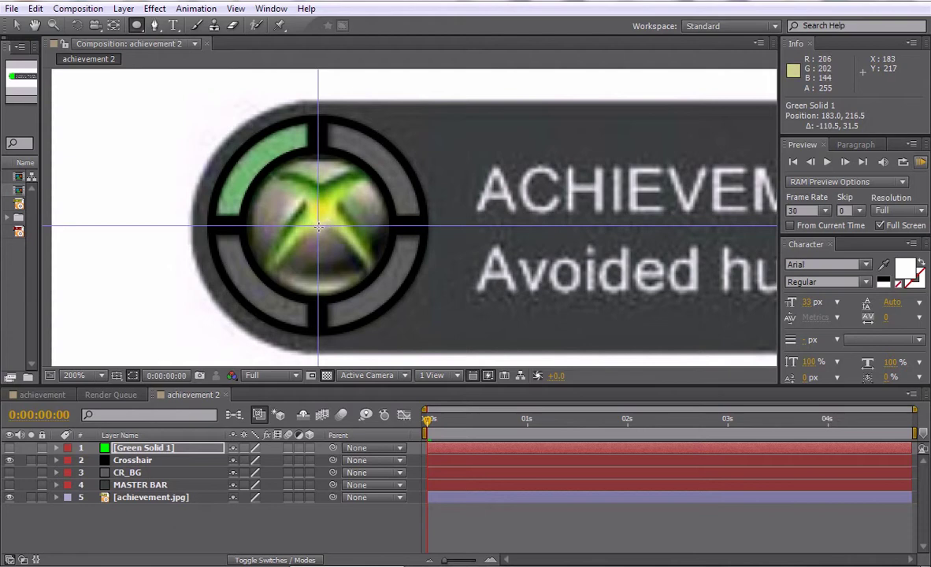
pyautogui.moveTo(317, 226); pyautogui.dragTo(422, 331)
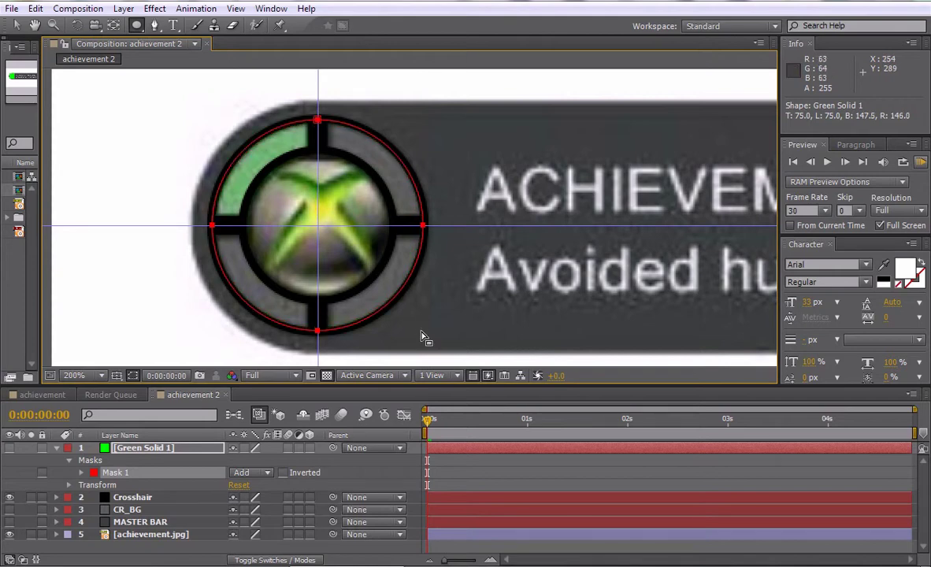
pyautogui.moveTo(317, 226); pyautogui.dragTo(392, 293)
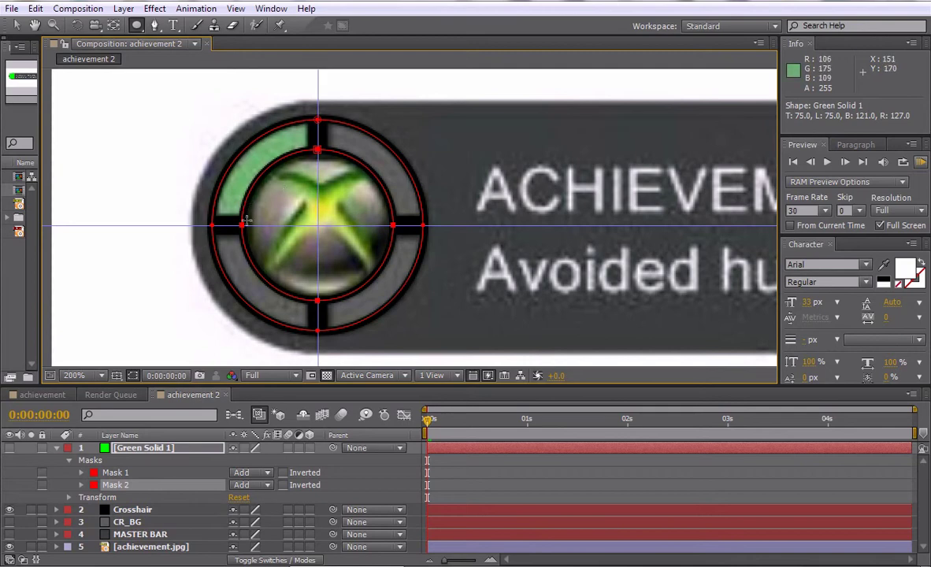
pyautogui.click(252, 485)
pyautogui.click(264, 396)
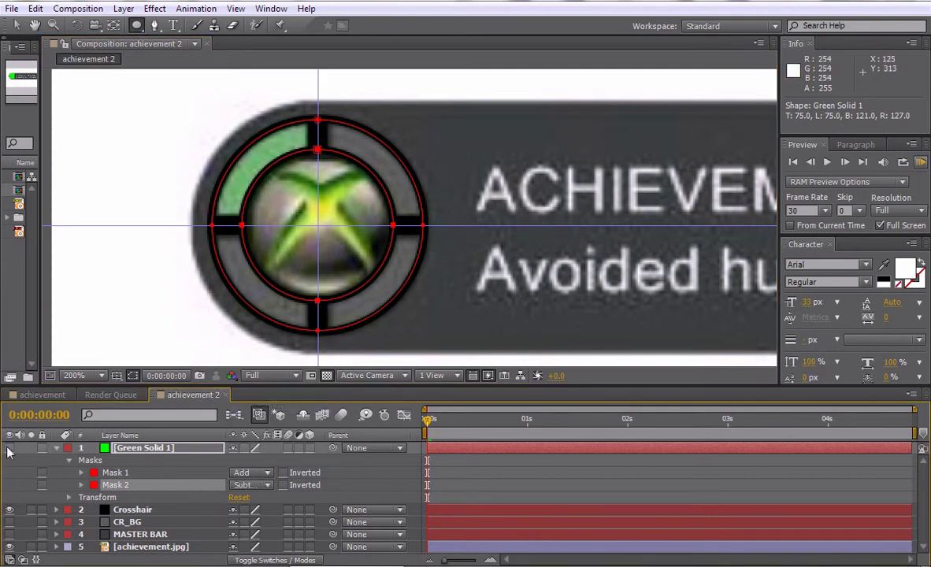
pyautogui.click(10, 448)
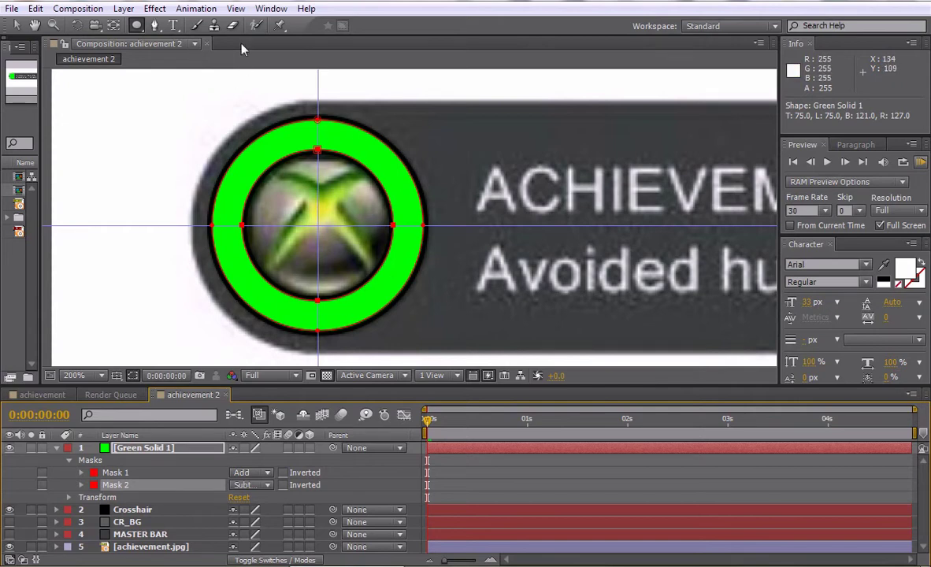
# Add a rectangular mask over the right half of the green ring and set it to Subtract
pyautogui.click(136, 25)
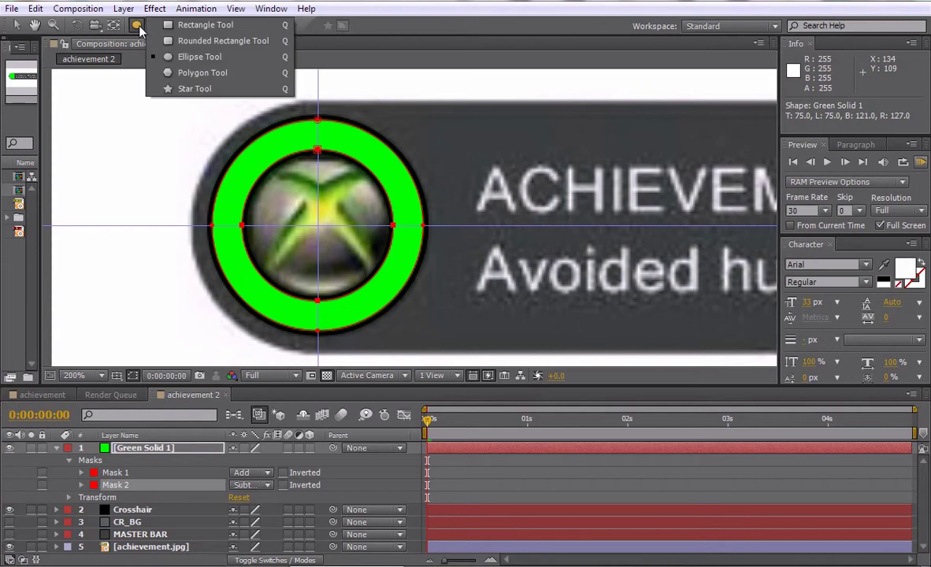
pyautogui.click(189, 40)
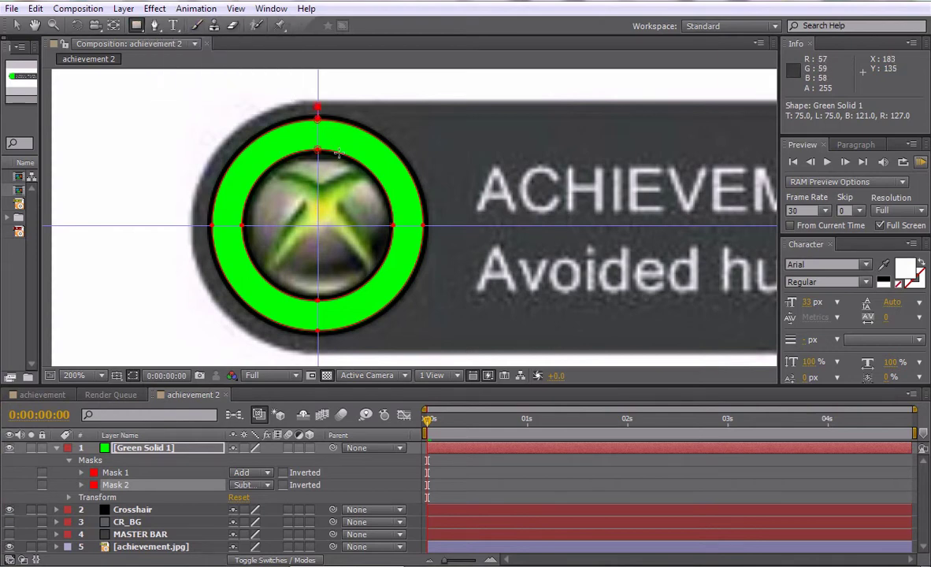
pyautogui.moveTo(317, 106)
pyautogui.mouseDown()
pyautogui.moveTo(372, 329)
pyautogui.moveTo(431, 348)
pyautogui.mouseUp()
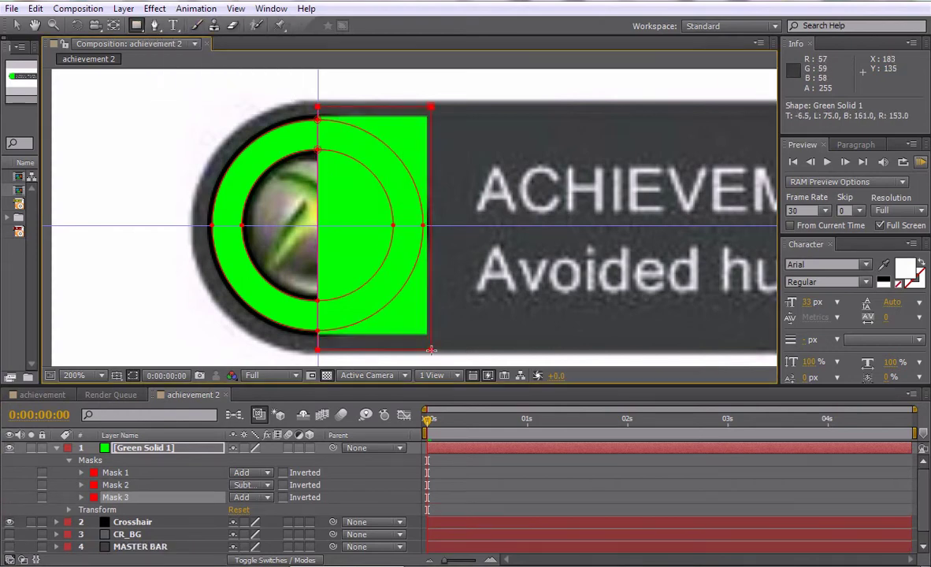
pyautogui.click(252, 497)
pyautogui.click(271, 418)
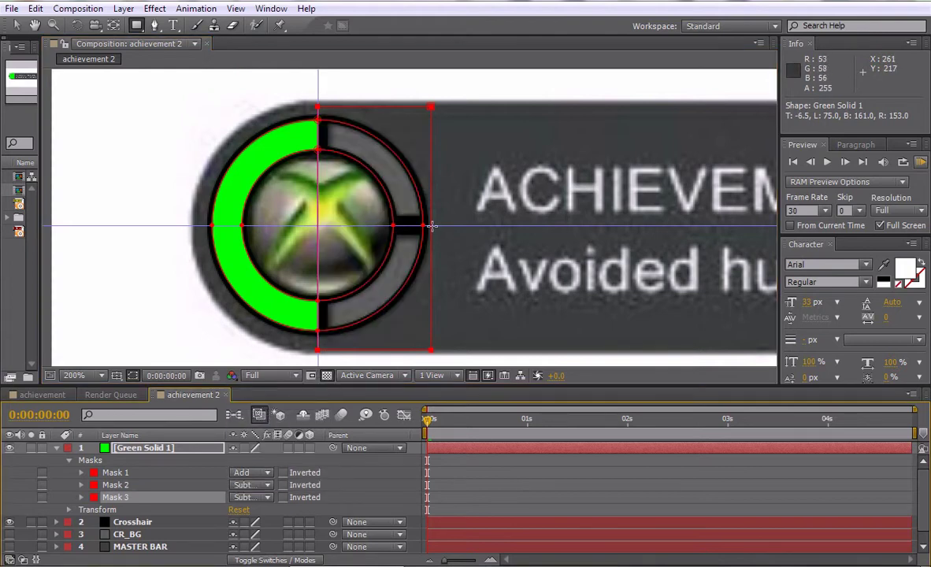
# Subtract the ring's lower half with another rectangular mask, leaving the upper-left quarter, and collapse the layer
pyautogui.moveTo(430, 226)
pyautogui.mouseDown()
pyautogui.moveTo(401, 250)
pyautogui.moveTo(203, 336)
pyautogui.moveTo(200, 352)
pyautogui.mouseUp()
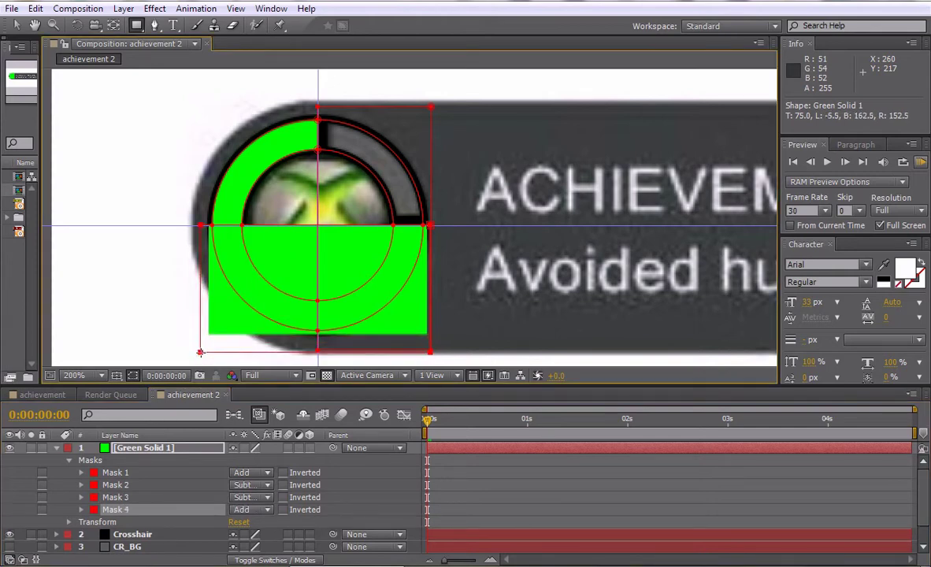
pyautogui.click(262, 513)
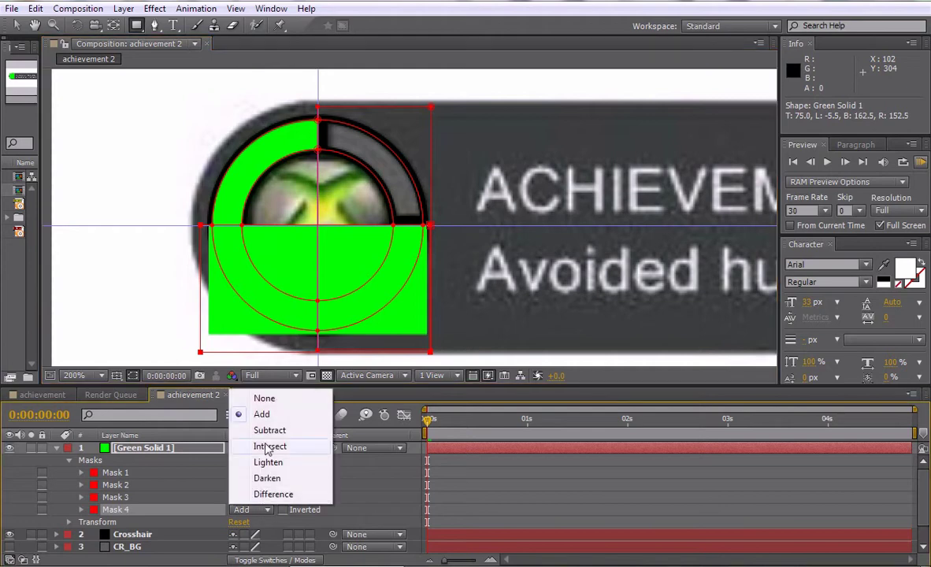
pyautogui.click(265, 430)
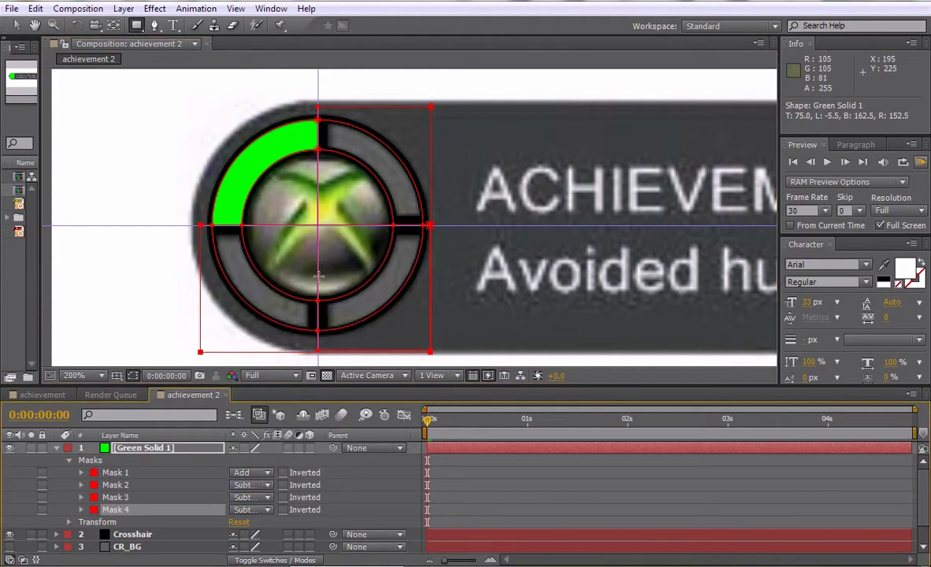
pyautogui.click(57, 449)
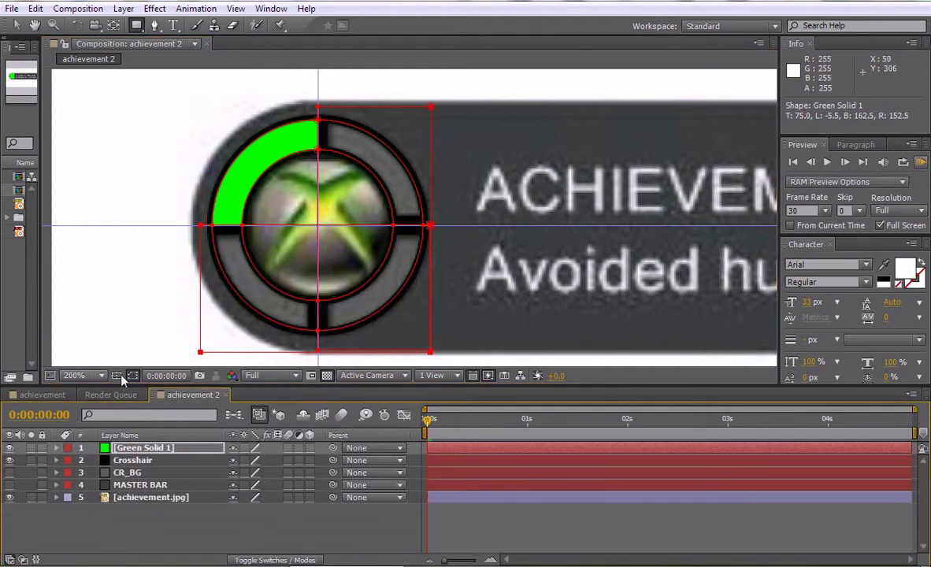
# Hide the mask outlines, rename the green solid GLOW, and move it below the Crosshair layer
pyautogui.click(133, 376)
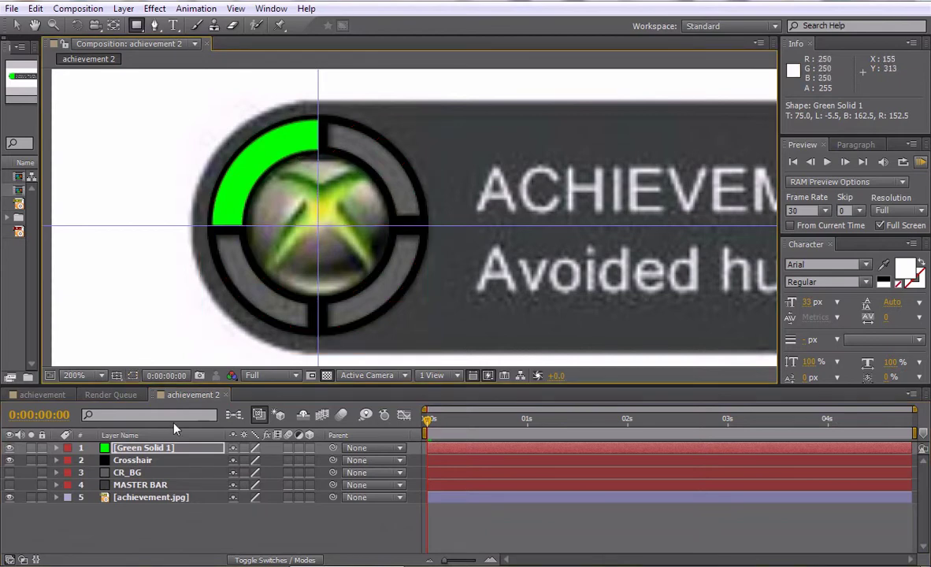
pyautogui.click(154, 448)
pyautogui.press('Return')
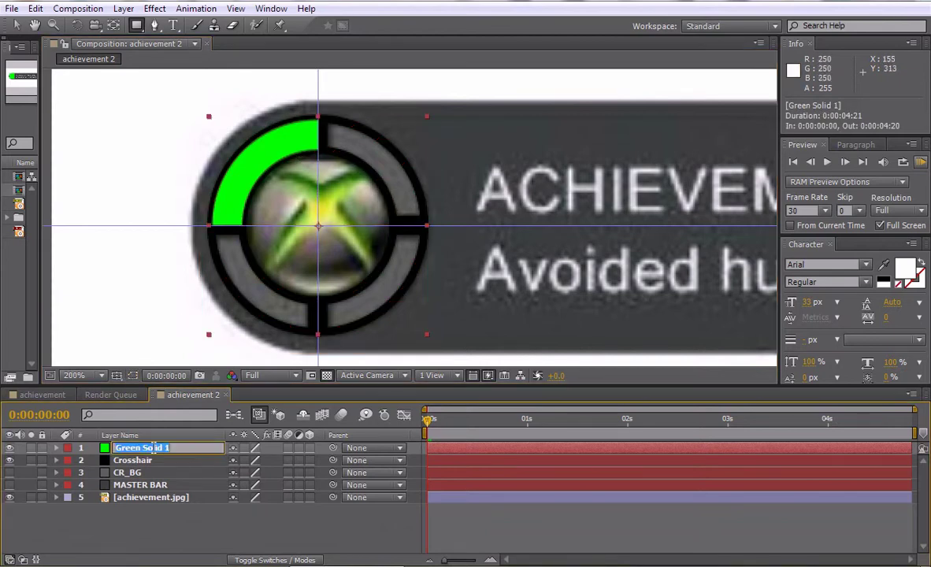
pyautogui.write('GLOW')
pyautogui.press('Return')
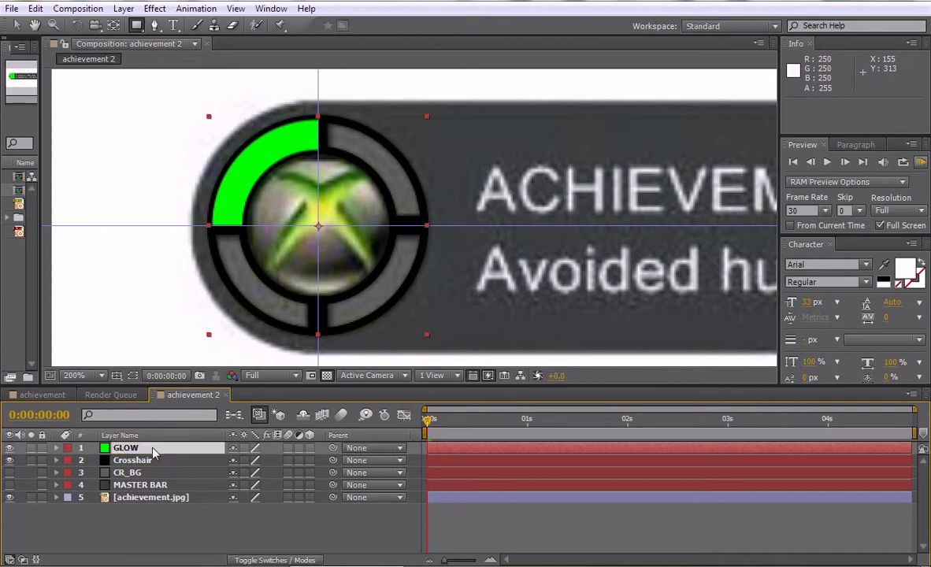
pyautogui.moveTo(154, 450); pyautogui.dragTo(157, 463)
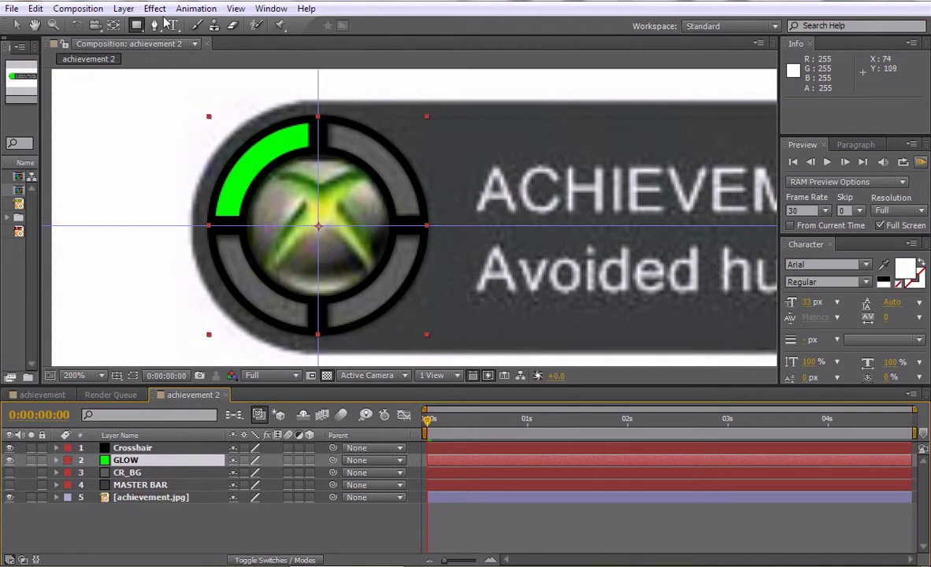
# Change the GLOW solid's colour to an amber yellow with a hue of 45°
pyautogui.click(126, 11)
pyautogui.click(53, 41)
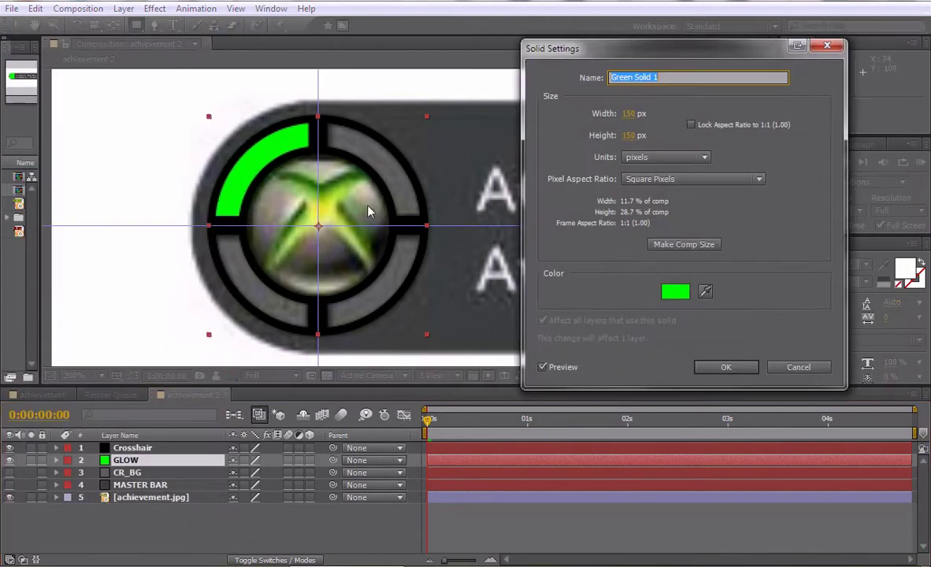
pyautogui.click(674, 293)
pyautogui.moveTo(559, 418); pyautogui.dragTo(558, 458)
pyautogui.click(650, 301)
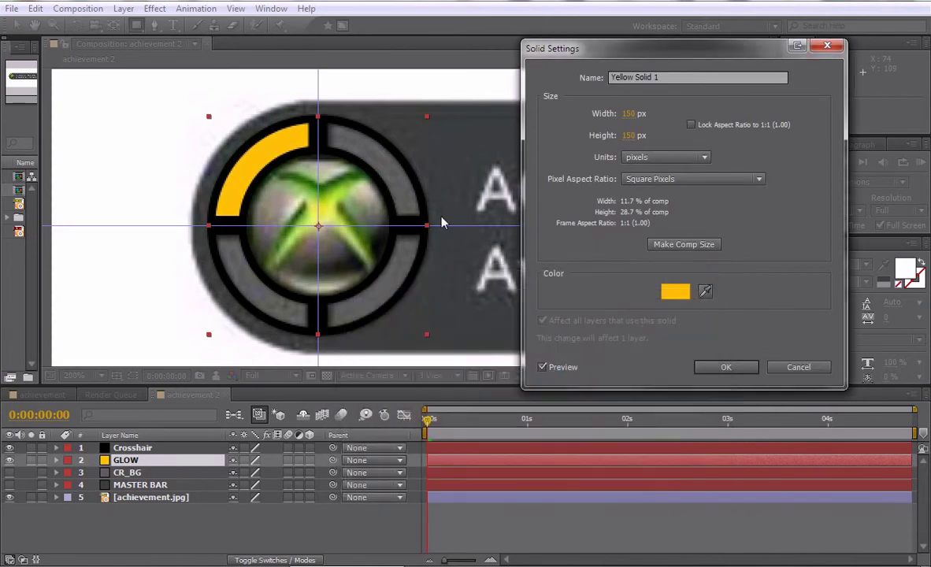
pyautogui.click(718, 366)
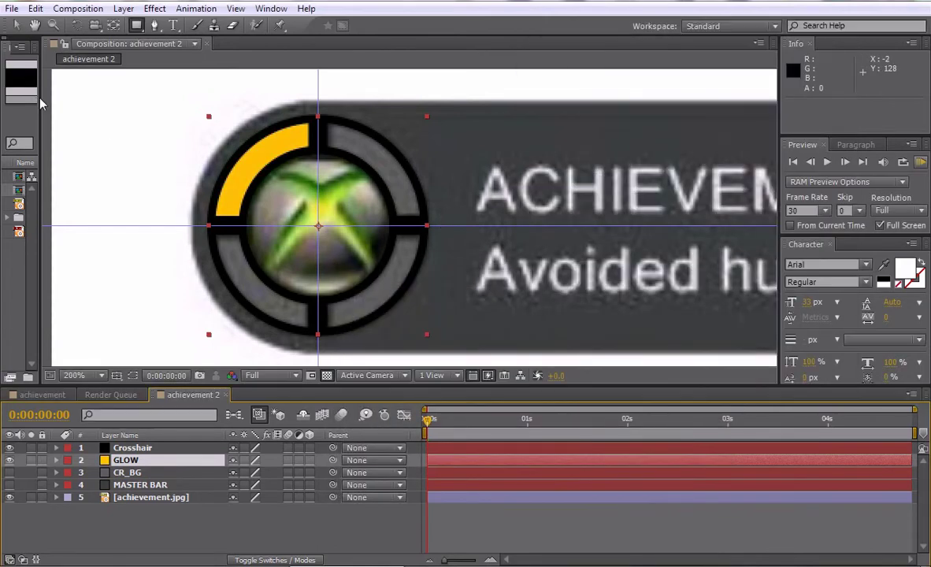
# Widen the project area and apply the Fill effect to the GLOW layer
pyautogui.moveTo(41, 108); pyautogui.dragTo(177, 108)
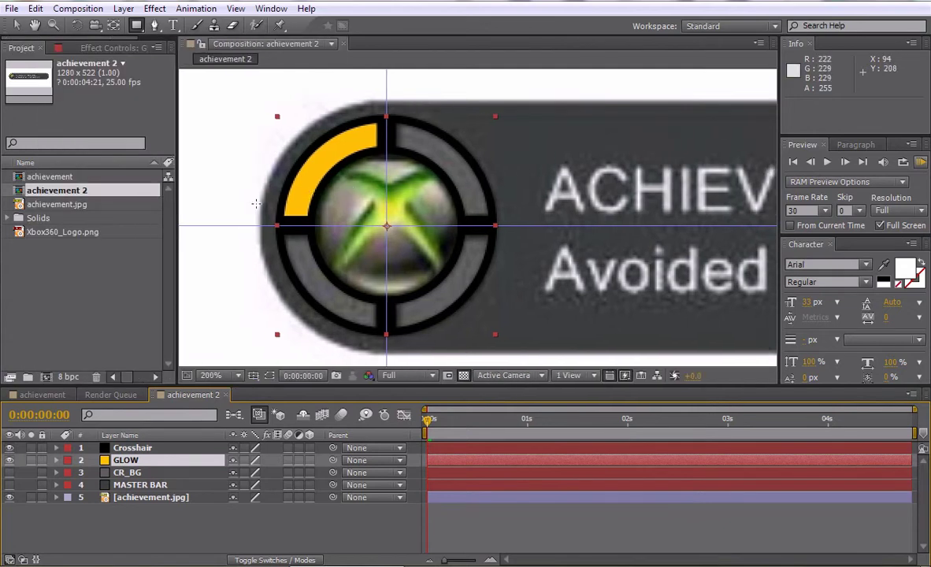
pyautogui.click(161, 10)
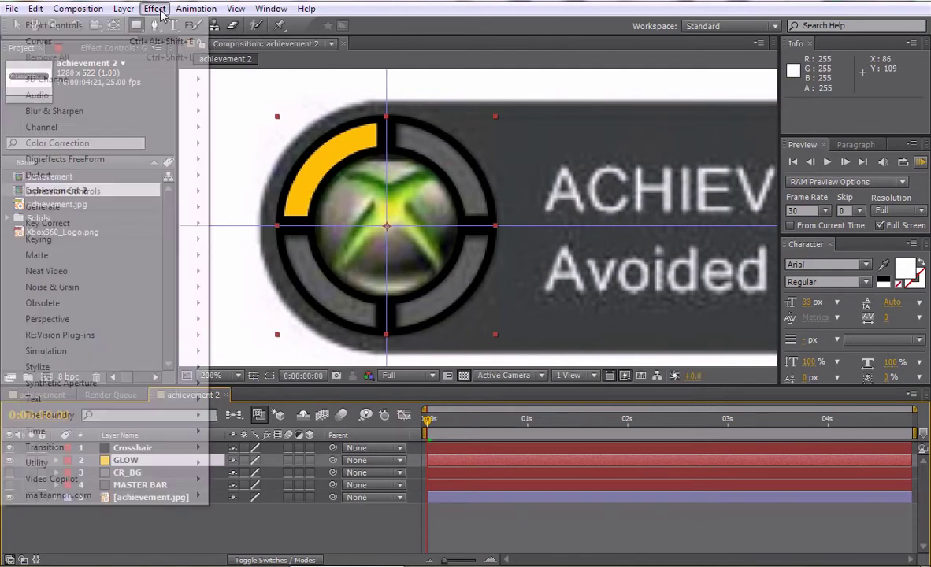
pyautogui.moveTo(113, 213)
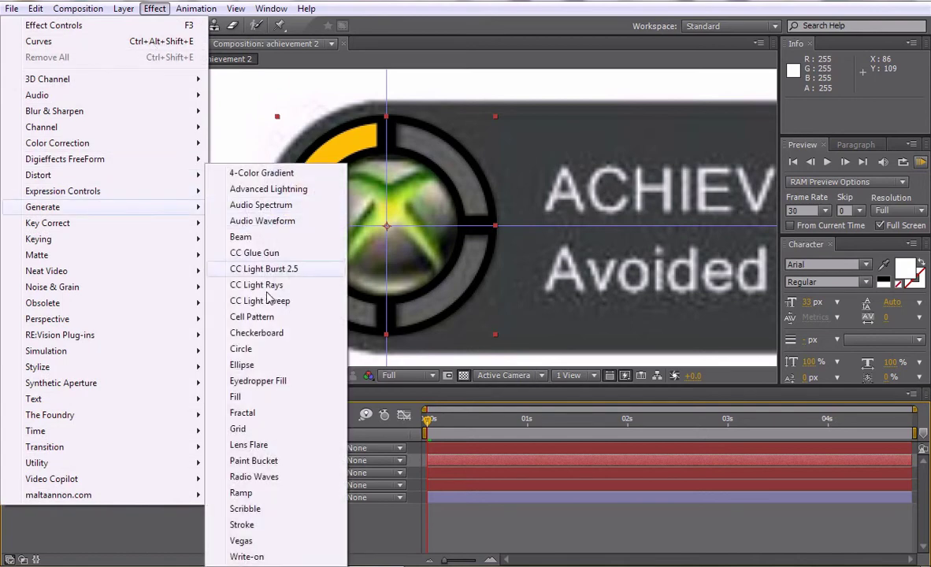
pyautogui.click(250, 380)
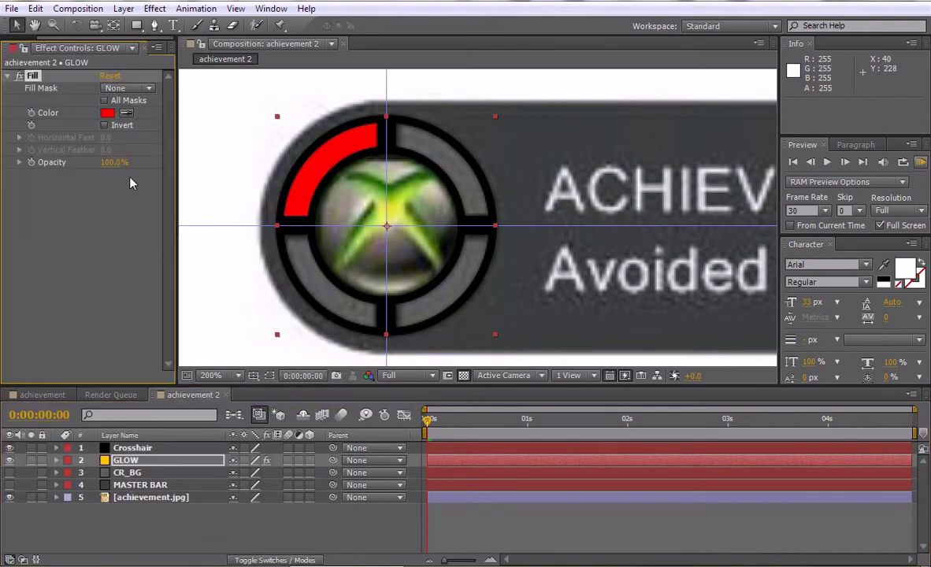
# Set the GLOW layer's Fill colour to amber yellow, close the effect's settings, and narrow the project area
pyautogui.click(110, 114)
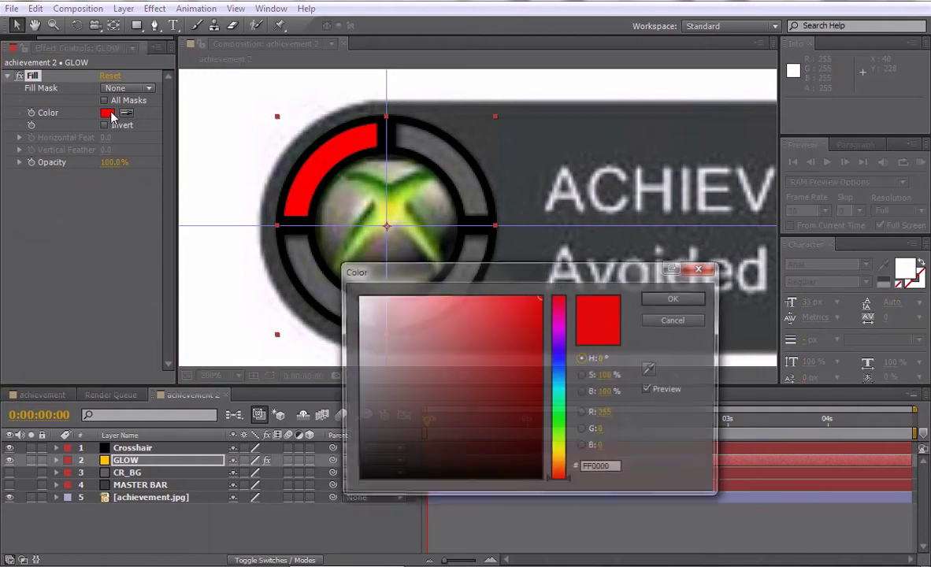
pyautogui.click(561, 347)
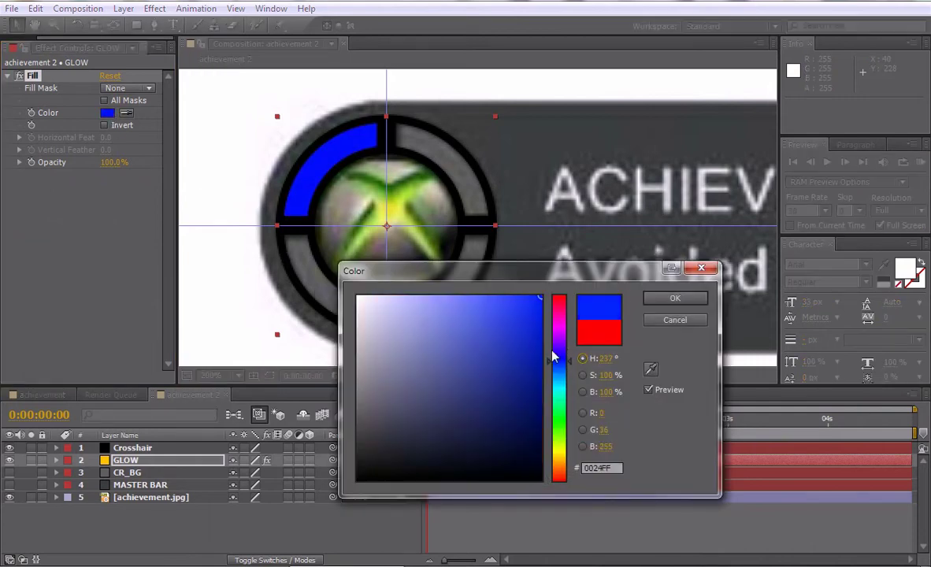
pyautogui.click(558, 427)
pyautogui.click(562, 423)
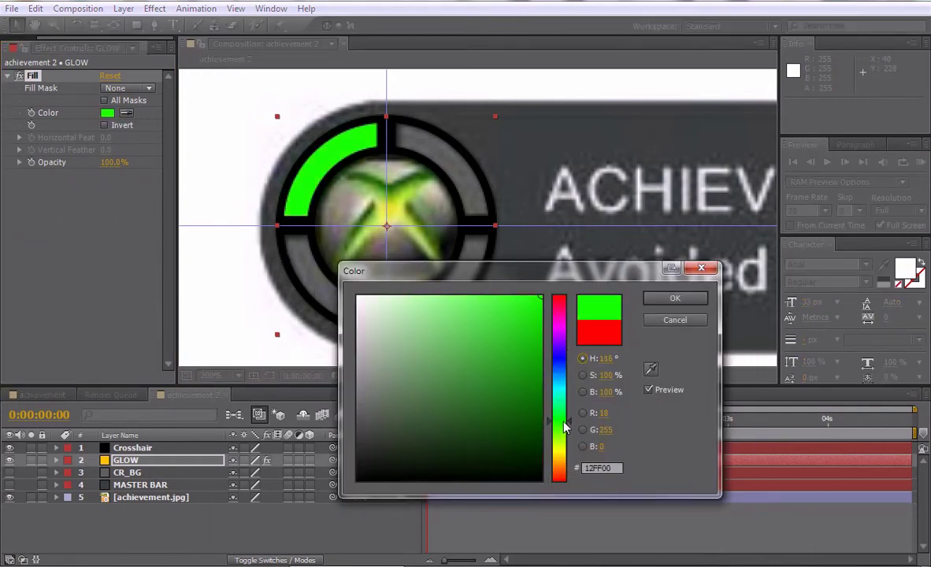
pyautogui.click(561, 450)
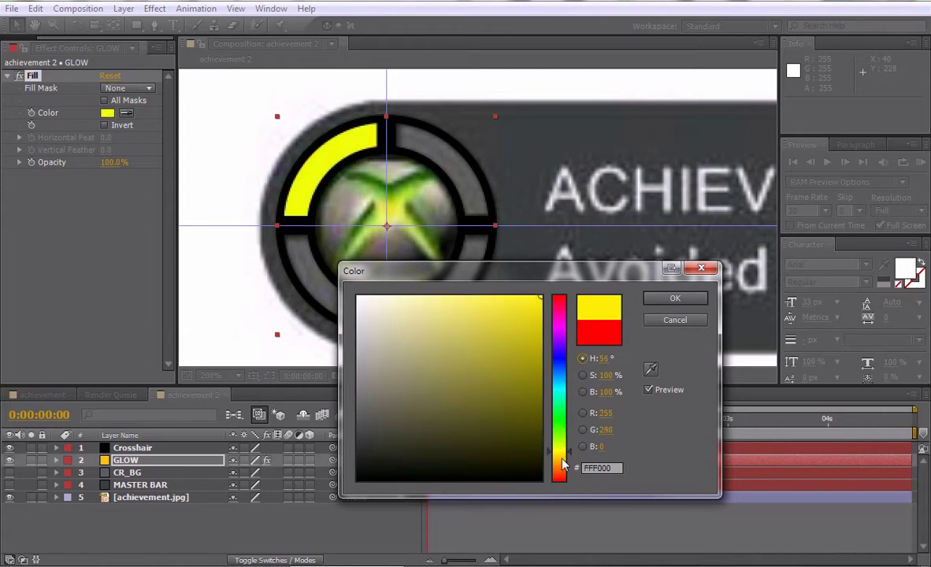
pyautogui.click(561, 458)
pyautogui.press('Return')
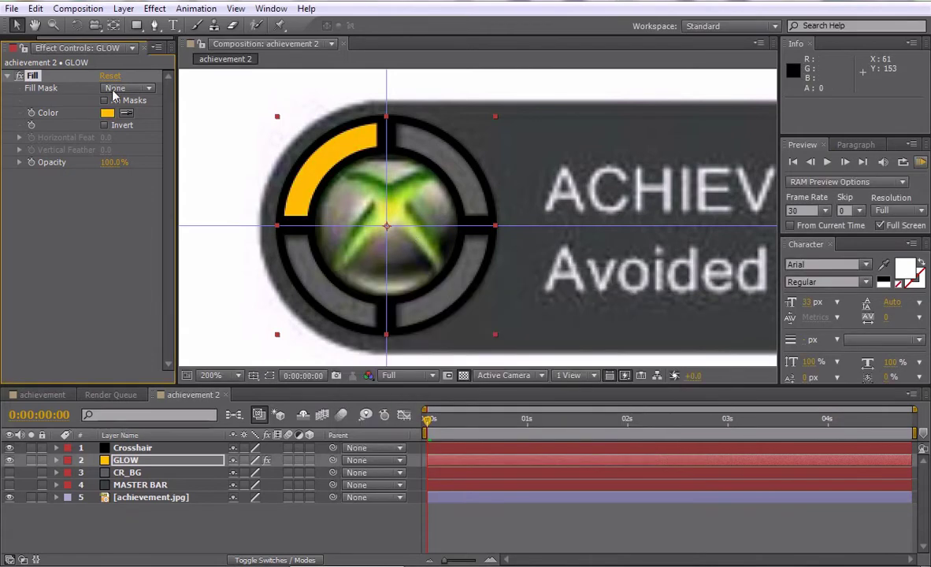
pyautogui.click(146, 50)
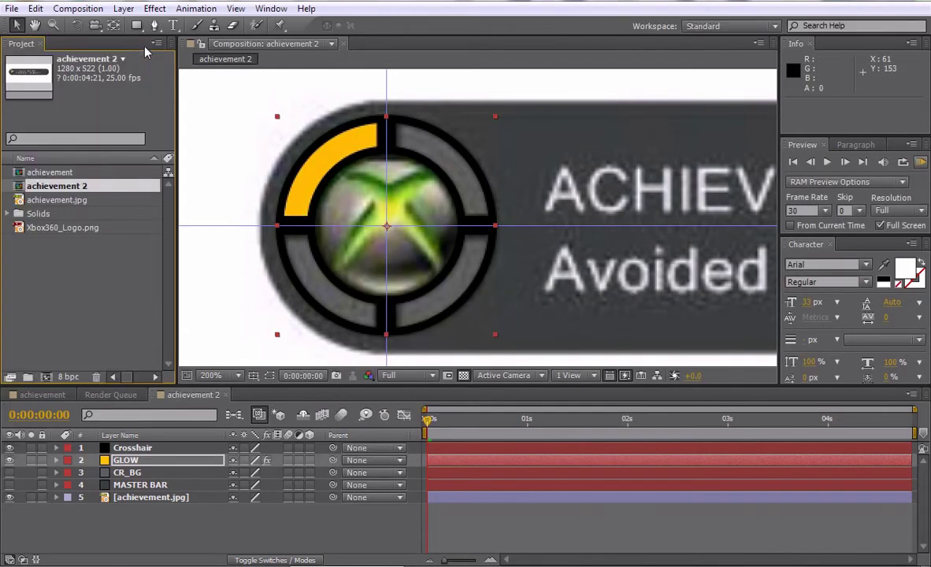
pyautogui.moveTo(177, 211); pyautogui.dragTo(78, 211)
# Create a new black solid of 150 × 150 px and check its settings
pyautogui.click(144, 515)
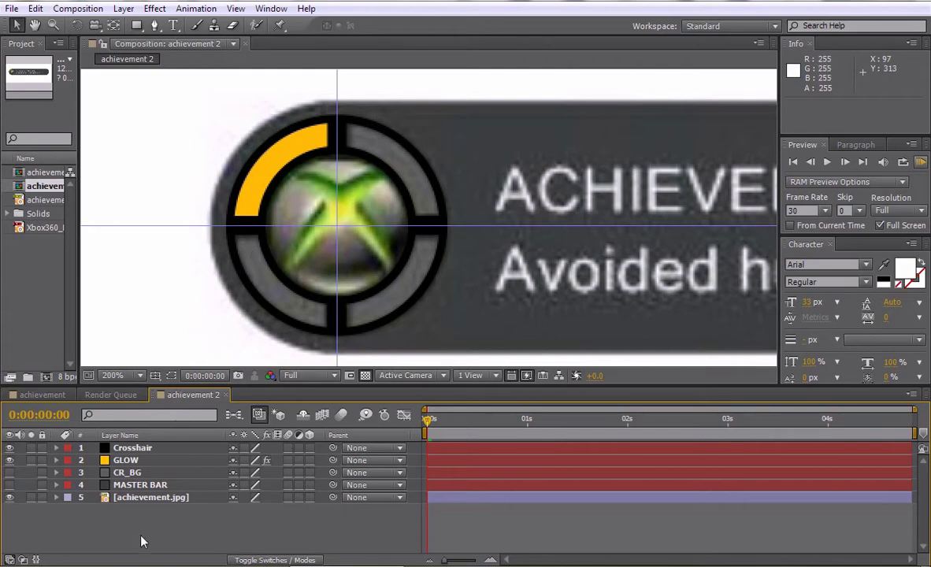
pyautogui.hotkey('ctrl', 'y')
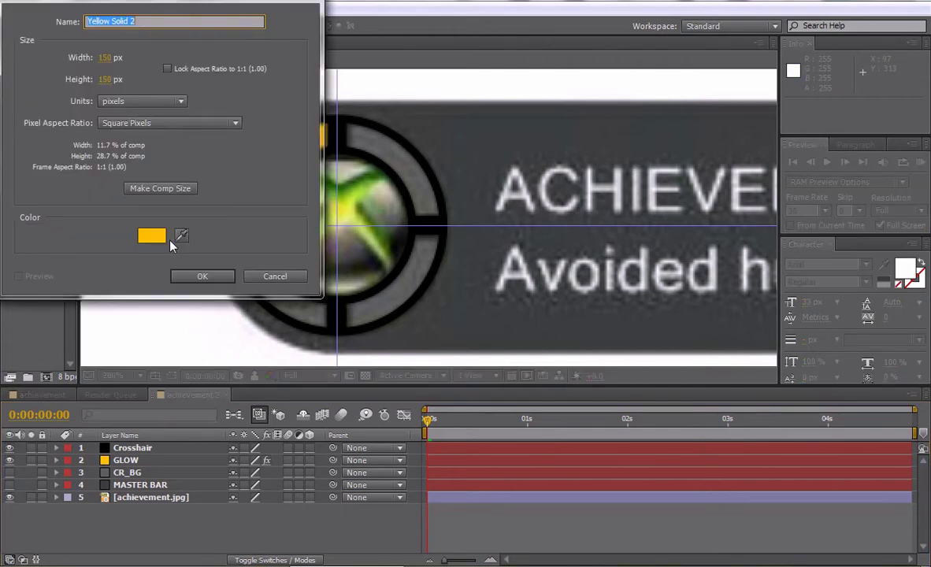
pyautogui.click(152, 234)
pyautogui.moveTo(363, 371); pyautogui.dragTo(559, 490)
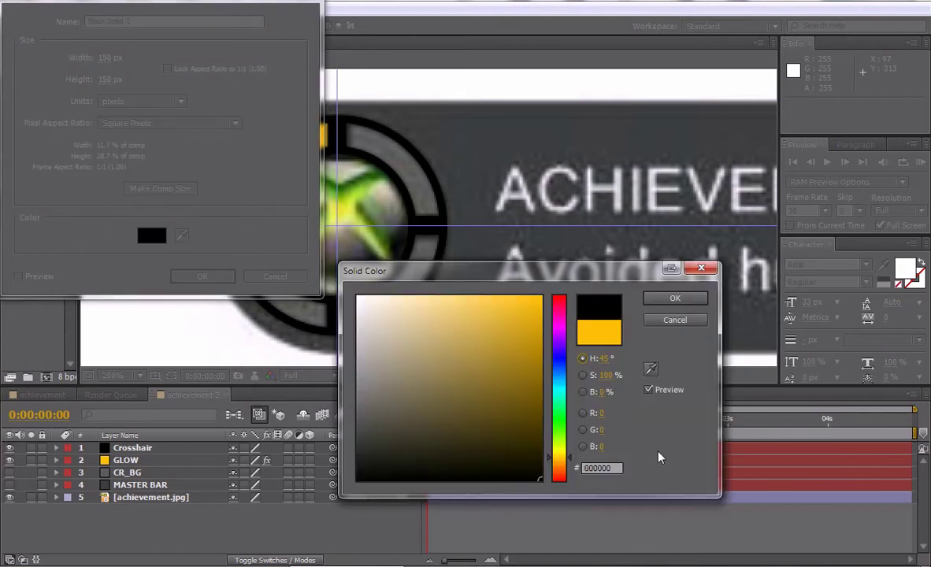
pyautogui.click(675, 299)
pyautogui.click(201, 271)
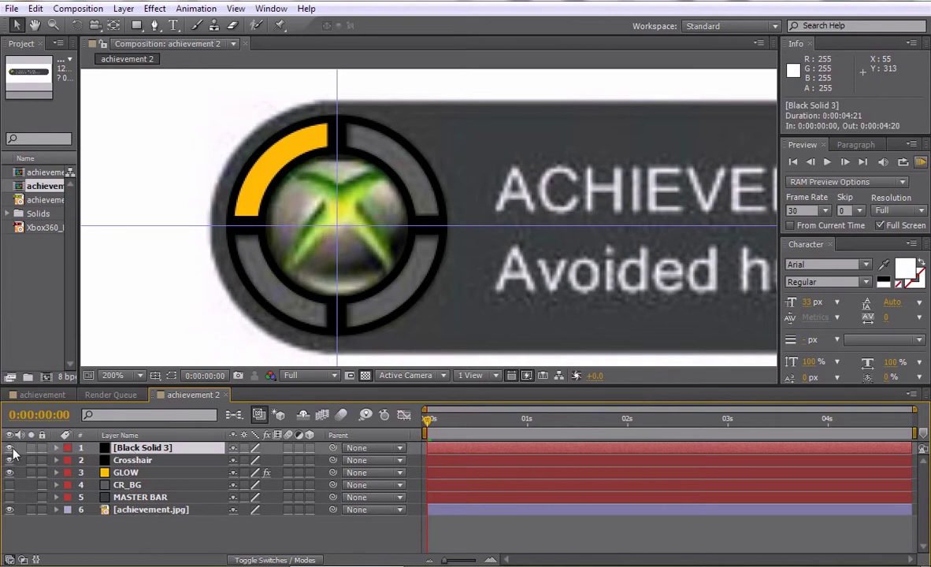
pyautogui.click(153, 7)
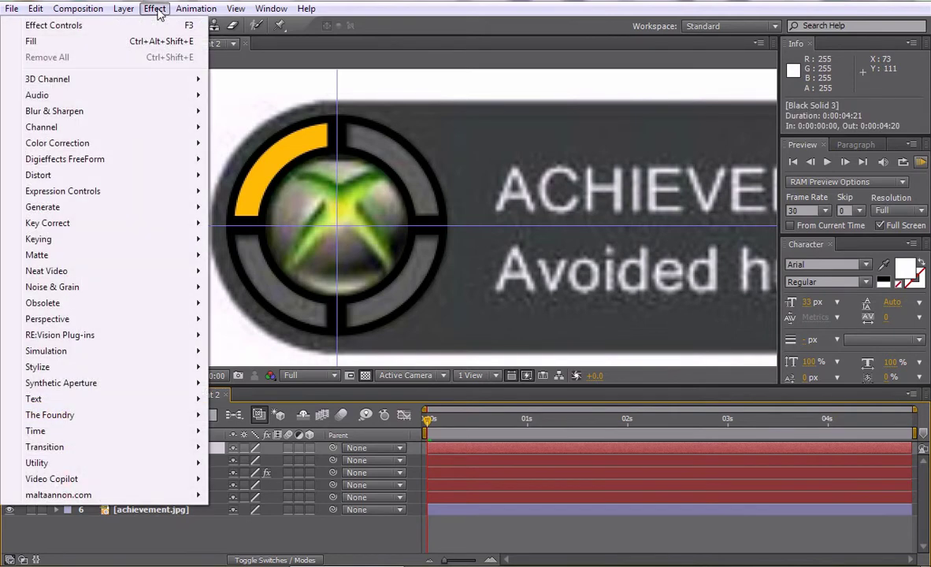
pyautogui.moveTo(123, 8)
pyautogui.click(53, 41)
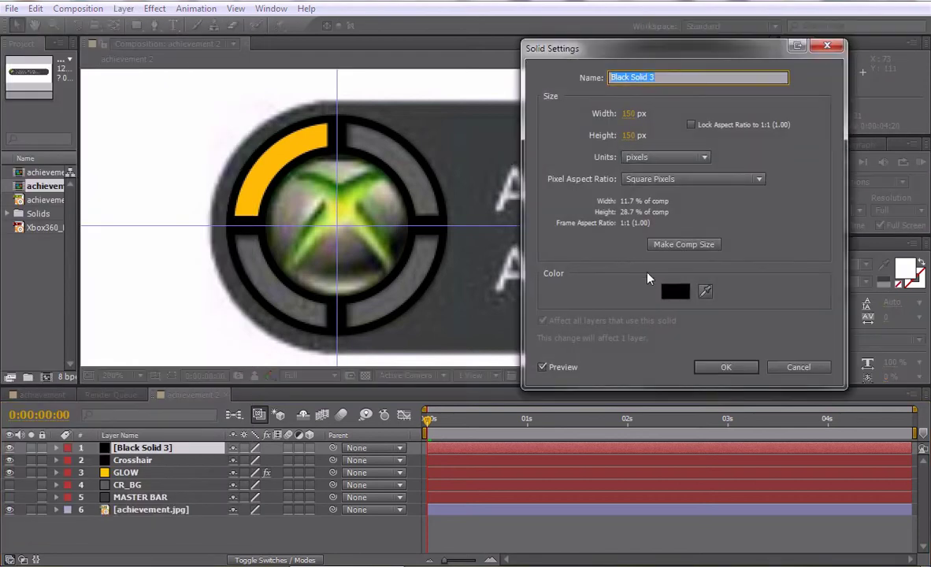
pyautogui.click(726, 367)
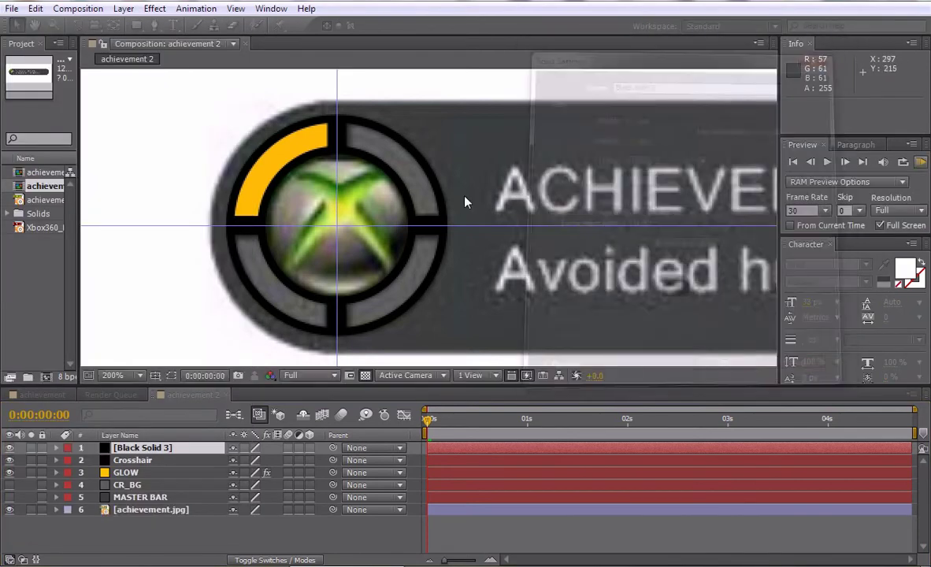
# Centre the new black solid on the guide intersection and hide it to reveal the logo
pyautogui.scroll(-2, 428, 180)
pyautogui.moveTo(695, 264); pyautogui.dragTo(365, 232)
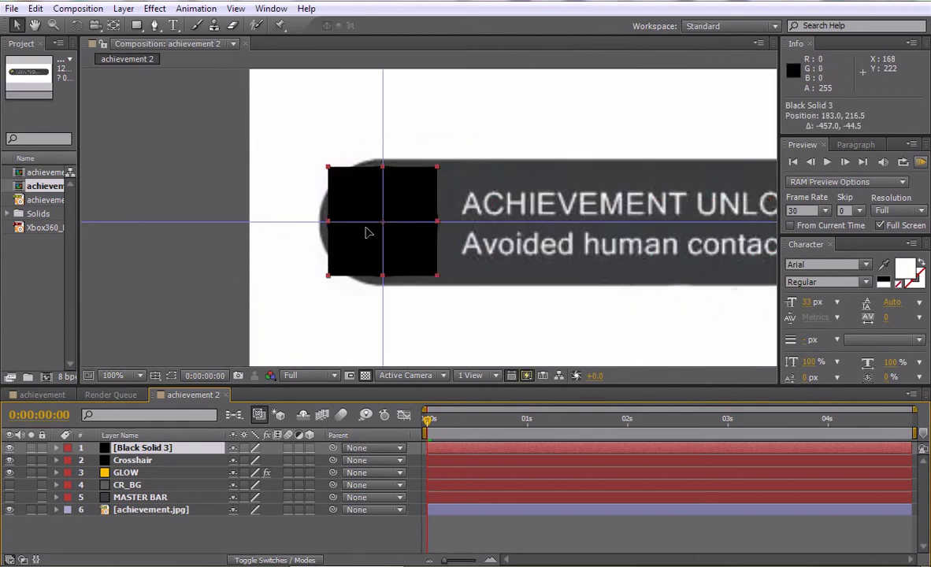
pyautogui.press('.')
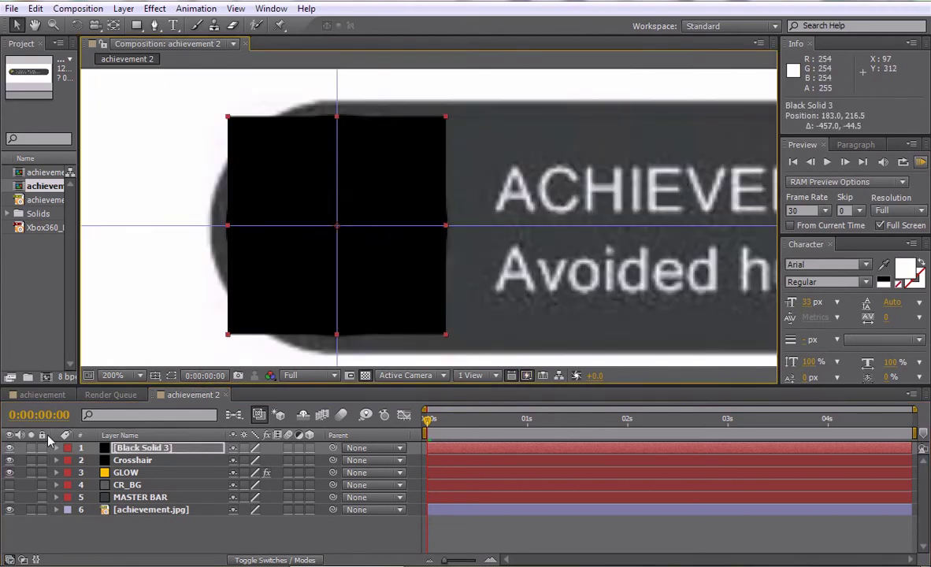
pyautogui.click(9, 448)
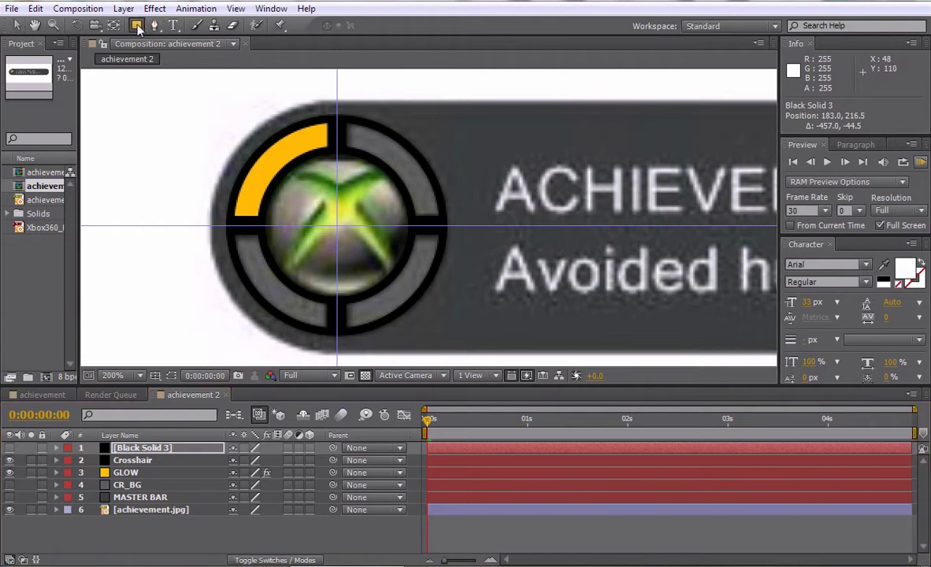
# Mask the black solid to a circle about 101 px across, centred on the guides around the logo, and show it
pyautogui.moveTo(136, 25); pyautogui.dragTo(176, 53)
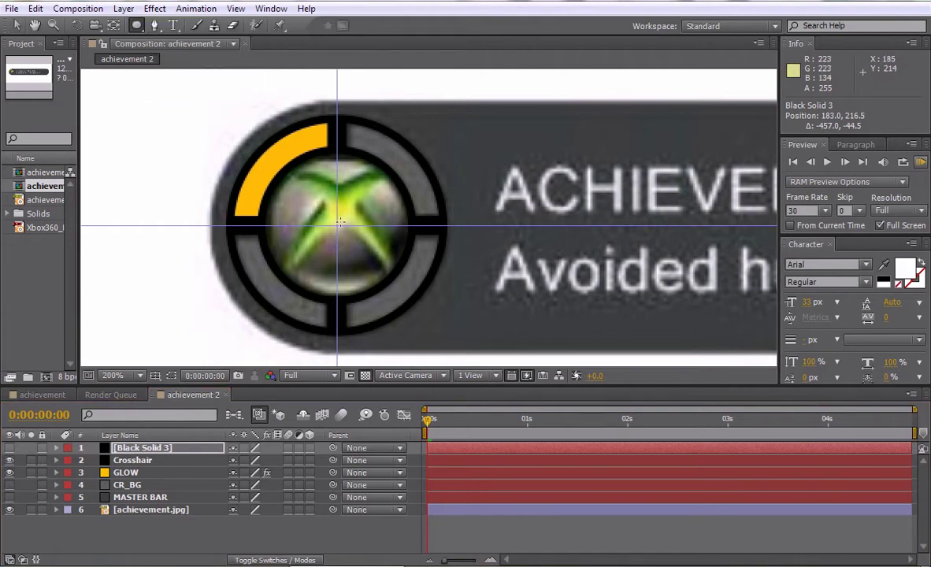
pyautogui.moveTo(308, 204); pyautogui.dragTo(410, 287)
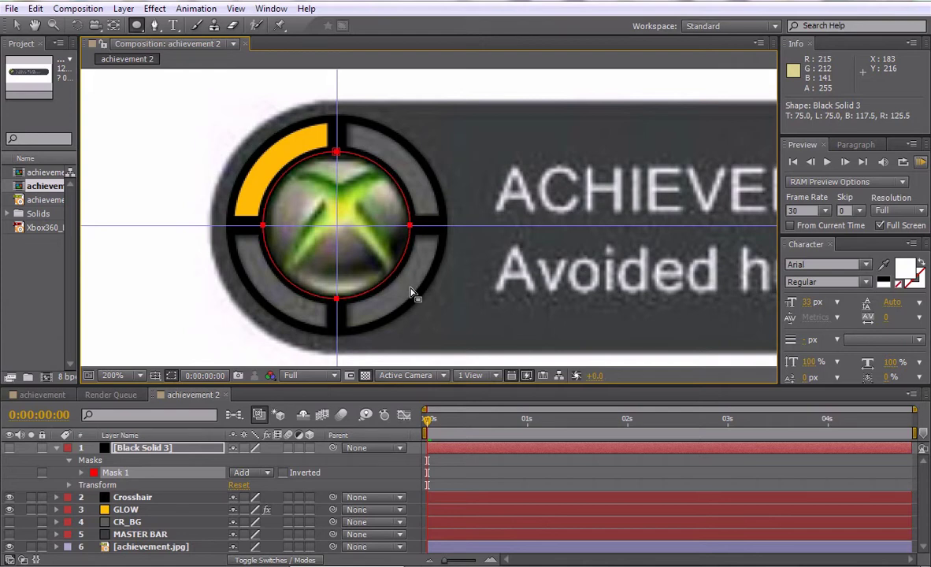
pyautogui.click(9, 447)
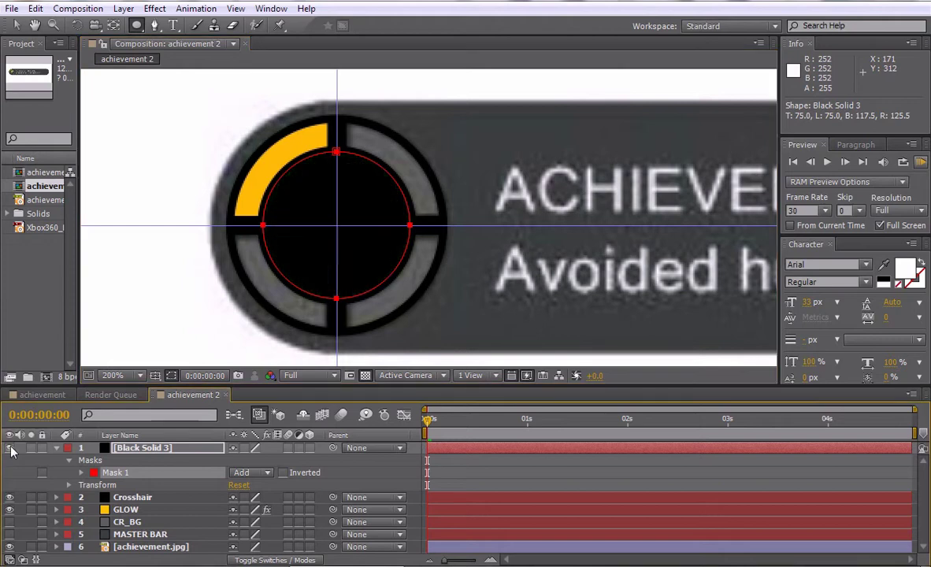
# Rename the masked black solid ICON_MATTE, collapse its properties, and hide it
pyautogui.click(138, 449)
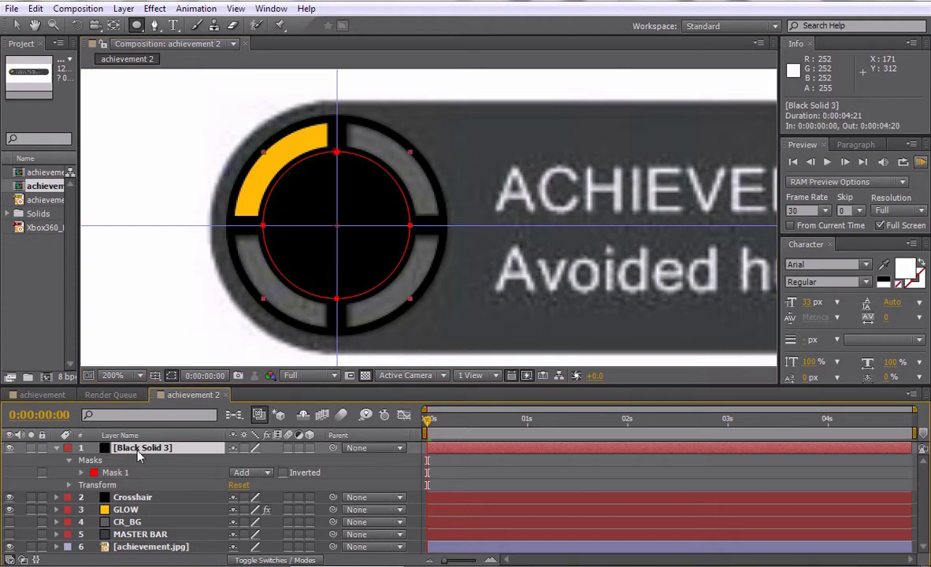
pyautogui.press('Return')
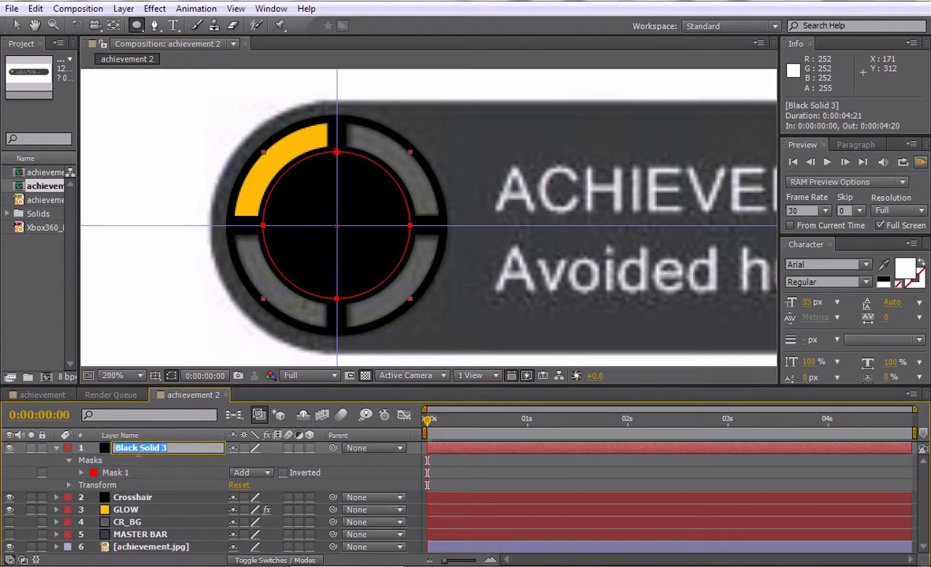
pyautogui.write('ICON_MATTE')
pyautogui.press('Return')
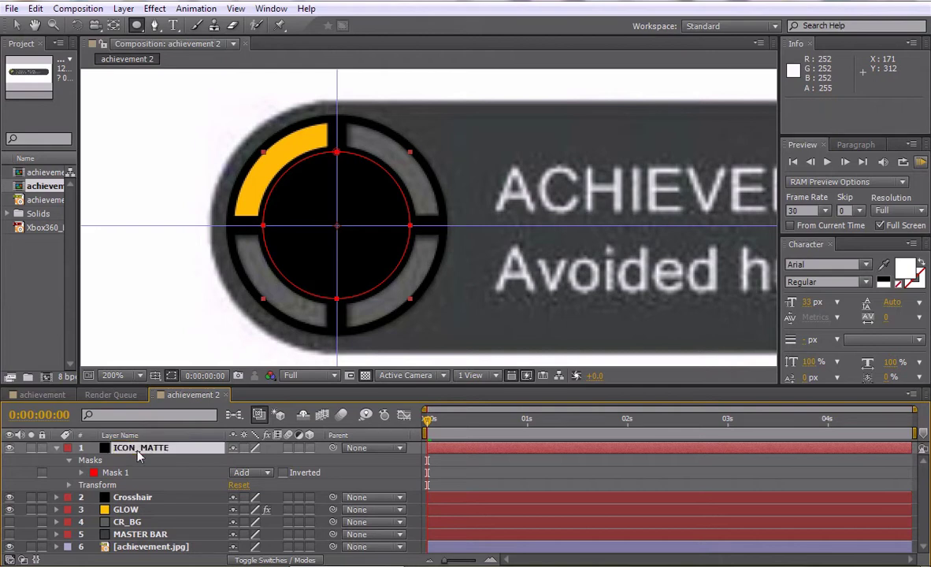
pyautogui.click(56, 447)
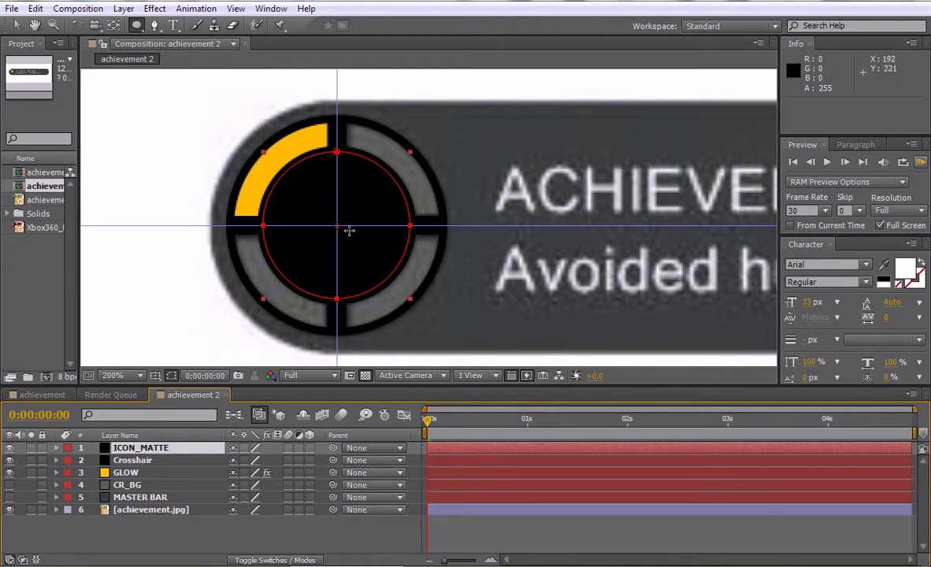
pyautogui.click(10, 447)
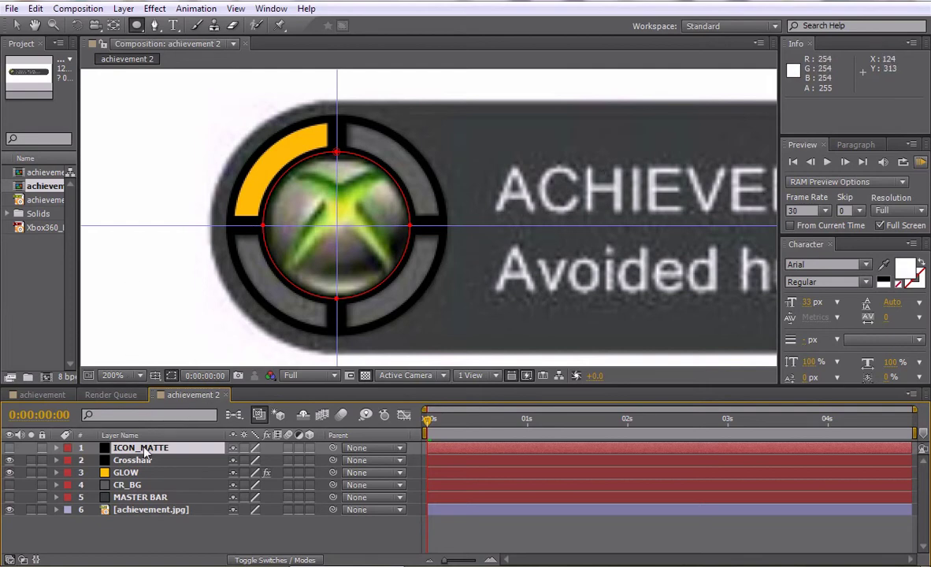
# Show the CR_BG layer behind the crosshair and briefly toggle the MASTER BAR layer's visibility
pyautogui.click(9, 485)
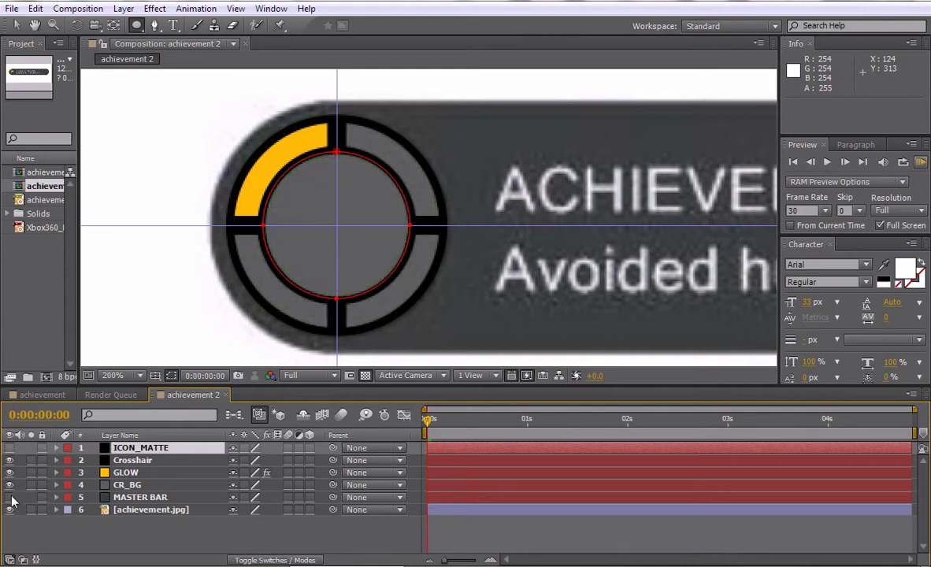
pyautogui.click(9, 497)
pyautogui.click(10, 496)
# Examine the reference banner's two text lines and overall shape alongside the traced ring
pyautogui.press('h')
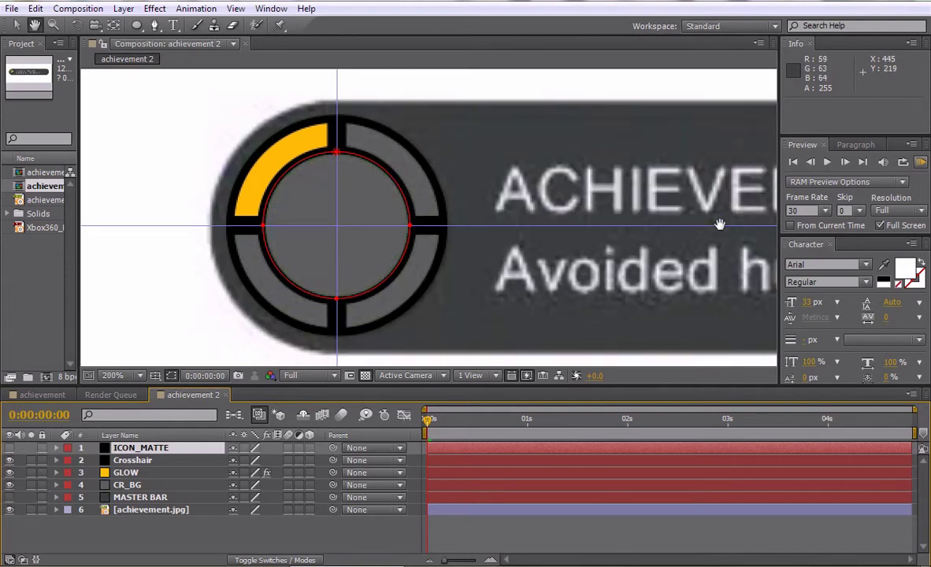
pyautogui.moveTo(693, 223); pyautogui.dragTo(252, 208)
pyautogui.moveTo(599, 195); pyautogui.dragTo(378, 203)
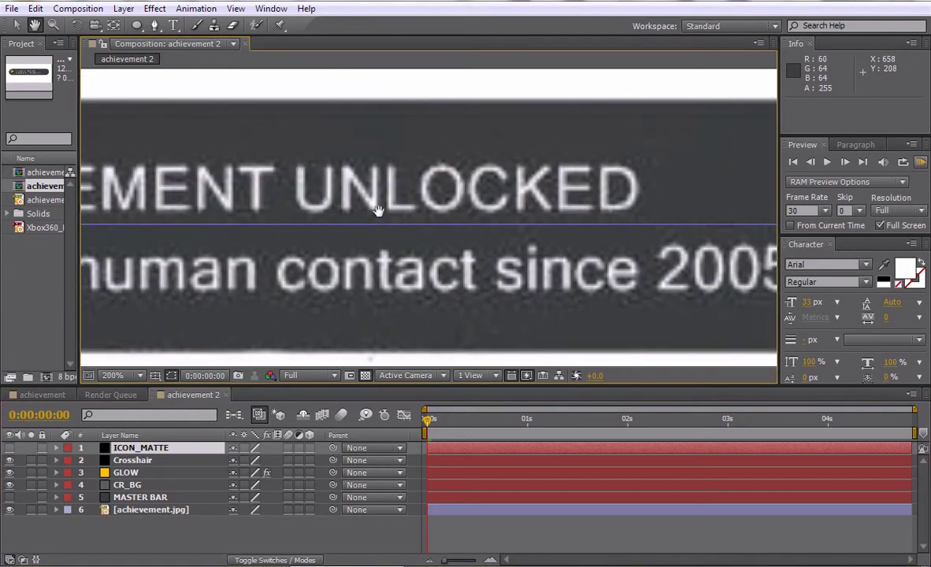
pyautogui.moveTo(189, 211); pyautogui.dragTo(518, 212)
pyautogui.scroll(-2, 528, 210)
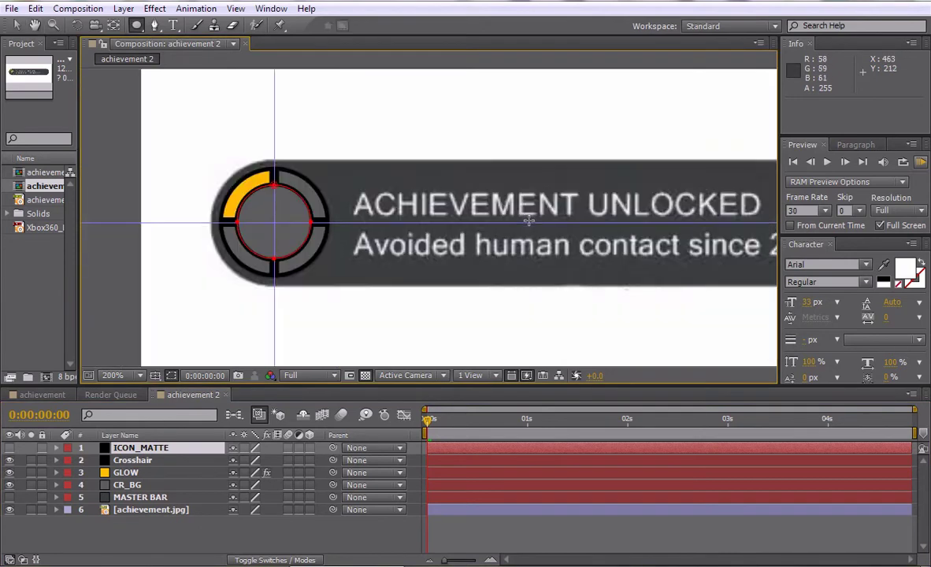
pyautogui.moveTo(561, 252); pyautogui.dragTo(478, 256)
pyautogui.scroll(-2, 478, 256)
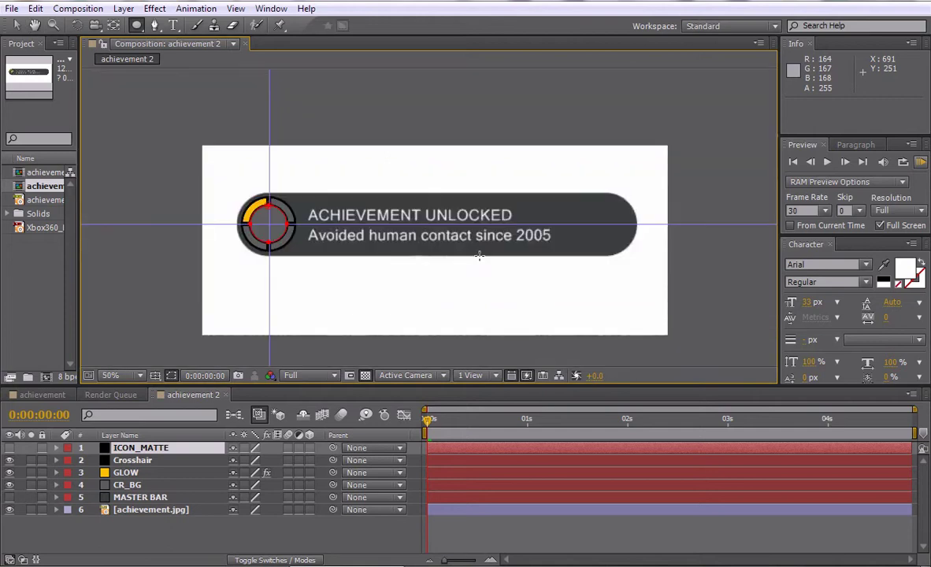
pyautogui.scroll(2, 445, 235)
pyautogui.scroll(-2, 445, 210)
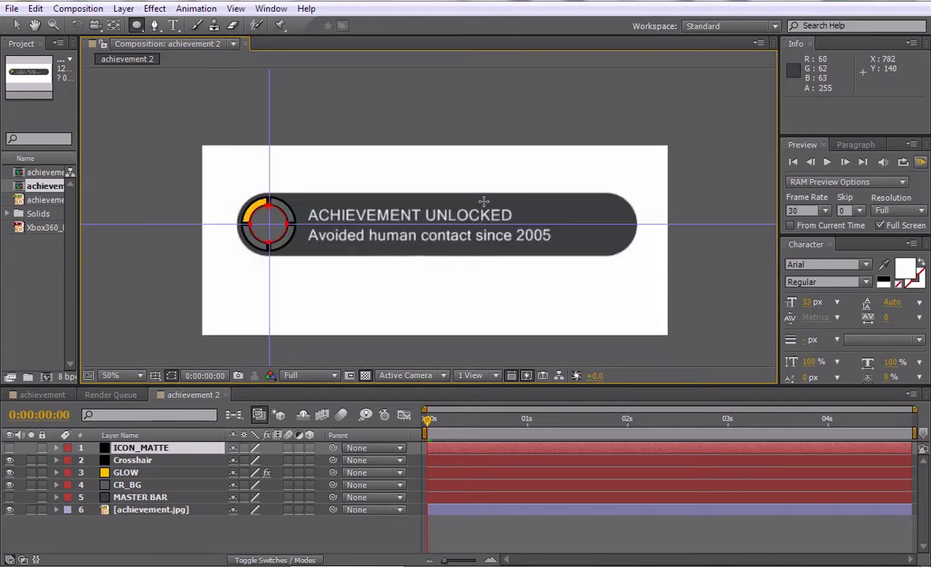
pyautogui.scroll(2, 441, 210)
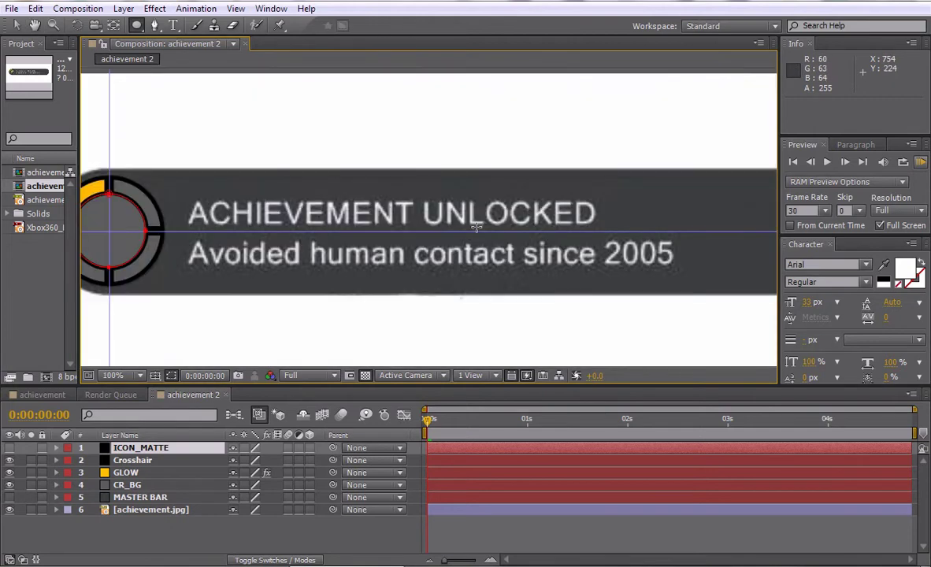
# Show the MASTER BAR layer to cover the reference image and frame the crosshair ring closely
pyautogui.click(9, 497)
pyautogui.press('space')
pyautogui.moveTo(291, 199); pyautogui.dragTo(493, 208)
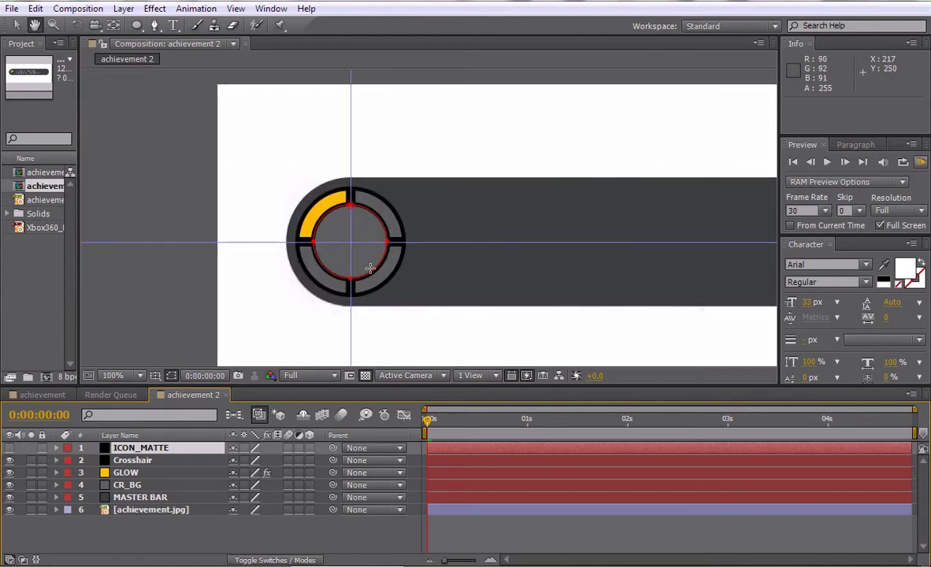
pyautogui.scroll(2, 375, 258)
pyautogui.moveTo(380, 254); pyautogui.dragTo(425, 220)
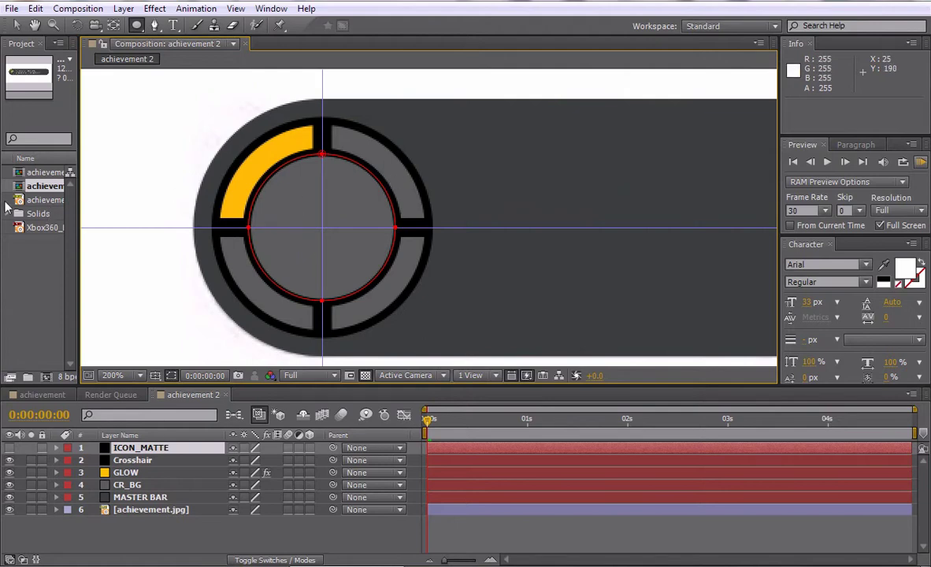
# Add Xbox360_Logo.png to the composition as the uppermost layer, centred on the guide intersection
pyautogui.click(44, 228)
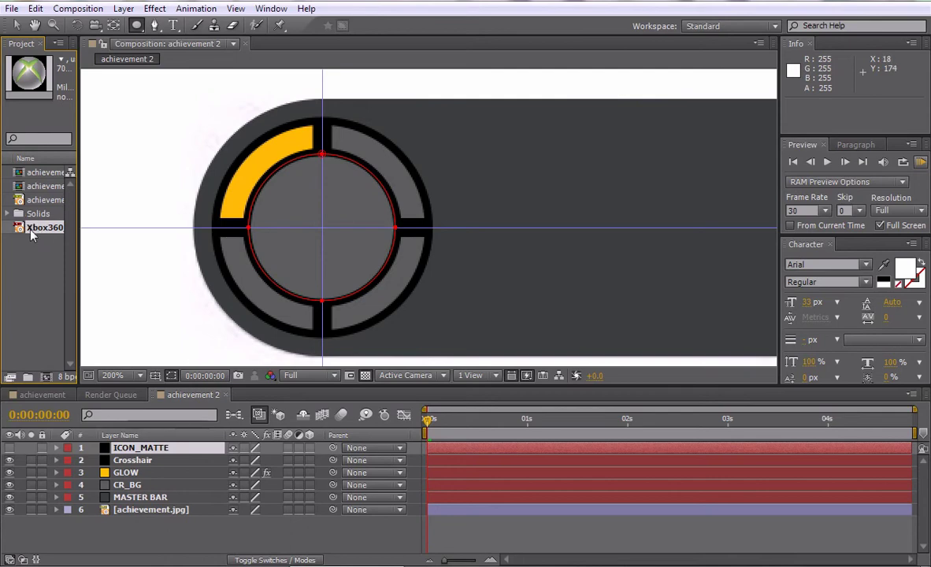
pyautogui.moveTo(35, 231); pyautogui.dragTo(388, 206)
pyautogui.press(',')
pyautogui.press('v')
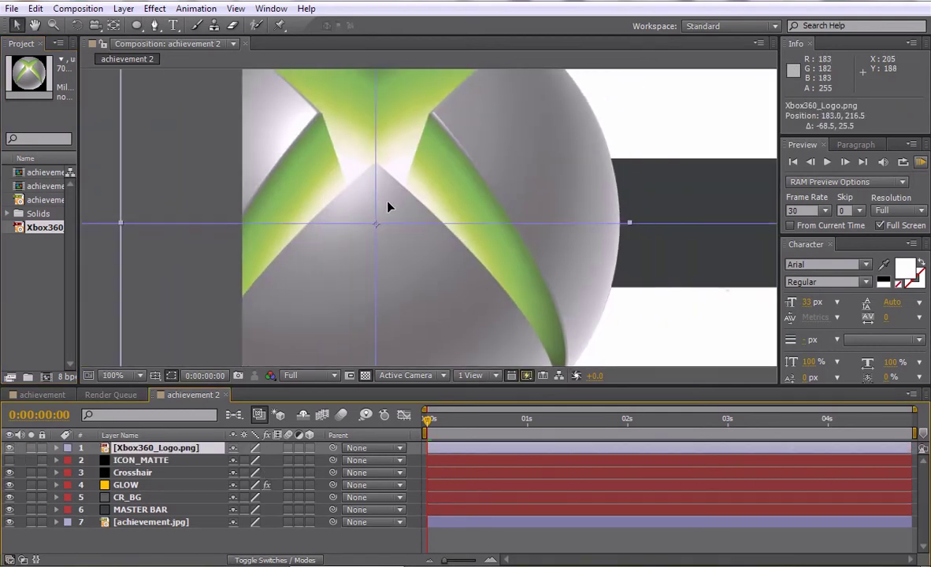
# Scale the Xbox logo to 14.5% to fit inside the crosshair ring, with the ICON_MATTE layer shown behind it
pyautogui.press('s')
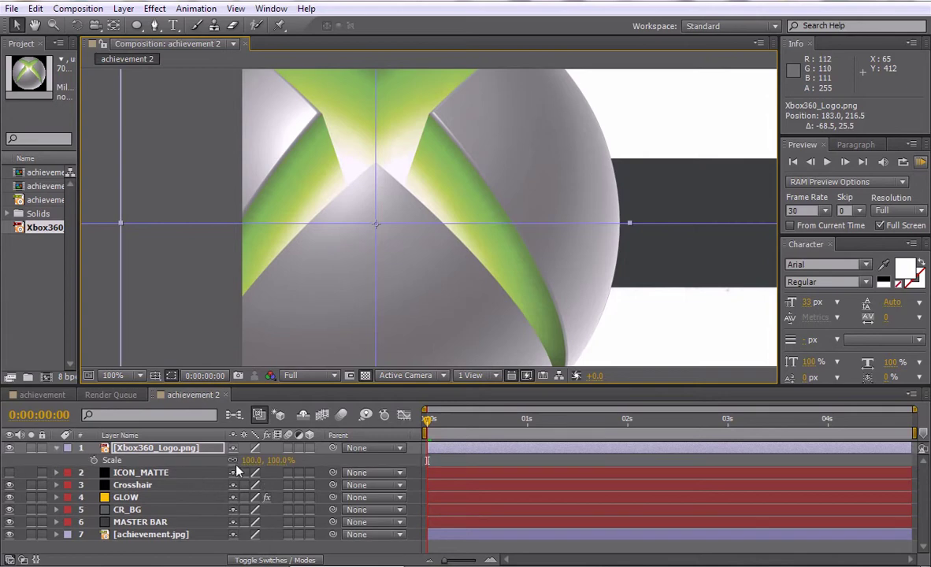
pyautogui.moveTo(255, 463); pyautogui.dragTo(198, 463)
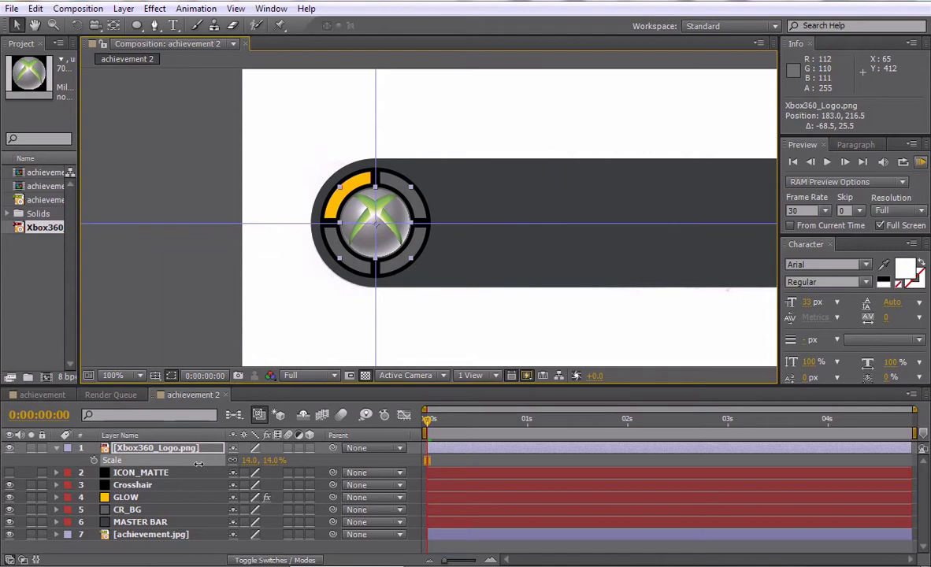
pyautogui.press('.')
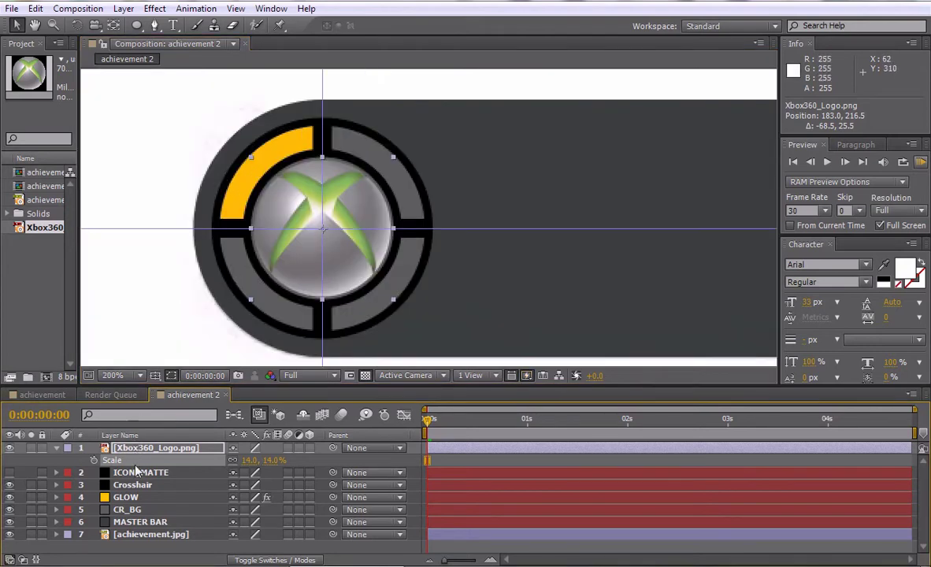
pyautogui.click(10, 472)
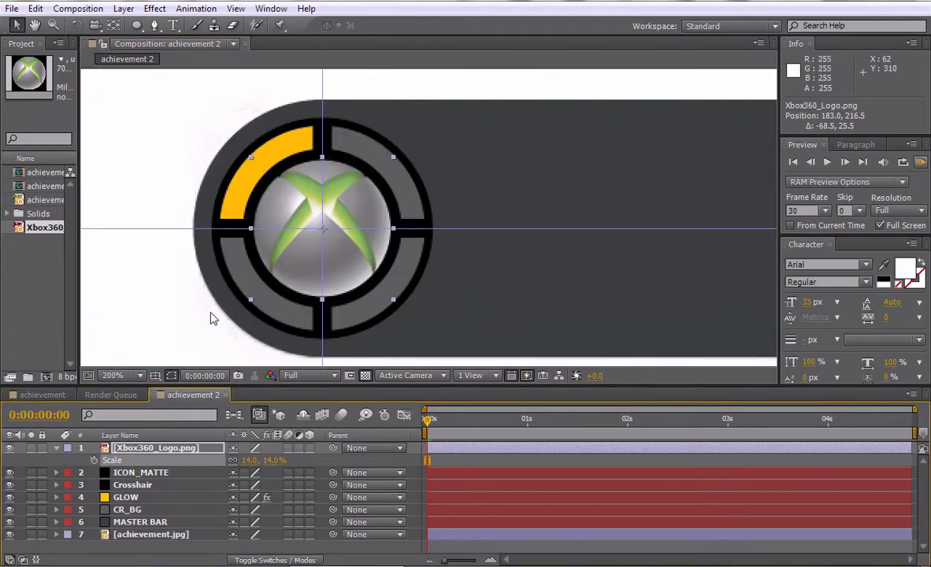
pyautogui.click(248, 459)
pyautogui.write('14.5')
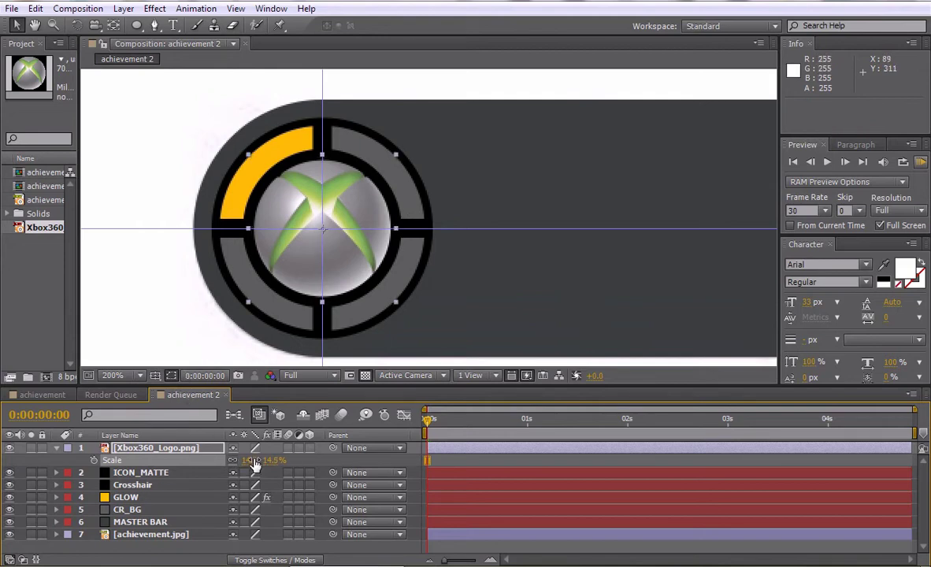
pyautogui.press('Return')
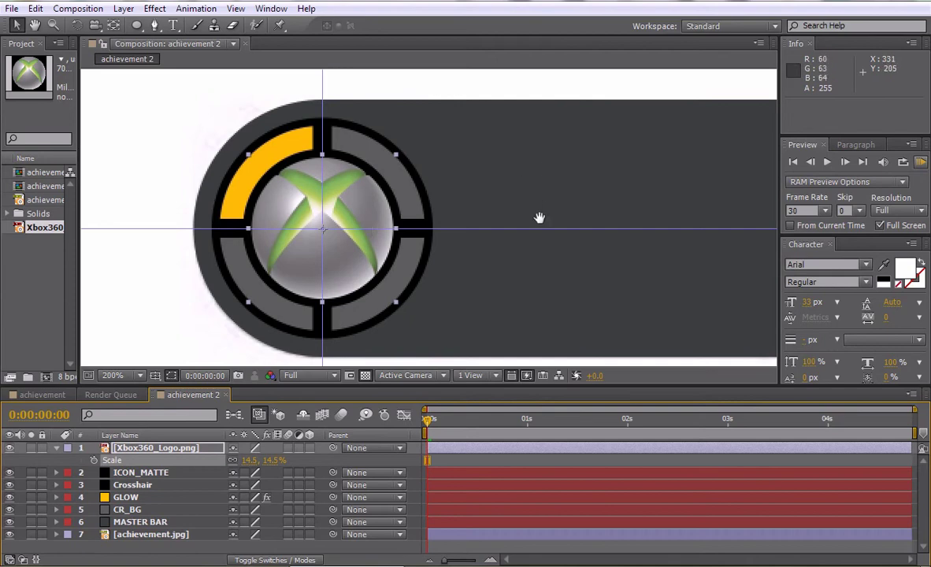
pyautogui.moveTo(538, 216); pyautogui.dragTo(502, 210)
pyautogui.moveTo(339, 250); pyautogui.dragTo(362, 250)
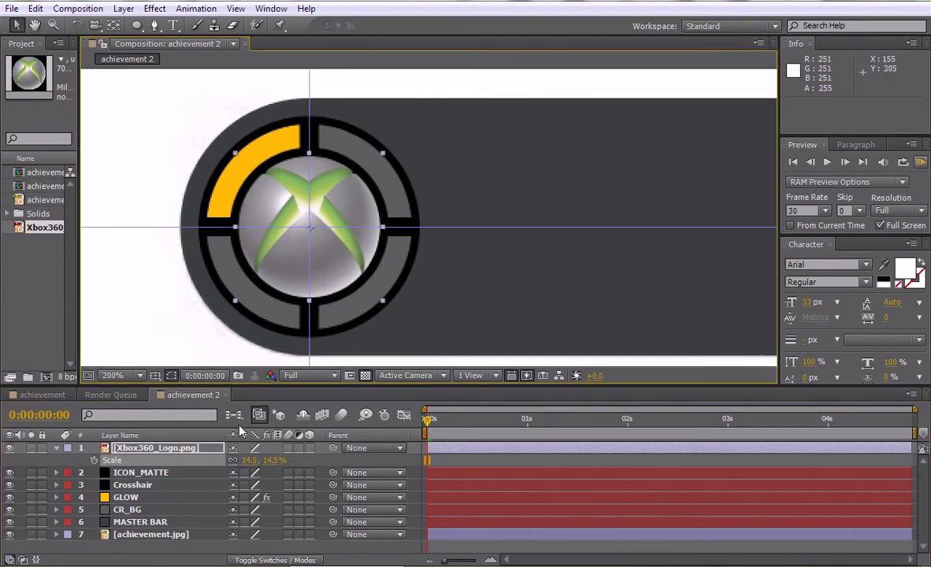
# Apply the Curves effect to the Xbox logo and pull the RGB curve's midpoint slightly down to darken it
pyautogui.click(154, 8)
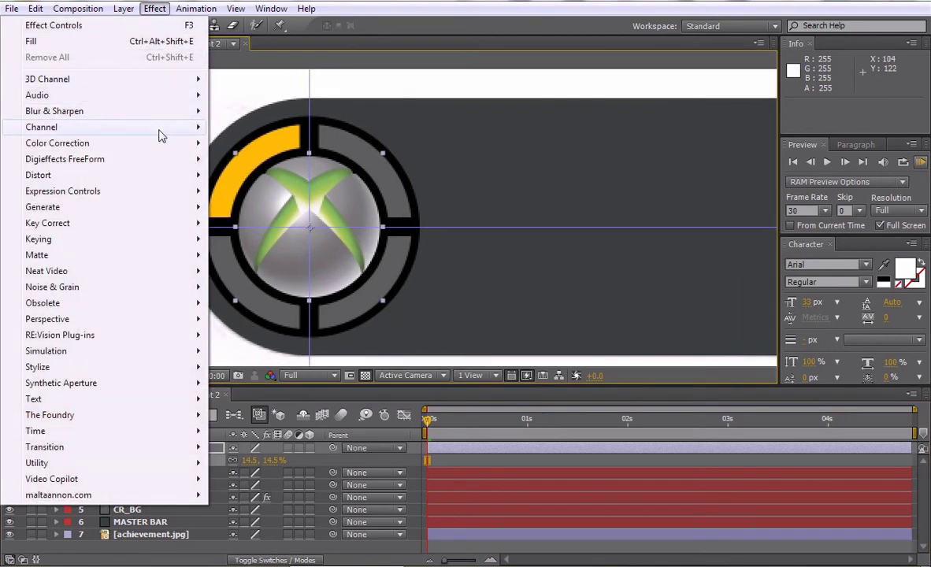
pyautogui.moveTo(183, 149)
pyautogui.click(251, 332)
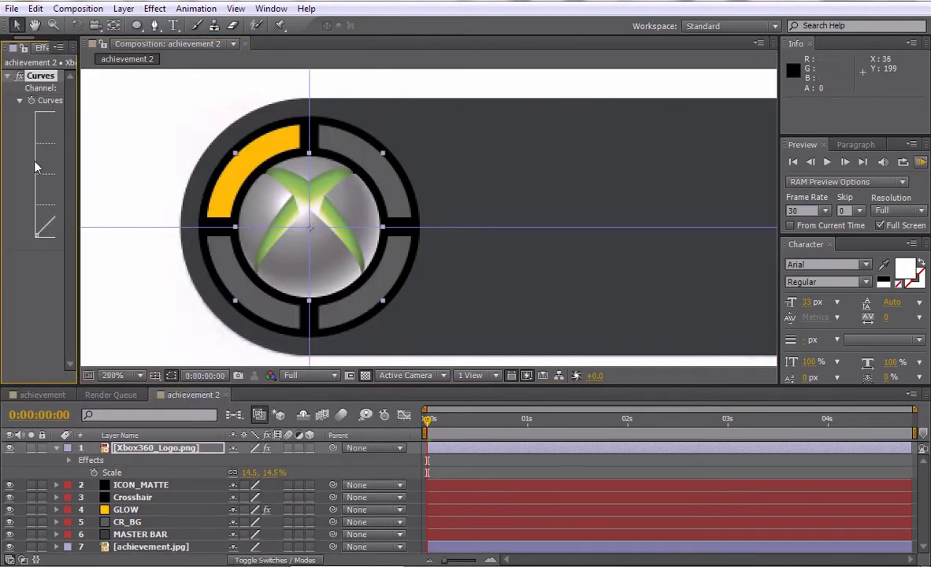
pyautogui.press('`')
pyautogui.moveTo(94, 172); pyautogui.dragTo(104, 182)
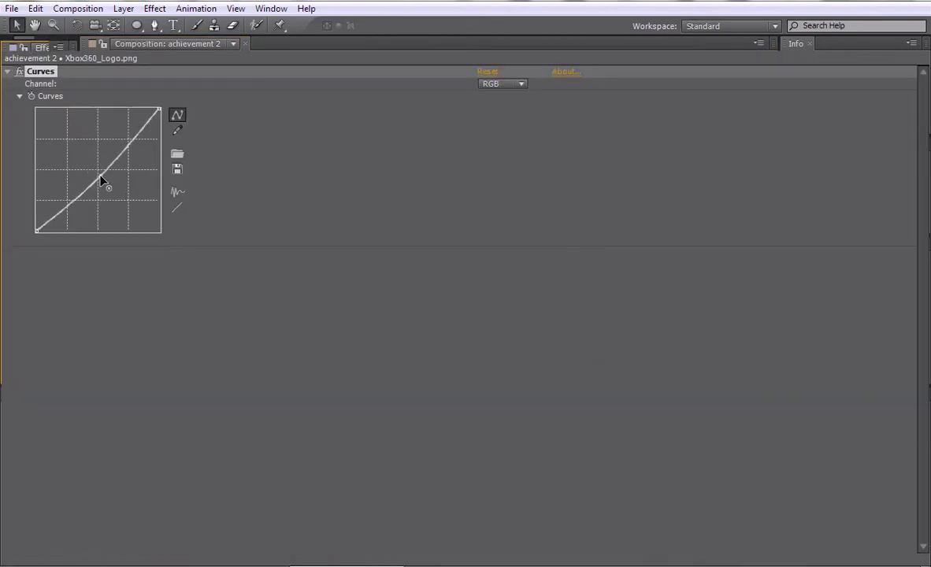
pyautogui.press('`')
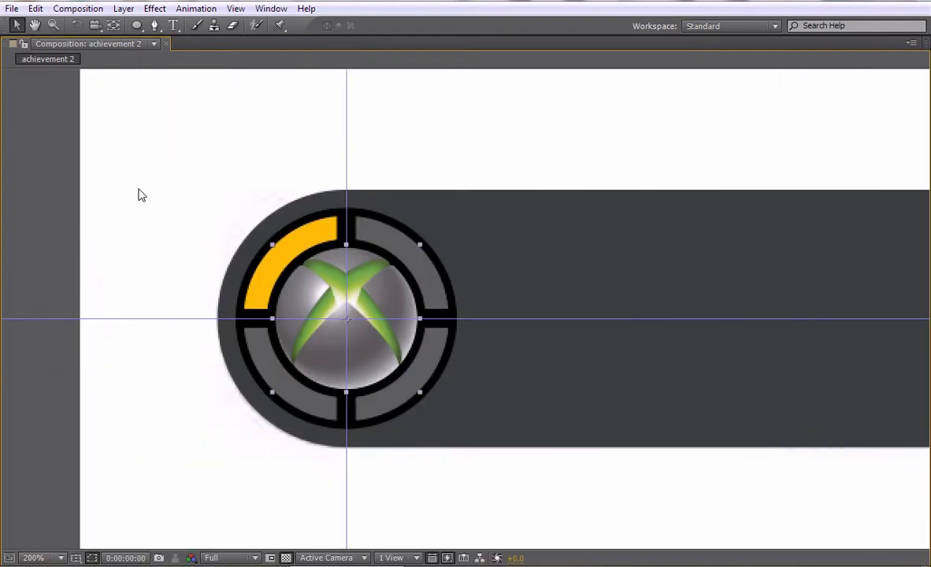
# Lower the logo's RGB curve midpoint further for darker midtones, and widen the effect controls to show the whole graph
pyautogui.press('`')
pyautogui.press('`')
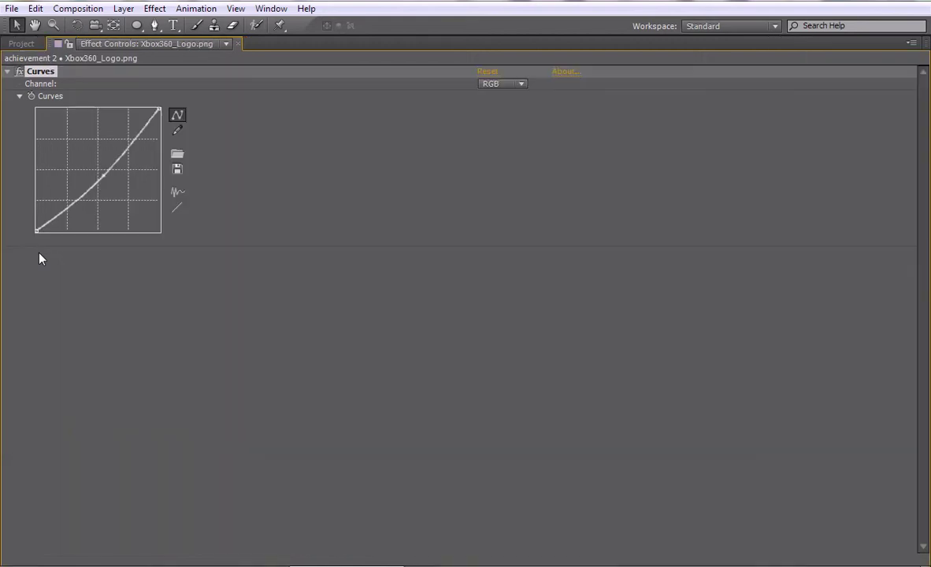
pyautogui.moveTo(102, 181); pyautogui.dragTo(108, 188)
pyautogui.press('`')
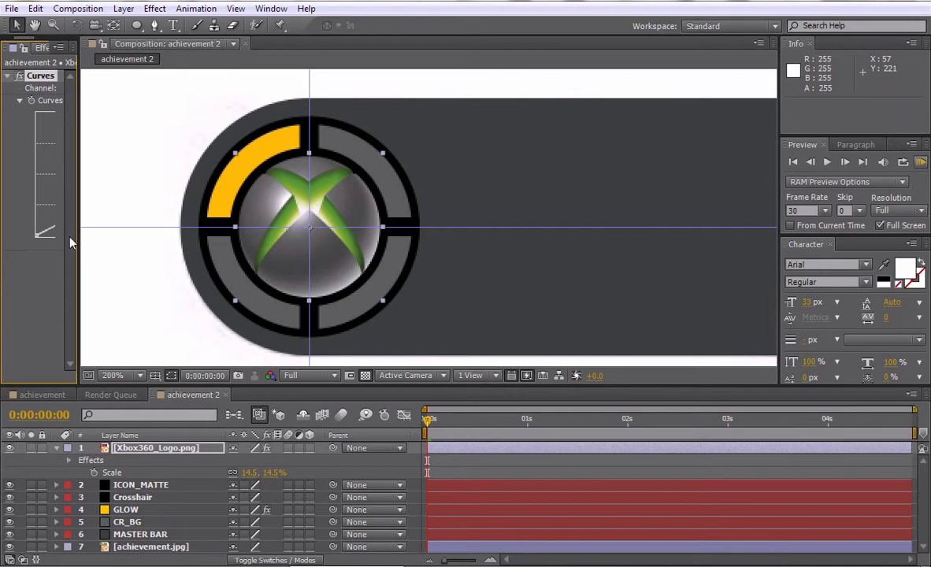
pyautogui.press('`')
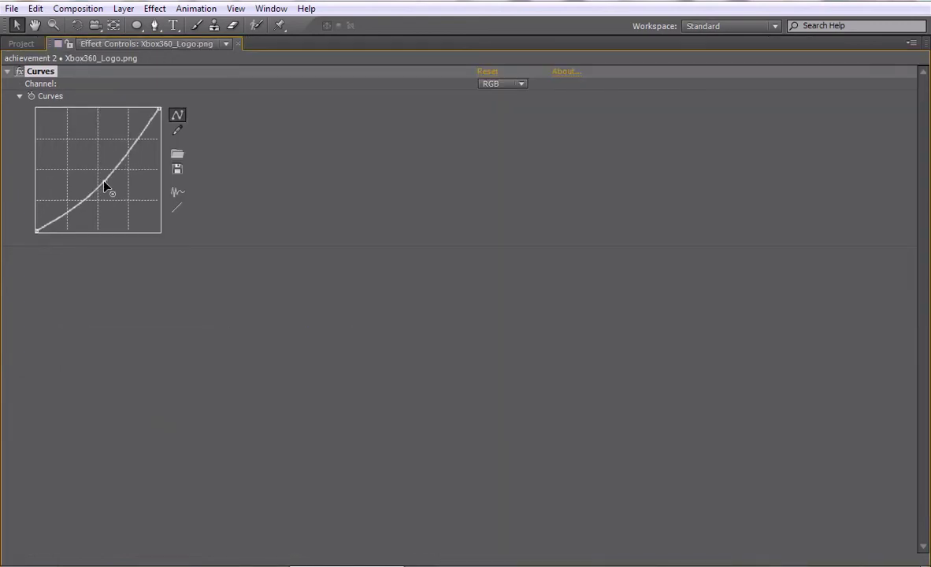
pyautogui.press('`')
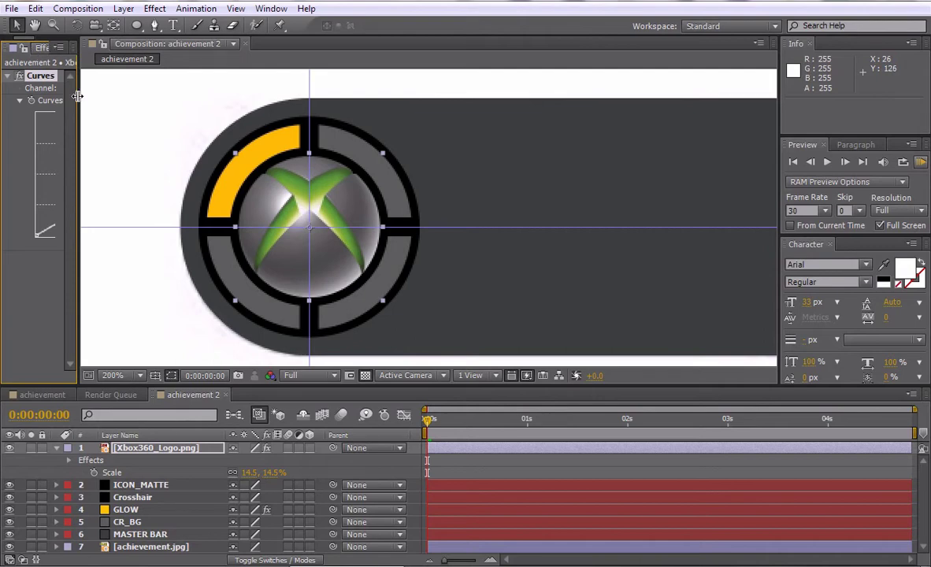
pyautogui.moveTo(78, 94); pyautogui.dragTo(186, 94)
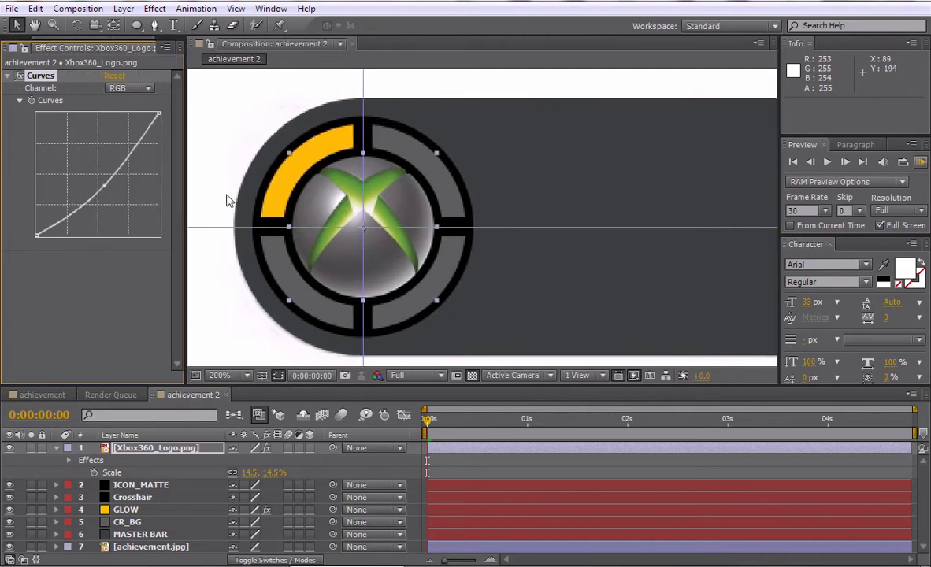
# View the composition, the effect controls and the timeline maximised in turn, restoring the normal layout each time
pyautogui.press('`')
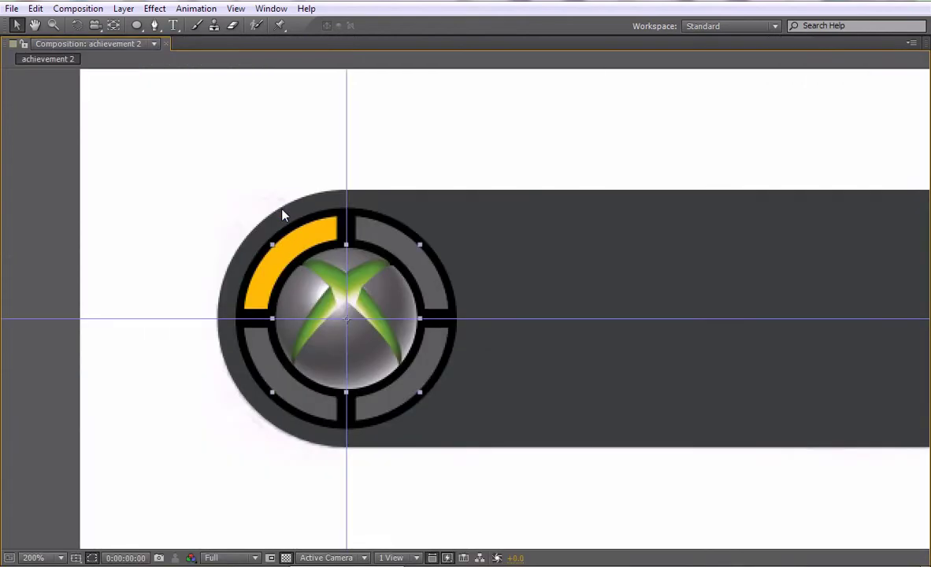
pyautogui.press('`')
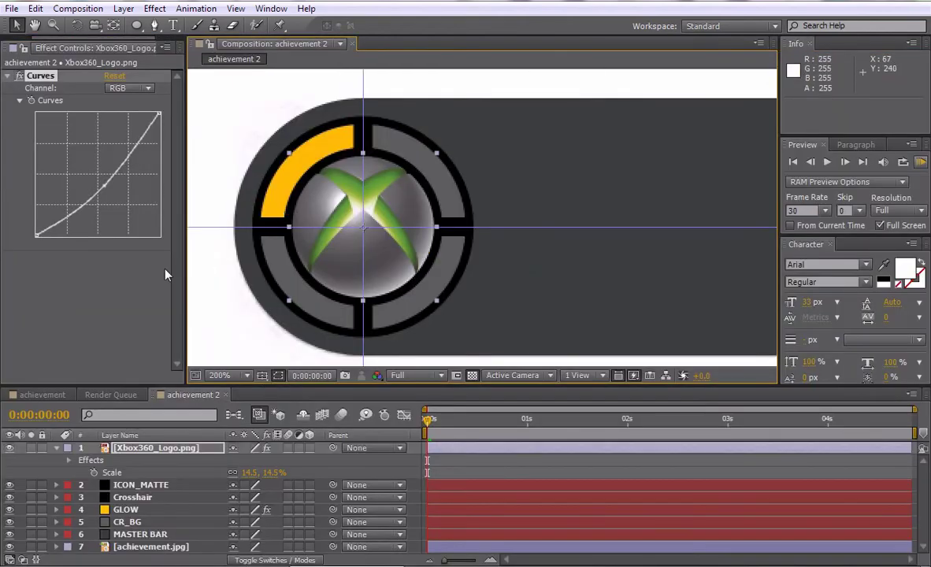
pyautogui.press('`')
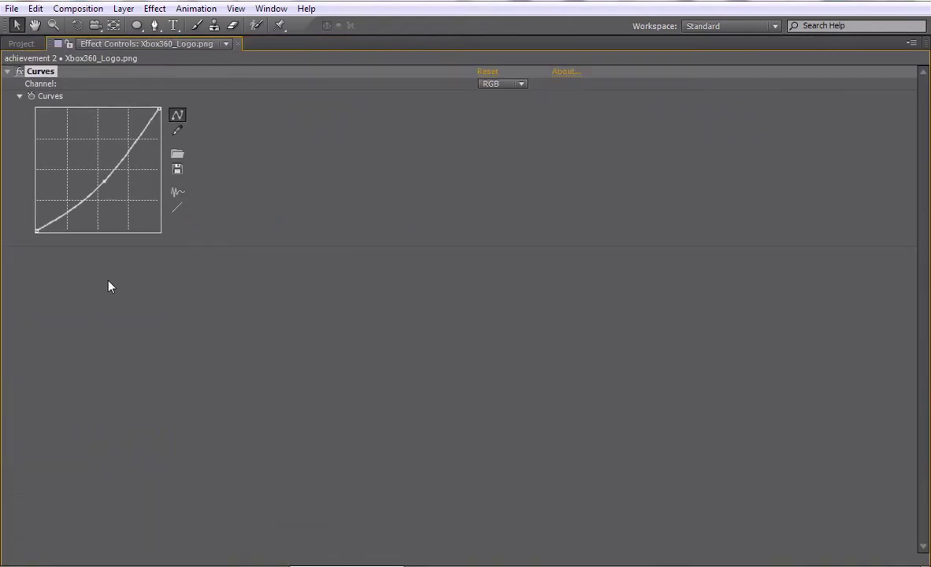
pyautogui.press('`')
pyautogui.press('`')
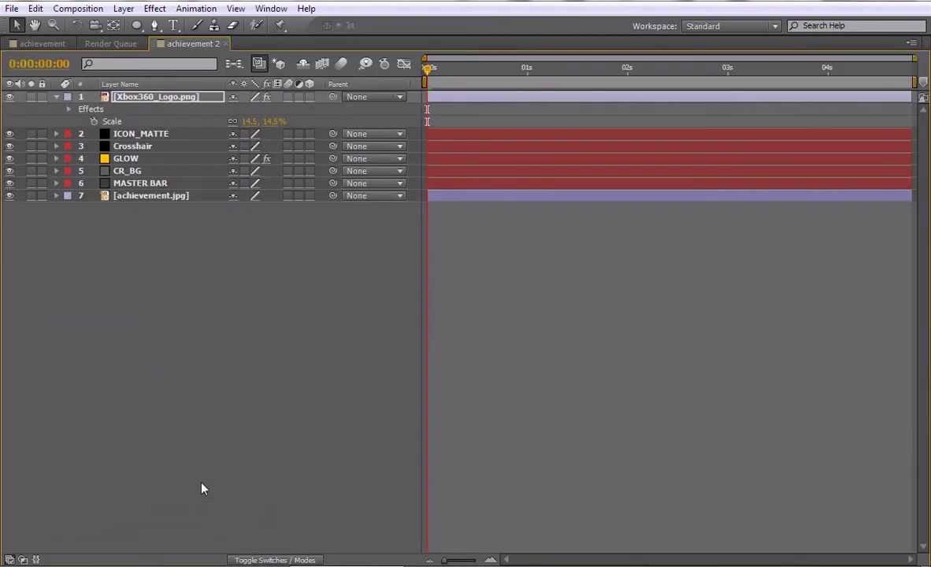
pyautogui.press('`')
pyautogui.press('`')
pyautogui.press('`')
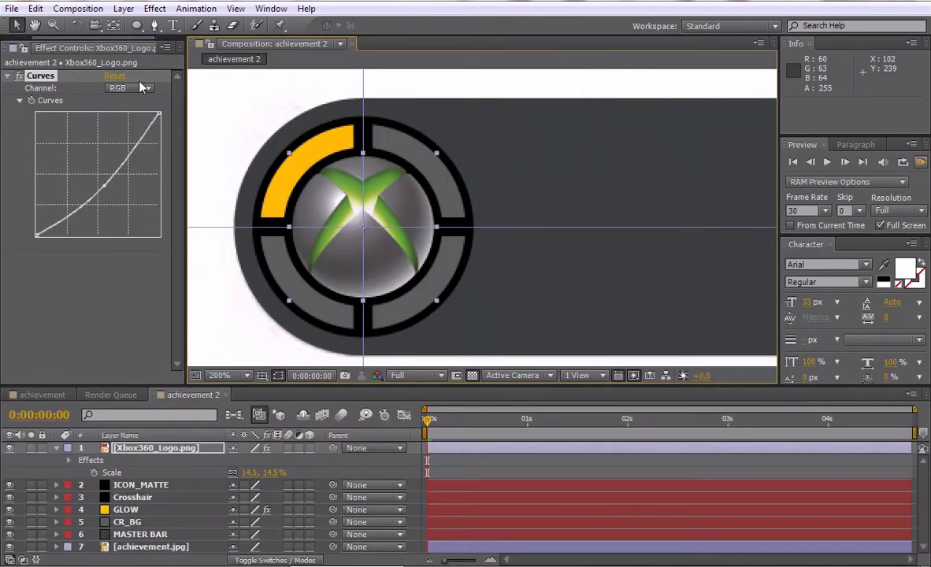
# Close the logo's effect controls and narrow the project area to enlarge the composition view
pyautogui.click(141, 44)
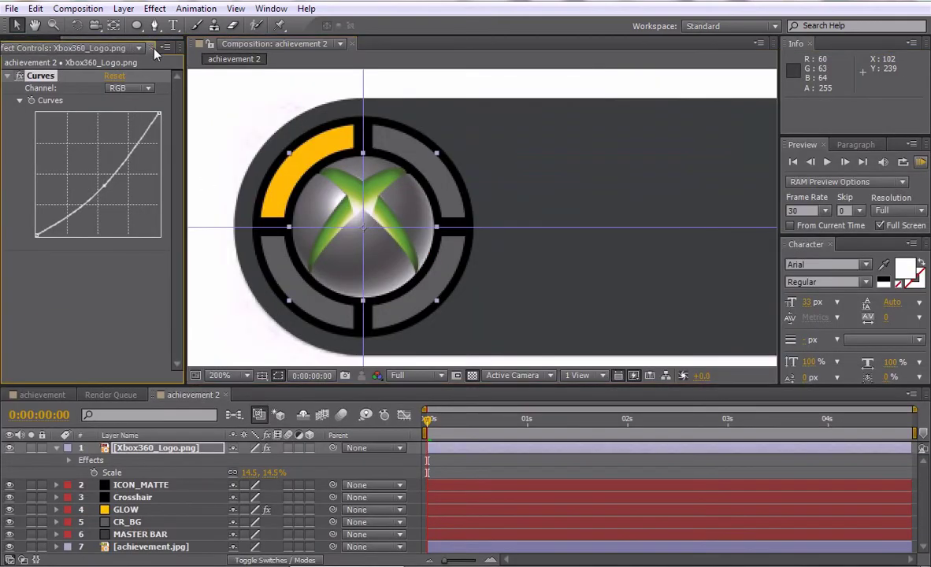
pyautogui.click(152, 48)
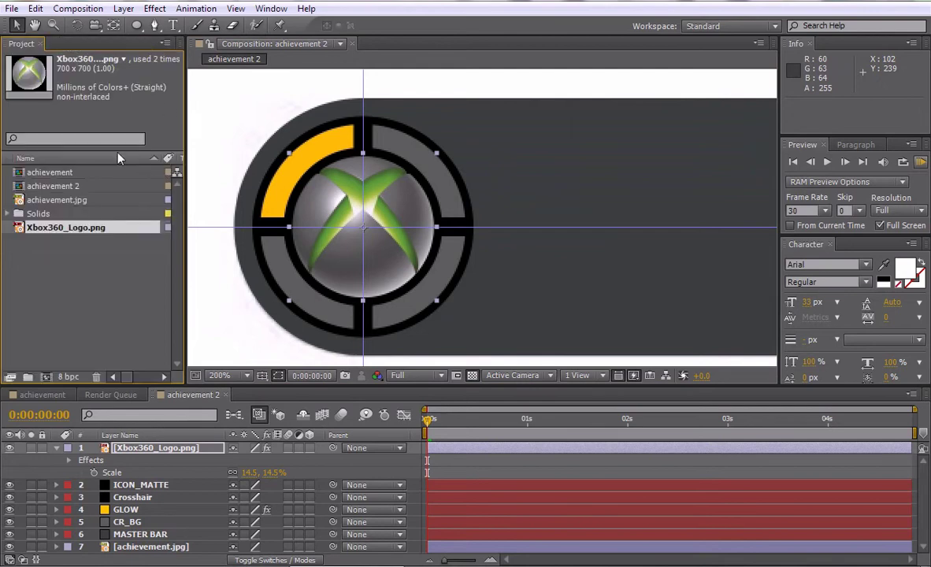
pyautogui.moveTo(131, 151); pyautogui.dragTo(74, 151)
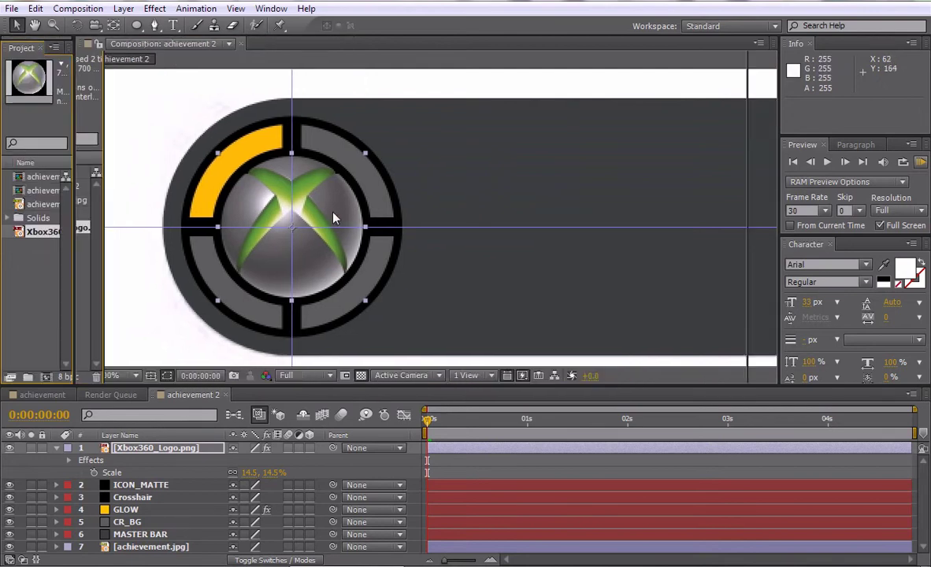
# Rename the Xbox360_Logo.png layer to LOGO
pyautogui.moveTo(495, 218); pyautogui.dragTo(459, 208)
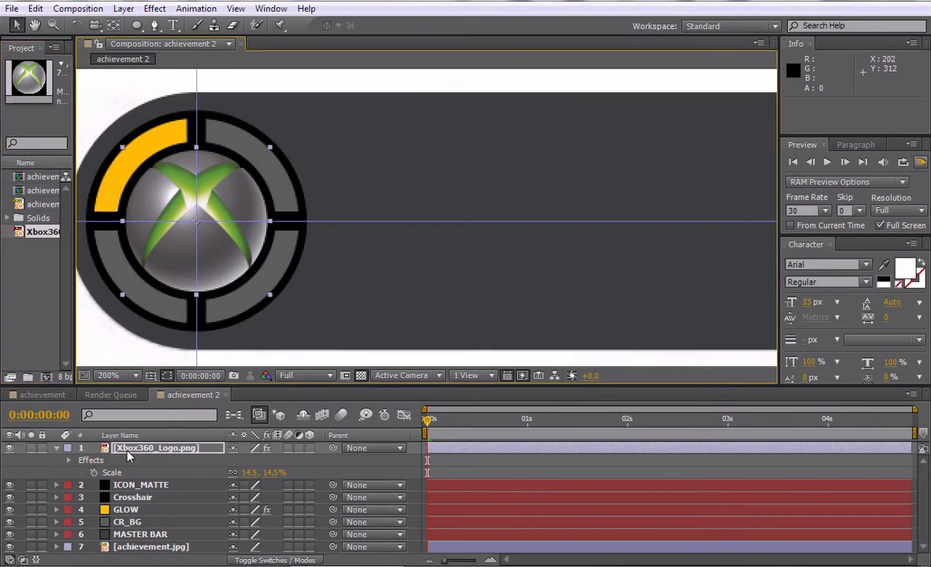
pyautogui.click(119, 435)
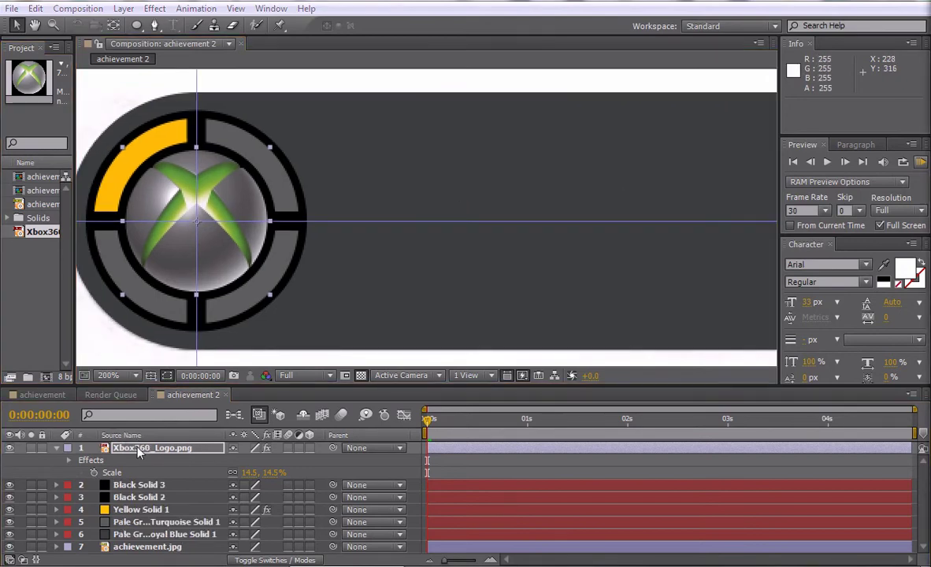
pyautogui.click(137, 447)
pyautogui.press('Return')
pyautogui.write('LOGO')
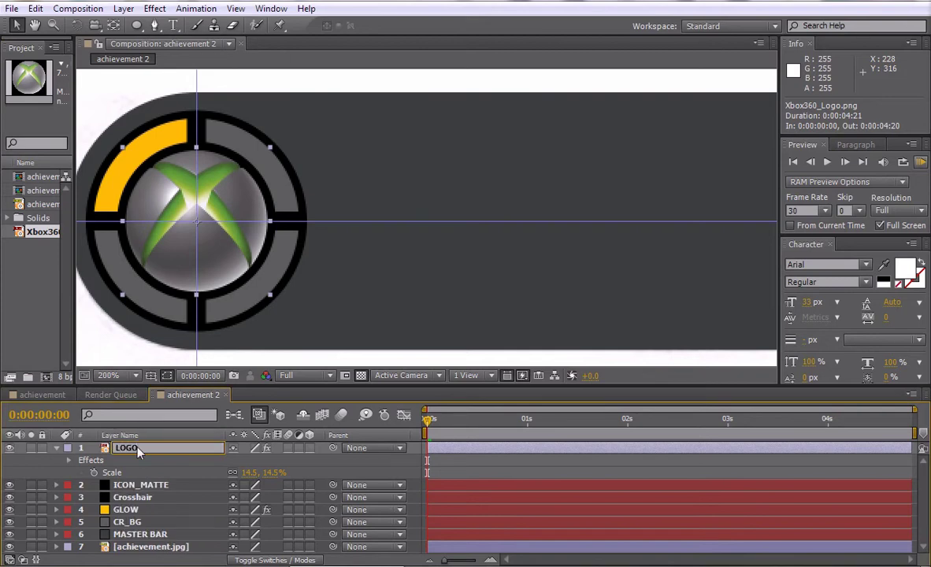
pyautogui.press('Return')
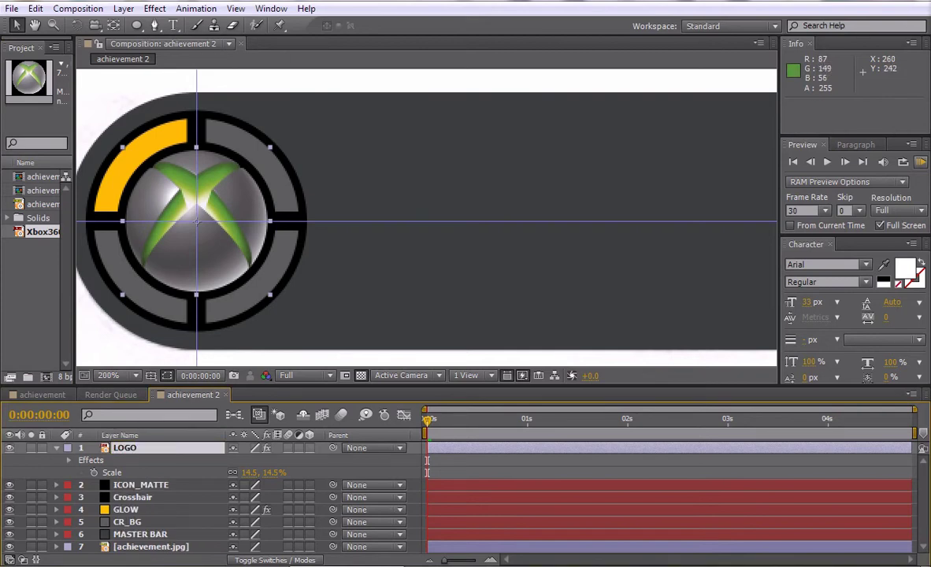
# Collapse the LOGO layer's properties and select the MASTER BAR layer
pyautogui.press('h')
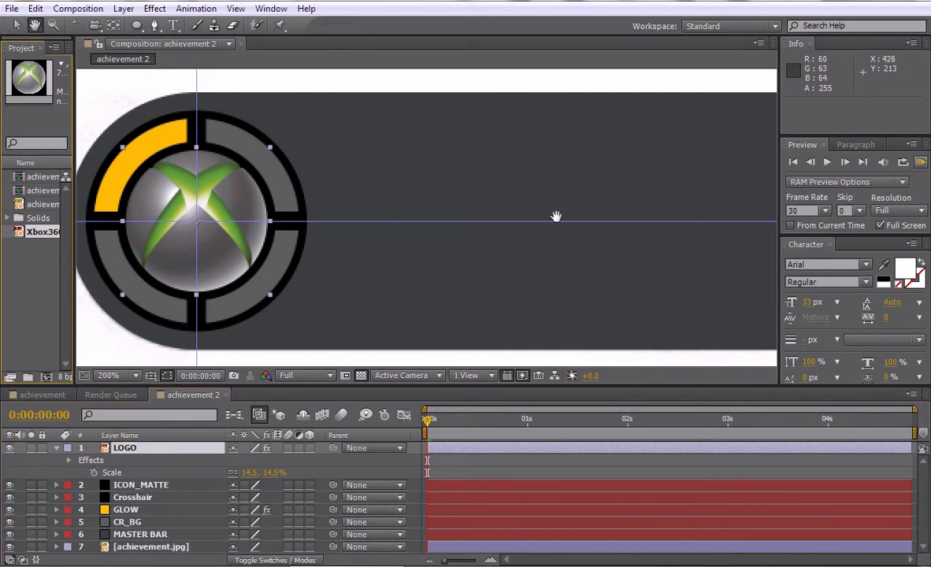
pyautogui.moveTo(555, 216); pyautogui.dragTo(444, 208)
pyautogui.scroll(-2, 444, 209)
pyautogui.scroll(1, 330, 210)
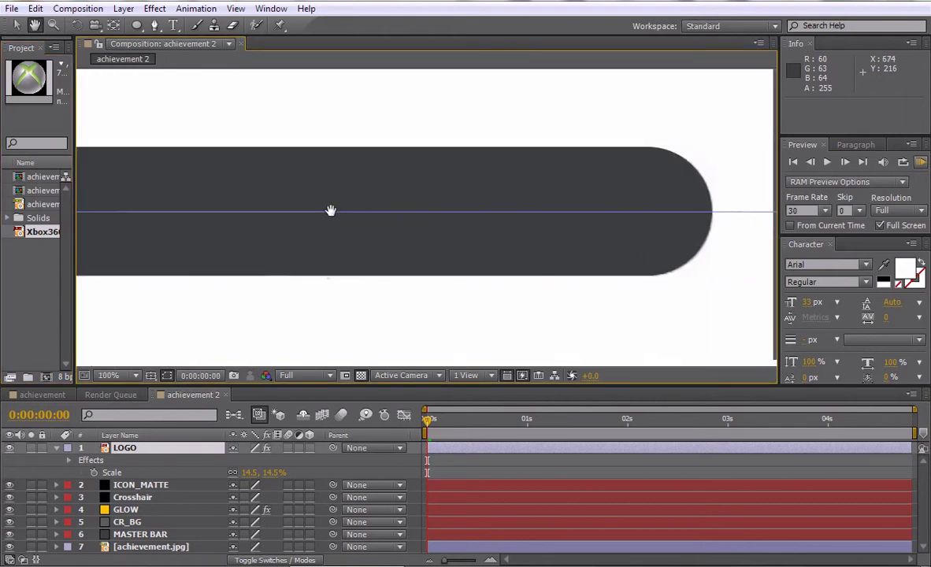
pyautogui.scroll(-1, 440, 232)
pyautogui.scroll(-1, 440, 232)
pyautogui.scroll(1, 393, 240)
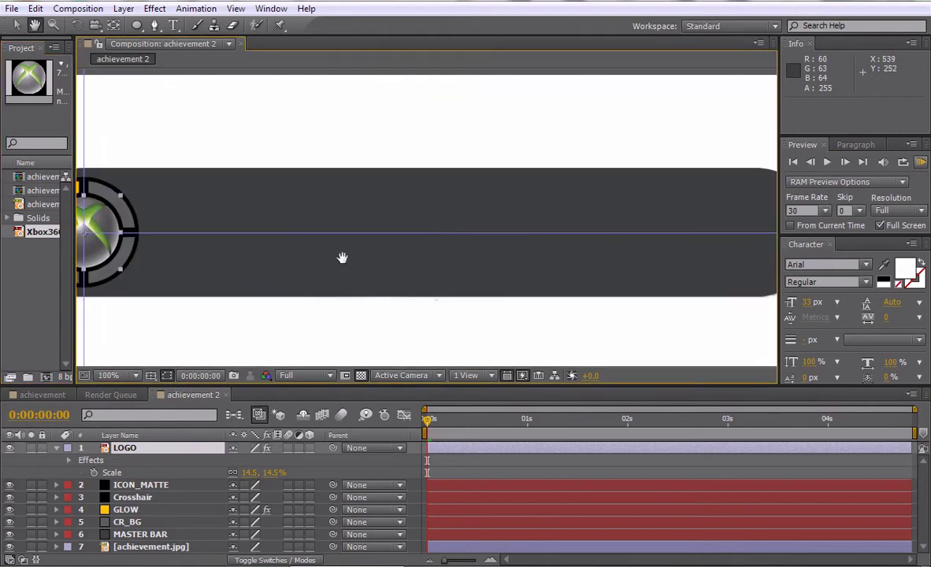
pyautogui.press('v')
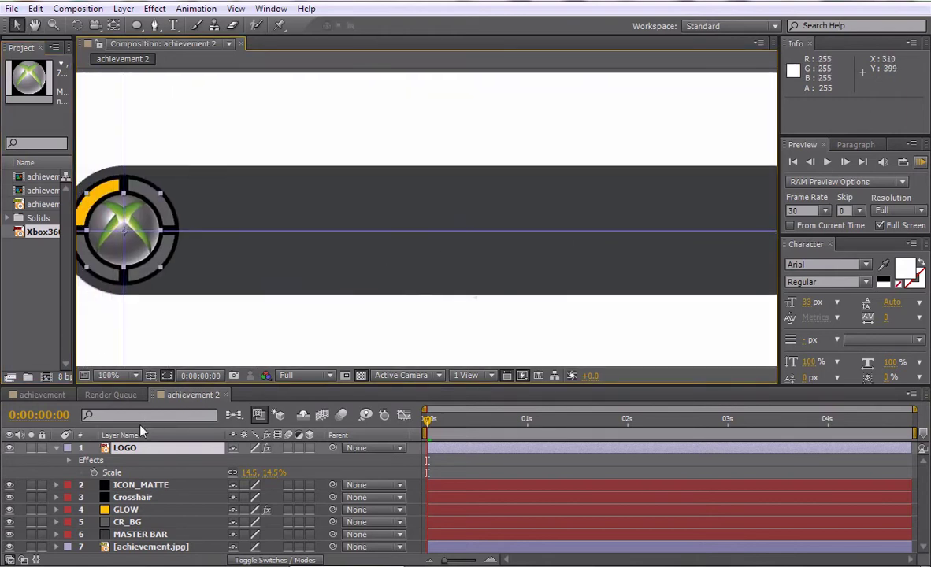
pyautogui.click(56, 448)
pyautogui.click(136, 512)
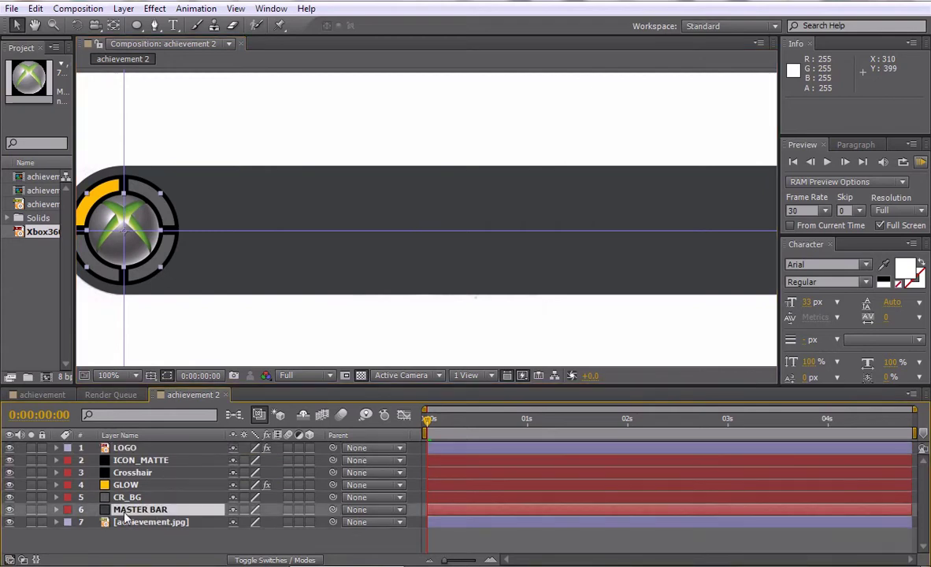
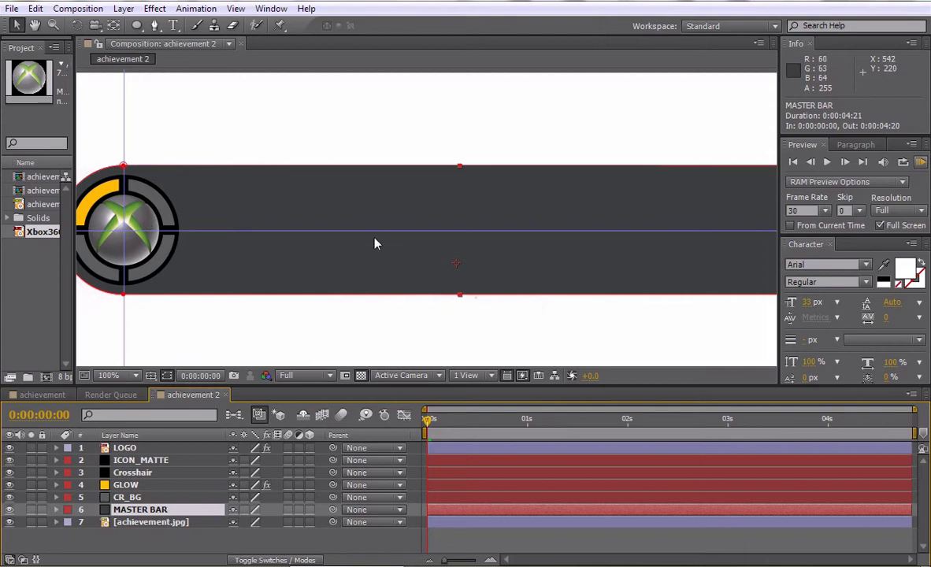
# Reveal the MASTER BAR layer's Mask Path and set its first keyframe at 0:00:00:13
pyautogui.moveTo(240, 252); pyautogui.dragTo(303, 246)
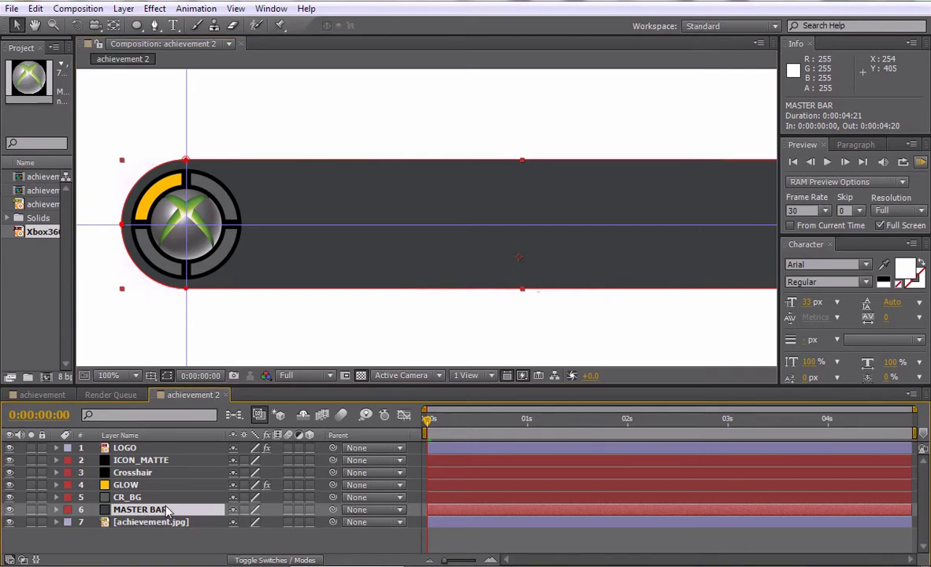
pyautogui.press('m')
pyautogui.click(126, 536)
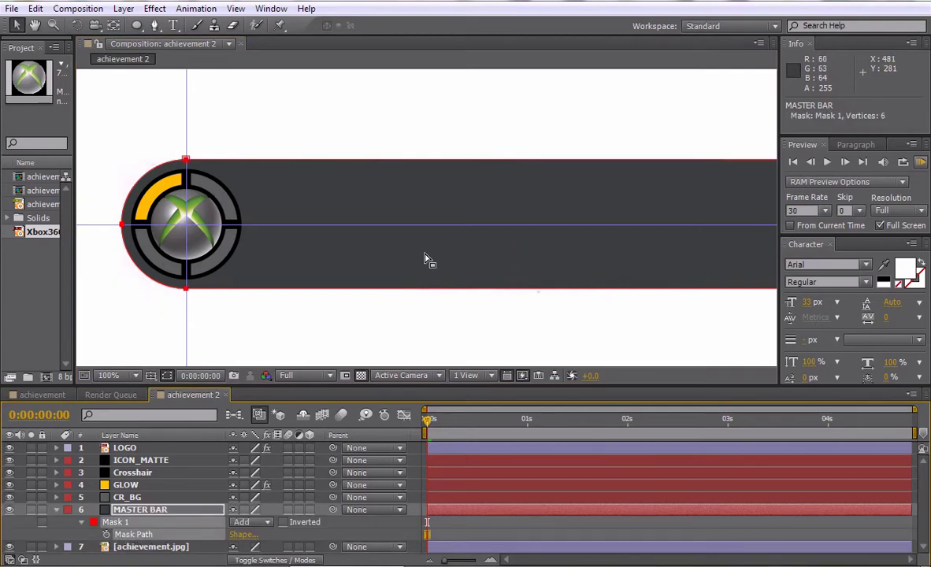
pyautogui.press('space')
pyautogui.moveTo(610, 220); pyautogui.dragTo(528, 228)
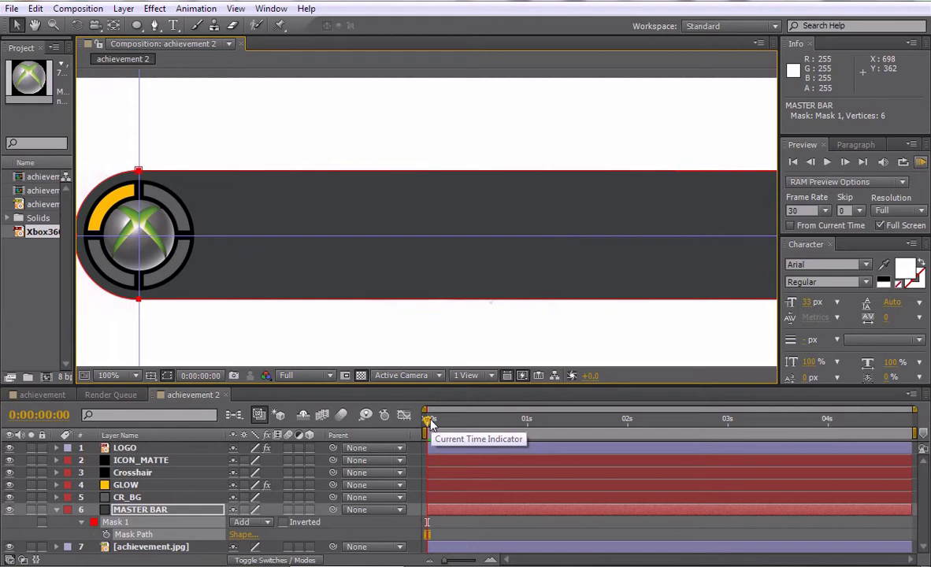
pyautogui.moveTo(431, 423); pyautogui.dragTo(445, 424)
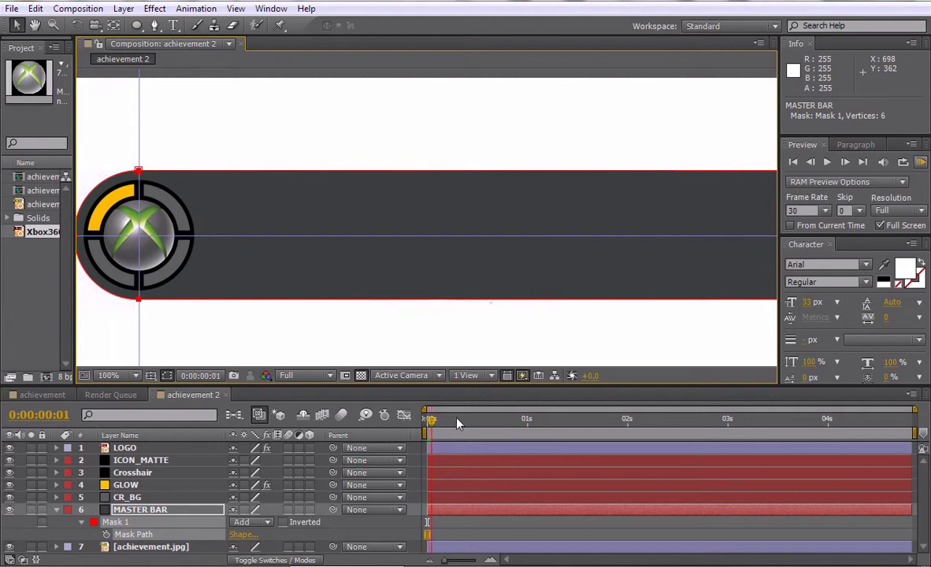
pyautogui.moveTo(457, 424); pyautogui.dragTo(484, 424)
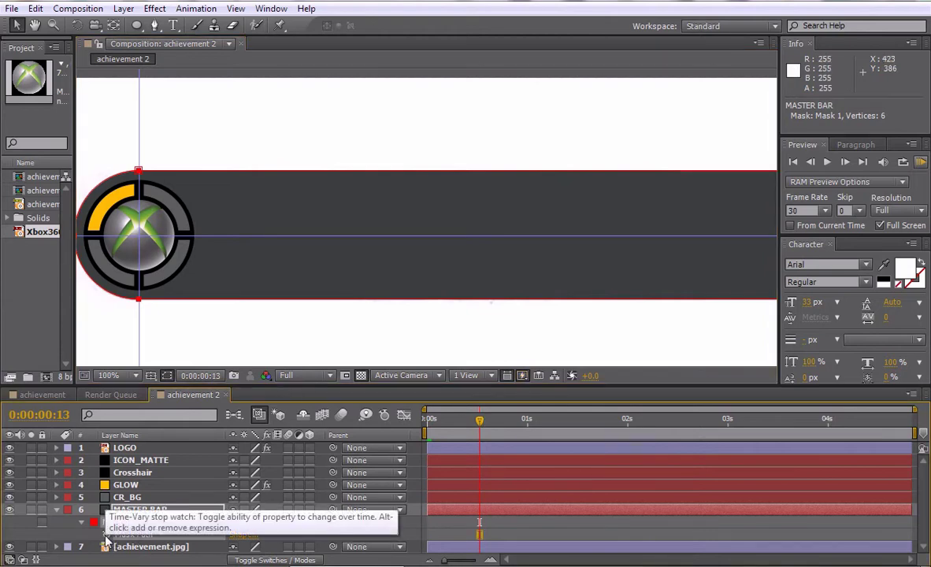
pyautogui.click(106, 535)
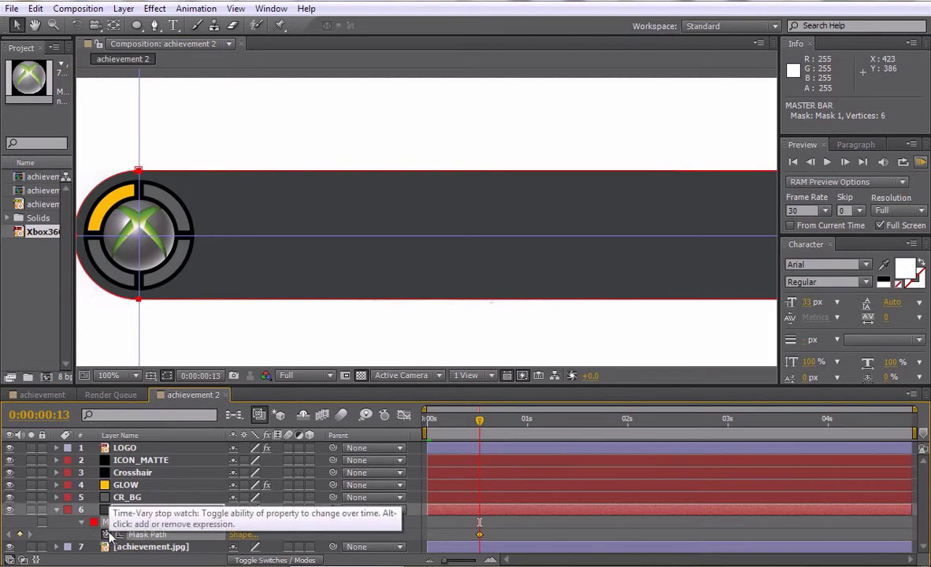
# At 0:00:00:10, shift the three right-end vertices of the MASTER BAR mask left until the mask forms a circle around the logo
pyautogui.scroll(-2, 560, 270)
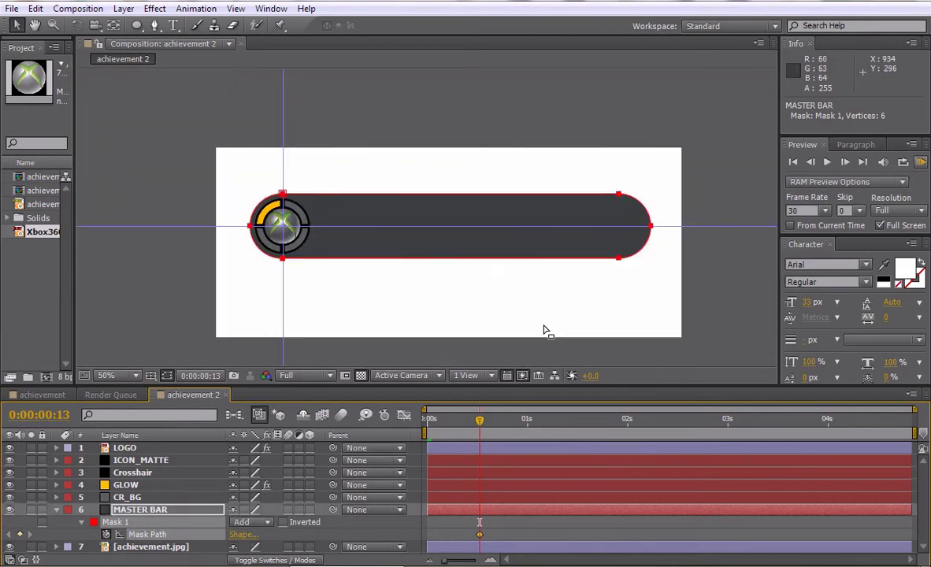
pyautogui.moveTo(481, 422); pyautogui.dragTo(467, 423)
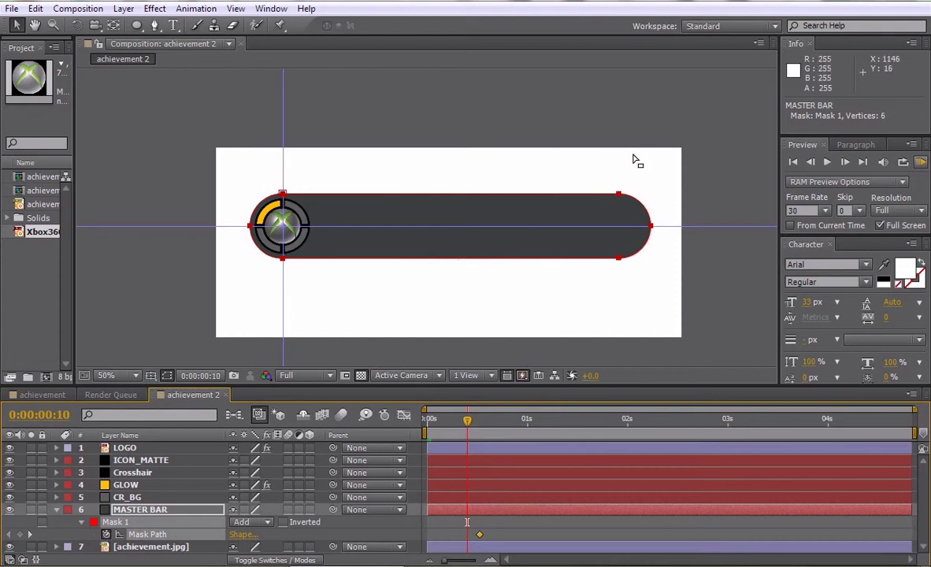
pyautogui.moveTo(587, 99); pyautogui.dragTo(656, 251)
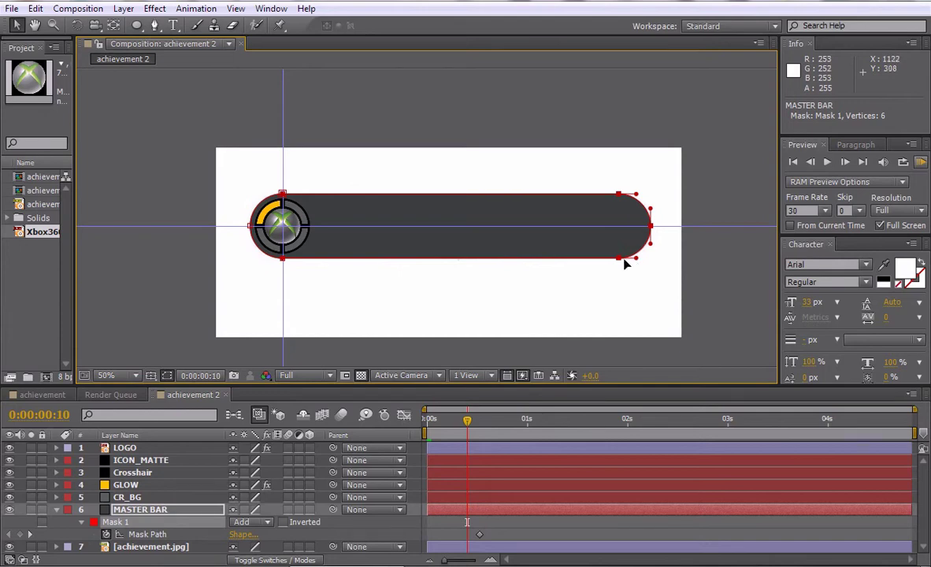
pyautogui.hotkey('shift', 'Left')
pyautogui.hotkey('shift', 'Left')
pyautogui.hotkey('shift', 'Left')
pyautogui.hotkey('shift', 'Left')
pyautogui.hotkey('shift', 'Left')
pyautogui.hotkey('shift', 'Left')
pyautogui.hotkey('shift', 'Left')
pyautogui.hotkey('shift', 'Left')
pyautogui.hotkey('shift', 'Left')
pyautogui.hotkey('shift', 'Left')
pyautogui.hotkey('shift', 'Left')
pyautogui.hotkey('shift', 'Left')
pyautogui.hotkey('shift', 'Left')
pyautogui.hotkey('shift', 'Left')
pyautogui.hotkey('shift', 'Left')
pyautogui.hotkey('shift', 'Left')
pyautogui.hotkey('shift', 'Left')
pyautogui.hotkey('shift', 'Left')
pyautogui.hotkey('shift', 'Left')
pyautogui.hotkey('shift', 'Left')
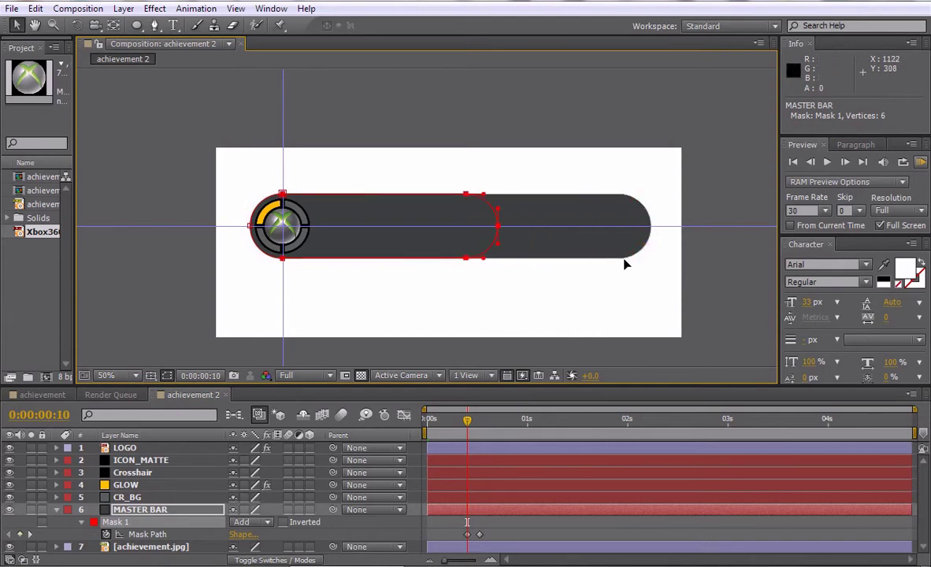
pyautogui.hotkey('shift', 'Left')
pyautogui.hotkey('shift', 'Left')
pyautogui.hotkey('shift', 'Left')
pyautogui.hotkey('shift', 'Left')
pyautogui.hotkey('shift', 'Left')
pyautogui.hotkey('shift', 'Left')
pyautogui.hotkey('shift', 'Left')
pyautogui.hotkey('shift', 'Left')
pyautogui.hotkey('shift', 'Left')
pyautogui.hotkey('shift', 'Left')
pyautogui.hotkey('shift', 'Left')
pyautogui.hotkey('shift', 'Left')
pyautogui.hotkey('shift', 'Left')
pyautogui.hotkey('shift', 'Left')
pyautogui.hotkey('shift', 'Left')
pyautogui.hotkey('shift', 'Left')
pyautogui.hotkey('shift', 'Left')
pyautogui.hotkey('shift', 'Left')
pyautogui.hotkey('shift', 'Left')
pyautogui.hotkey('shift', 'Left')
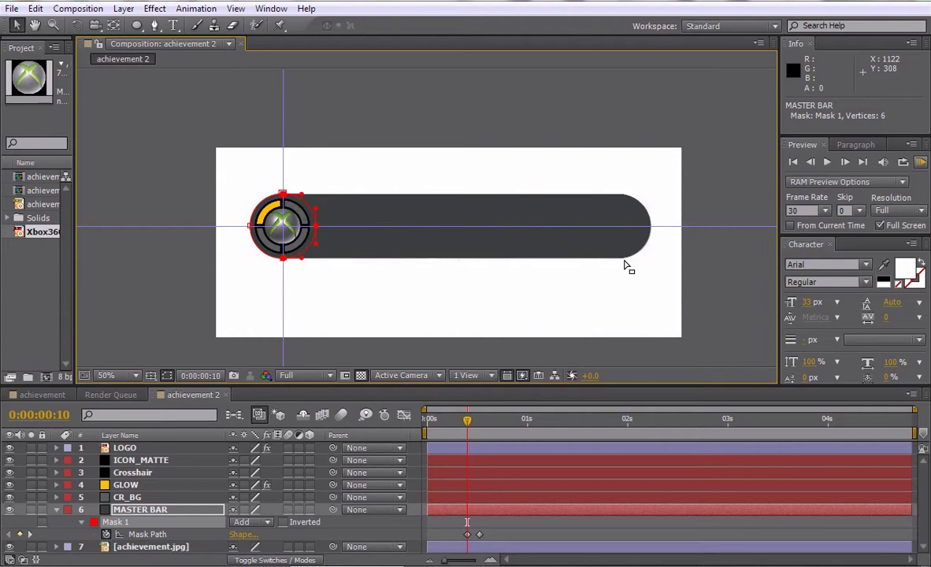
pyautogui.press('.')
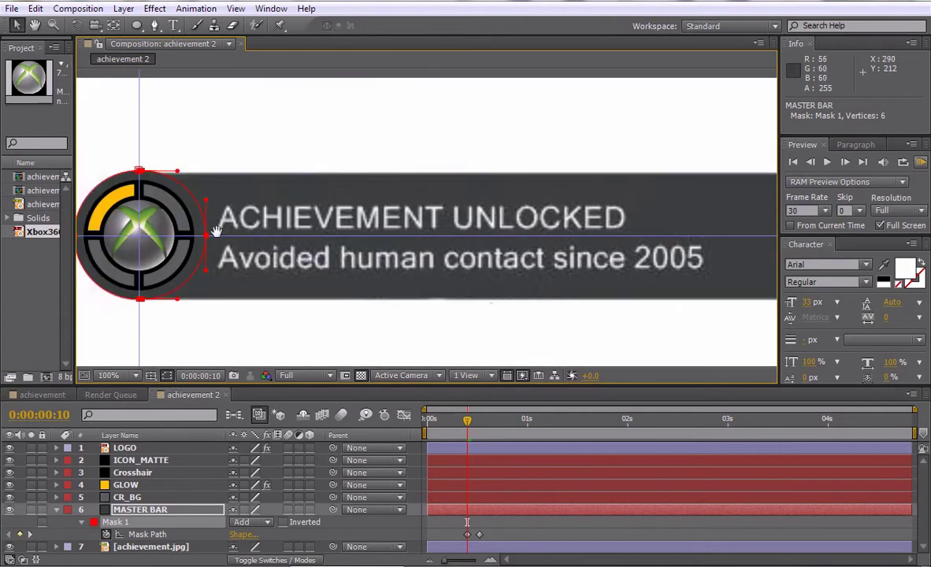
pyautogui.scroll(4, 216, 233)
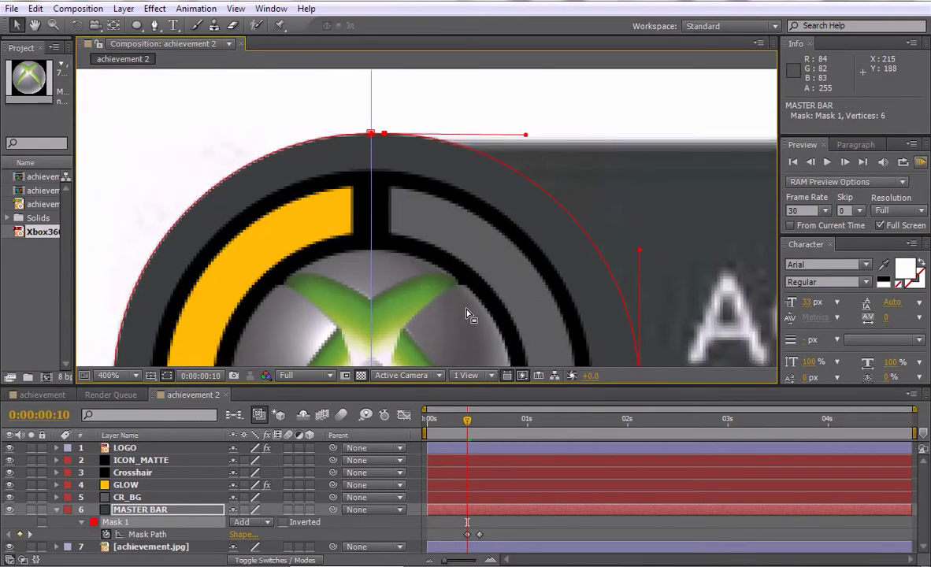
pyautogui.moveTo(467, 315); pyautogui.dragTo(437, 260)
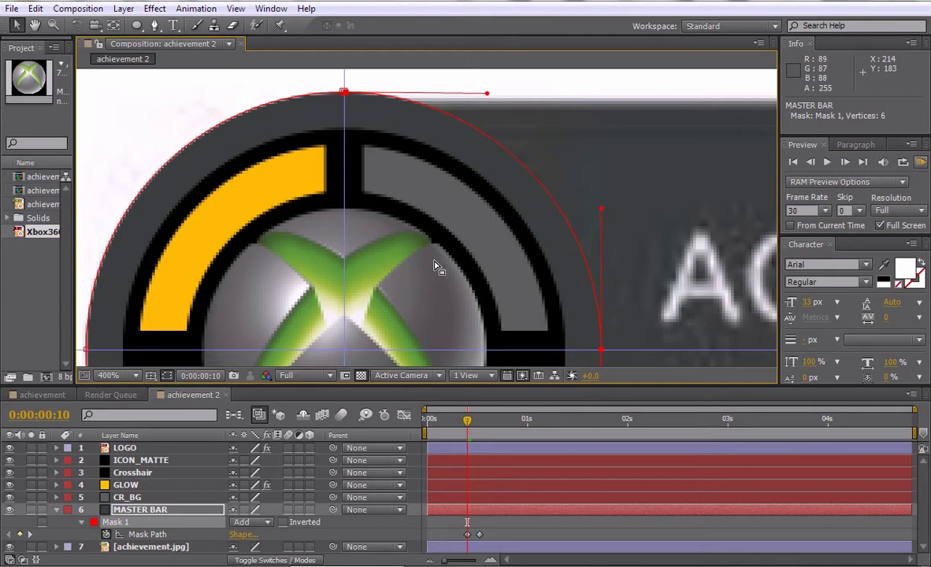
pyautogui.press('/')
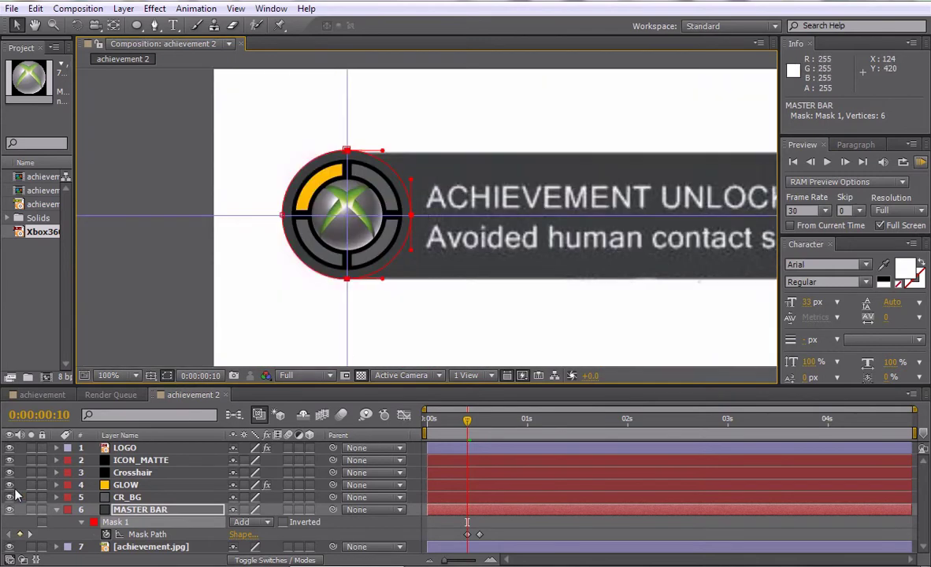
# Deselect the mask and hide the achievement.jpg reference layer
pyautogui.press('F2')
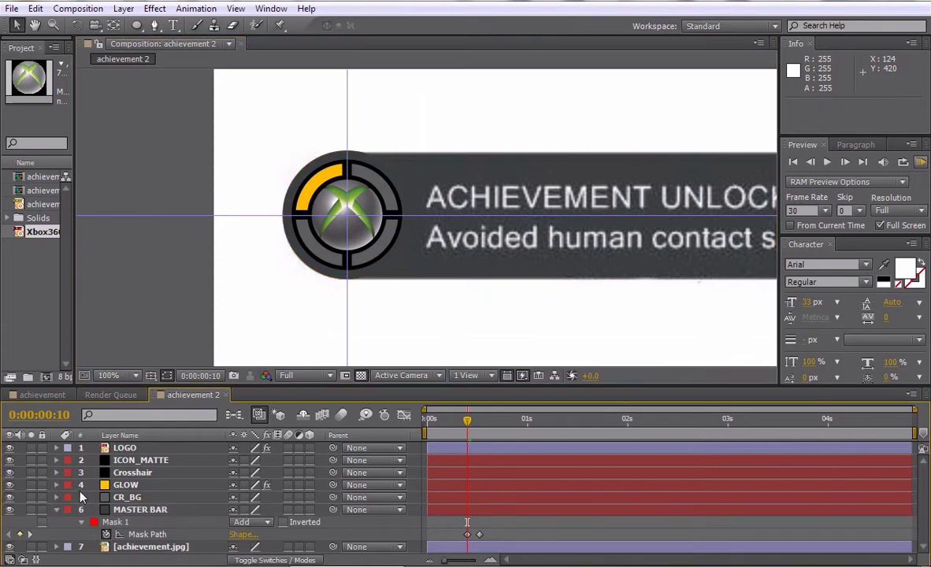
pyautogui.click(10, 510)
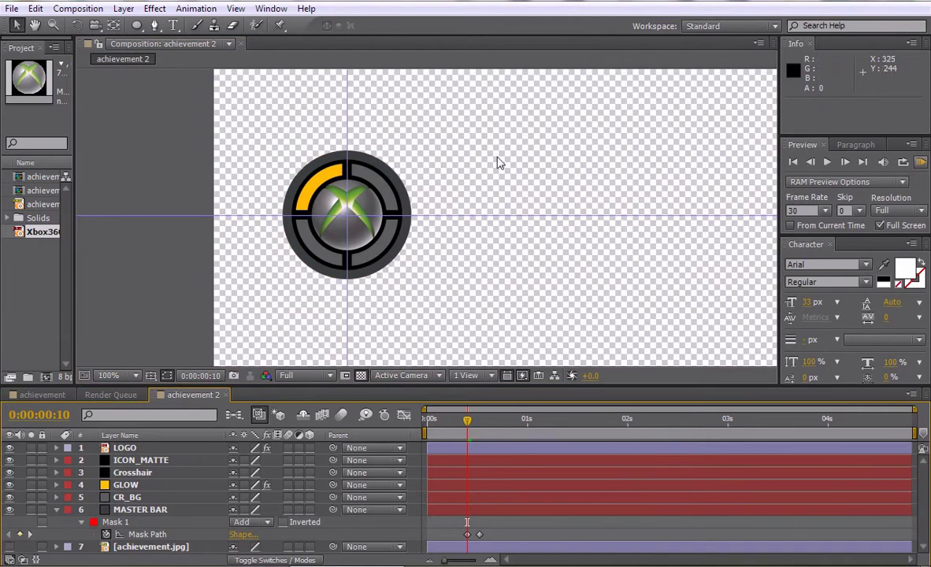
pyautogui.moveTo(530, 245); pyautogui.dragTo(320, 236)
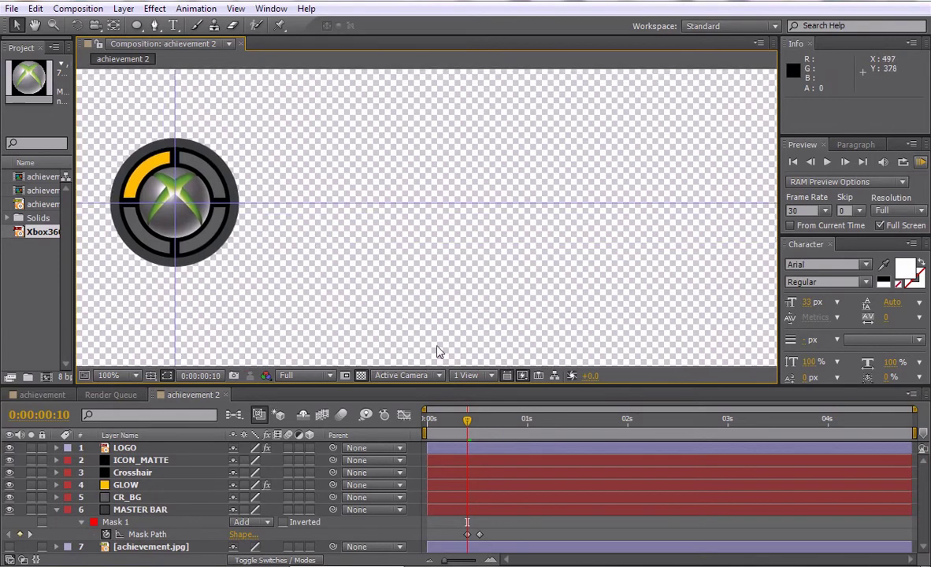
# Add a Mask Path keyframe holding the full-length MASTER BAR shape at 0:00:03:04
pyautogui.moveTo(470, 426); pyautogui.dragTo(694, 423)
pyautogui.moveTo(610, 318); pyautogui.dragTo(504, 316)
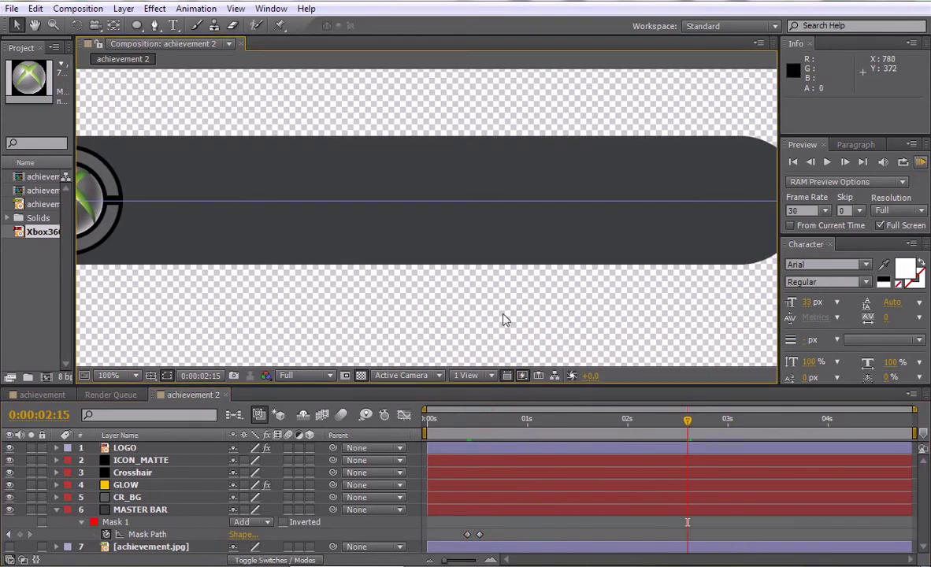
pyautogui.scroll(-2, 504, 319)
pyautogui.moveTo(687, 423); pyautogui.dragTo(746, 425)
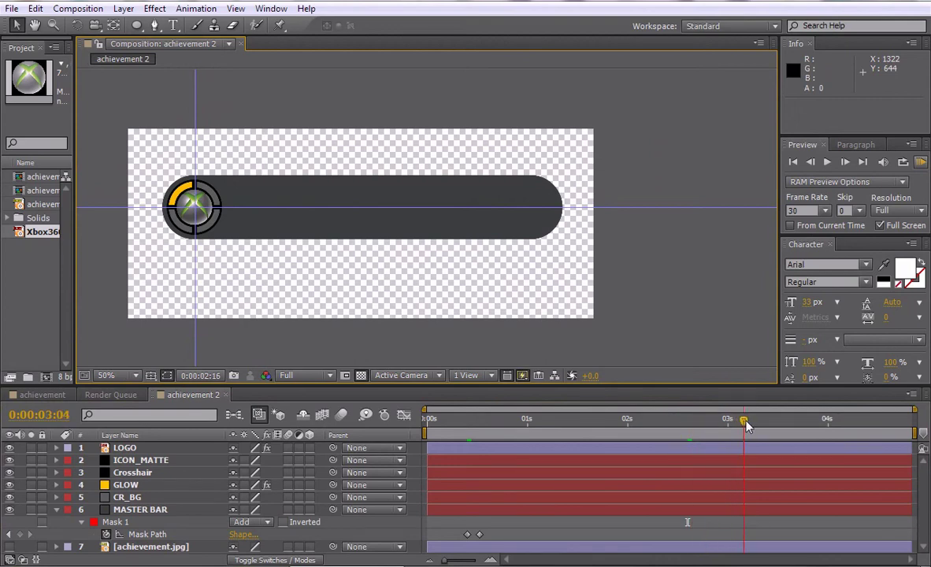
pyautogui.click(20, 534)
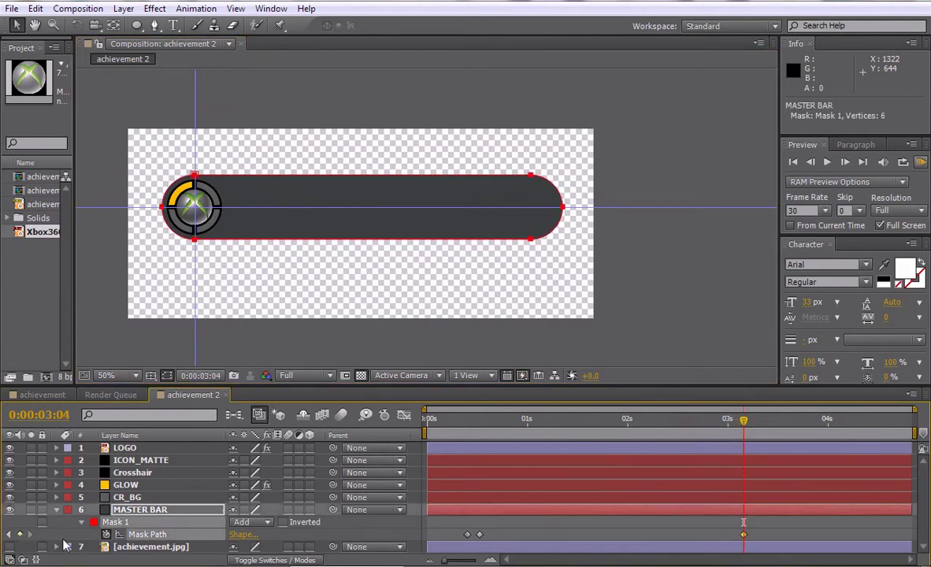
# Copy the circular Mask Path keyframe from 0:00:00:10 and paste it at 0:00:03:06
pyautogui.click(467, 534)
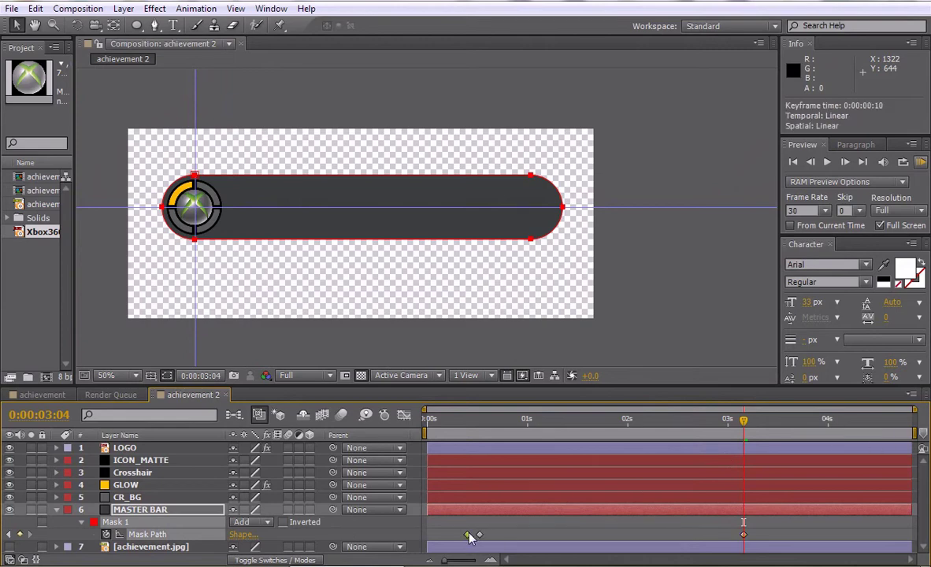
pyautogui.hotkey('ctrl', 'c')
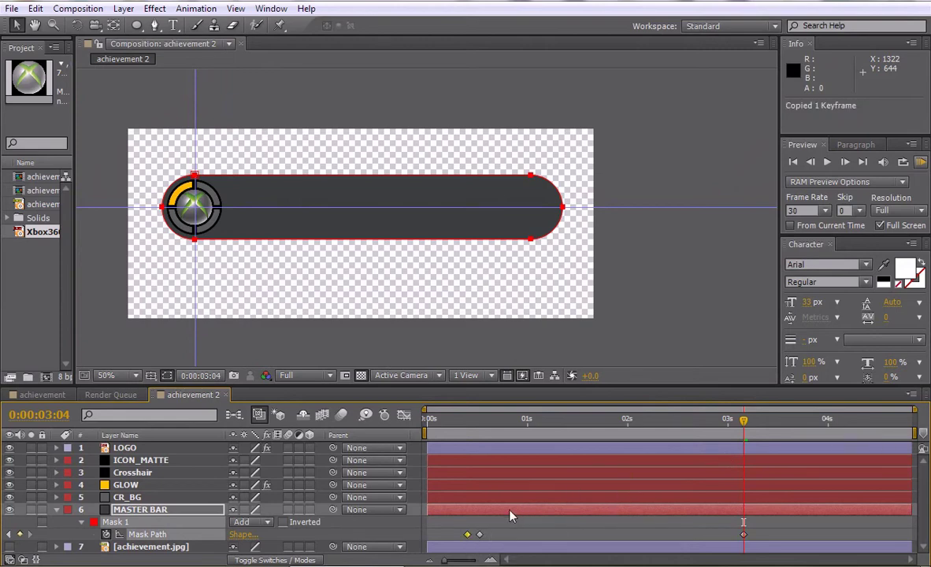
pyautogui.click(750, 429)
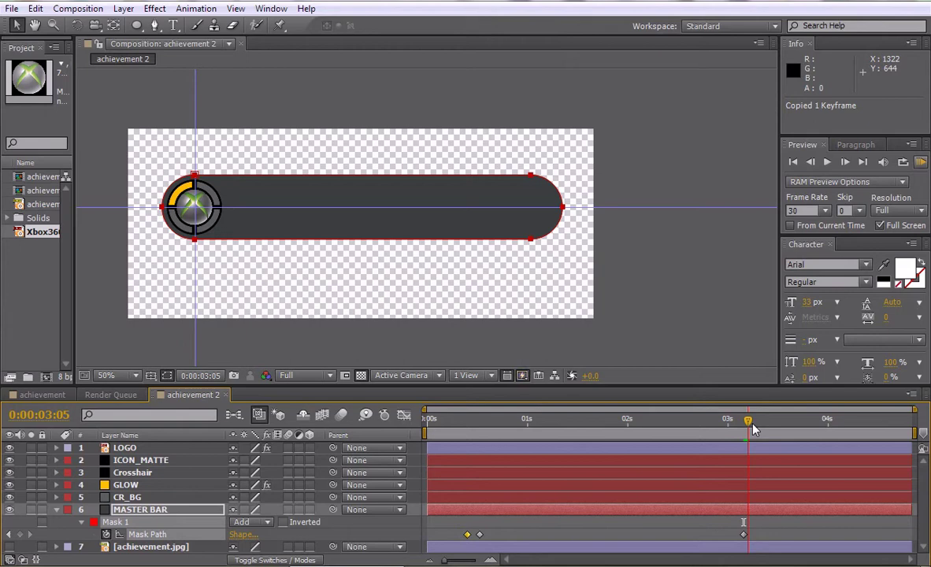
pyautogui.click(752, 429)
pyautogui.hotkey('ctrl', 'v')
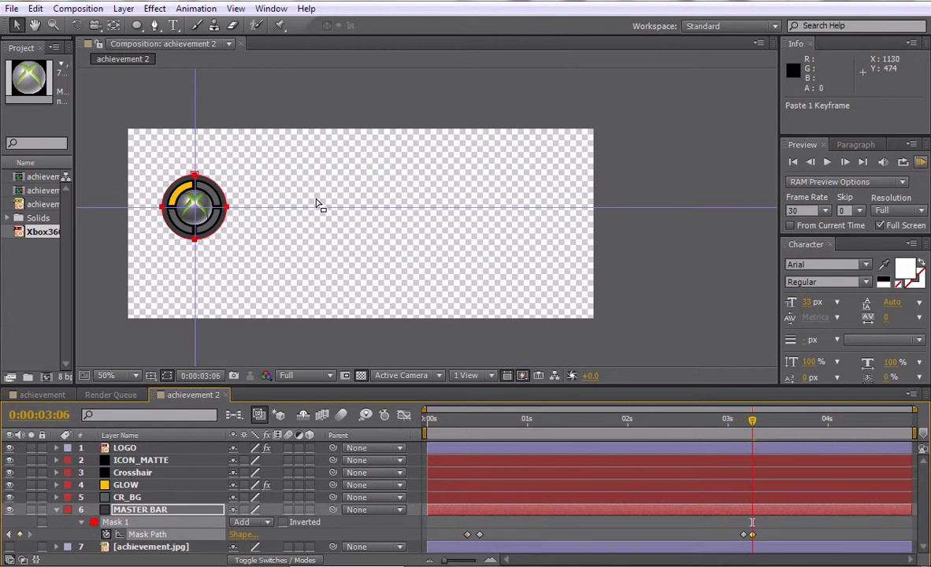
# End the work area at about 0:00:03:12 and trim the composition to it
pyautogui.moveTo(405, 176); pyautogui.dragTo(566, 158)
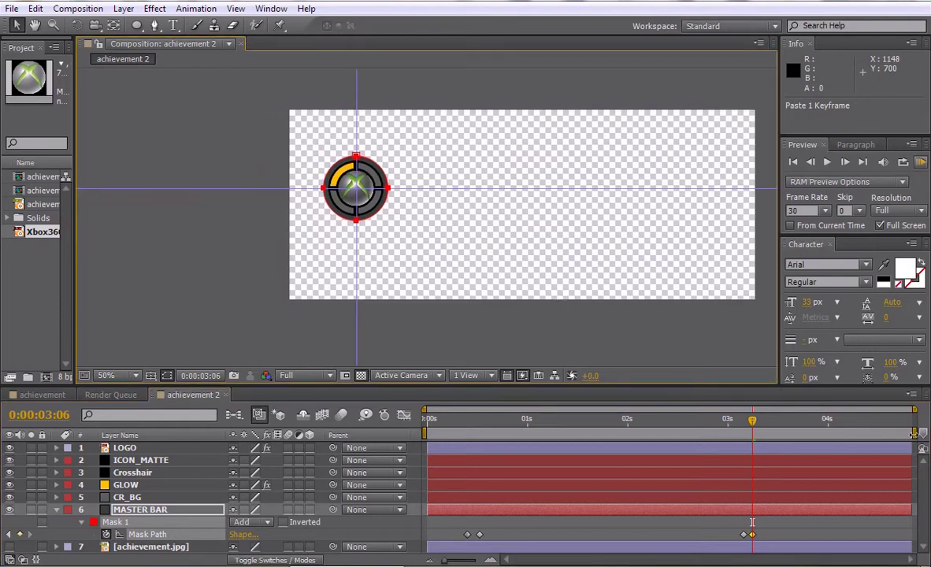
pyautogui.moveTo(913, 432); pyautogui.dragTo(782, 450)
pyautogui.rightClick(758, 431)
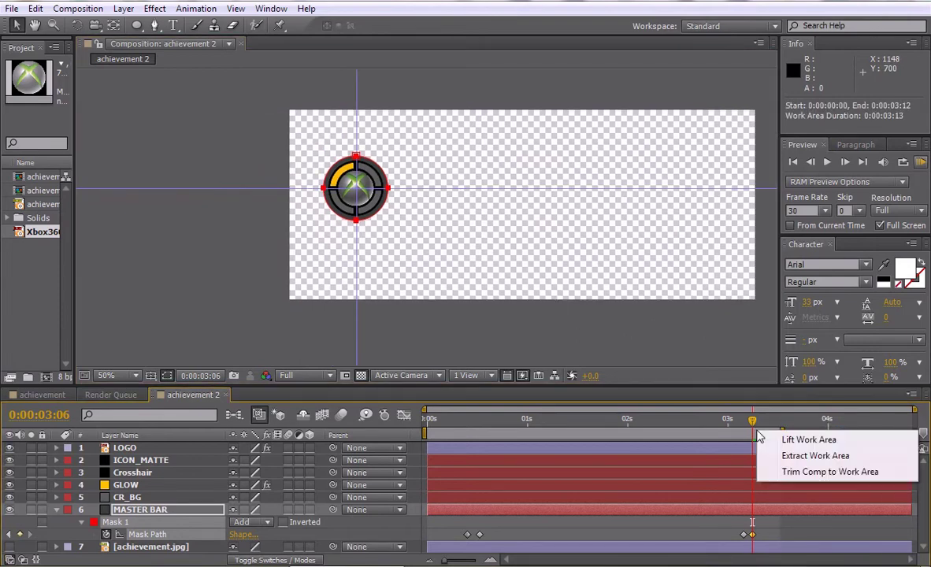
pyautogui.click(803, 470)
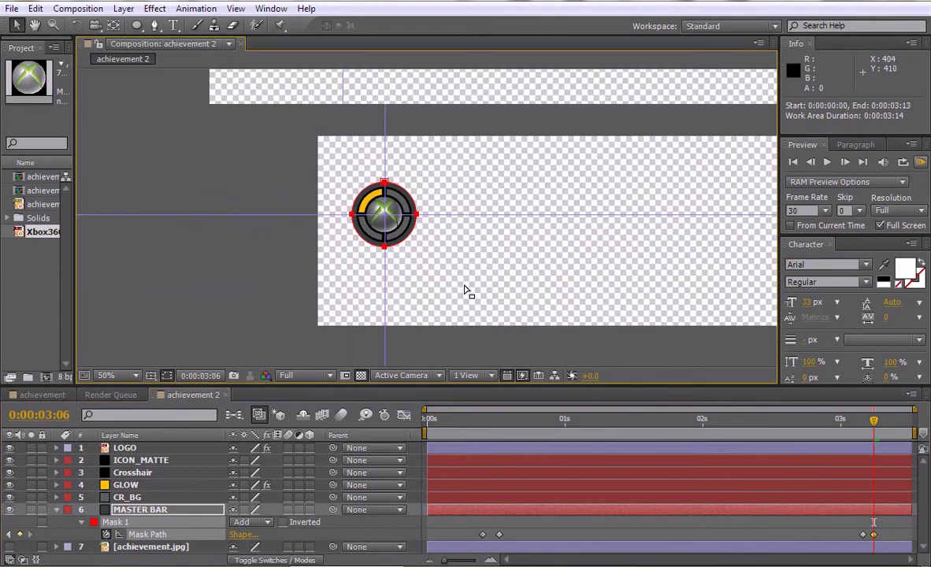
# Set the current time to 0:00:00:10 and collapse the MASTER BAR layer's properties
pyautogui.scroll(1, 464, 289)
pyautogui.moveTo(452, 273); pyautogui.dragTo(425, 291)
pyautogui.moveTo(872, 419); pyautogui.dragTo(483, 447)
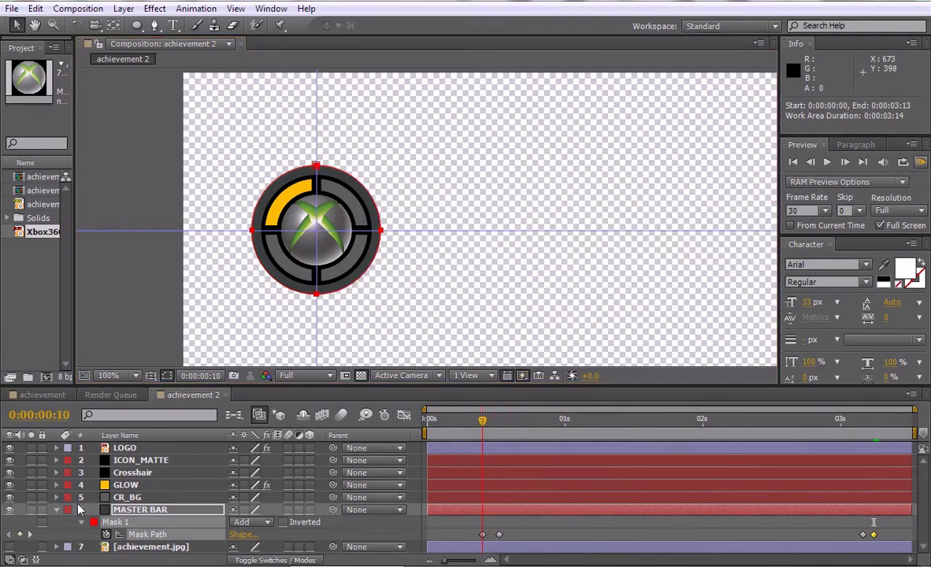
pyautogui.click(56, 510)
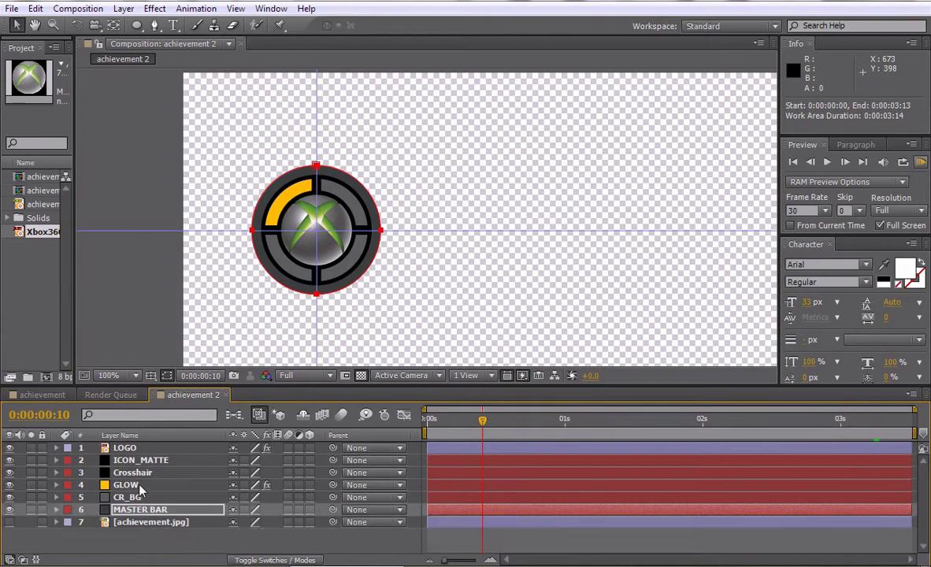
# Reveal the GLOW layer's Rotation and start keyframing it at 0:00:00:00 with 0 rotation
pyautogui.click(139, 485)
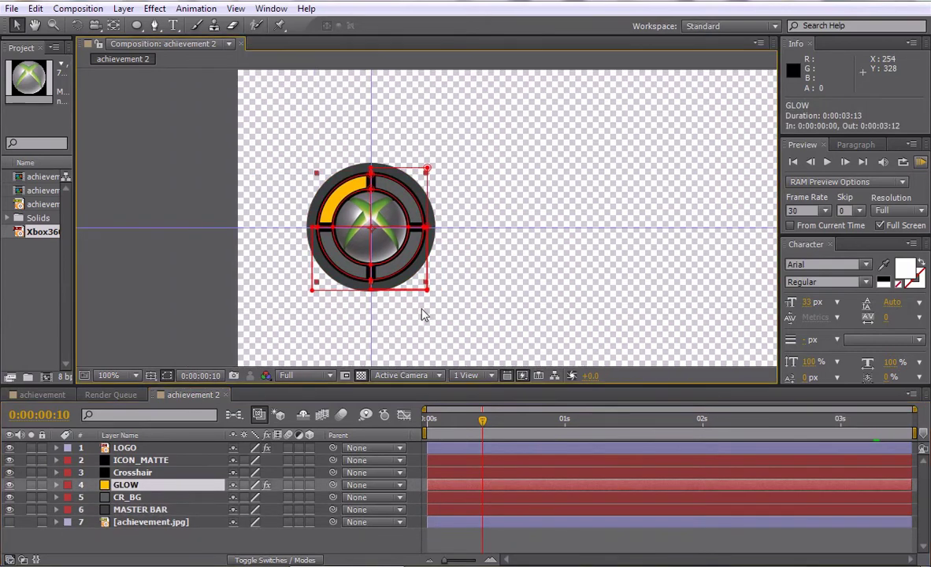
pyautogui.scroll(3, 423, 315)
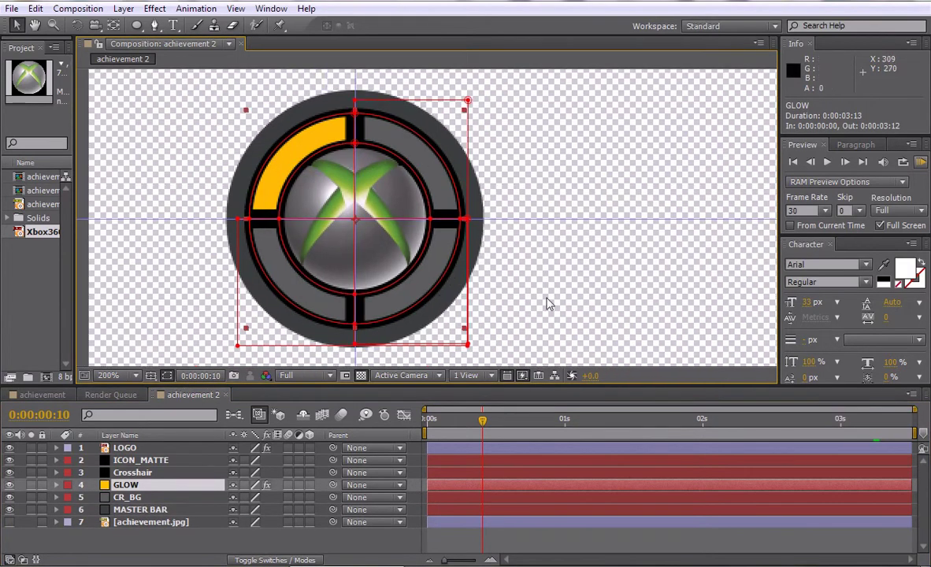
pyautogui.moveTo(549, 304); pyautogui.dragTo(490, 318)
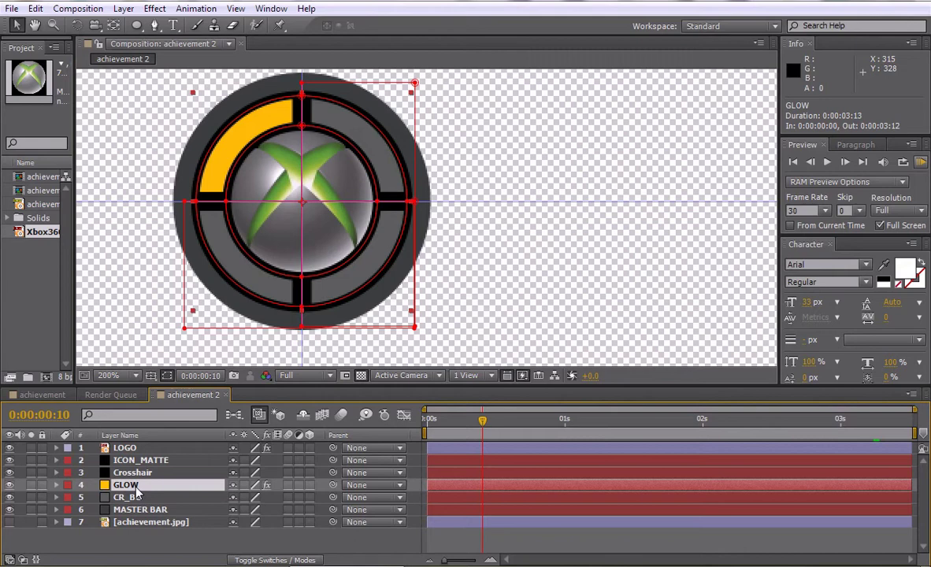
pyautogui.press('r')
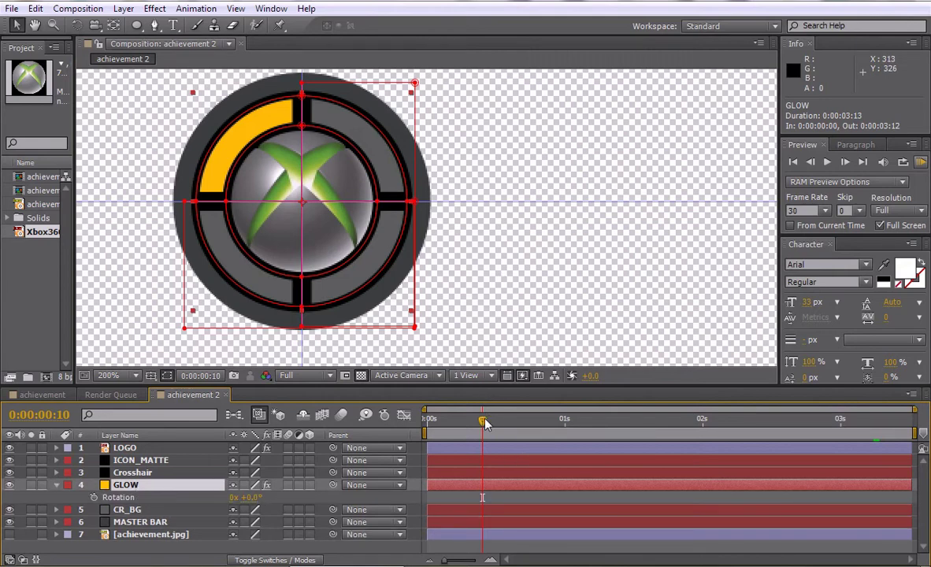
pyautogui.moveTo(482, 424); pyautogui.dragTo(432, 400)
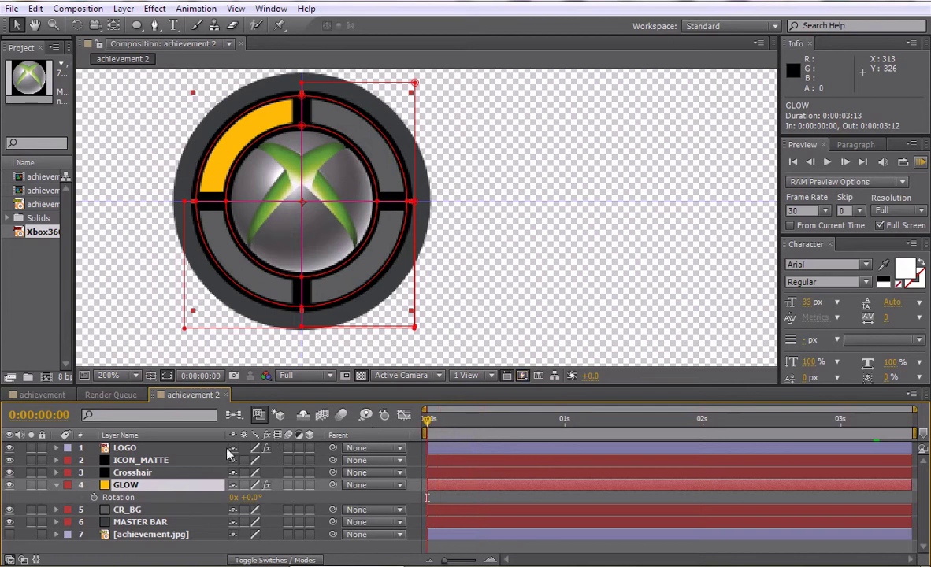
pyautogui.click(93, 498)
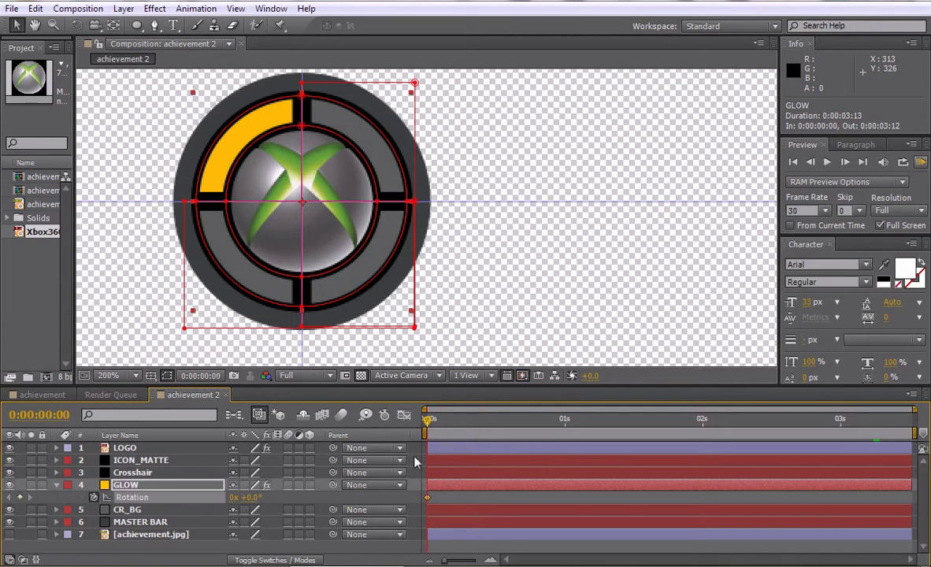
# Add a GLOW Rotation keyframe of 21 full revolutions at 0:00:03:12
pyautogui.press('End')
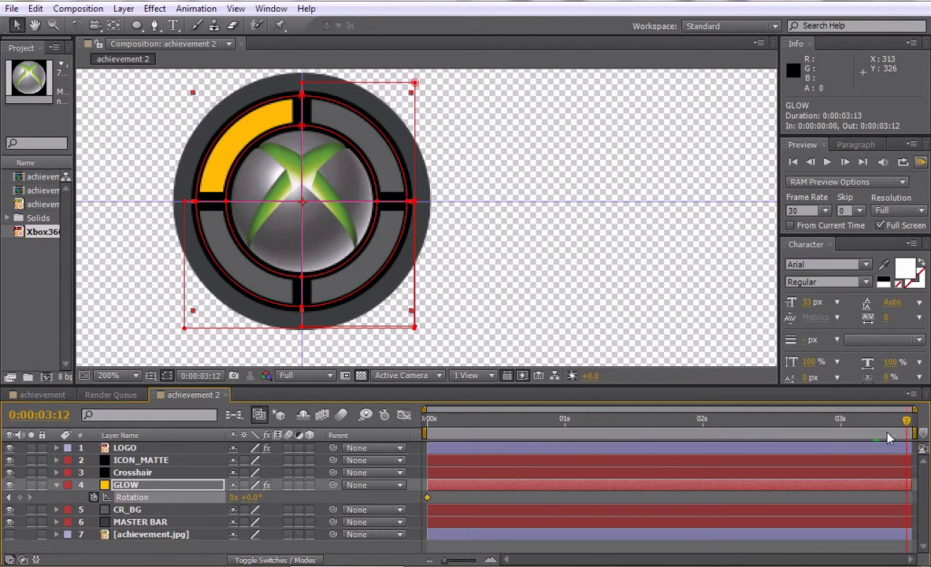
pyautogui.click(233, 496)
pyautogui.press('Return')
# Preview the spinning glow ring full screen from 0:00:00:00
pyautogui.moveTo(906, 425); pyautogui.dragTo(411, 453)
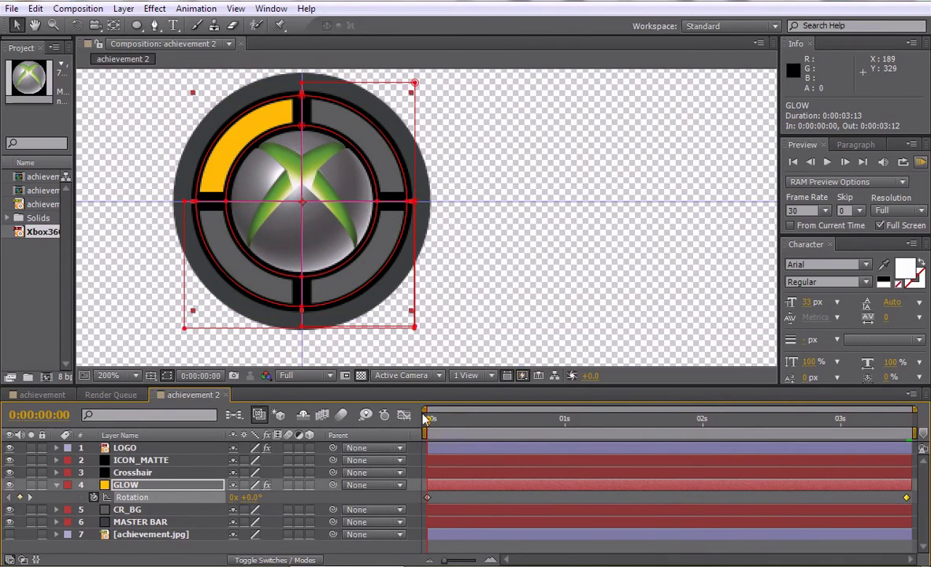
pyautogui.press(',')
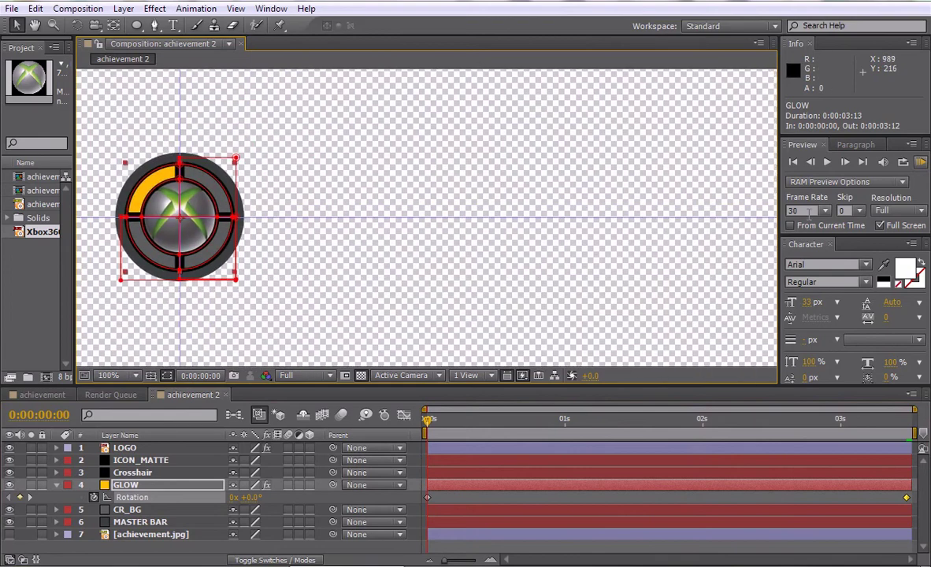
pyautogui.click(919, 163)
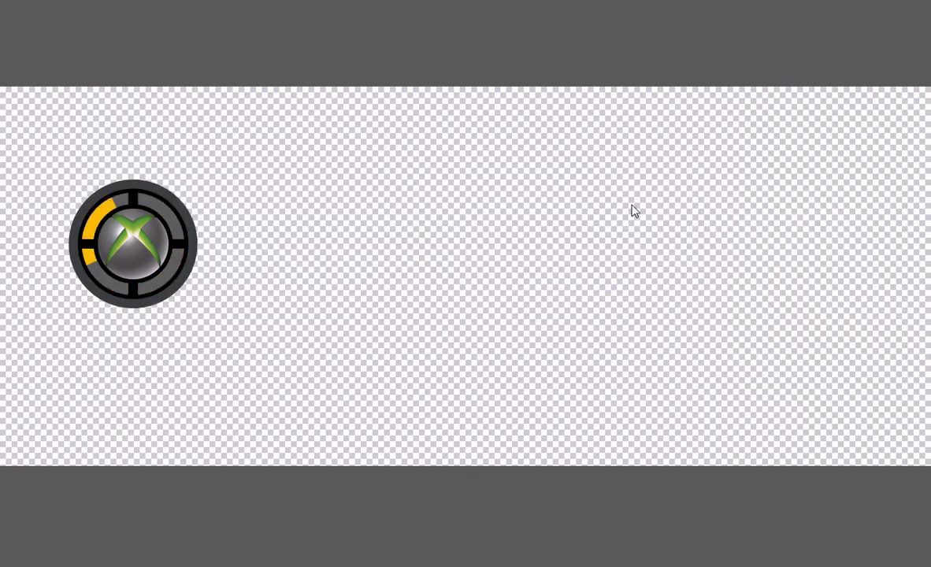
pyautogui.click(444, 241)
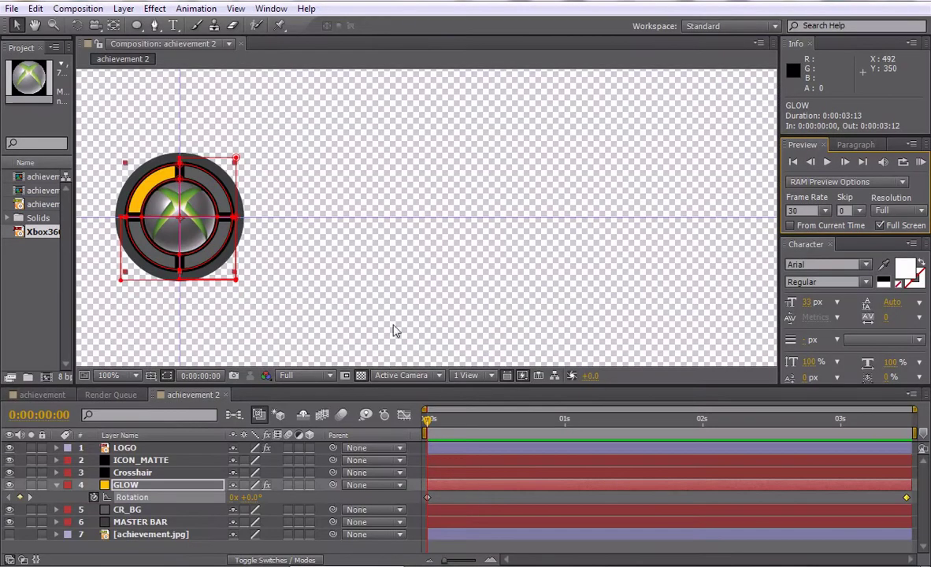
# Set the GLOW layer's Rotation keyframe at 0:00:03:12 to 15 full revolutions
pyautogui.press('pagedown')
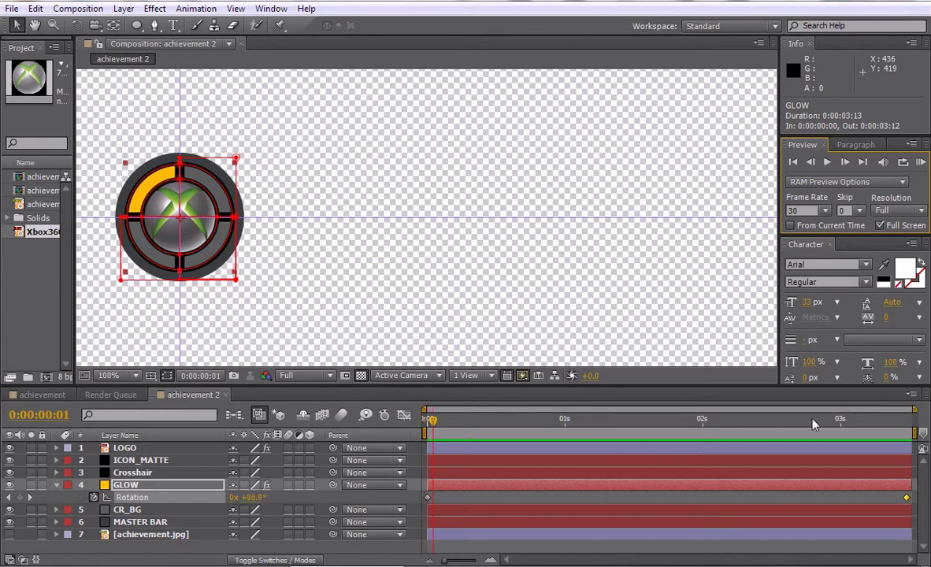
pyautogui.moveTo(885, 421); pyautogui.dragTo(913, 420)
pyautogui.click(235, 498)
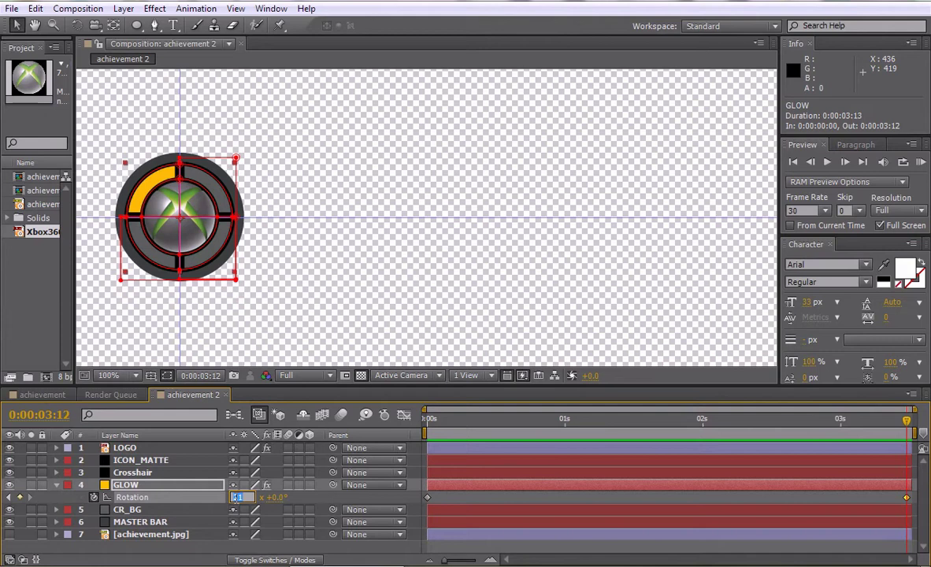
pyautogui.write('15')
pyautogui.press('Return')
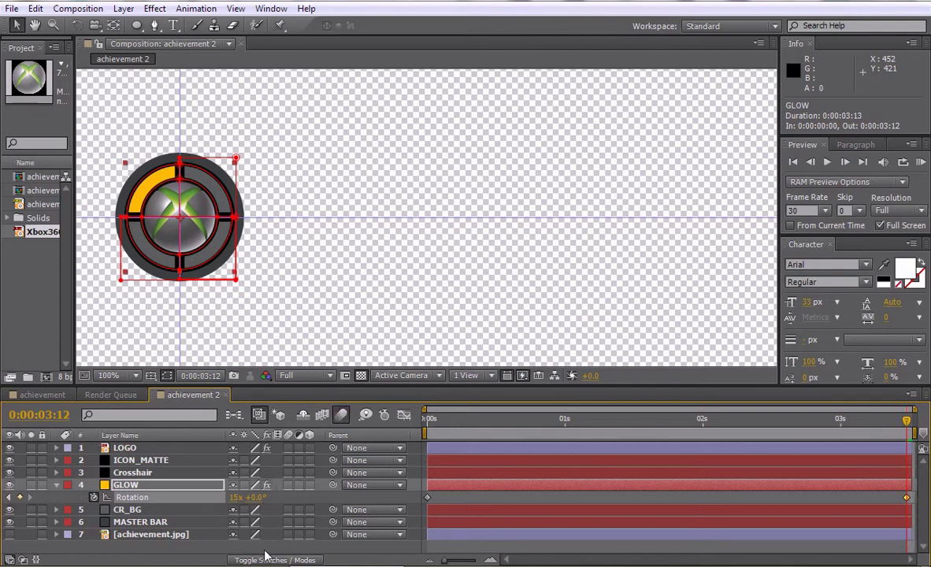
# Enable motion blur for the composition and the GLOW layer, and check the blur at 0:00:00:10
pyautogui.press('F4')
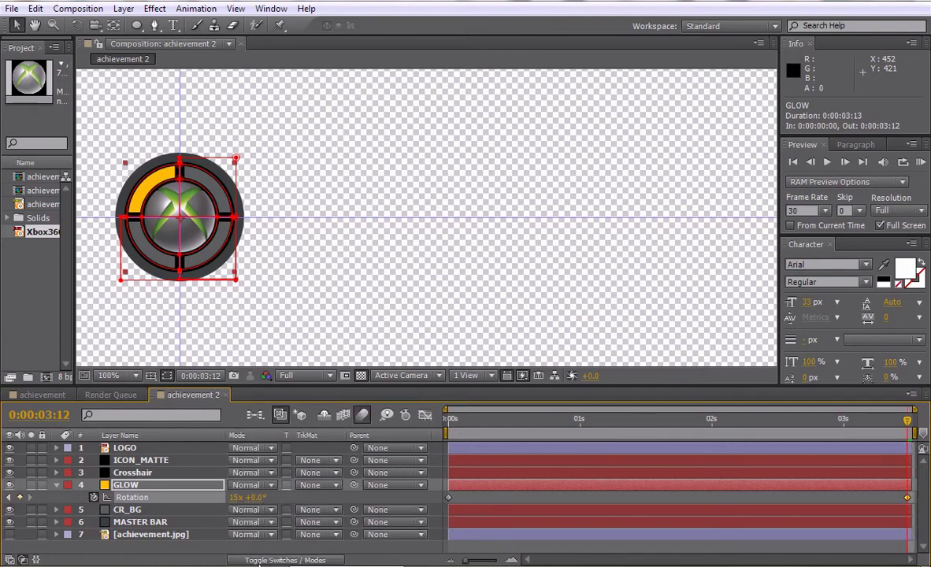
pyautogui.click(260, 561)
pyautogui.click(288, 484)
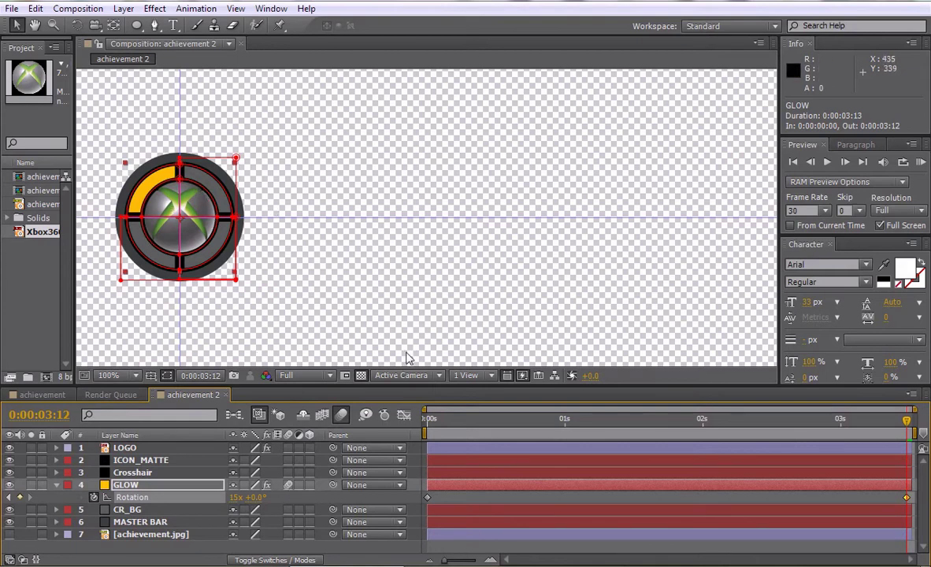
pyautogui.click(482, 423)
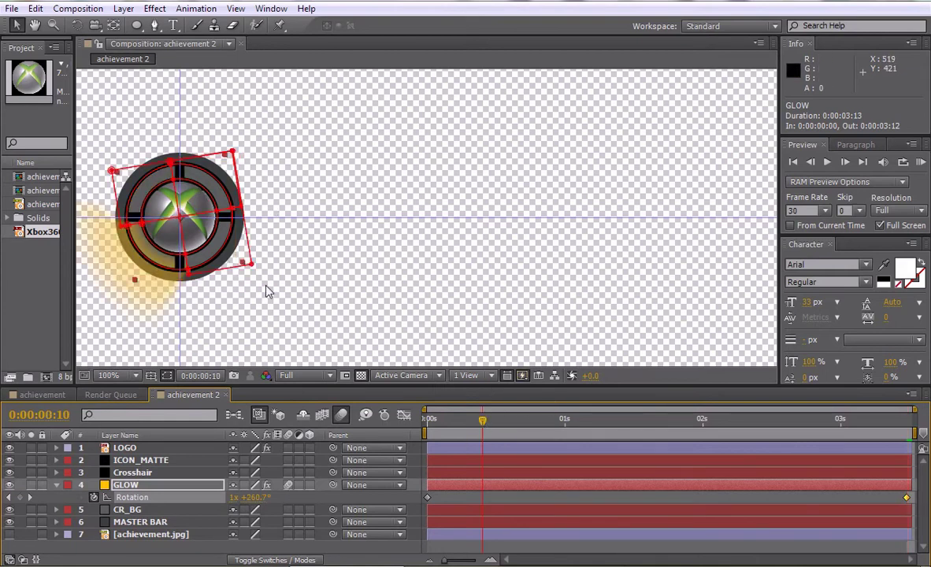
# Adjust the motion blur Shutter Angle in the composition's Advanced settings, trying 0° and larger angles, and apply the settings
pyautogui.rightClick(195, 399)
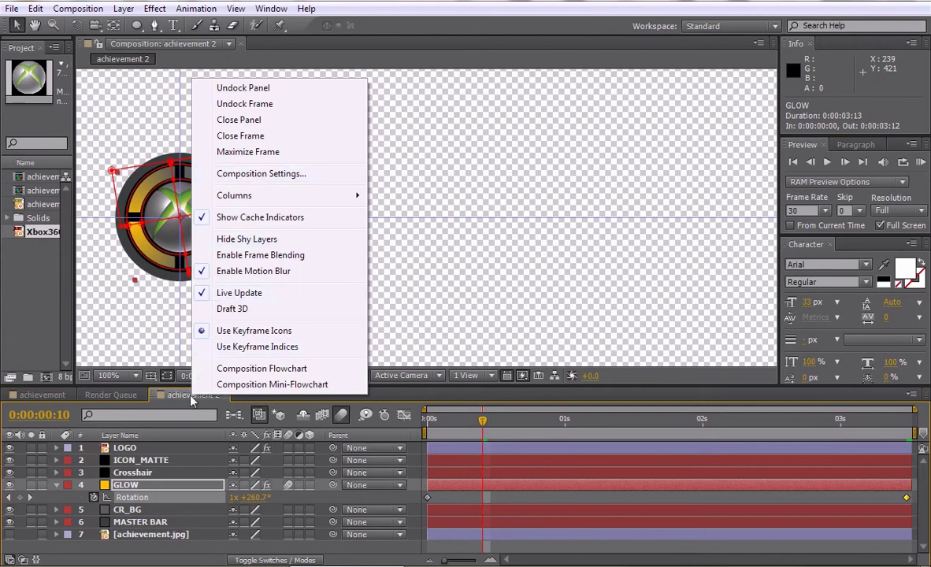
pyautogui.click(260, 177)
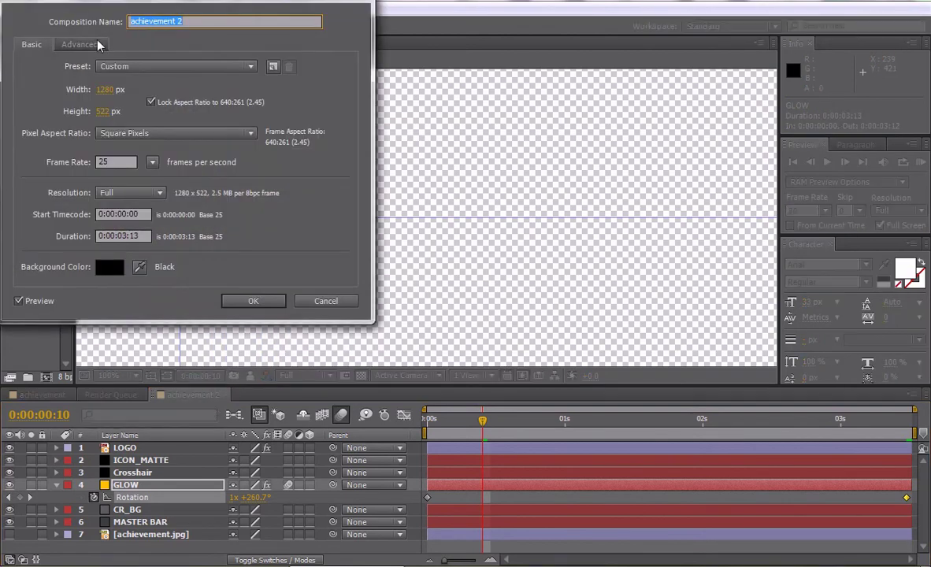
pyautogui.click(79, 46)
pyautogui.moveTo(205, 1); pyautogui.dragTo(523, 45)
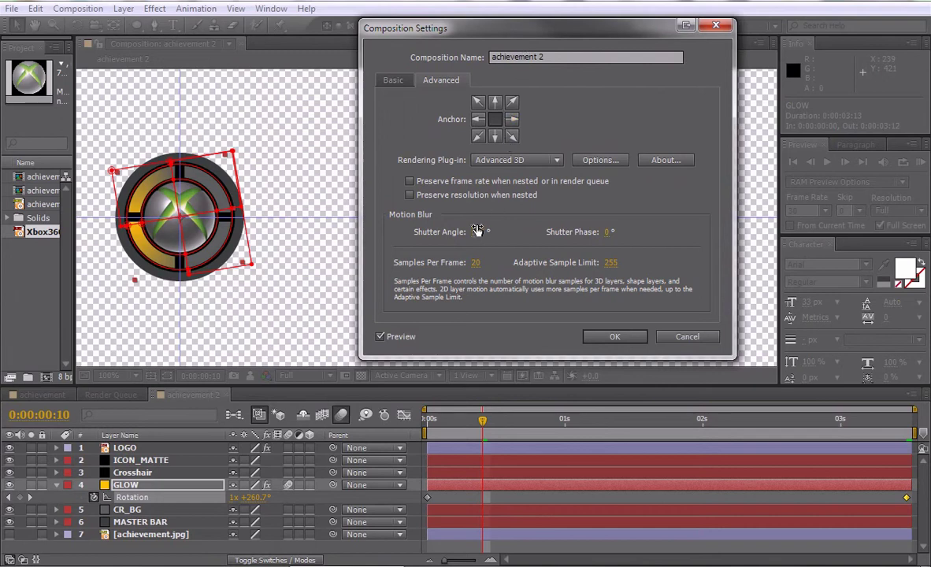
pyautogui.write('0')
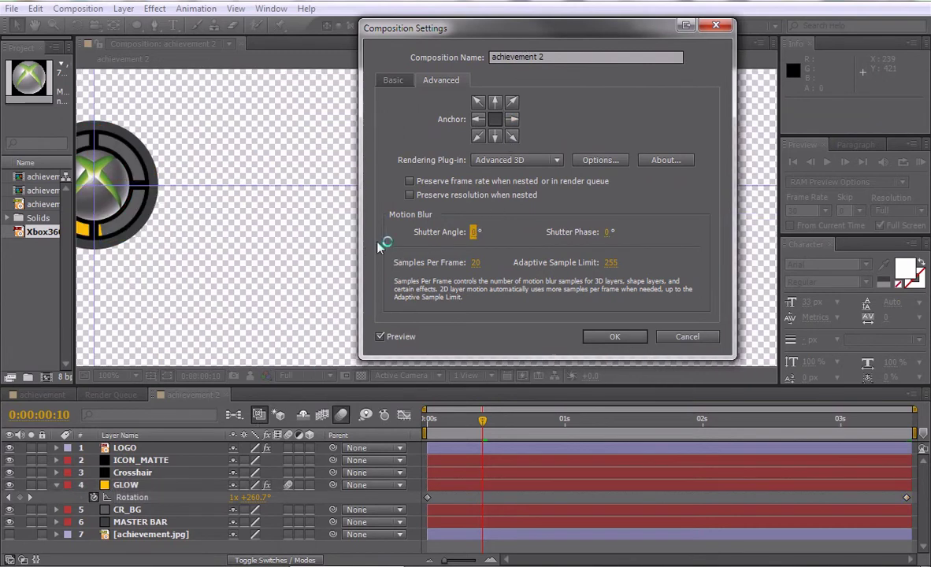
pyautogui.moveTo(477, 233); pyautogui.dragTo(525, 224)
pyautogui.moveTo(490, 233); pyautogui.dragTo(551, 231)
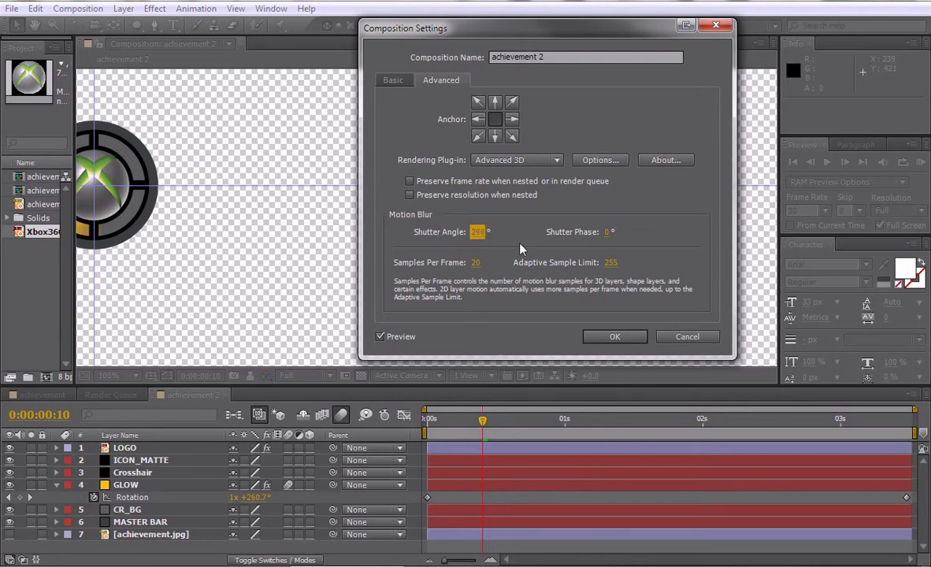
pyautogui.moveTo(479, 235); pyautogui.dragTo(575, 225)
pyautogui.moveTo(685, 206); pyautogui.dragTo(674, 211)
pyautogui.click(604, 337)
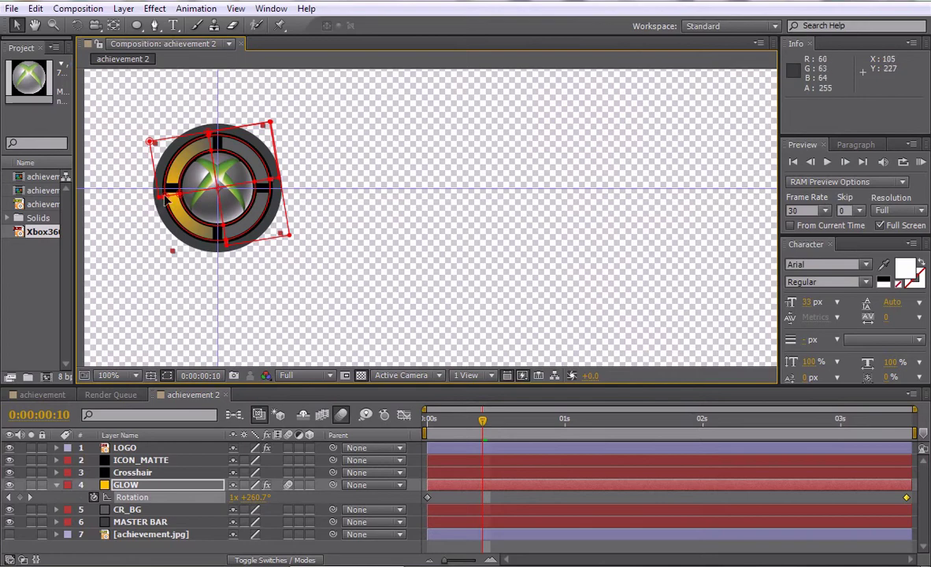
# Preview the blurred spin and set the GLOW layer's Rotation keyframe at 0:00:03:12 to 12 full revolutions
pyautogui.click(920, 161)
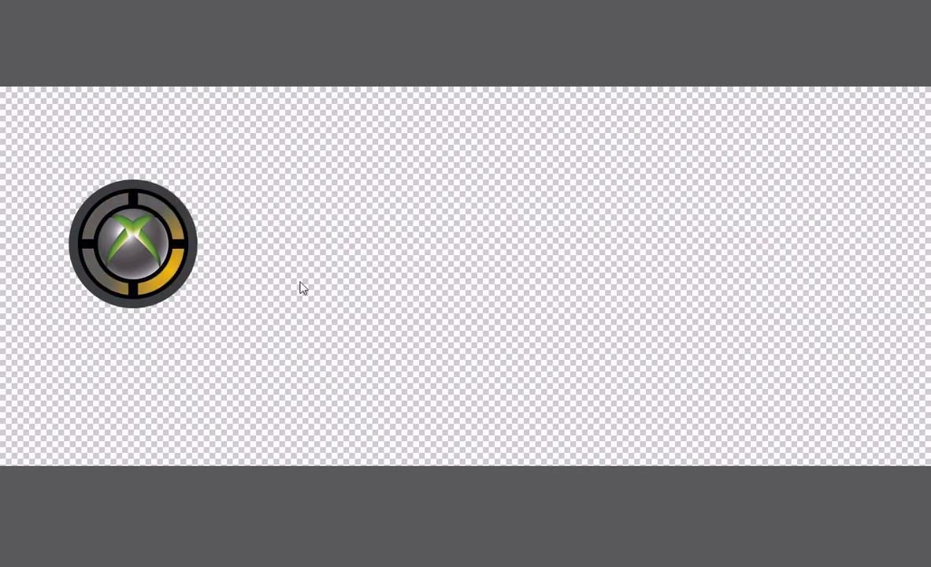
pyautogui.press('space')
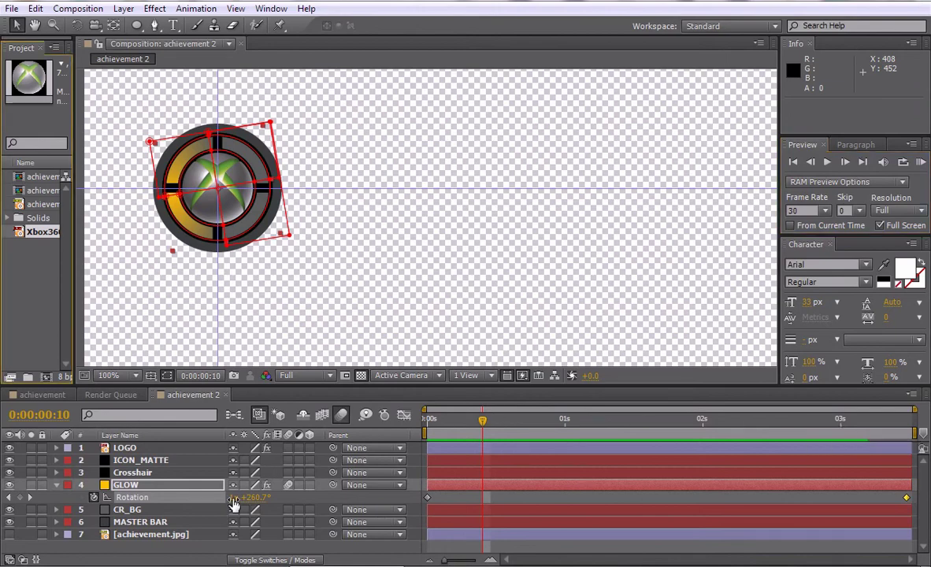
pyautogui.click(630, 429)
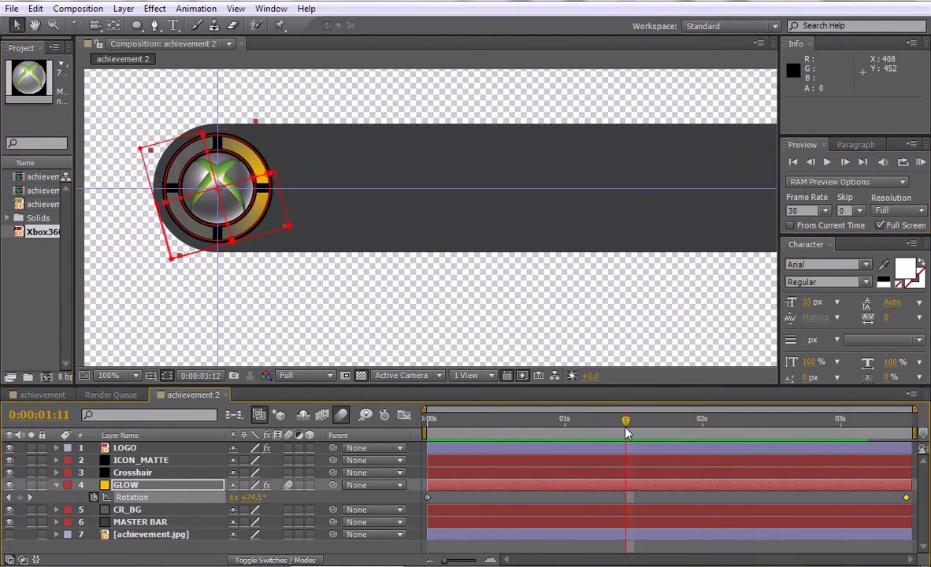
pyautogui.press('End')
pyautogui.click(235, 497)
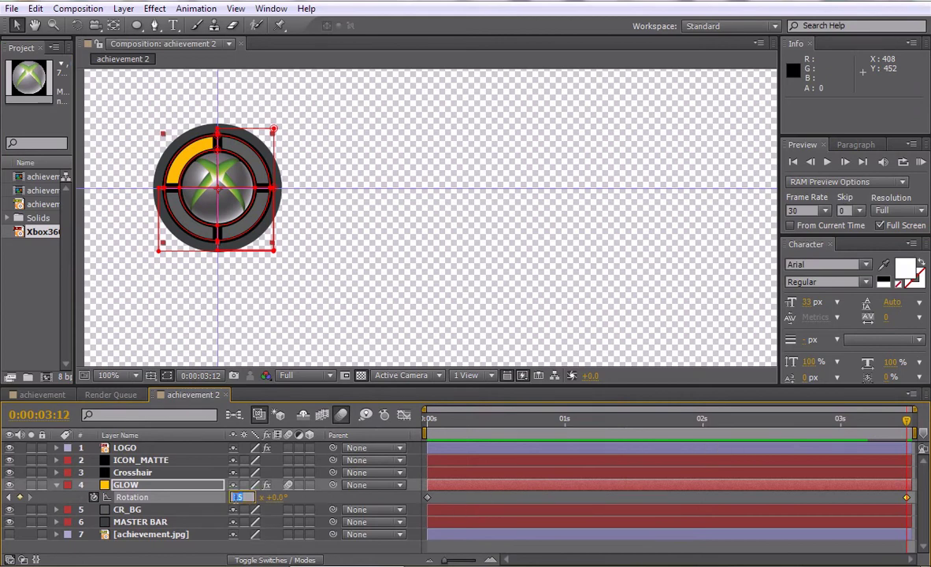
pyautogui.write('13')
pyautogui.press('Return')
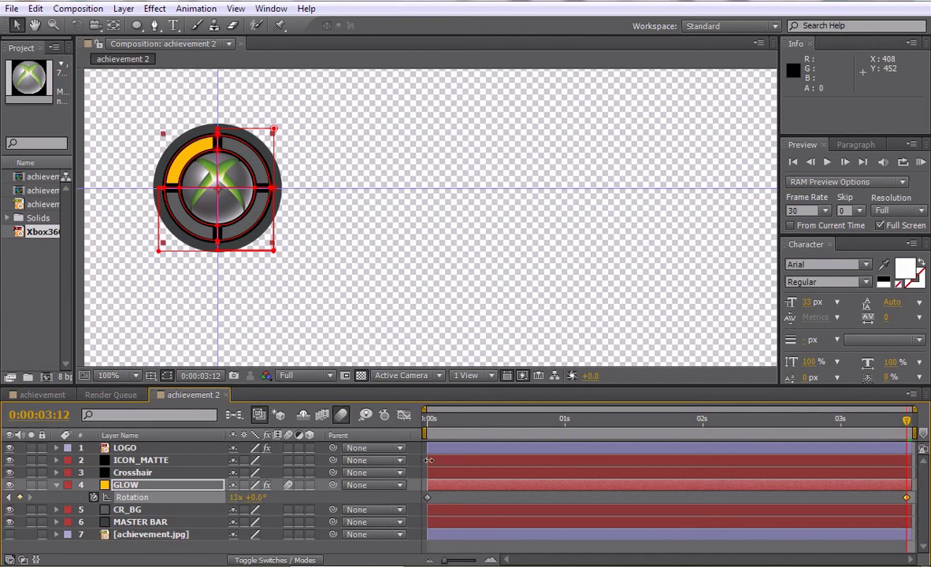
pyautogui.click(235, 497)
pyautogui.write('12')
pyautogui.press('Return')
# Enable motion blur on the MASTER BAR layer and inspect the expanding bar at 0:00:00:11
pyautogui.moveTo(329, 246); pyautogui.dragTo(336, 245)
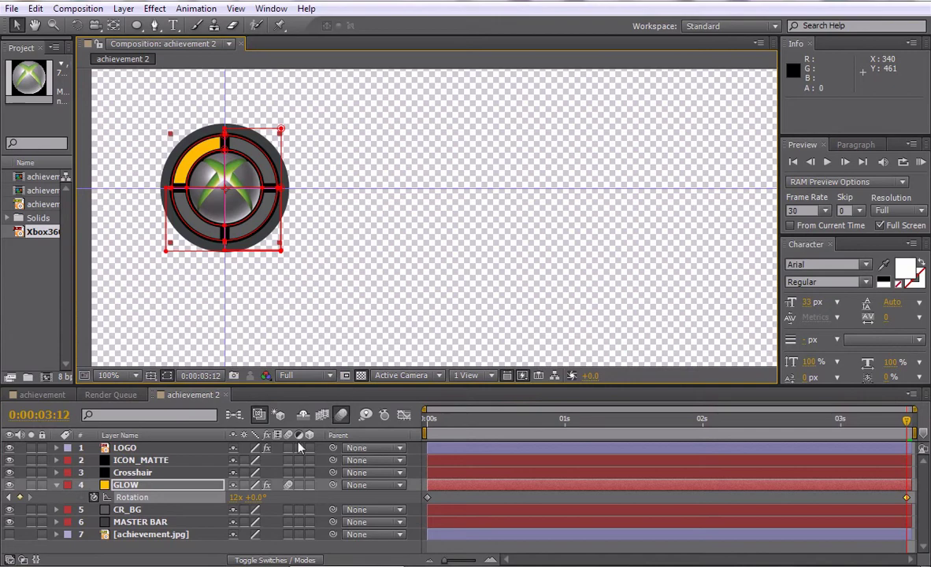
pyautogui.moveTo(561, 419); pyautogui.dragTo(488, 433)
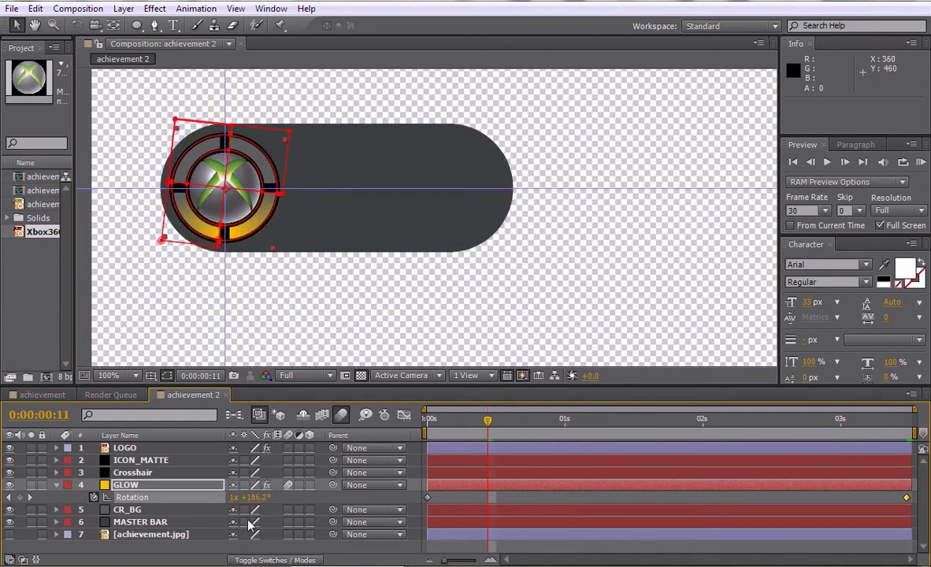
pyautogui.click(289, 524)
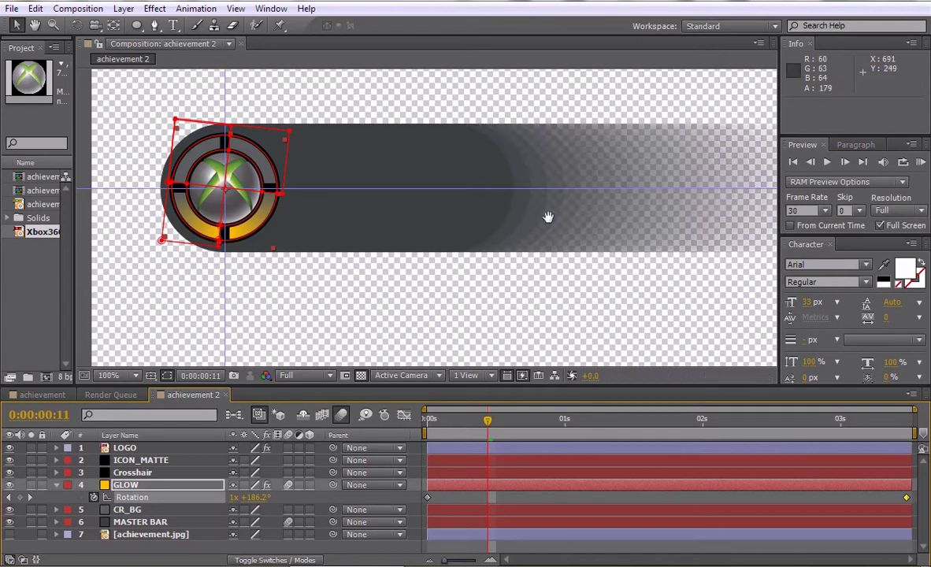
pyautogui.scroll(-2, 472, 228)
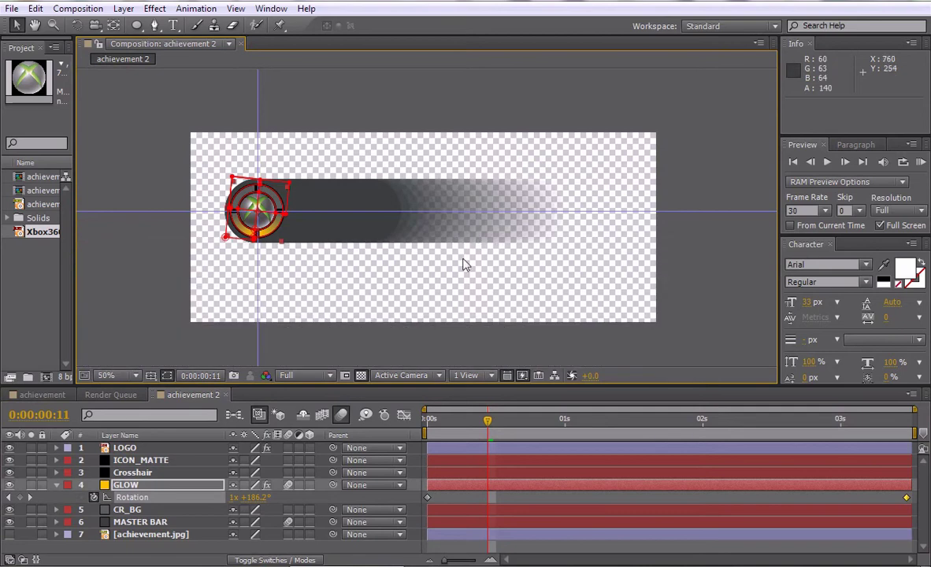
pyautogui.scroll(2, 364, 262)
pyautogui.moveTo(355, 260); pyautogui.dragTo(473, 257)
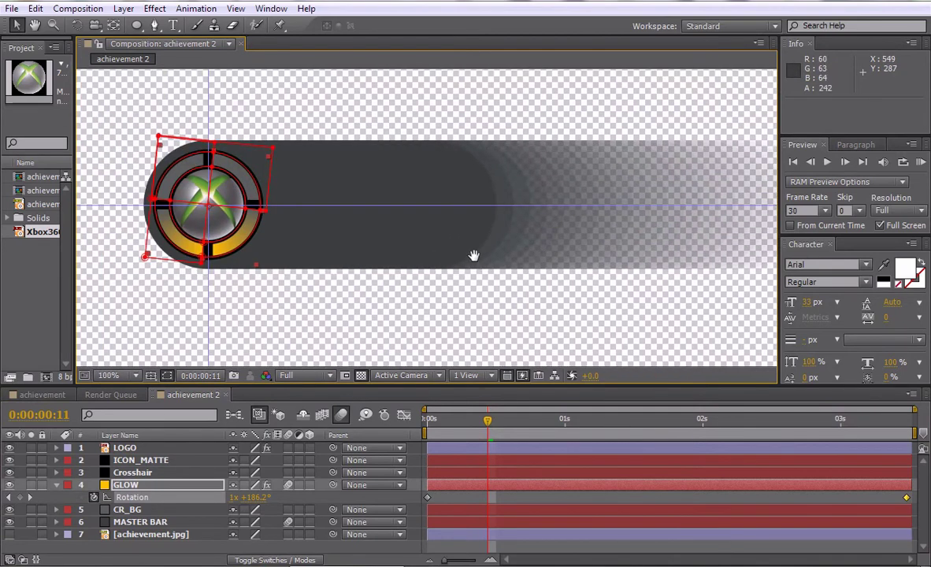
# Add a null object above the LOGO layer and move it to the logo's center at position 183.0, 216.5
pyautogui.moveTo(490, 424); pyautogui.dragTo(425, 425)
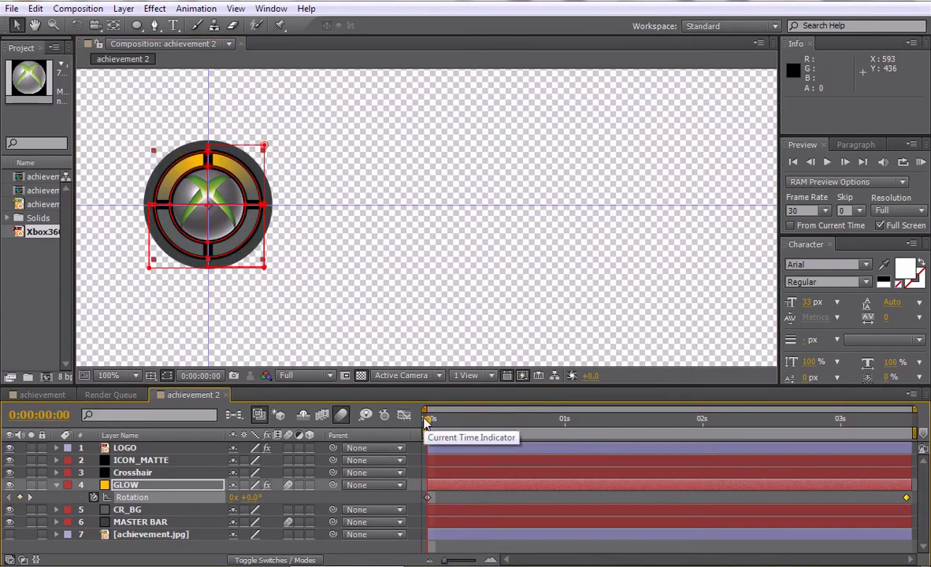
pyautogui.click(130, 447)
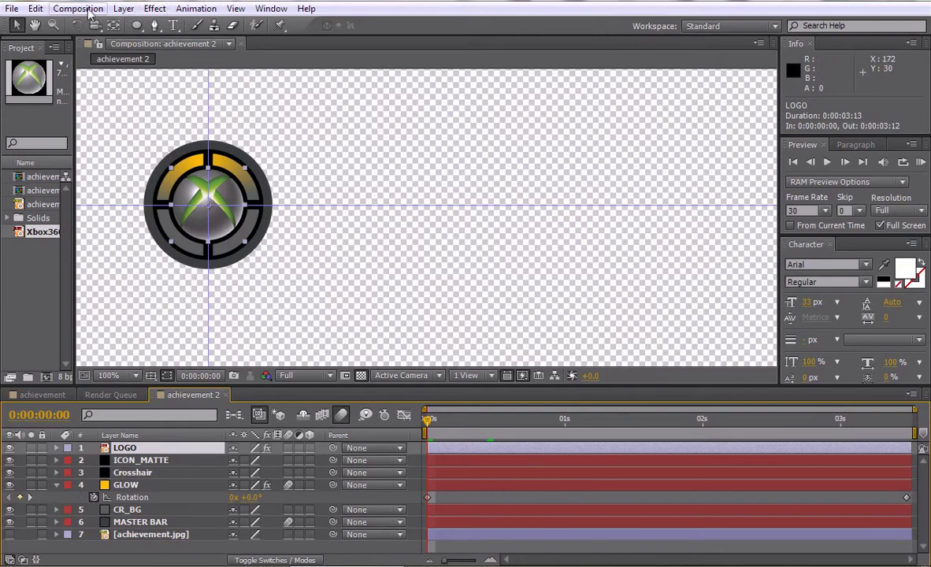
pyautogui.click(122, 9)
pyautogui.moveTo(144, 31)
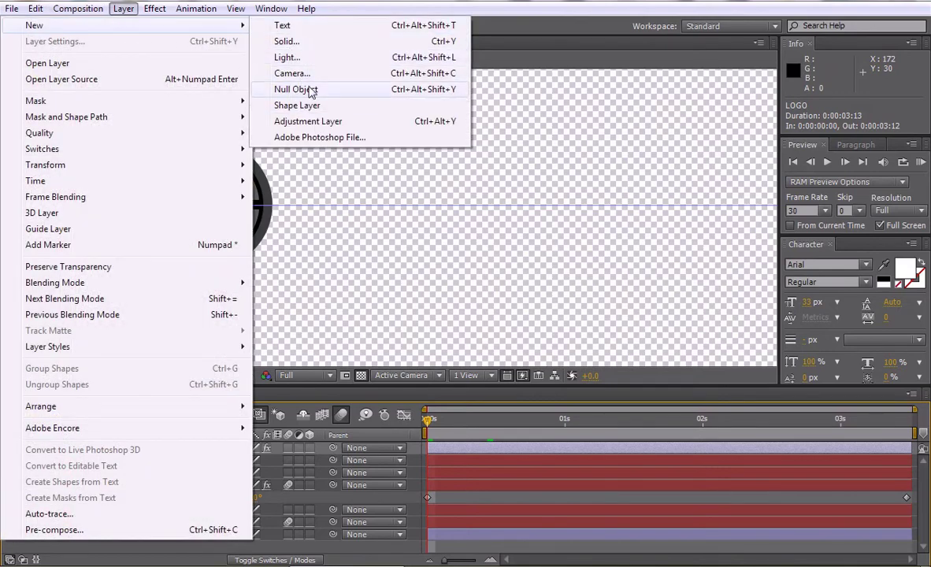
pyautogui.click(285, 83)
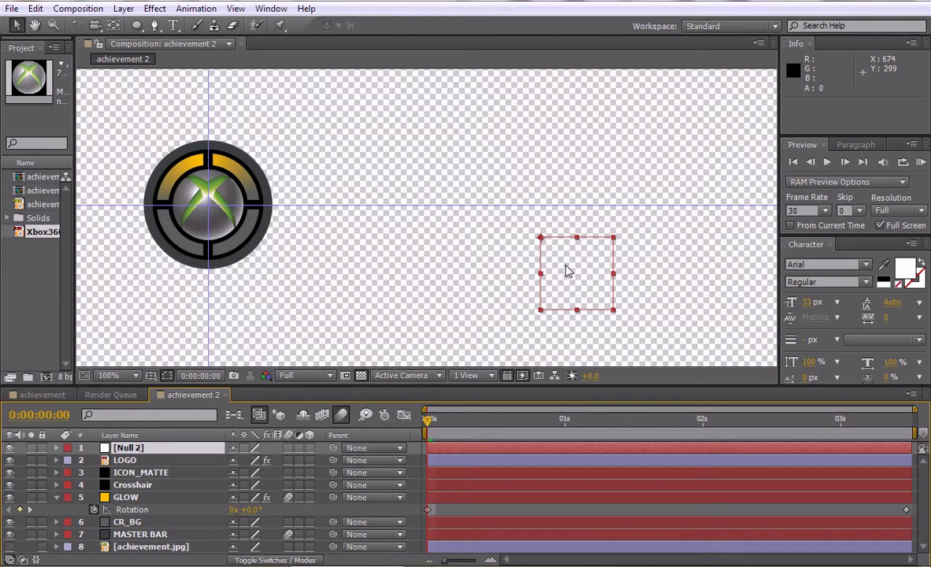
pyautogui.moveTo(565, 272); pyautogui.dragTo(238, 241)
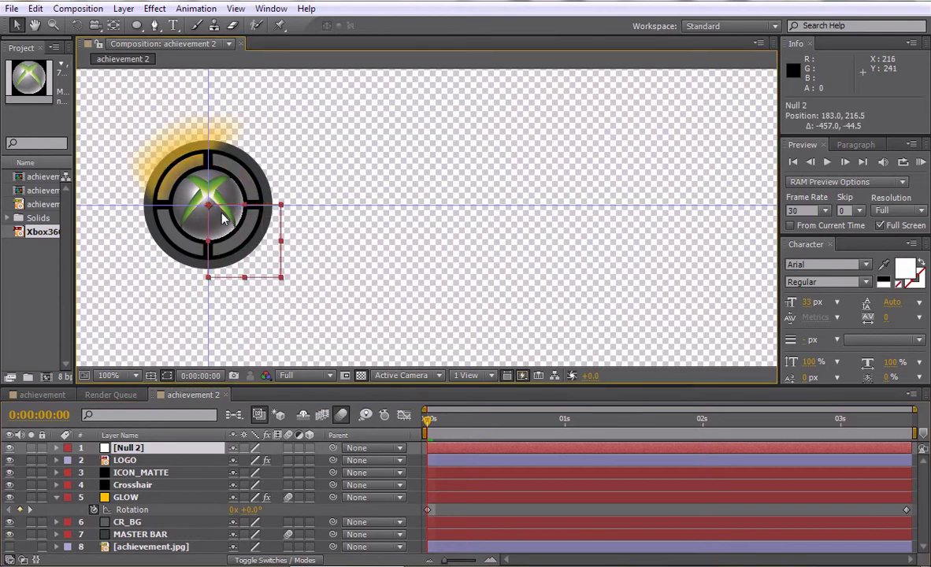
# Parent the LOGO, ICON_MATTE, Crosshair, GLOW and CR_BG layers to Null 2
pyautogui.click(140, 460)
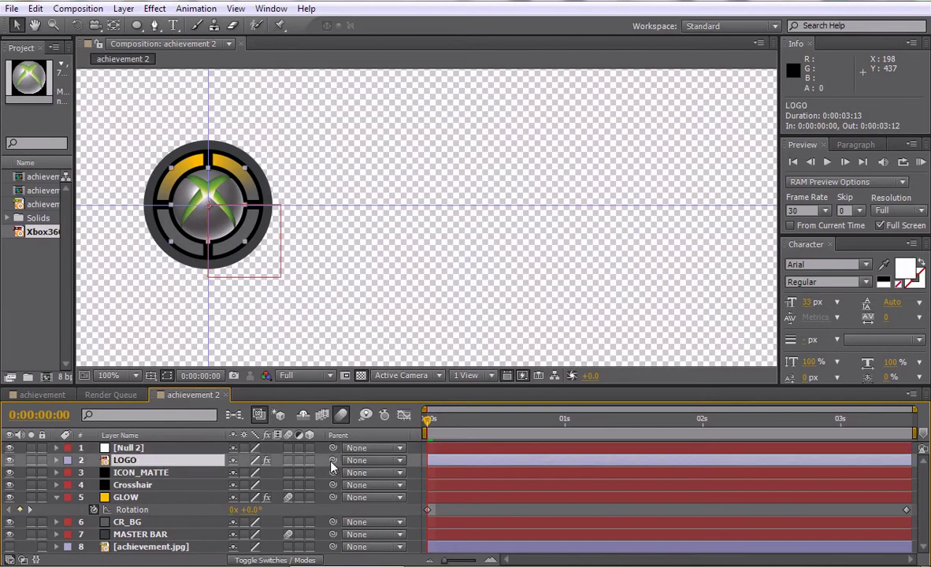
pyautogui.moveTo(333, 460); pyautogui.dragTo(173, 453)
pyautogui.moveTo(333, 472); pyautogui.dragTo(156, 449)
pyautogui.moveTo(333, 488); pyautogui.dragTo(162, 449)
pyautogui.moveTo(332, 498); pyautogui.dragTo(156, 446)
pyautogui.moveTo(334, 522); pyautogui.dragTo(156, 451)
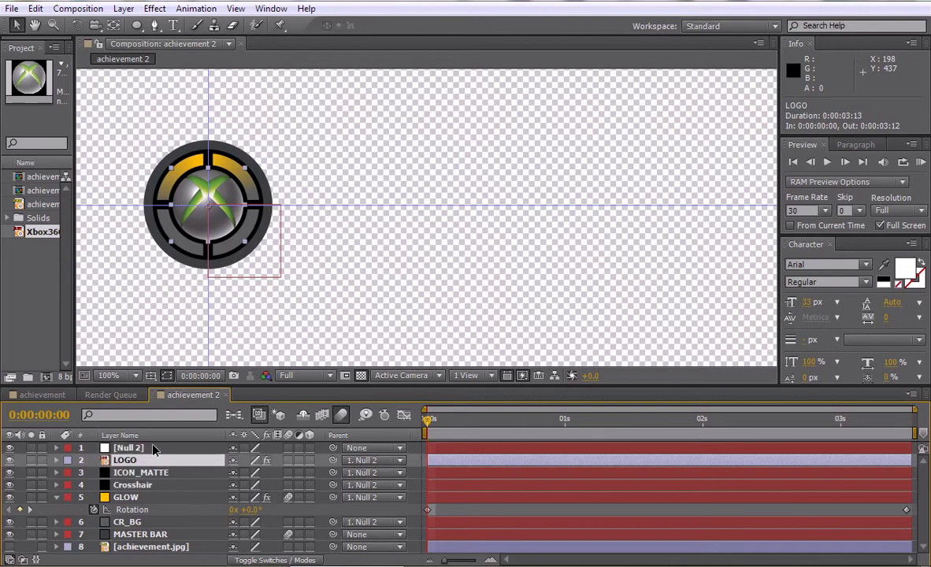
# Set a 100% Scale keyframe on Null 2 at 0:00:00:09, where the bar starts expanding
pyautogui.click(175, 534)
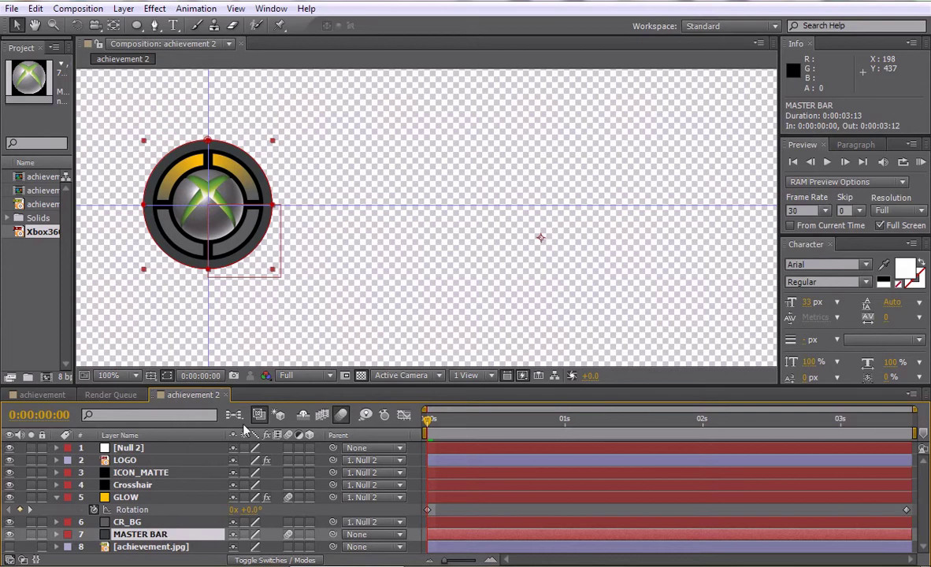
pyautogui.click(145, 450)
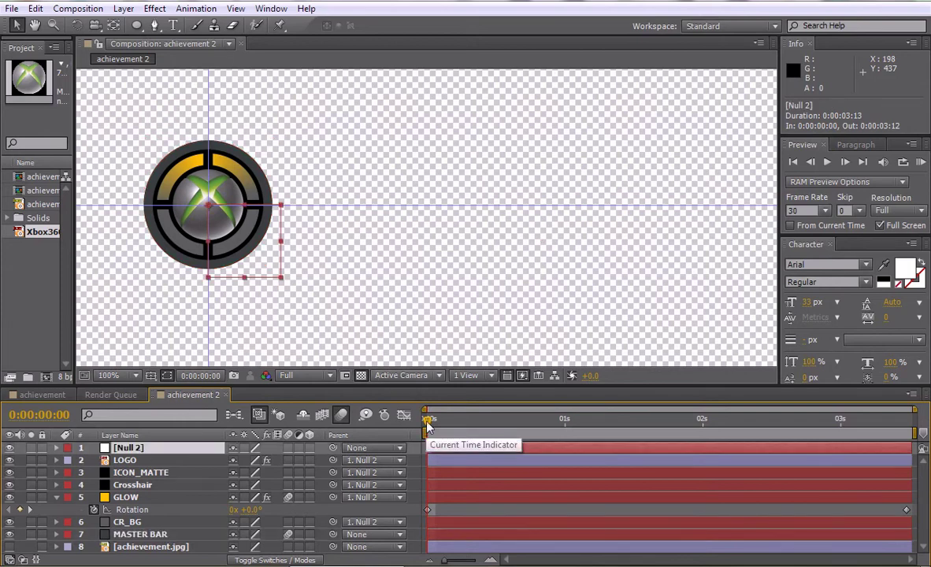
pyautogui.moveTo(429, 423); pyautogui.dragTo(478, 449)
pyautogui.press('pageup')
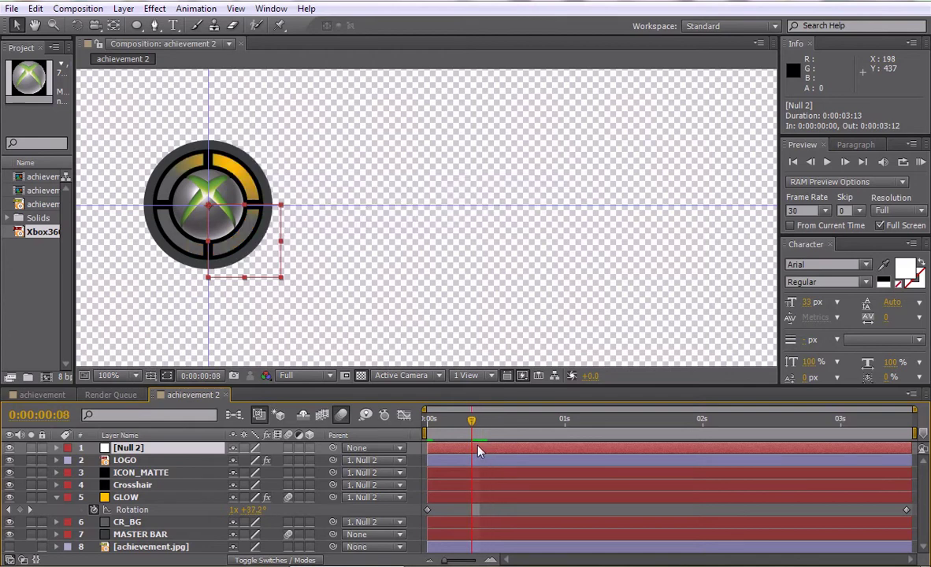
pyautogui.press('pagedown')
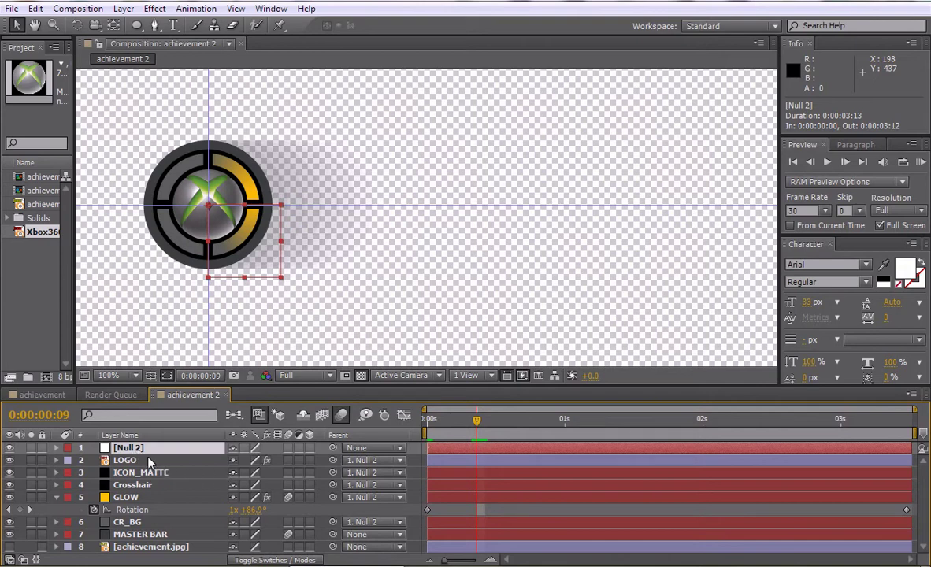
pyautogui.press('s')
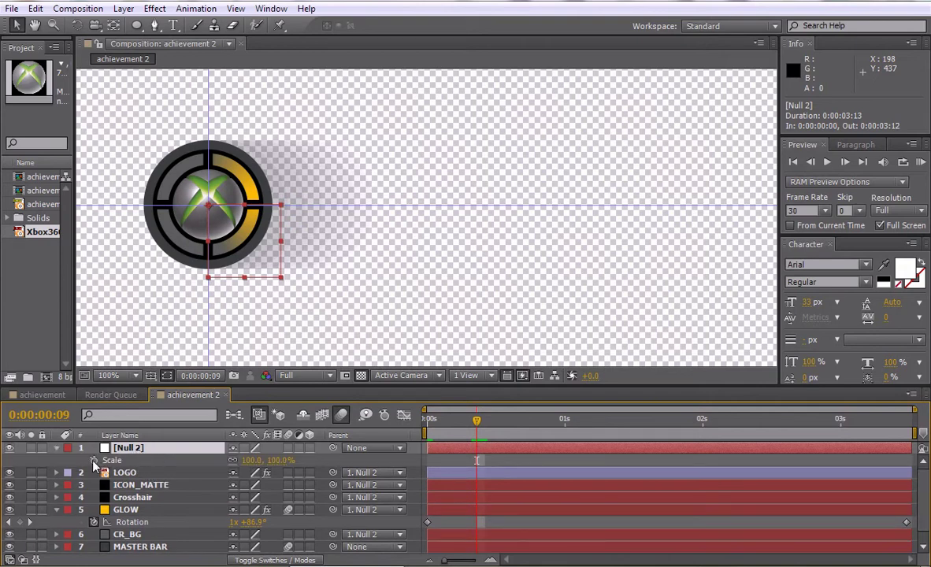
pyautogui.click(94, 460)
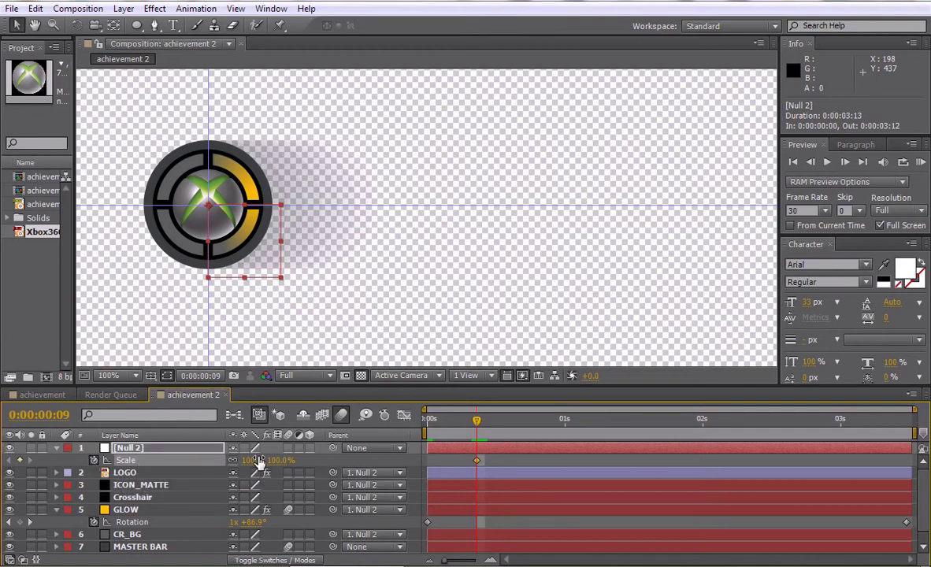
# Enlarge Null 2's Scale to 162% at 0:00:00:07, two frames before the existing Scale keyframe
pyautogui.press('pageup')
pyautogui.press('pageup')
pyautogui.press('pageup')
pyautogui.press('pageup')
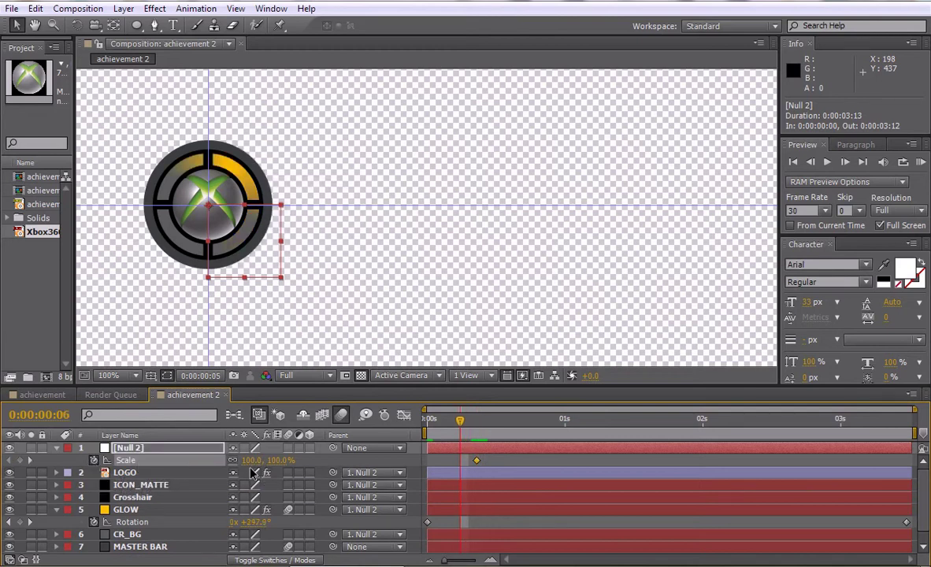
pyautogui.press('pagedown')
pyautogui.press('pagedown')
pyautogui.press('pagedown')
pyautogui.press('pagedown')
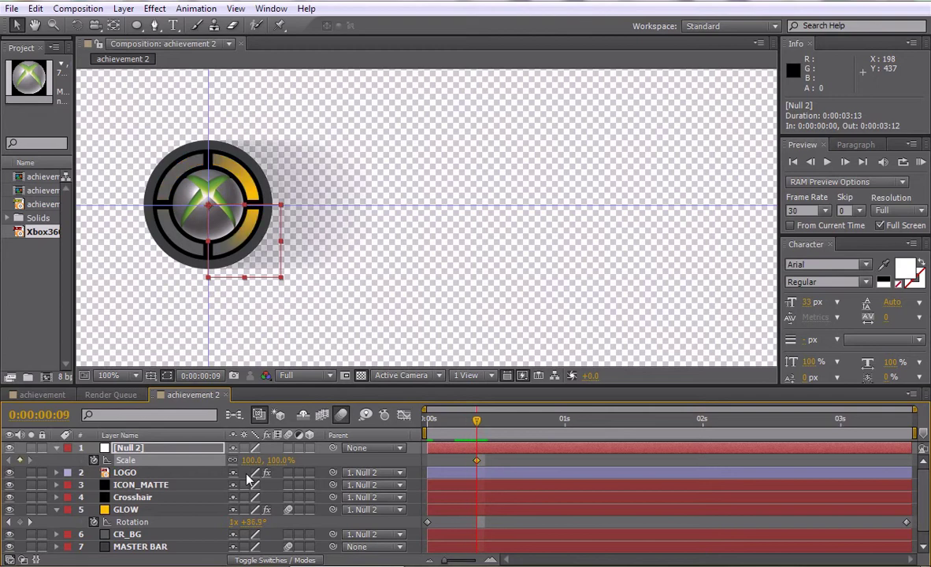
pyautogui.press('pageup')
pyautogui.press('pageup')
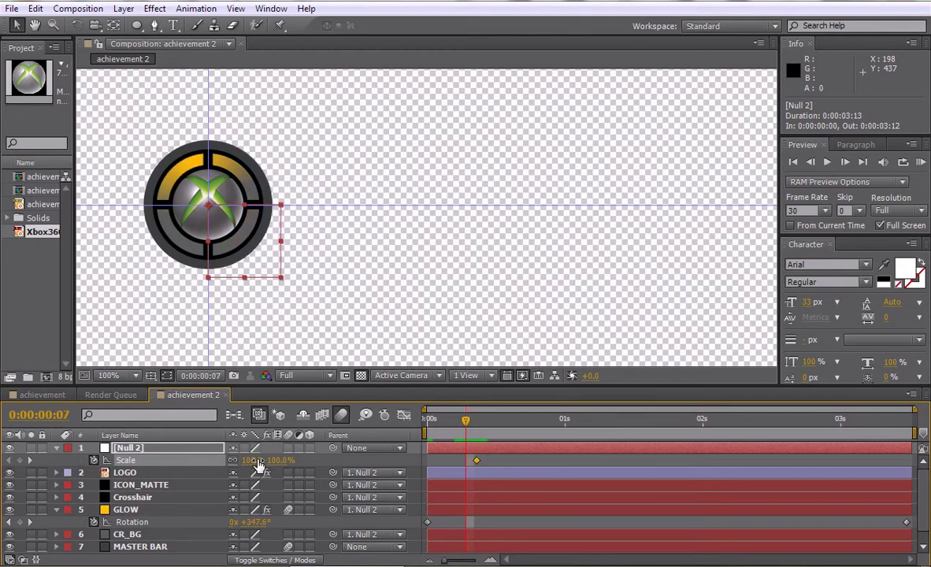
pyautogui.moveTo(257, 460); pyautogui.dragTo(302, 460)
# Set Null 2's Scale to 100% at 0:00:00:04 so the logo grows from its normal size
pyautogui.press('pageup')
pyautogui.press('pageup')
pyautogui.press('pageup')
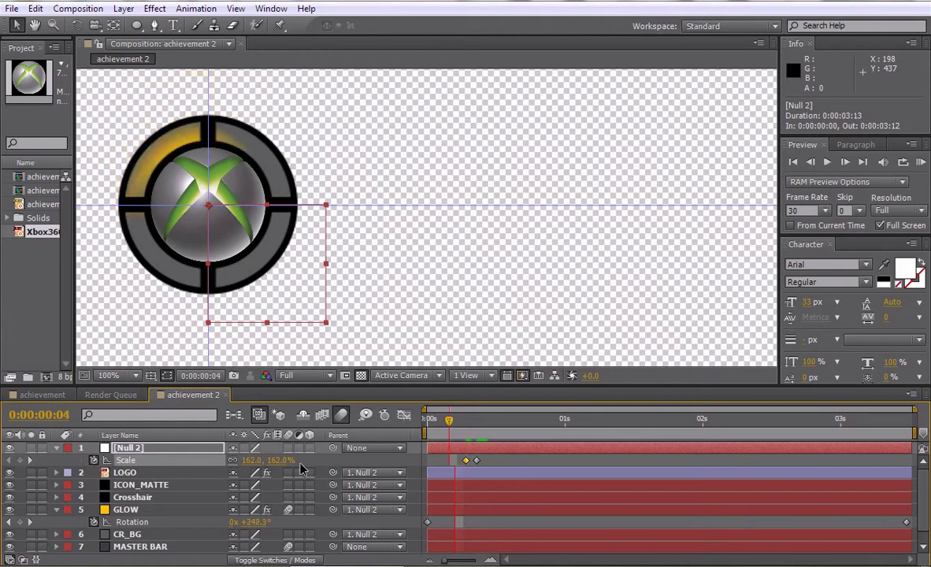
pyautogui.click(252, 460)
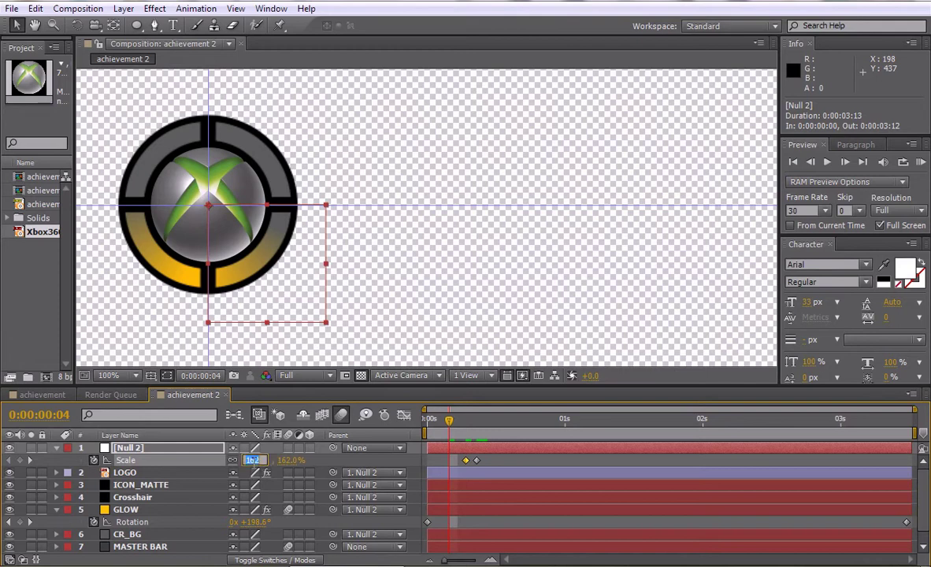
pyautogui.write('100')
pyautogui.press('Return')
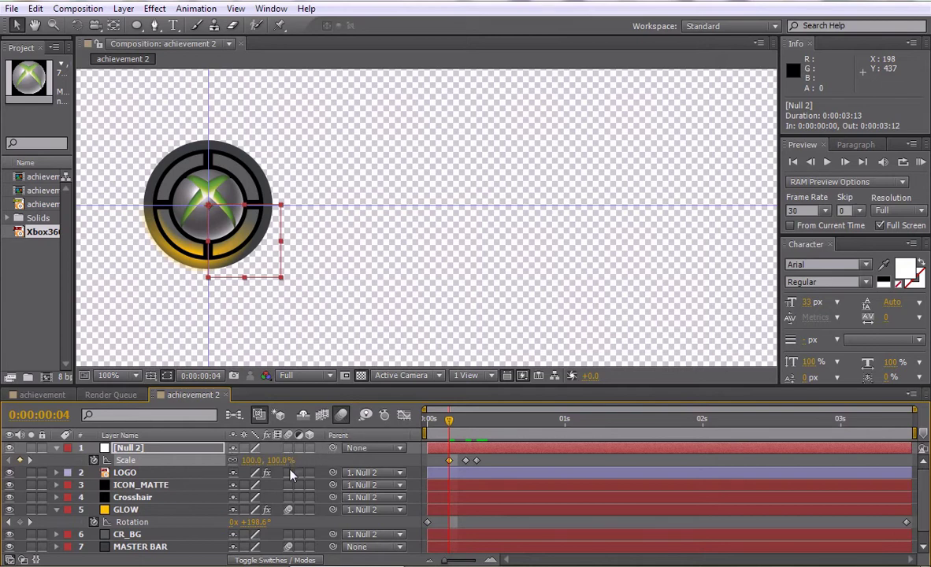
# Enable motion blur on the LOGO, ICON_MATTE, Crosshair and CR_BG layers and check the frames up to 0:00:00:09
pyautogui.moveTo(289, 473); pyautogui.dragTo(290, 504)
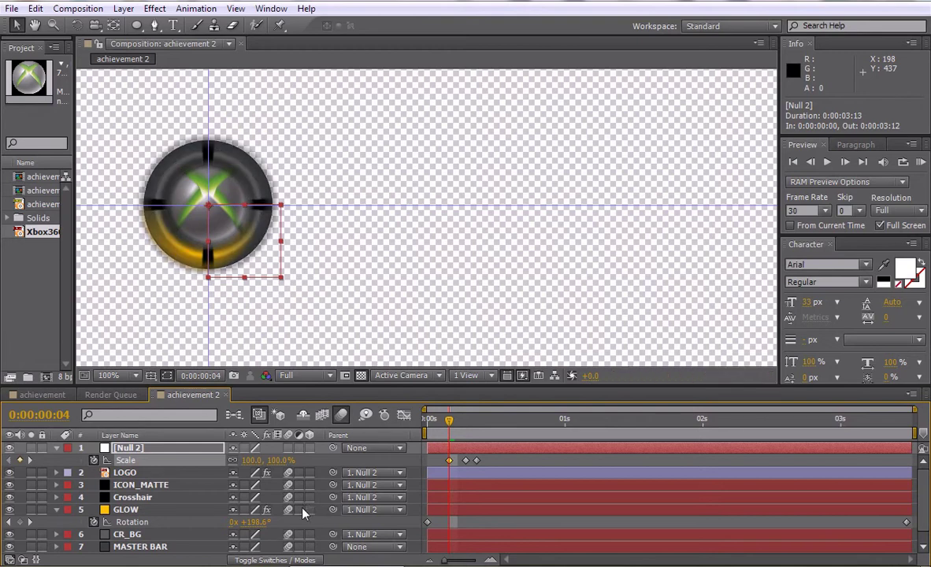
pyautogui.press('pageup')
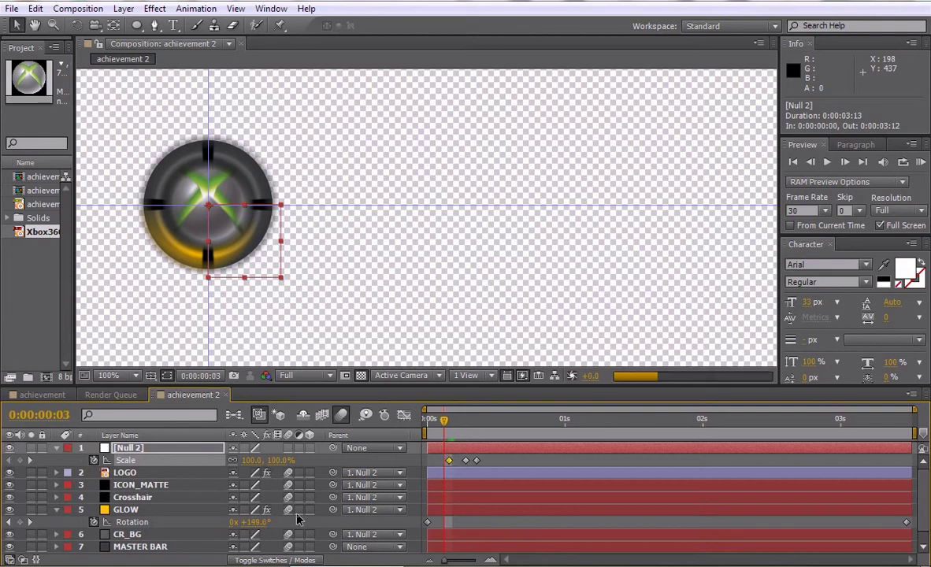
pyautogui.press('pagedown')
pyautogui.press('pagedown')
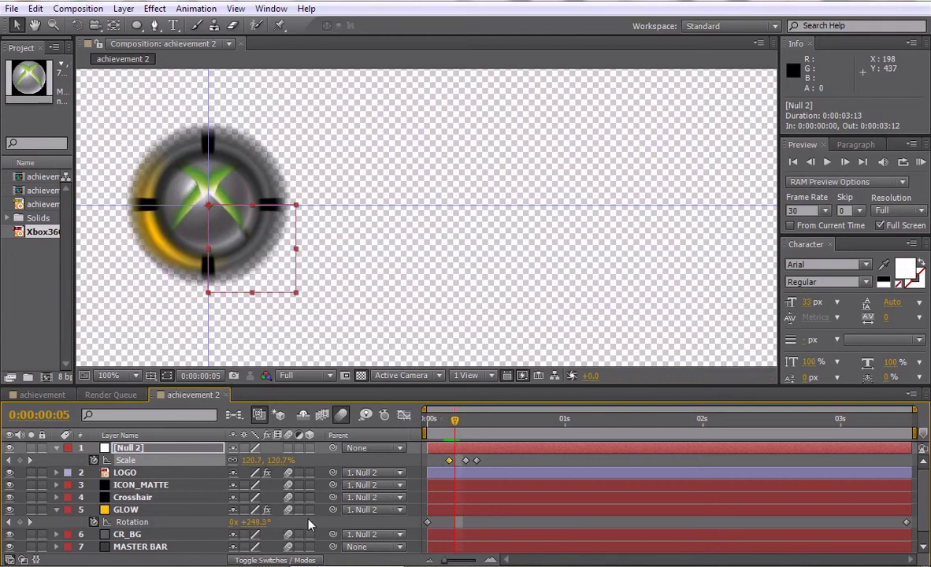
pyautogui.press('pagedown')
pyautogui.press('pagedown')
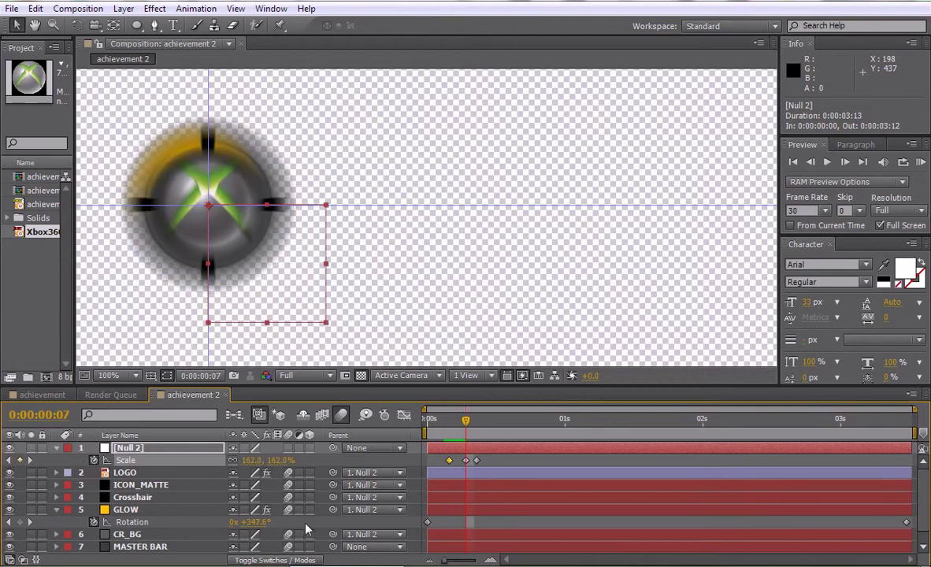
pyautogui.press('pagedown')
pyautogui.press('pagedown')
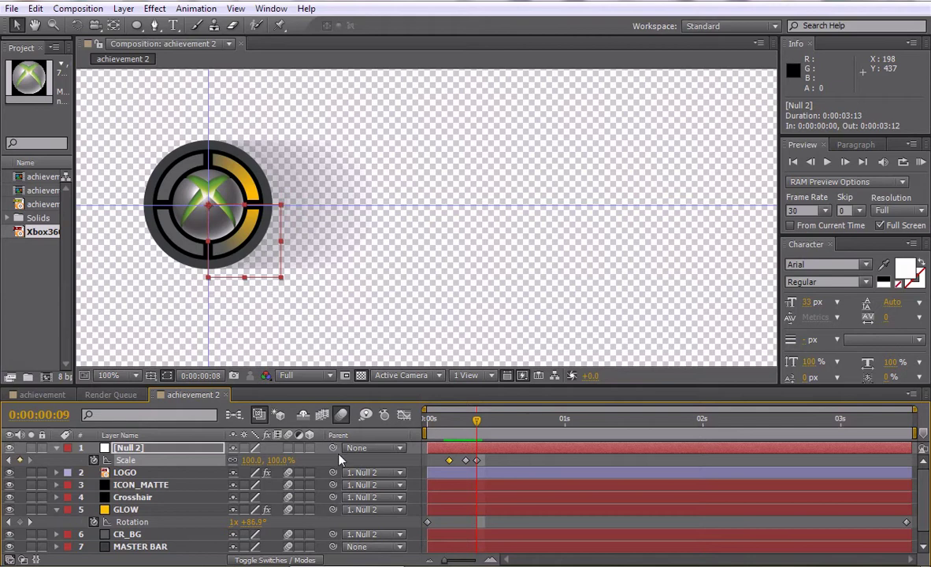
# Review the motion-blurred logo pop frame by frame from 0:00:00:09 back to 0:00:00:02
pyautogui.press('pageup')
pyautogui.press('pageup')
pyautogui.press('pageup')
pyautogui.press('pageup')
pyautogui.press('pageup')
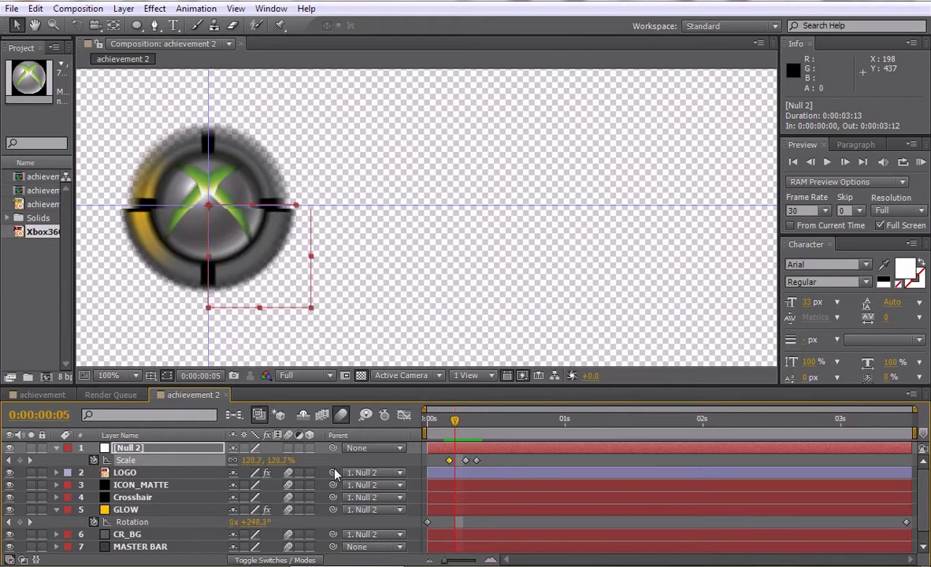
pyautogui.press('pageup')
pyautogui.press('pageup')
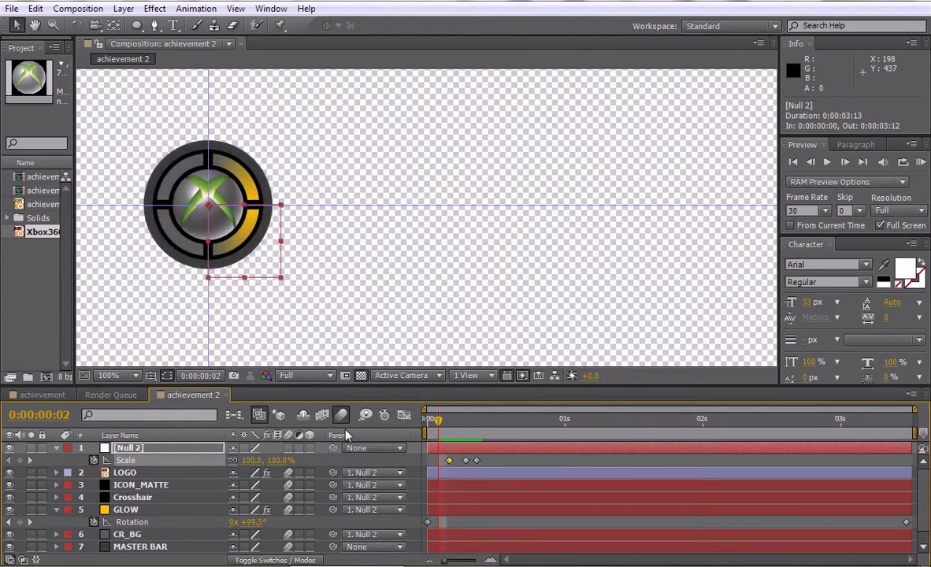
# Add a 100% Scale keyframe to Null 2 at 0:00:03:05, as the bar finishes collapsing
pyautogui.click(341, 417)
pyautogui.press('s')
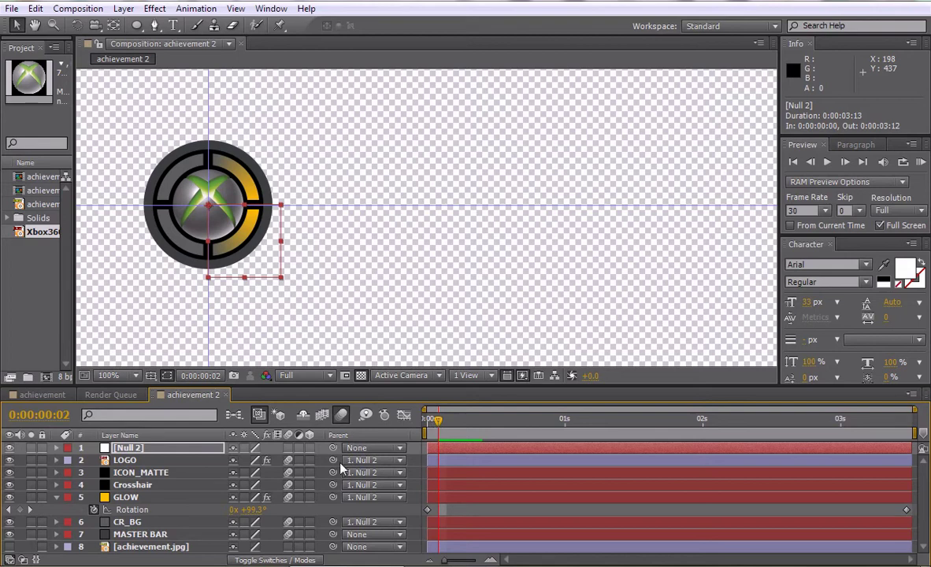
pyautogui.press('s')
pyautogui.moveTo(441, 425); pyautogui.dragTo(869, 422)
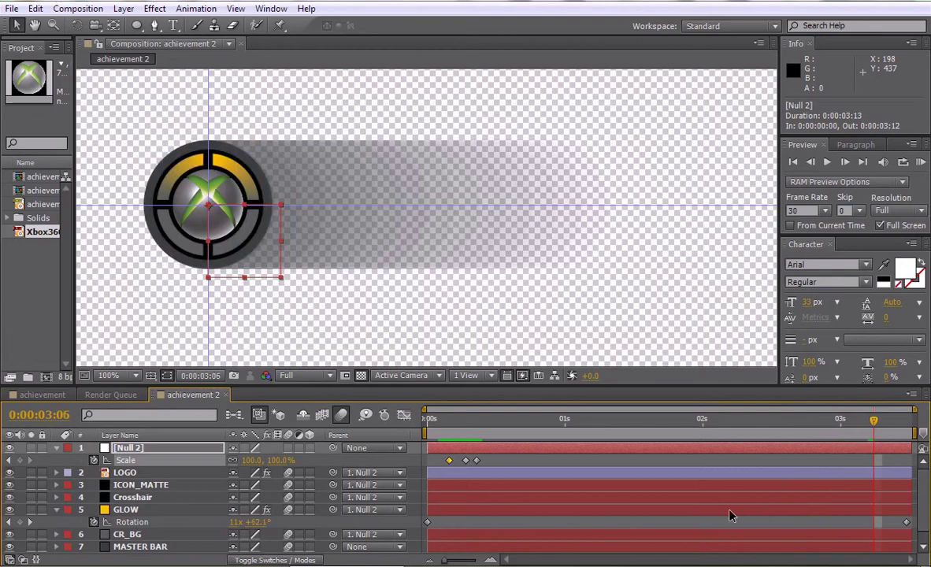
pyautogui.press('pageup')
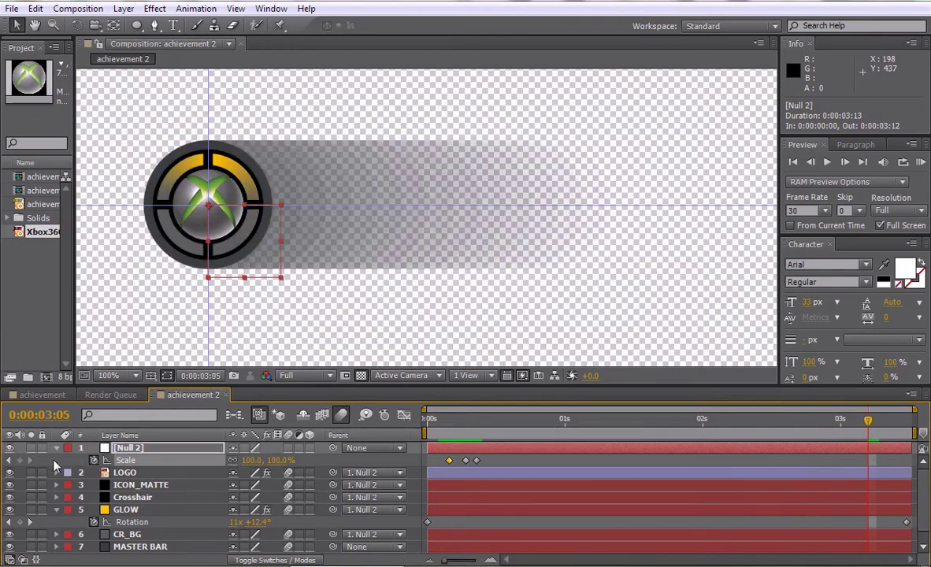
pyautogui.click(19, 460)
# Set Null 2's Scale to 173% at 0:00:03:10 and check the blurred growth back to 0:00:03:05
pyautogui.press('pagedown')
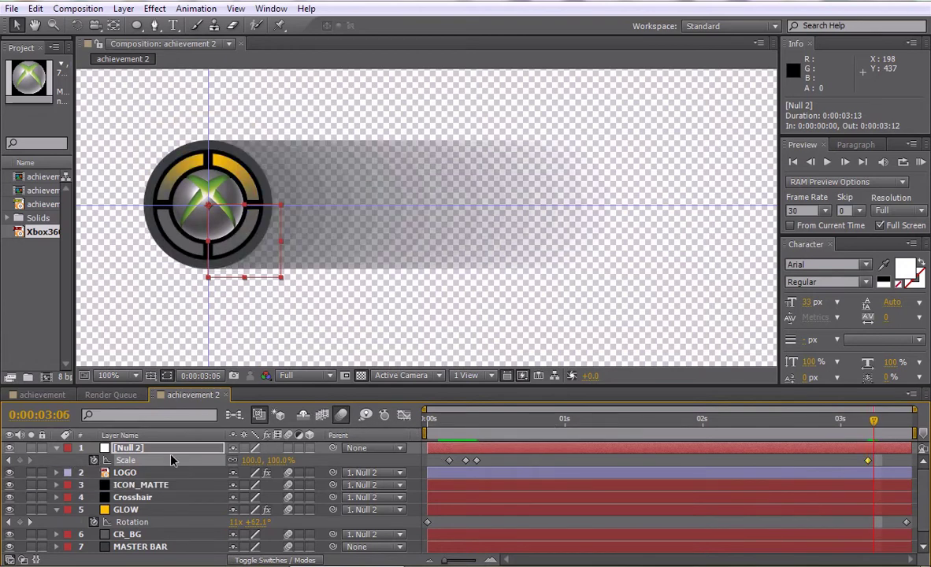
pyautogui.press('pagedown')
pyautogui.press('pagedown')
pyautogui.press('pagedown')
pyautogui.press('pagedown')
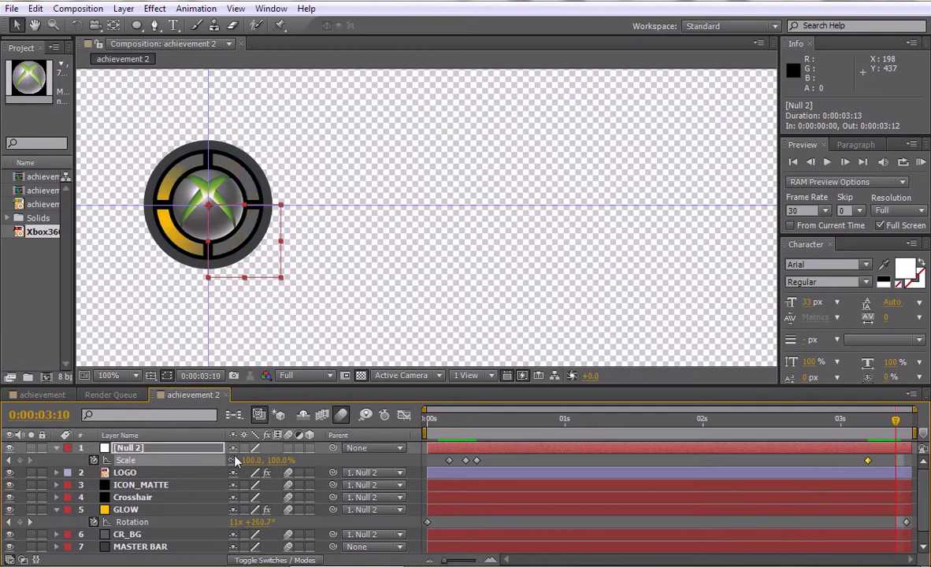
pyautogui.moveTo(252, 460); pyautogui.dragTo(296, 457)
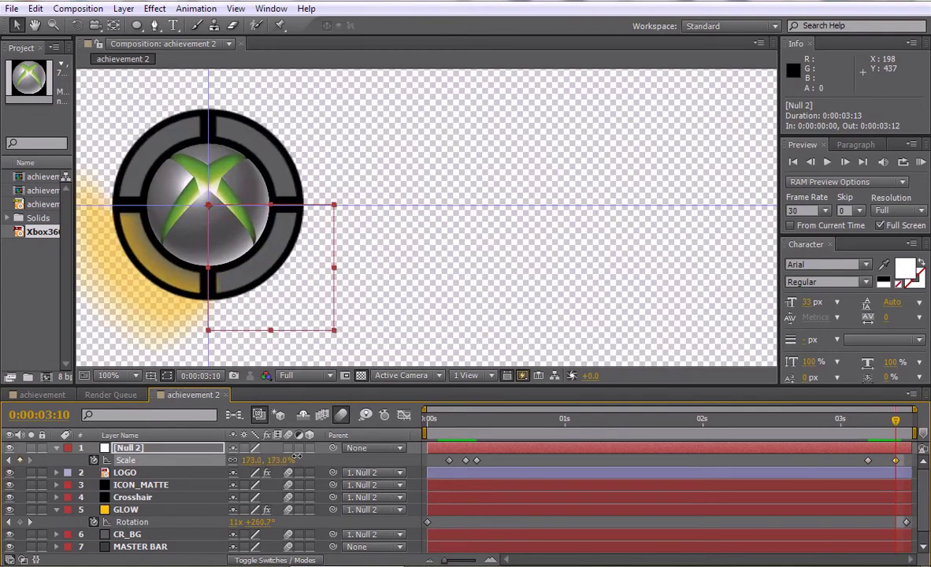
pyautogui.press('pageup')
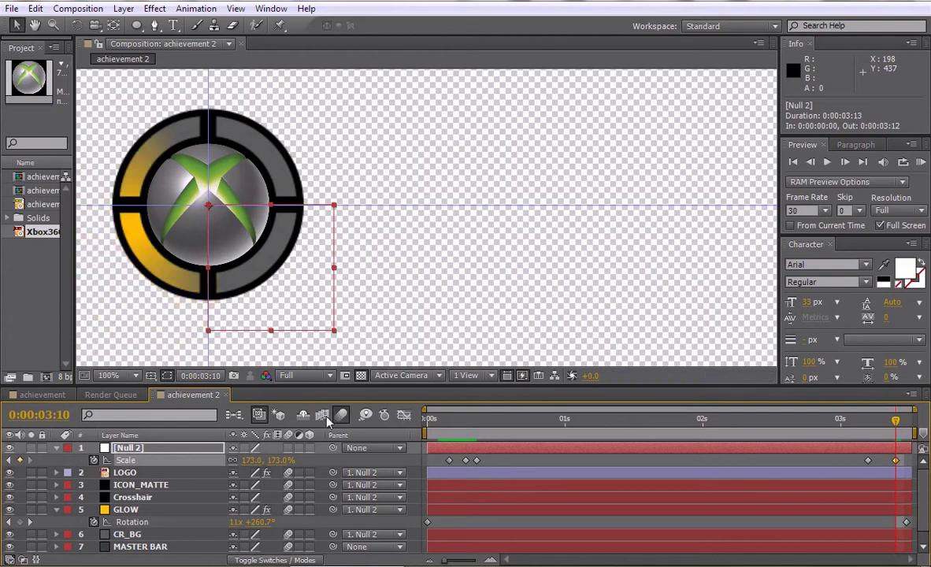
pyautogui.press('pageup')
pyautogui.press('pageup')
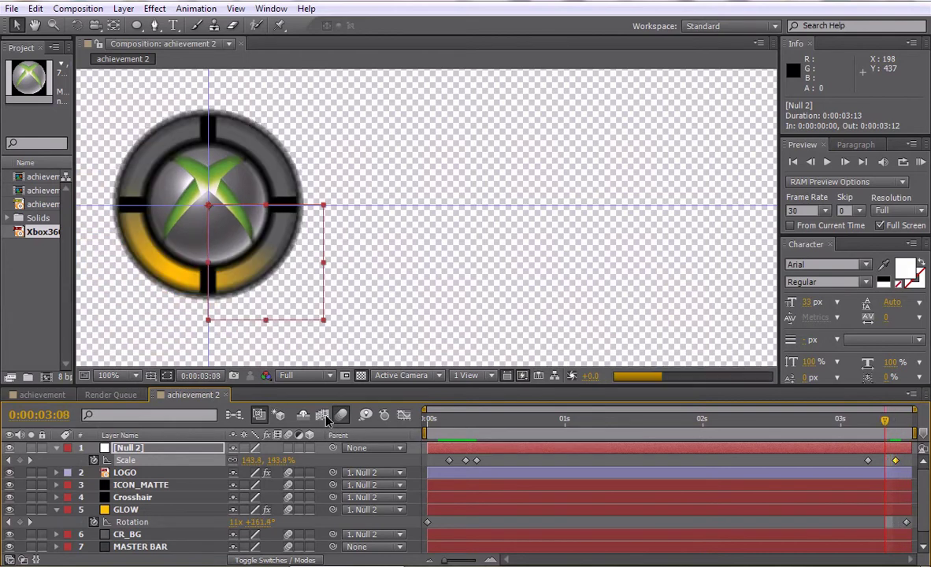
pyautogui.press('pageup')
pyautogui.press('pageup')
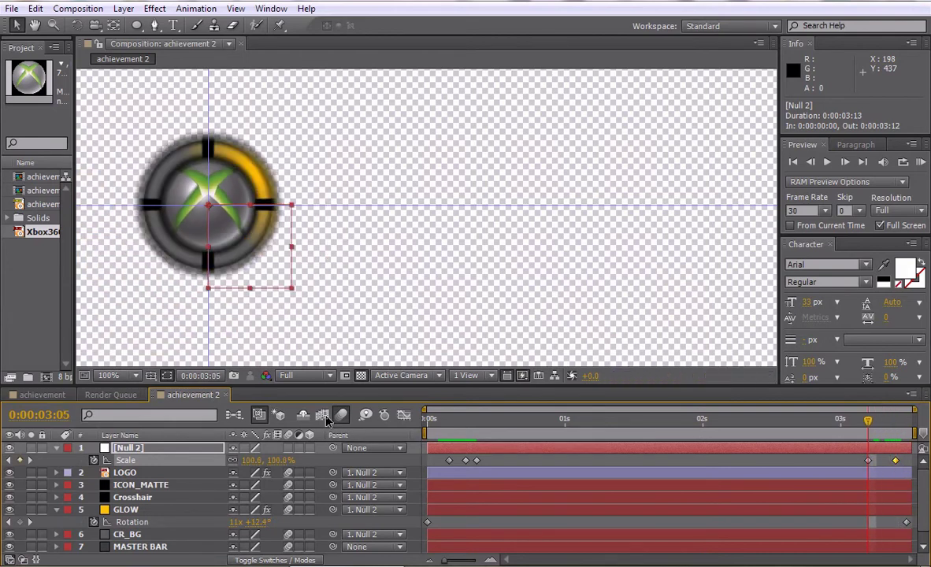
# Ease Null 2's Scale keyframe at 0:00:00:07 and play a RAM preview of the animation at Half resolution
pyautogui.click(466, 460)
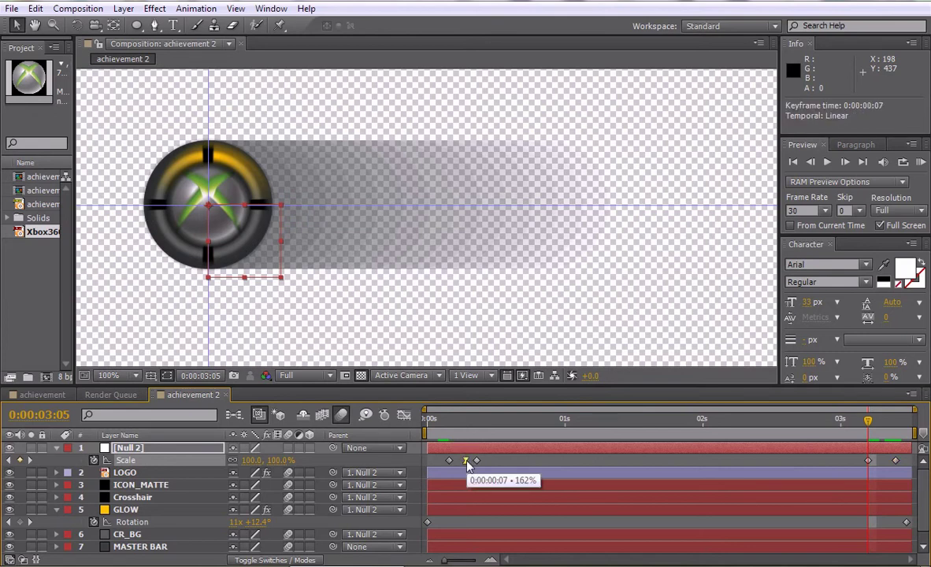
pyautogui.click(466, 430)
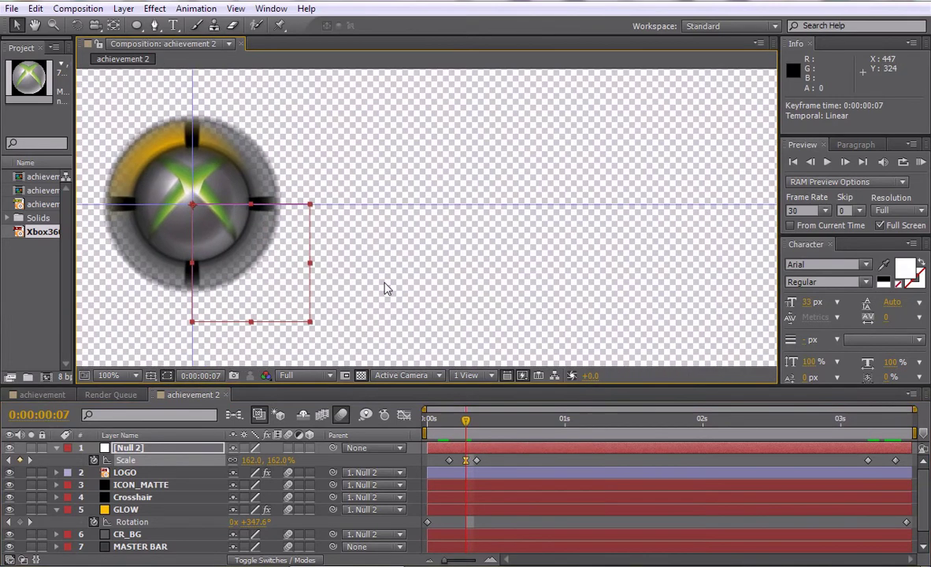
pyautogui.click(918, 211)
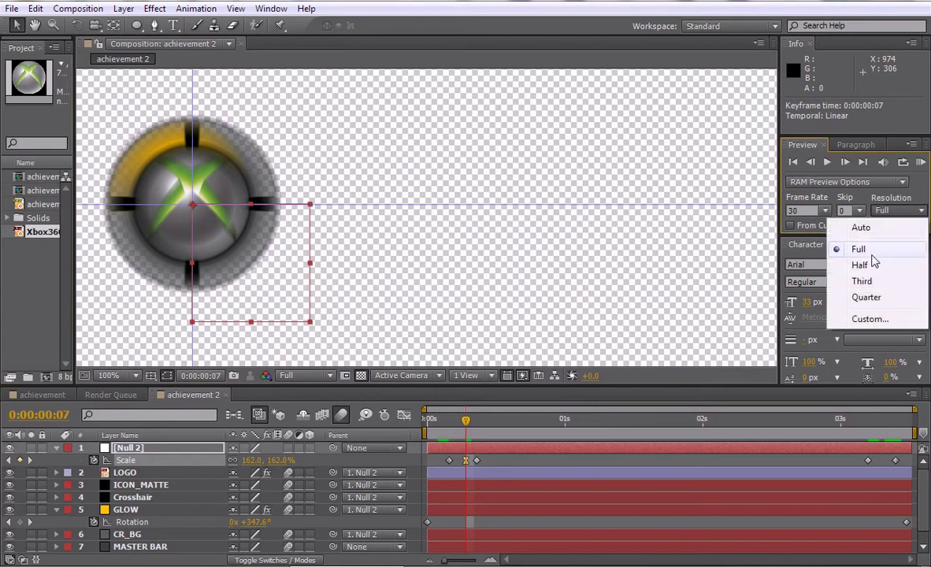
pyautogui.click(862, 264)
pyautogui.press(',')
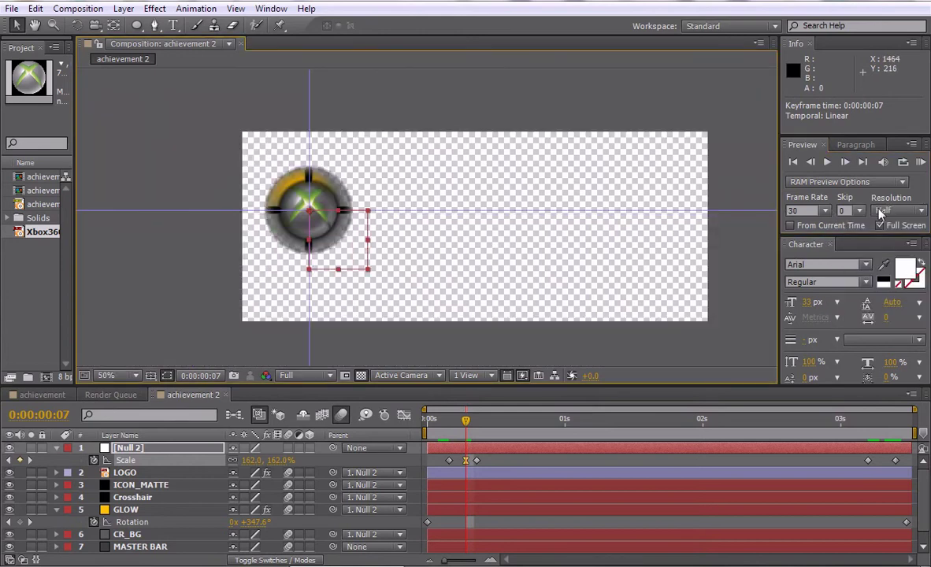
pyautogui.click(919, 161)
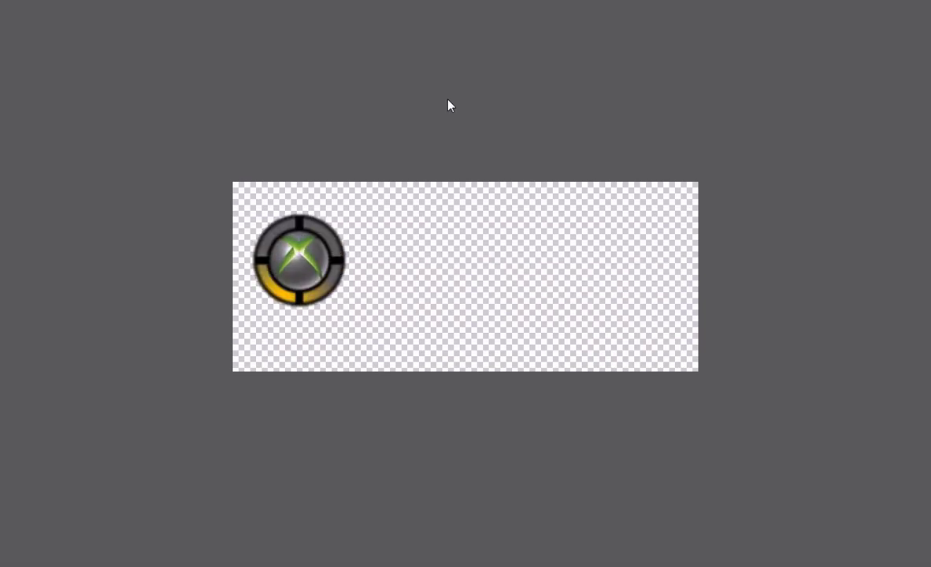
pyautogui.press('space')
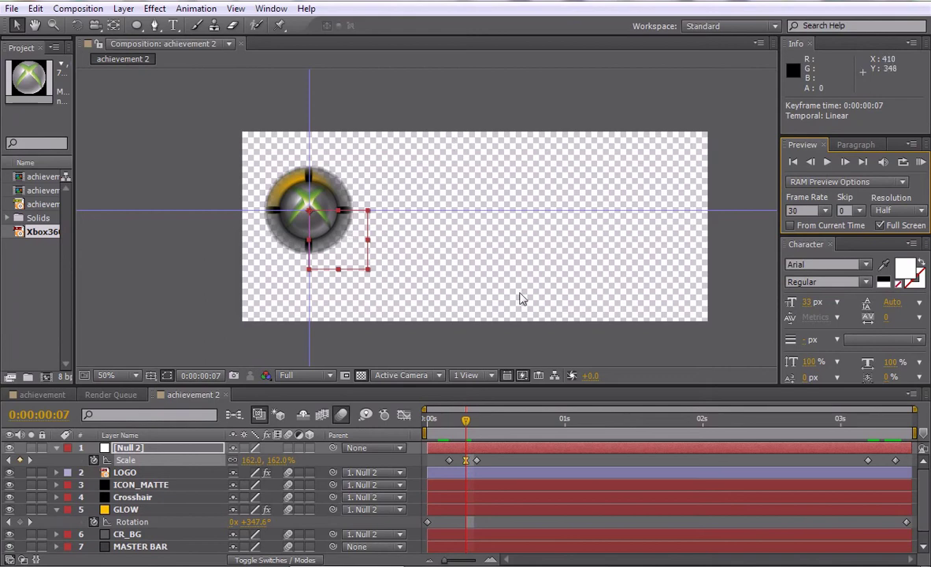
# At 0:00:00:24, add a text layer on the bar reading "ACHIEVEMENT UNLOCKED" with "Became a hobo" on a second line
pyautogui.moveTo(309, 274); pyautogui.dragTo(318, 274)
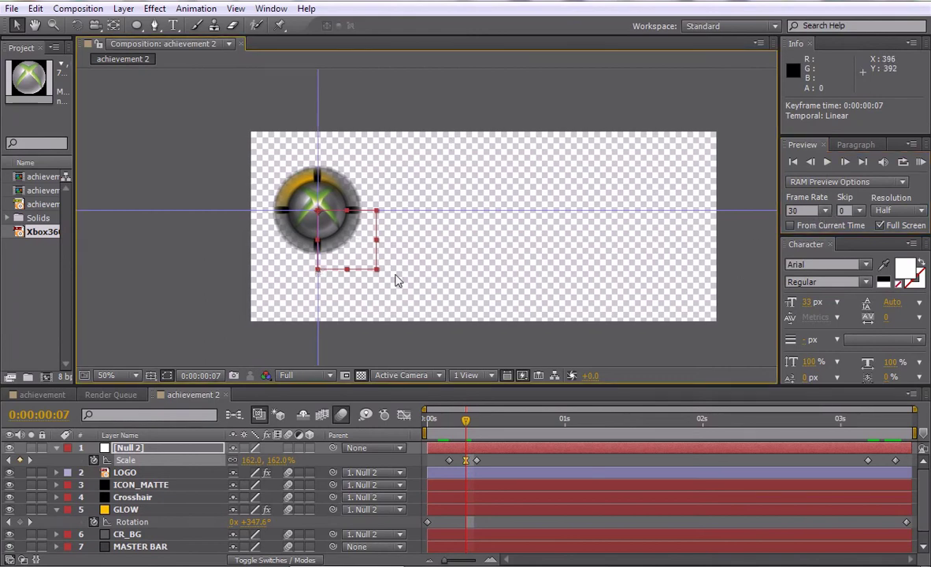
pyautogui.moveTo(397, 281); pyautogui.dragTo(329, 277)
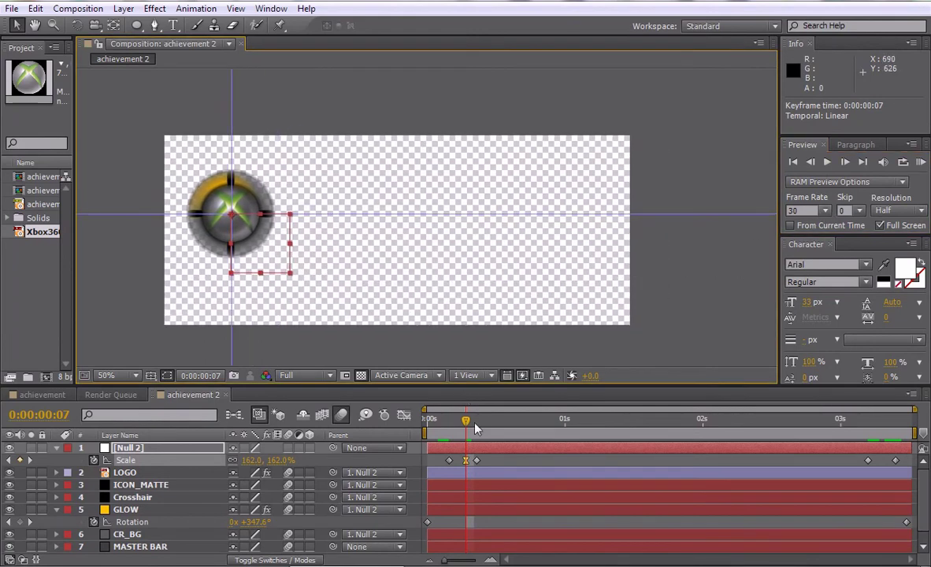
pyautogui.moveTo(471, 422); pyautogui.dragTo(562, 423)
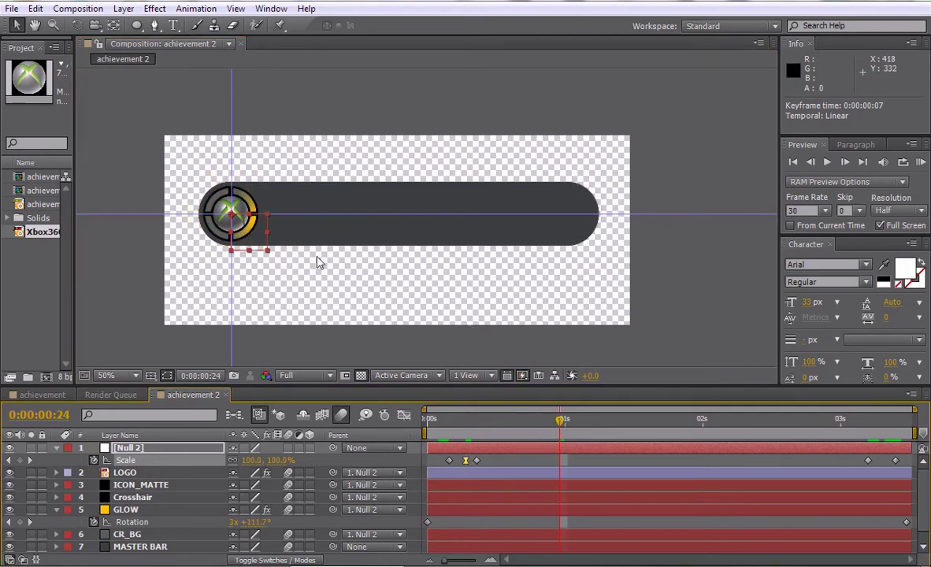
pyautogui.click(176, 25)
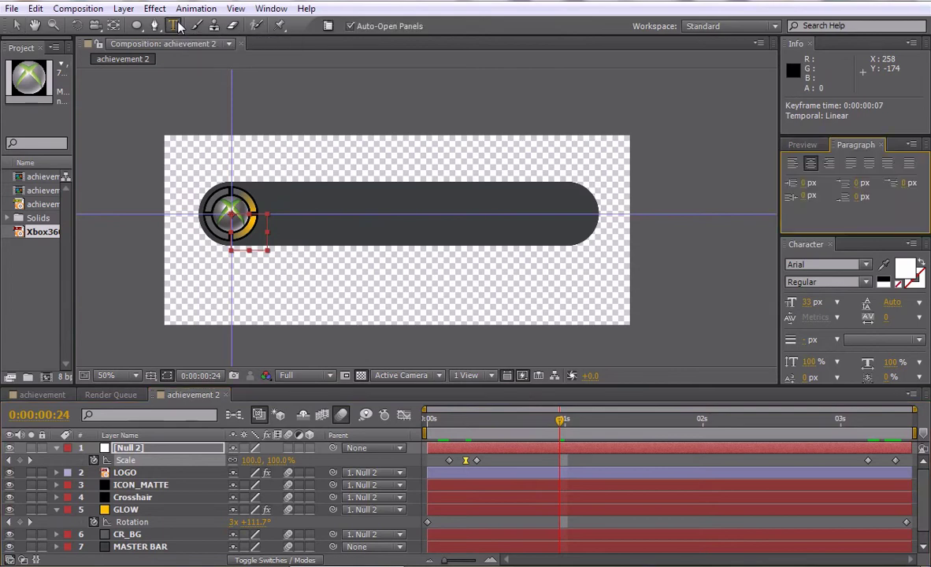
pyautogui.click(335, 197)
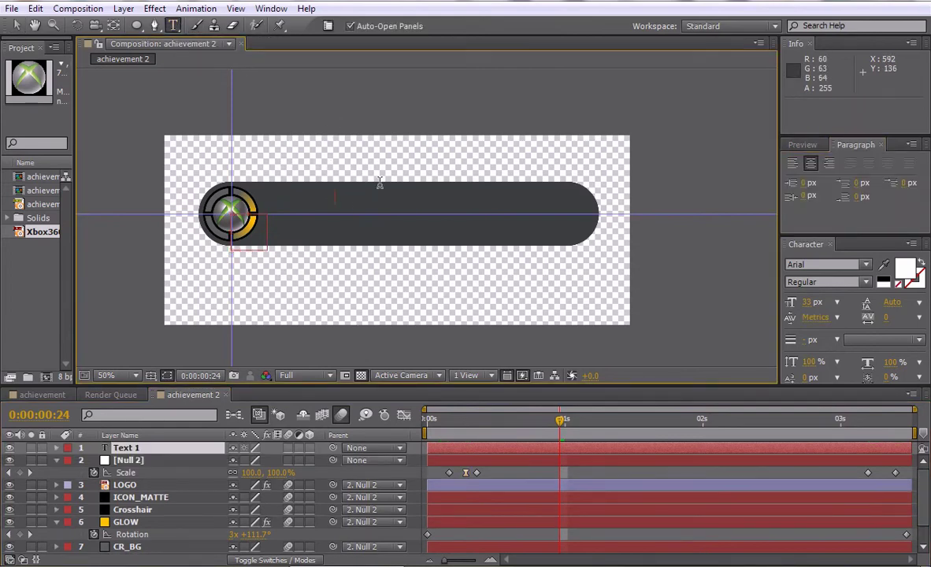
pyautogui.write('ACHIEVEMENT UNL')
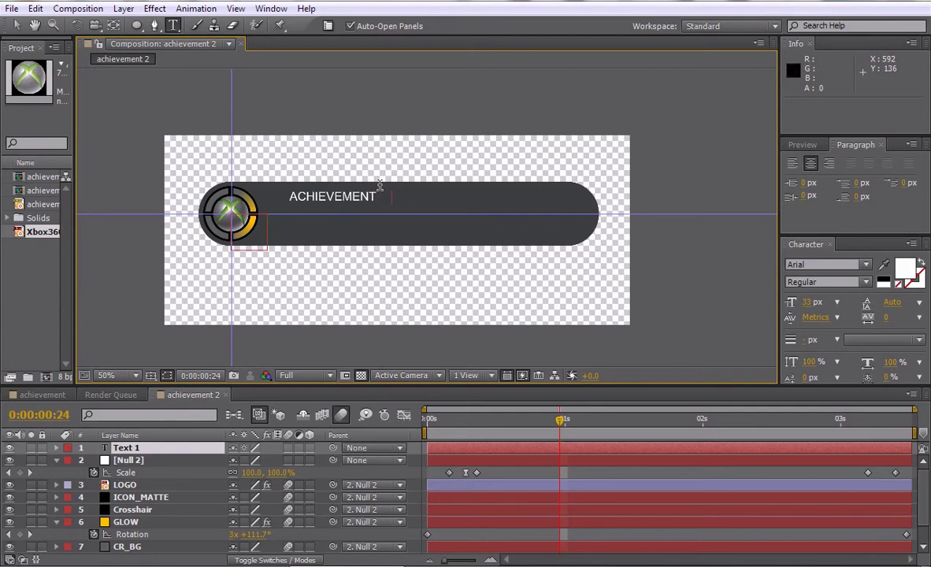
pyautogui.write('OCKED')
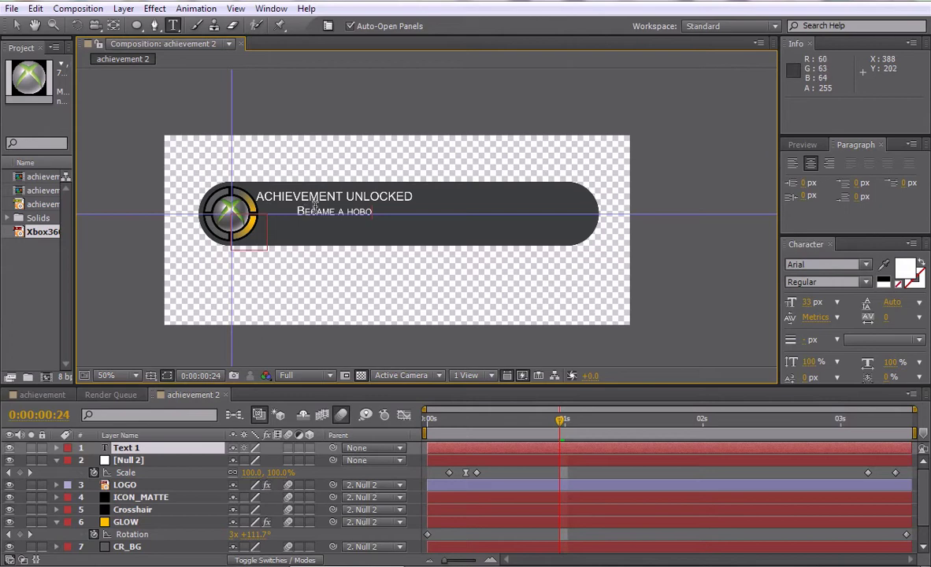
pyautogui.click(16, 26)
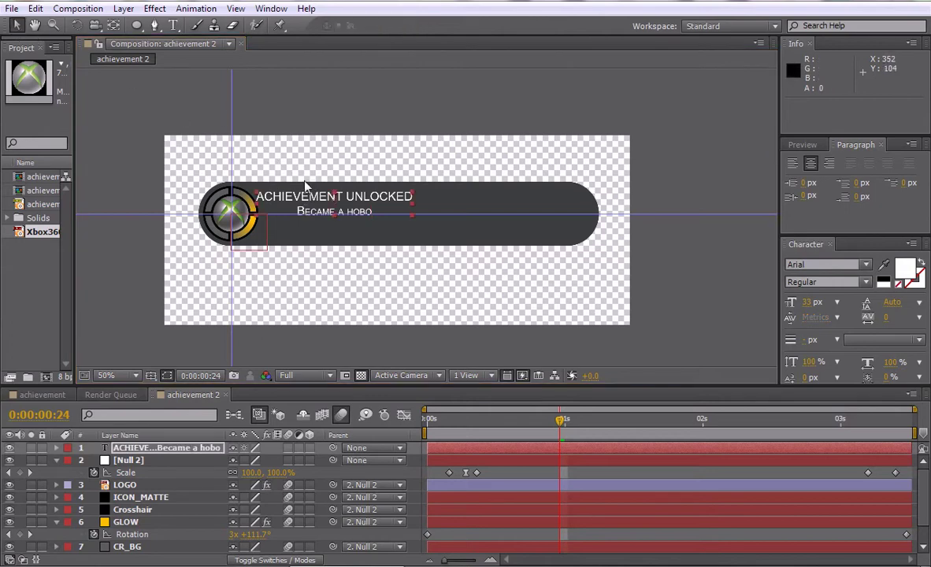
# Move the text to about 552, 216.5 on the bar and turn off its Small Caps style
pyautogui.moveTo(383, 195); pyautogui.dragTo(416, 209)
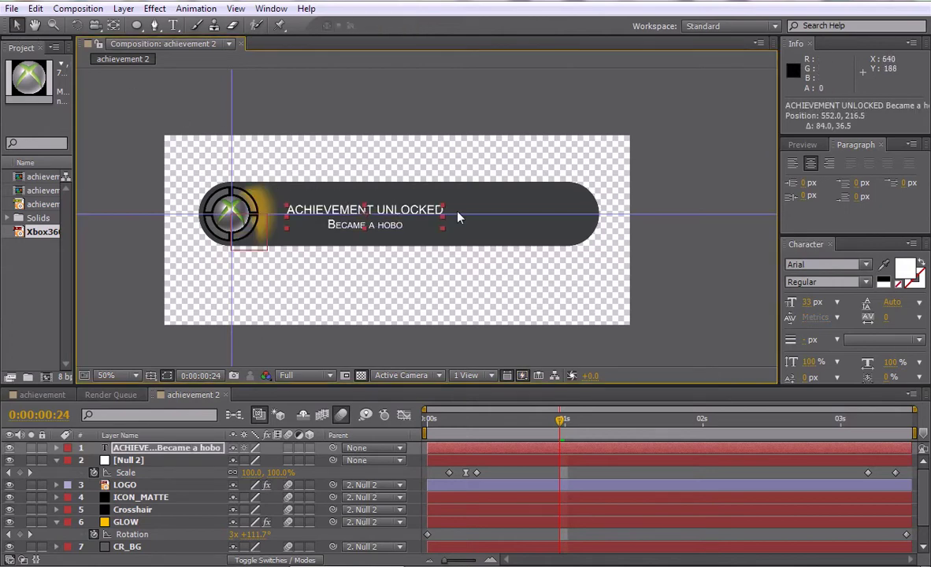
pyautogui.click(855, 305)
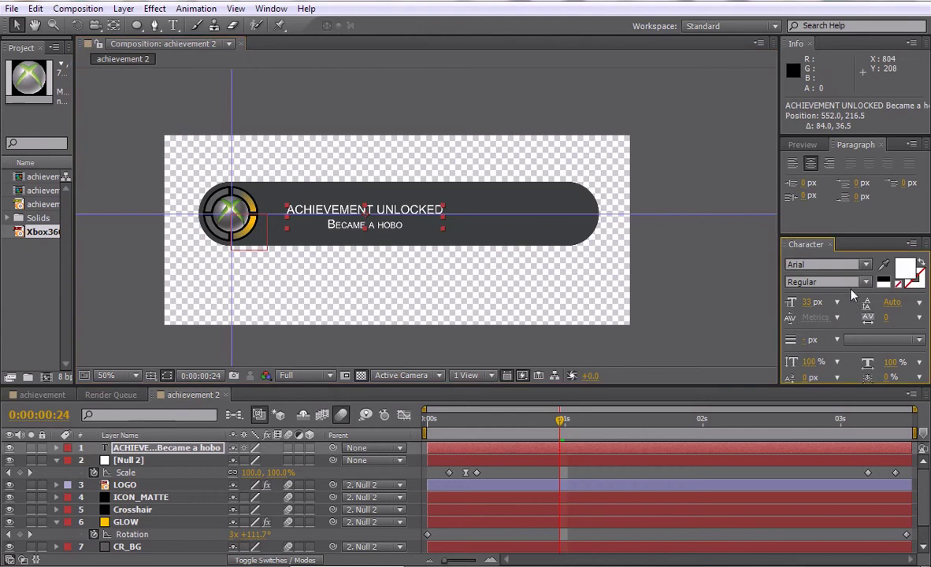
pyautogui.moveTo(844, 237); pyautogui.dragTo(844, 188)
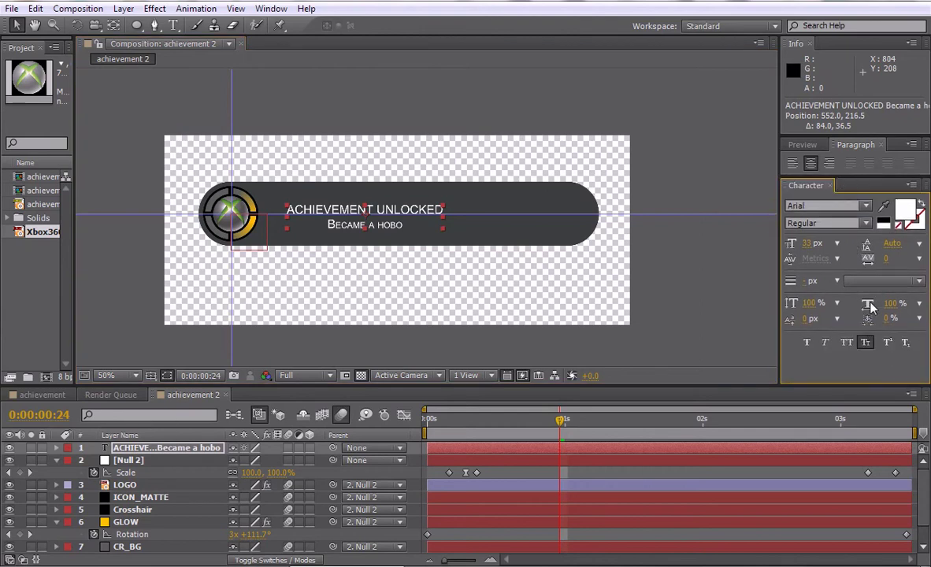
pyautogui.click(866, 343)
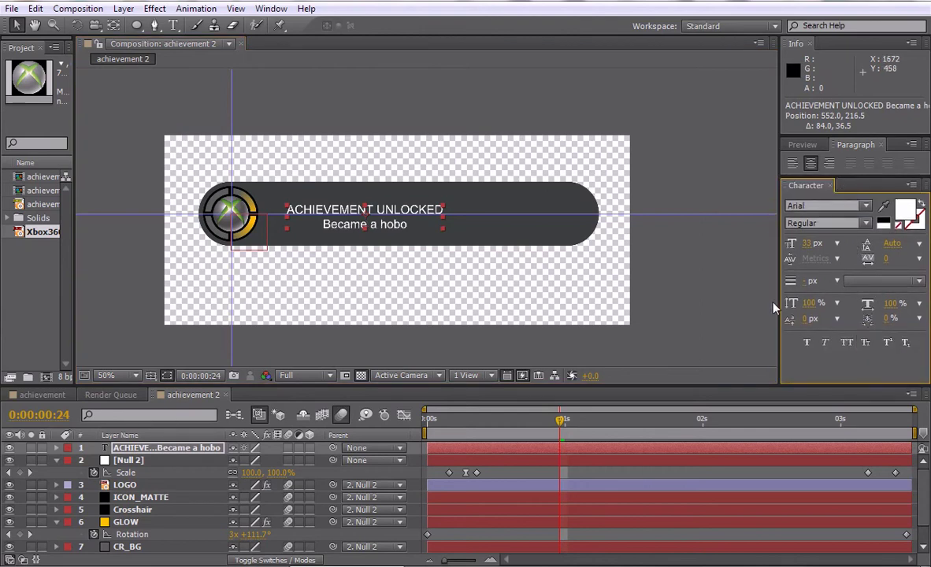
# Enlarge the achievement text to about 131% and move it to about 713, 203.5 on the bar
pyautogui.scroll(1, 401, 215)
pyautogui.moveTo(373, 249); pyautogui.dragTo(468, 246)
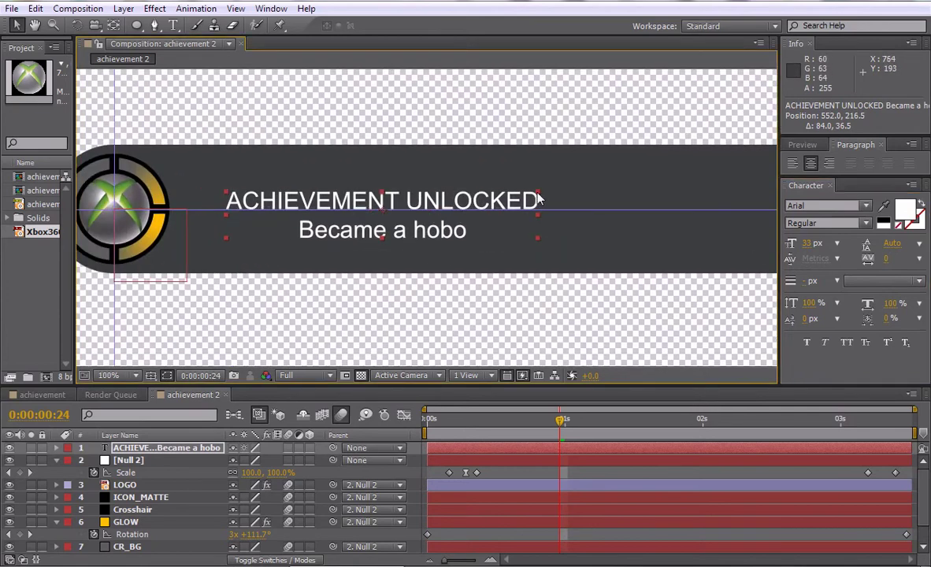
pyautogui.moveTo(537, 199); pyautogui.dragTo(625, 160)
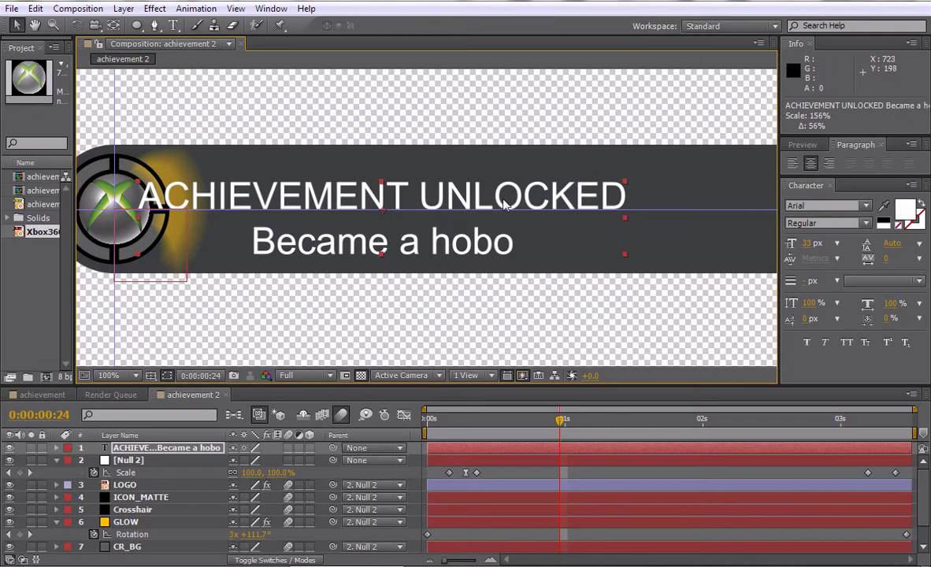
pyautogui.moveTo(506, 203); pyautogui.dragTo(602, 191)
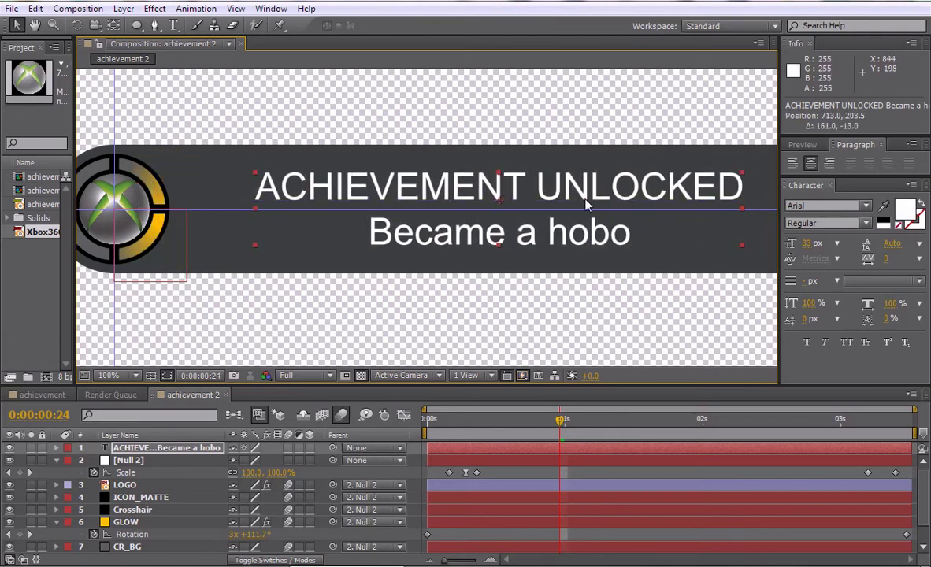
pyautogui.press(',')
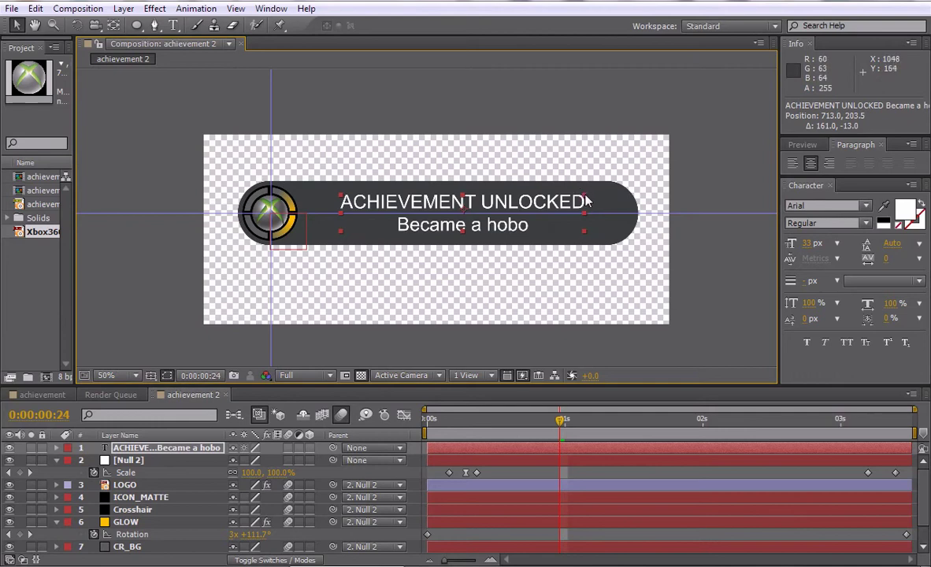
pyautogui.moveTo(584, 199); pyautogui.dragTo(577, 202)
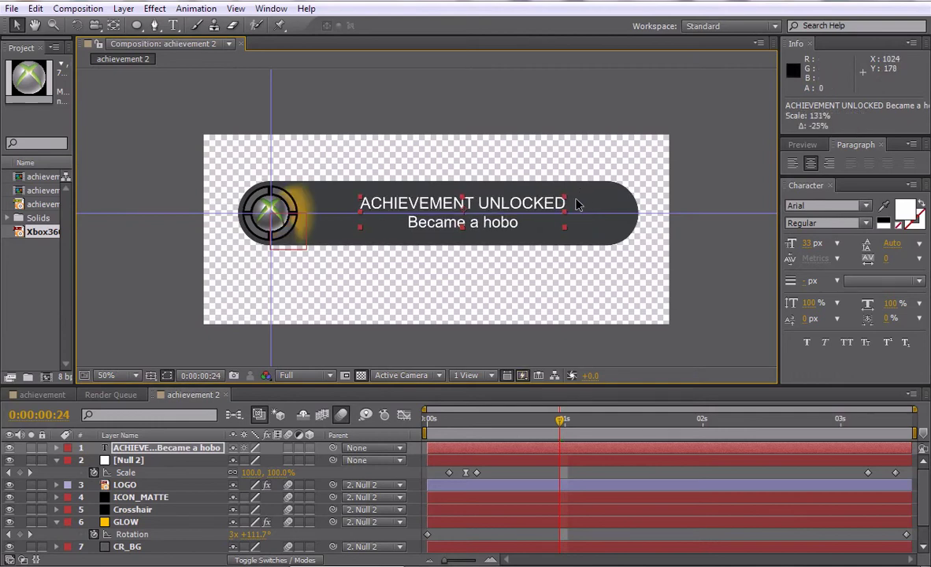
# Nudge the achievement text left and slightly down to position 665, 205.5
pyautogui.press('Left')
pyautogui.hotkey('shift', 'Left')
pyautogui.hotkey('shift', 'Left')
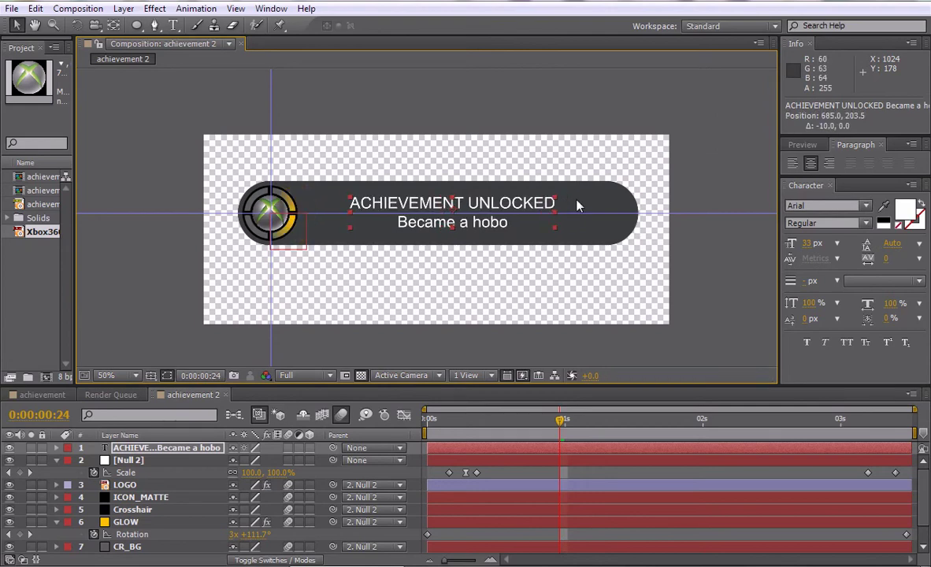
pyautogui.hotkey('shift', 'Left')
pyautogui.hotkey('shift', 'Left')
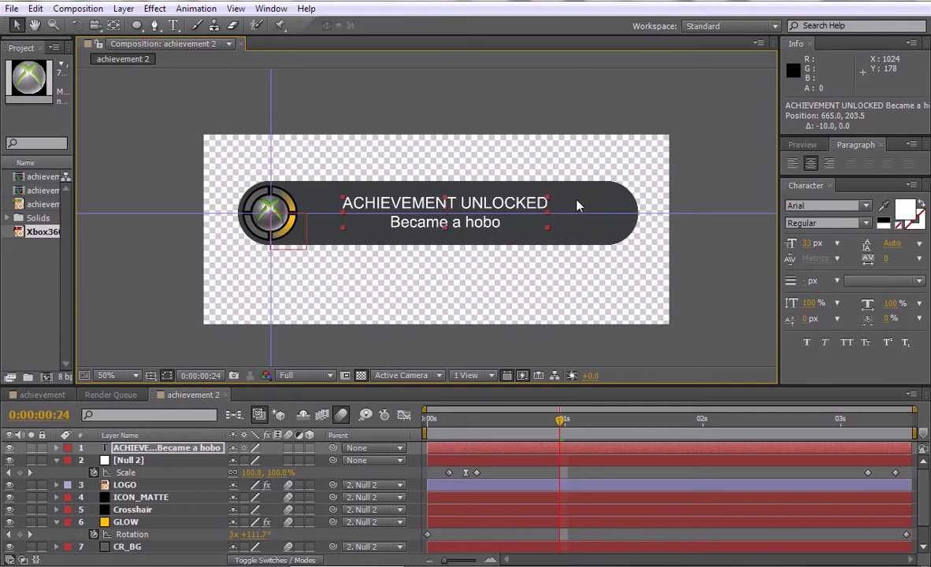
pyautogui.press('Down')
pyautogui.press('Down')
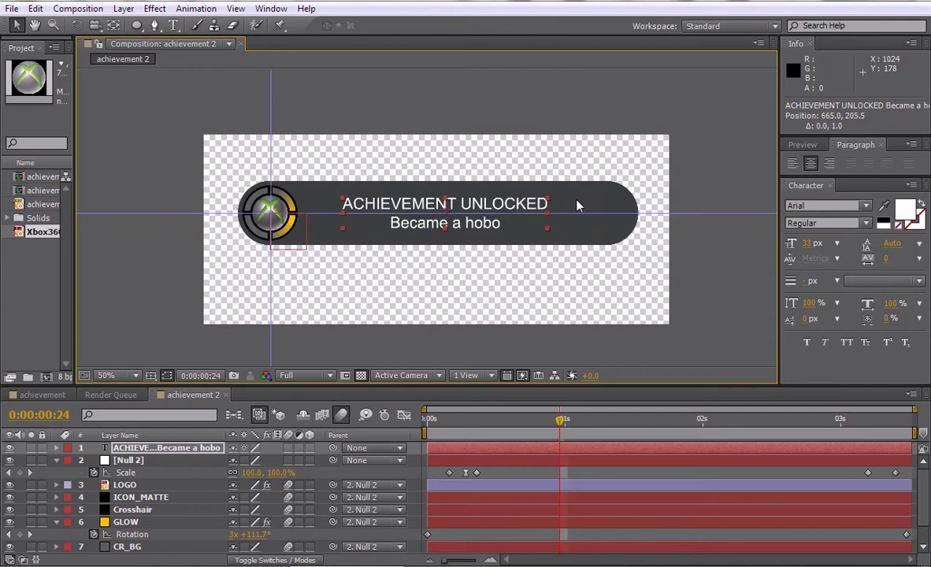
# Add an Opacity keyframe of 0% to the text layer at 0:00:00:12, as the bar finishes expanding
pyautogui.press('.')
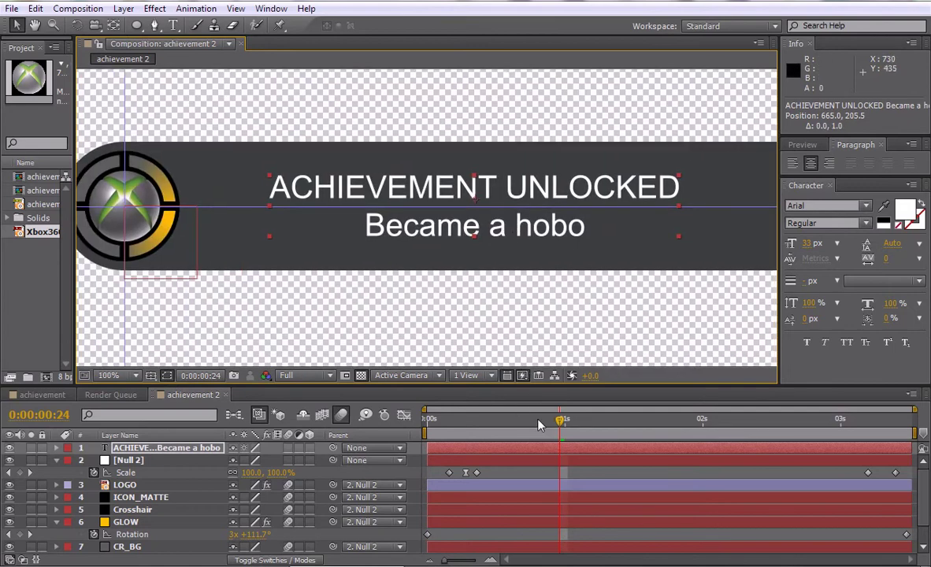
pyautogui.moveTo(561, 422); pyautogui.dragTo(494, 424)
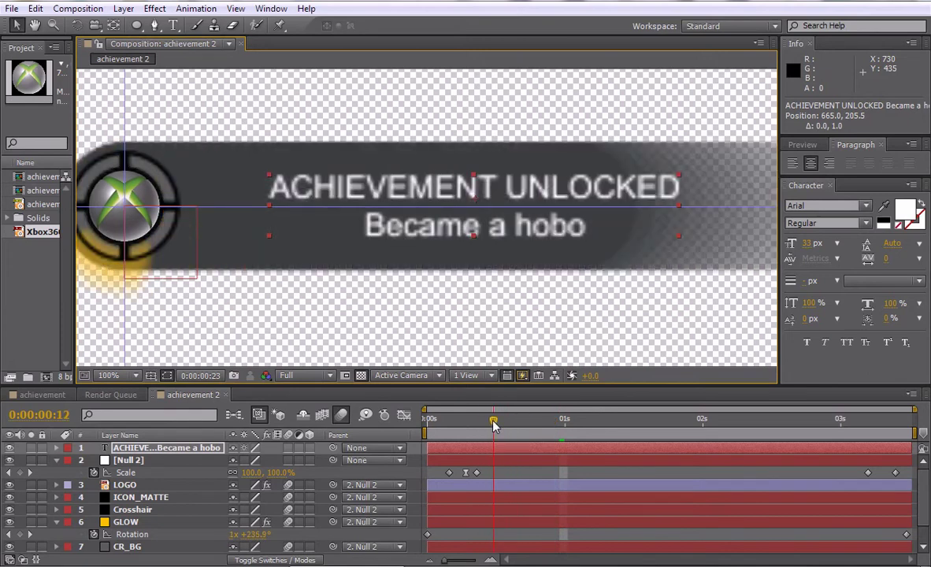
pyautogui.press('pagedown')
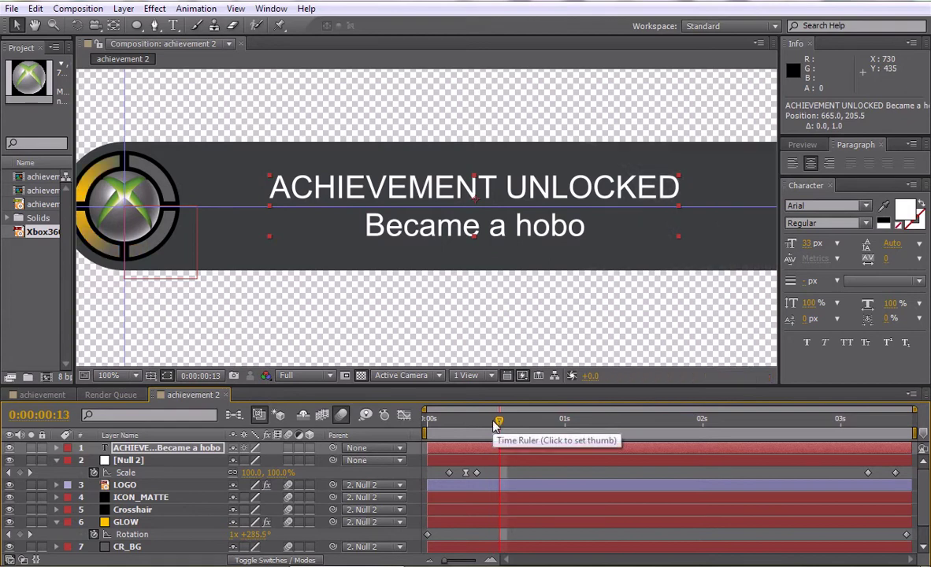
pyautogui.press('pageup')
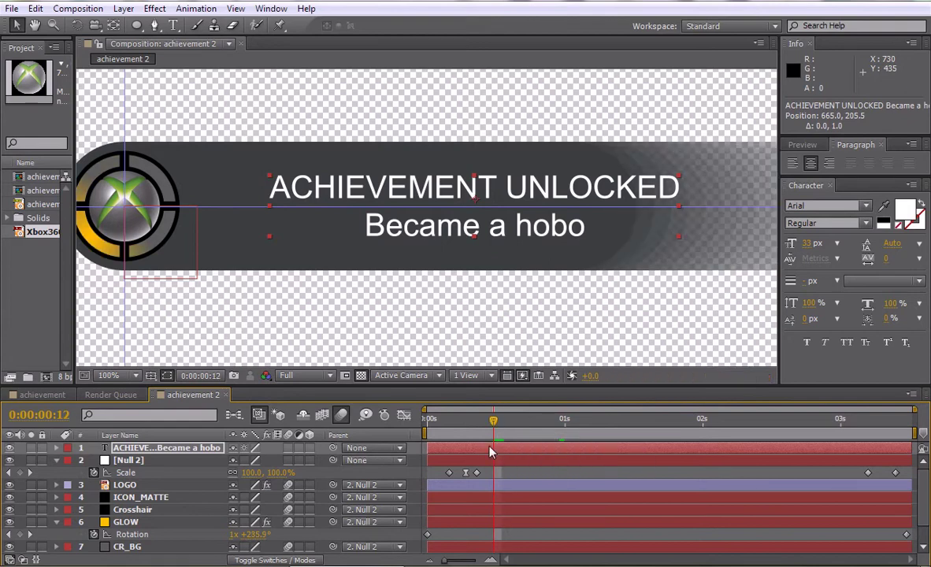
pyautogui.press('t')
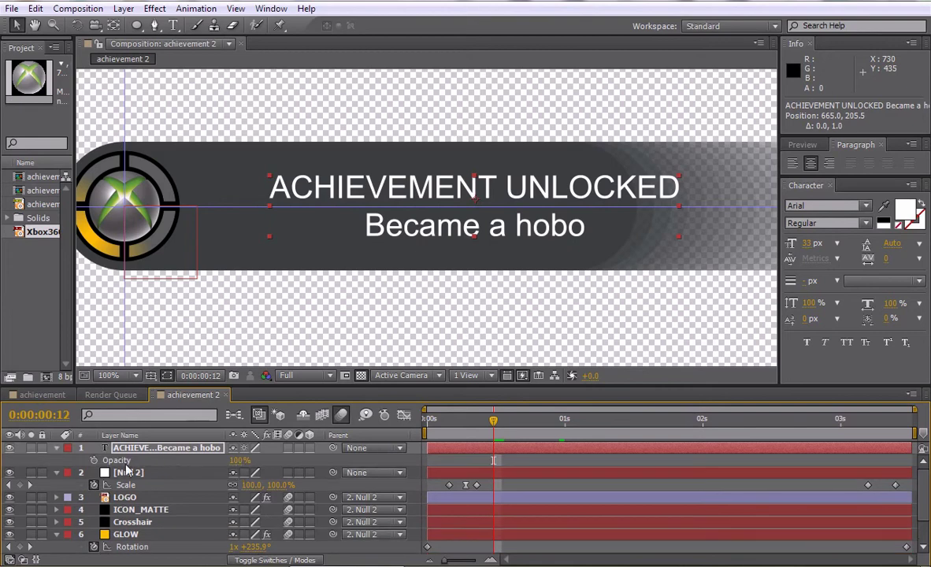
pyautogui.click(94, 459)
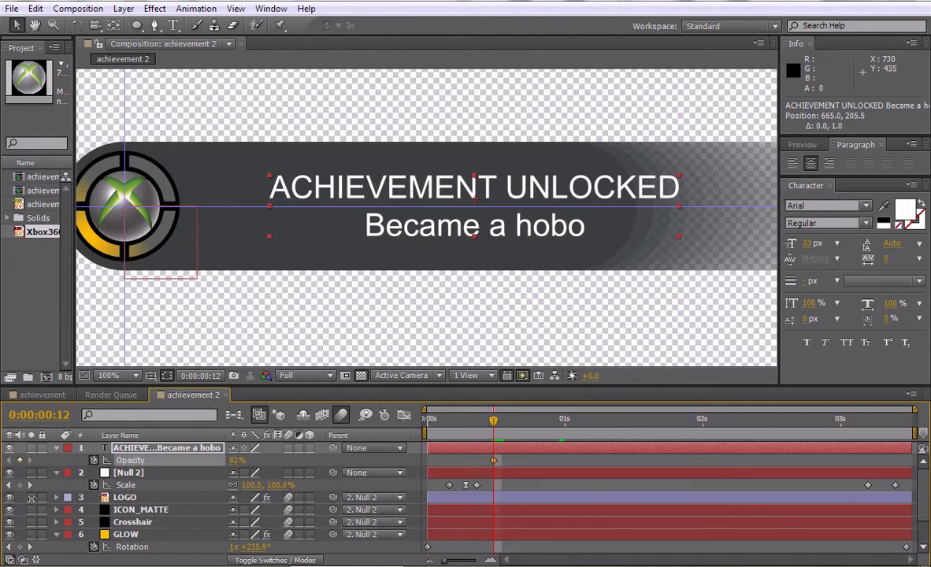
pyautogui.moveTo(234, 460); pyautogui.dragTo(149, 460)
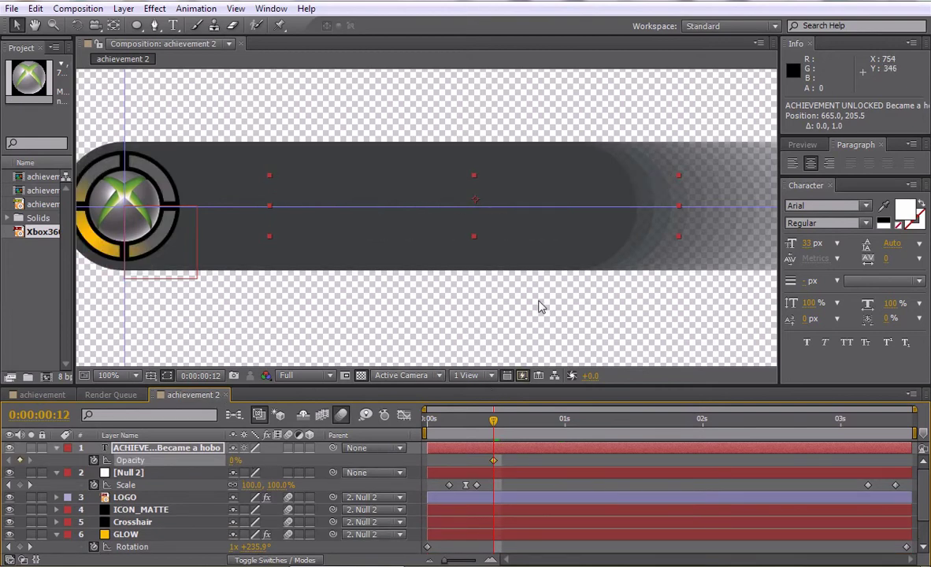
# Set the text layer's Opacity to 100% at 0:00:00:16 to fade the text in
pyautogui.moveTo(538, 301); pyautogui.dragTo(487, 299)
pyautogui.scroll(-1, 489, 299)
pyautogui.press('pagedown')
pyautogui.press('pagedown')
pyautogui.press('pagedown')
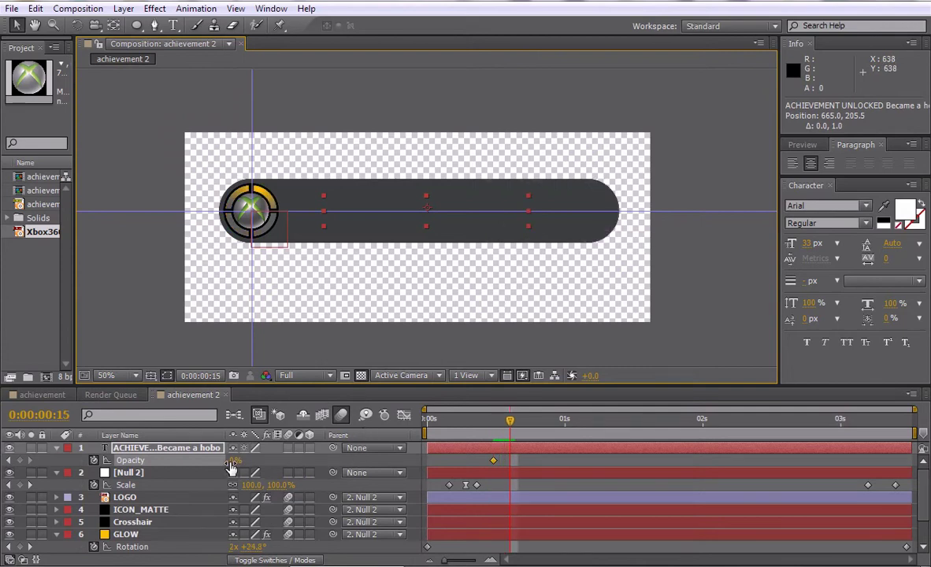
pyautogui.press('pagedown')
pyautogui.moveTo(234, 462); pyautogui.dragTo(338, 461)
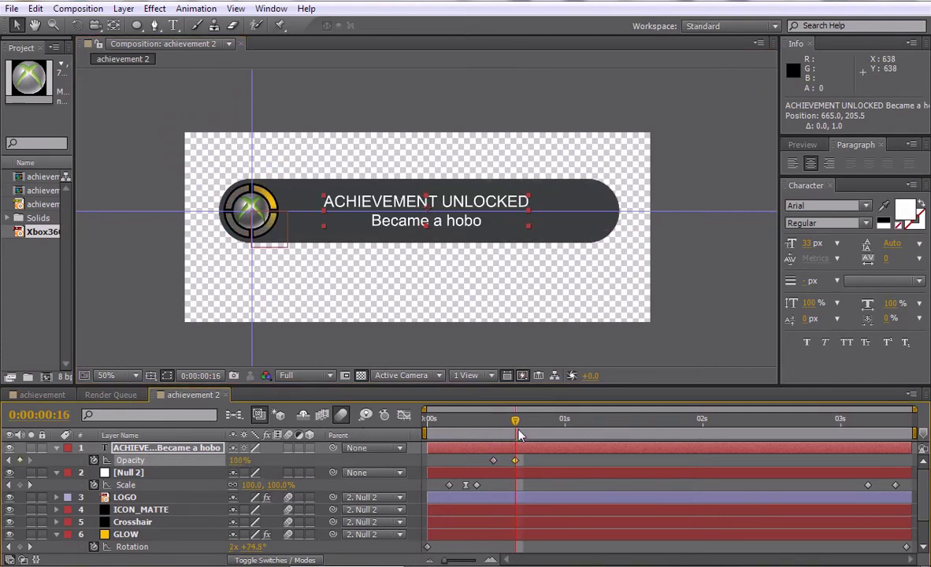
# Shift the text layer's two fade-in Opacity keyframes one frame earlier so they start at 0:00:00:11
pyautogui.moveTo(515, 424); pyautogui.dragTo(493, 424)
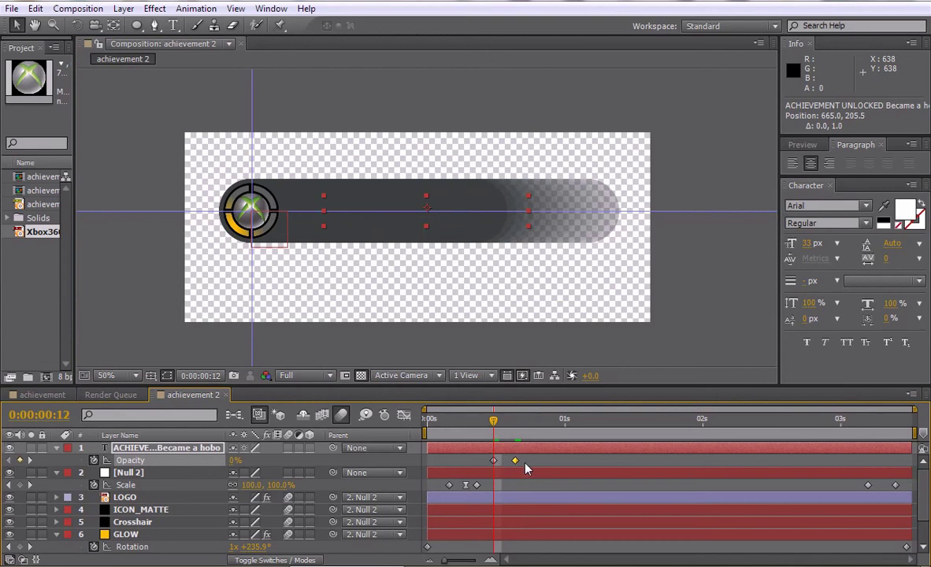
pyautogui.click(485, 463)
pyautogui.moveTo(483, 459)
pyautogui.mouseDown()
pyautogui.moveTo(522, 466)
pyautogui.moveTo(487, 463)
pyautogui.mouseUp()
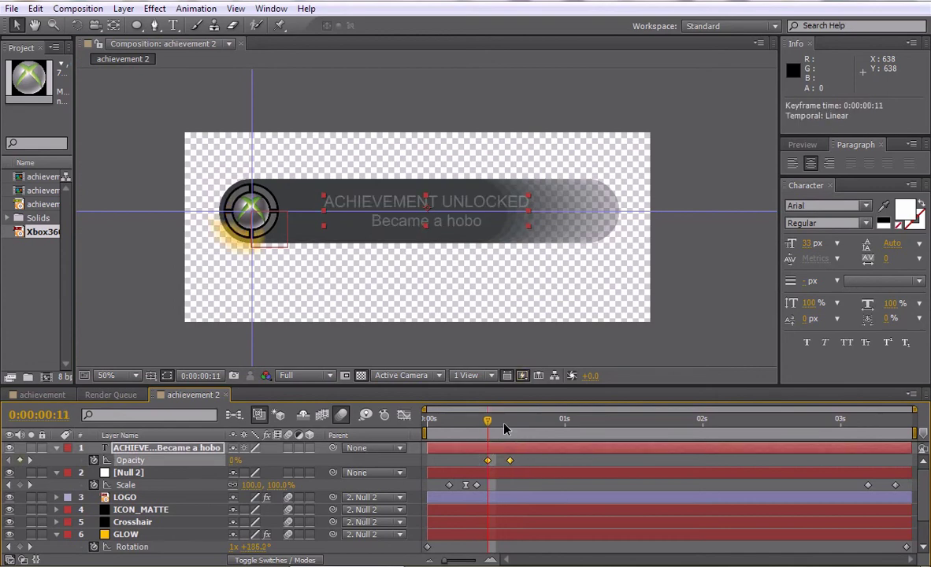
# Set the text layer's Opacity to 0% at 0:00:03:04, just before the bar collapses
pyautogui.moveTo(506, 424); pyautogui.dragTo(859, 425)
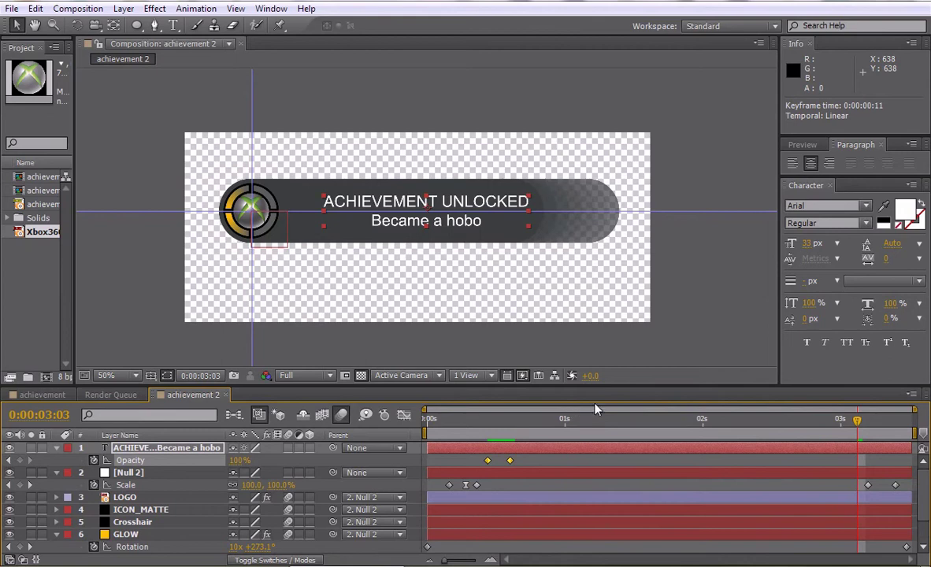
pyautogui.press('pagedown')
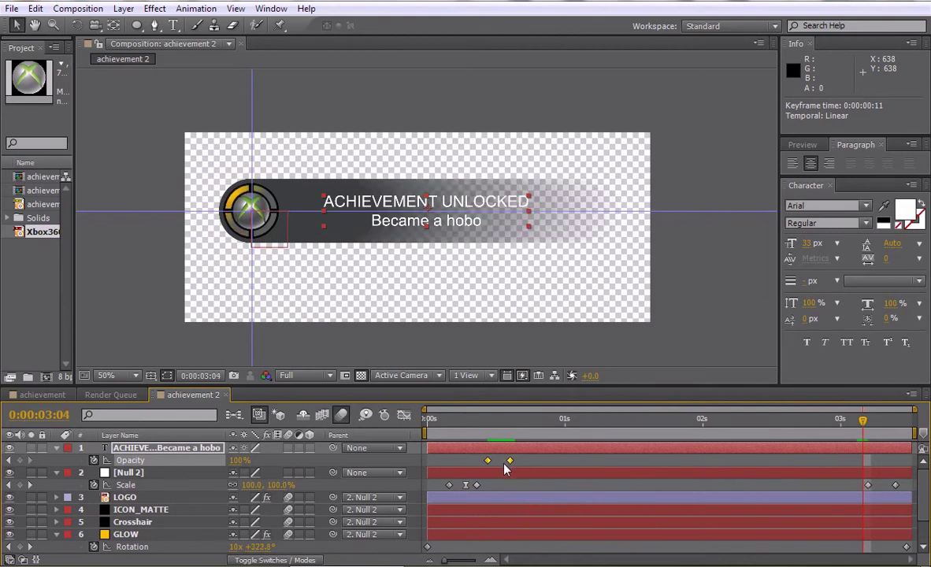
pyautogui.moveTo(235, 466); pyautogui.dragTo(175, 472)
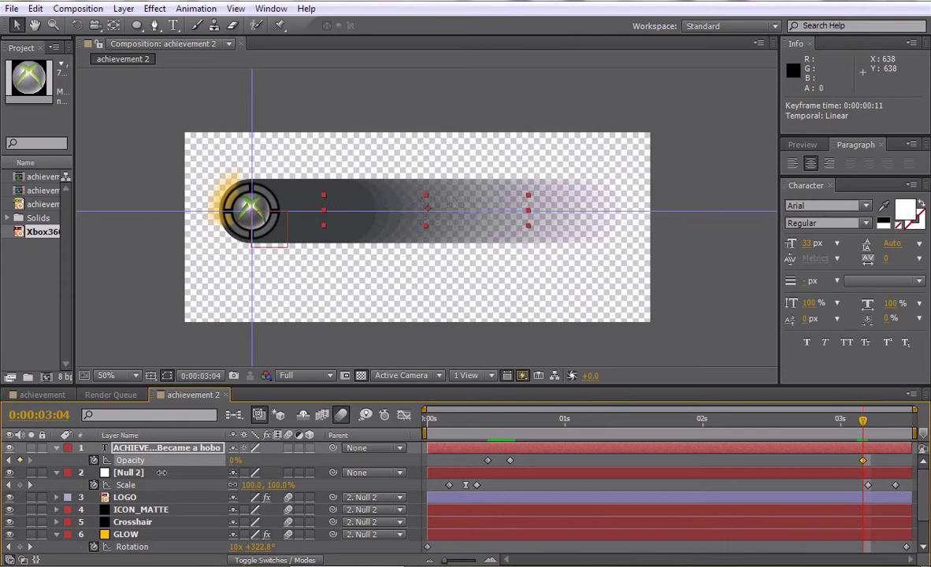
# Set the text layer's Opacity to 100% at 0:00:03:00 so the fade-out starts there
pyautogui.press('pageup')
pyautogui.press('pageup')
pyautogui.press('pageup')
pyautogui.press('pageup')
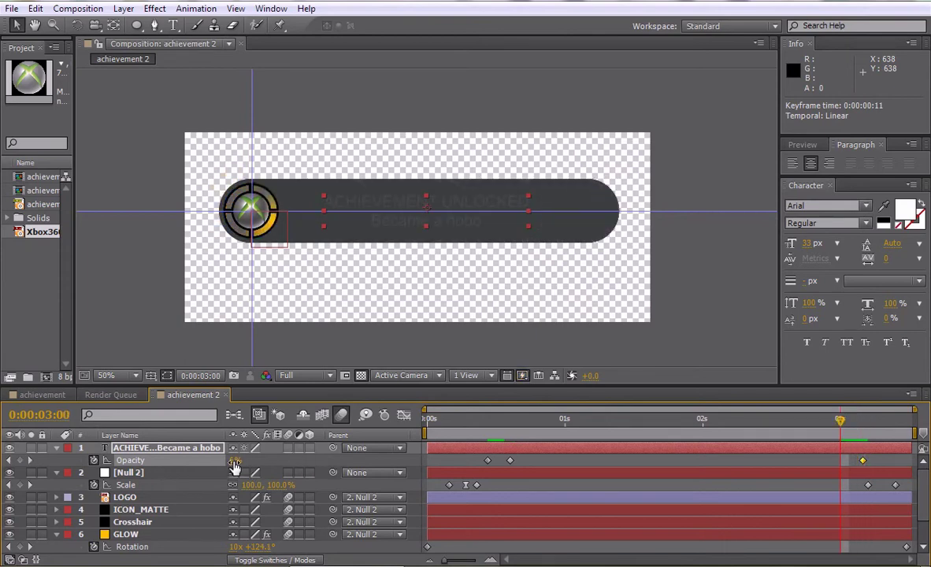
pyautogui.moveTo(235, 466); pyautogui.dragTo(414, 443)
# Step frame by frame from 0:00:03:00 to 0:00:03:11 to check the text fade-out, bar collapse and logo pop
pyautogui.press('pagedown')
pyautogui.press('pagedown')
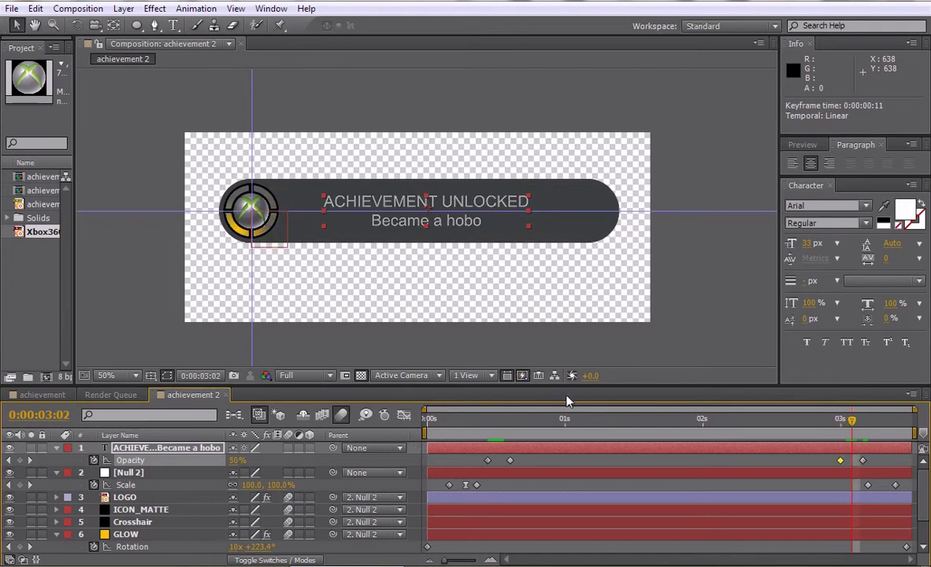
pyautogui.press('pagedown')
pyautogui.press('pagedown')
pyautogui.press('pagedown')
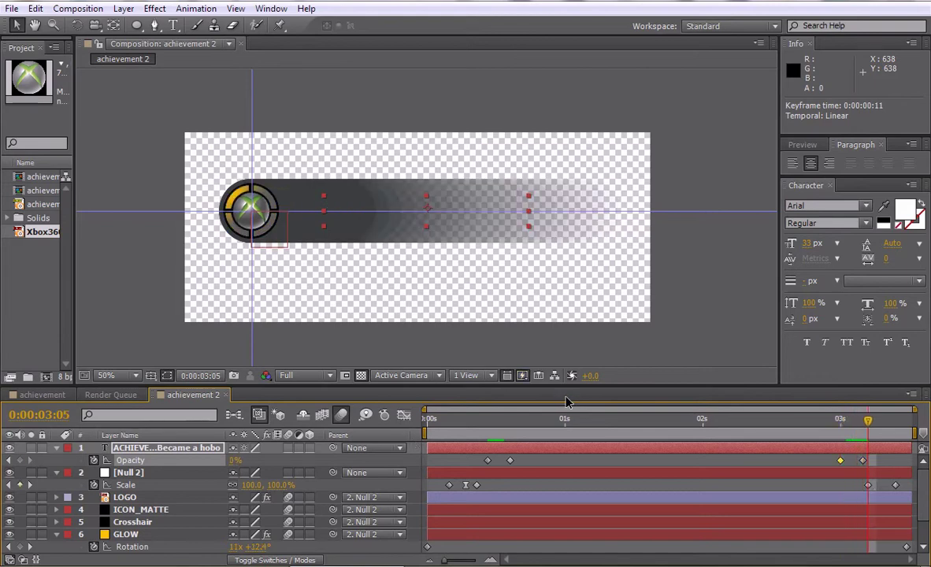
pyautogui.press('pagedown')
pyautogui.press('pagedown')
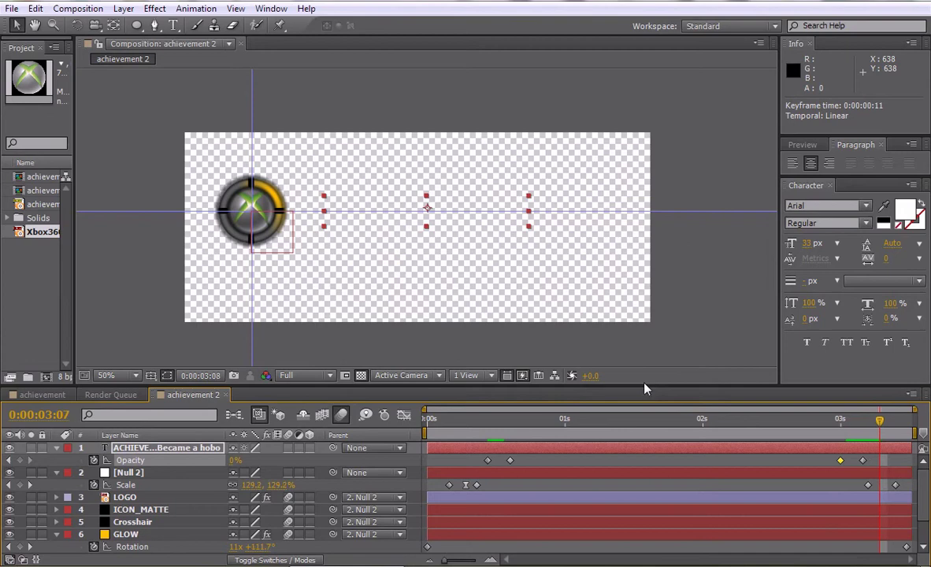
pyautogui.press('pagedown')
pyautogui.press('pagedown')
pyautogui.press('pagedown')
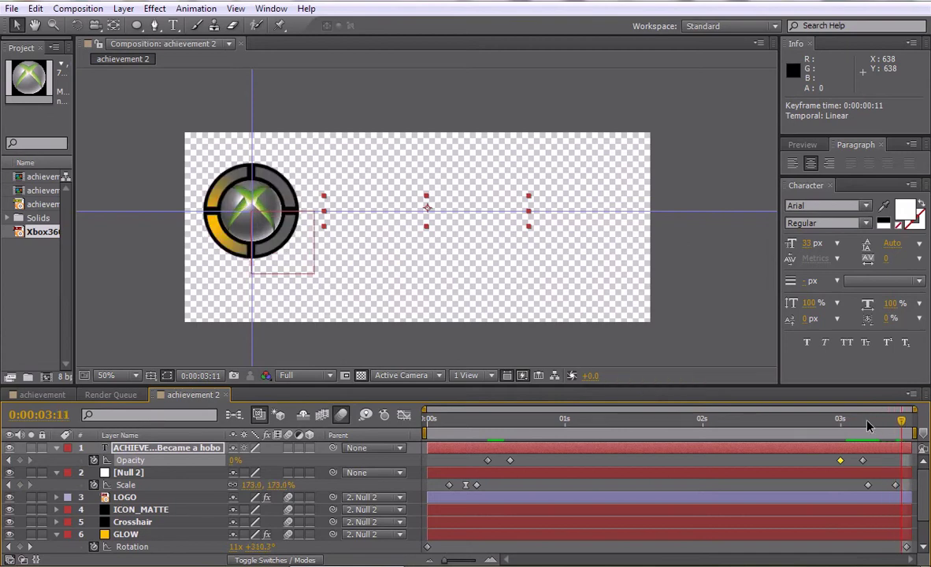
# Turn off full-screen playback in the RAM preview options and preview the animation from memory
pyautogui.click(902, 426)
pyautogui.moveTo(902, 426); pyautogui.dragTo(488, 425)
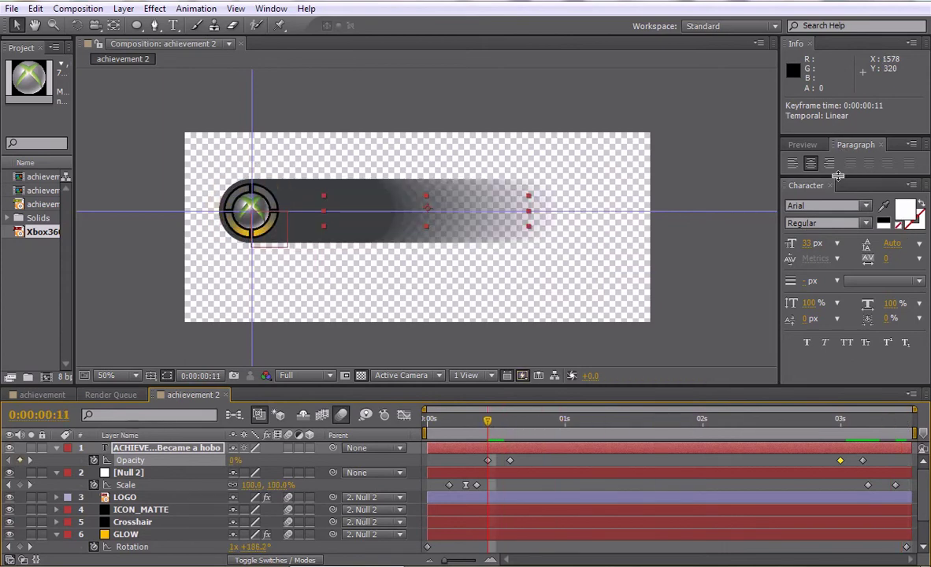
pyautogui.moveTo(837, 175); pyautogui.dragTo(838, 266)
pyautogui.click(802, 145)
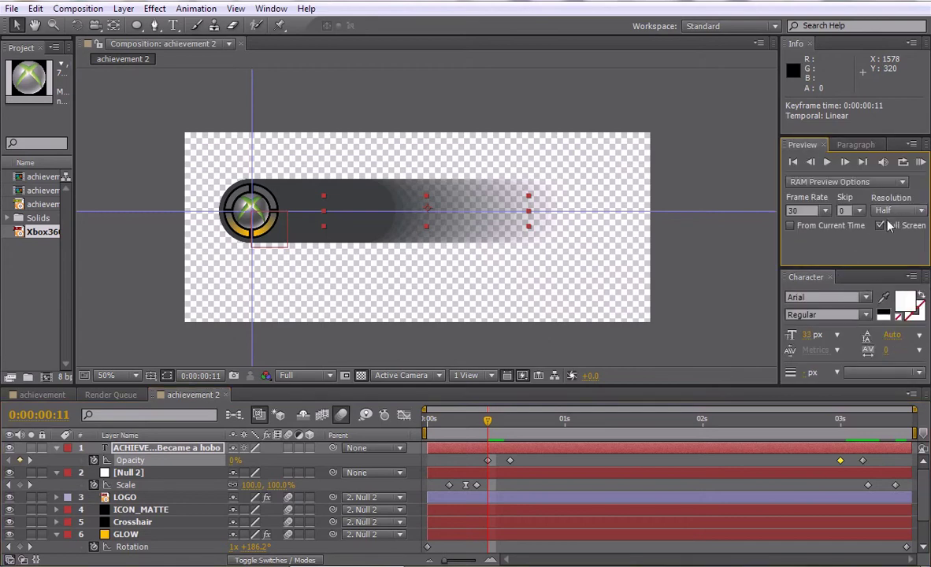
pyautogui.click(920, 161)
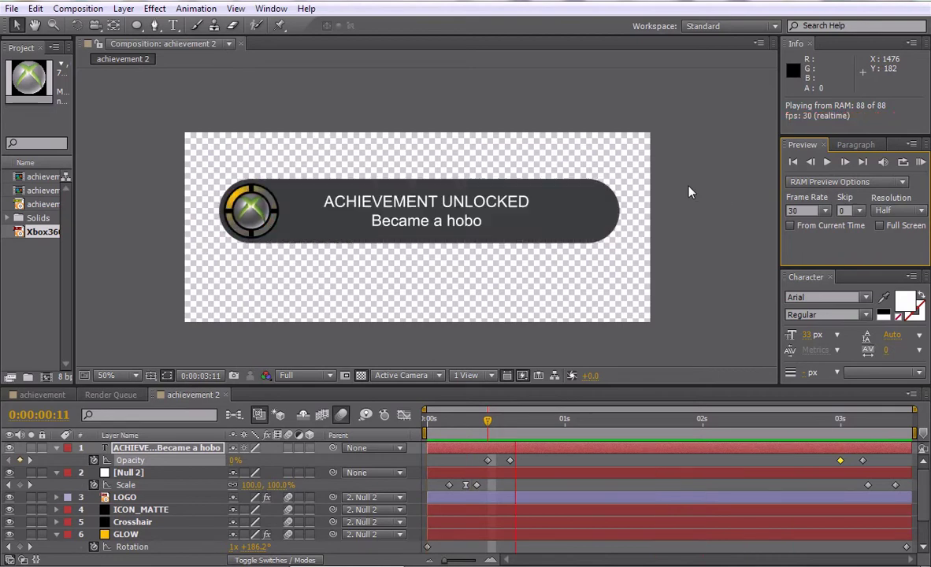
pyautogui.click(794, 211)
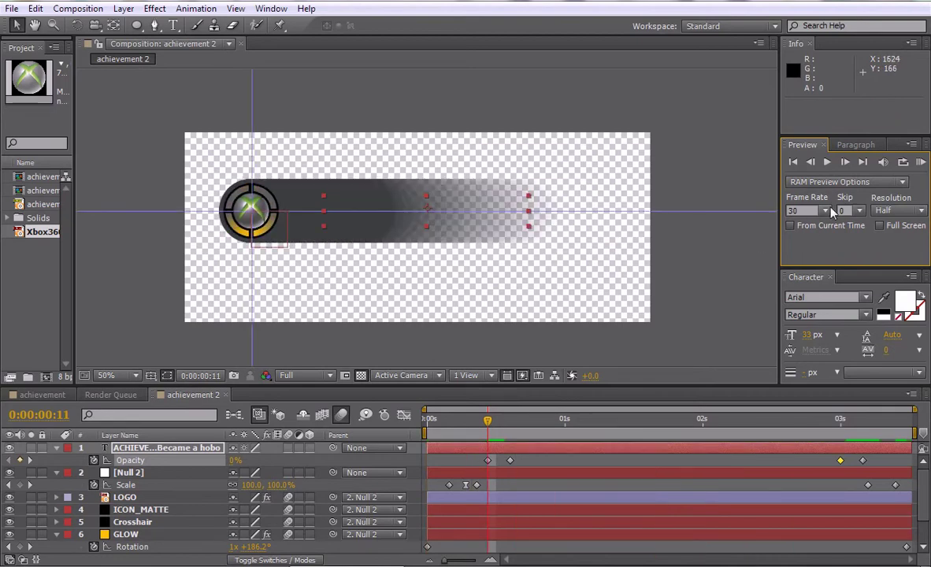
# Set the RAM preview frame rate to the composition's own 25 fps and preview the animation again
pyautogui.click(831, 211)
pyautogui.click(823, 225)
pyautogui.click(824, 212)
pyautogui.click(874, 189)
pyautogui.click(919, 161)
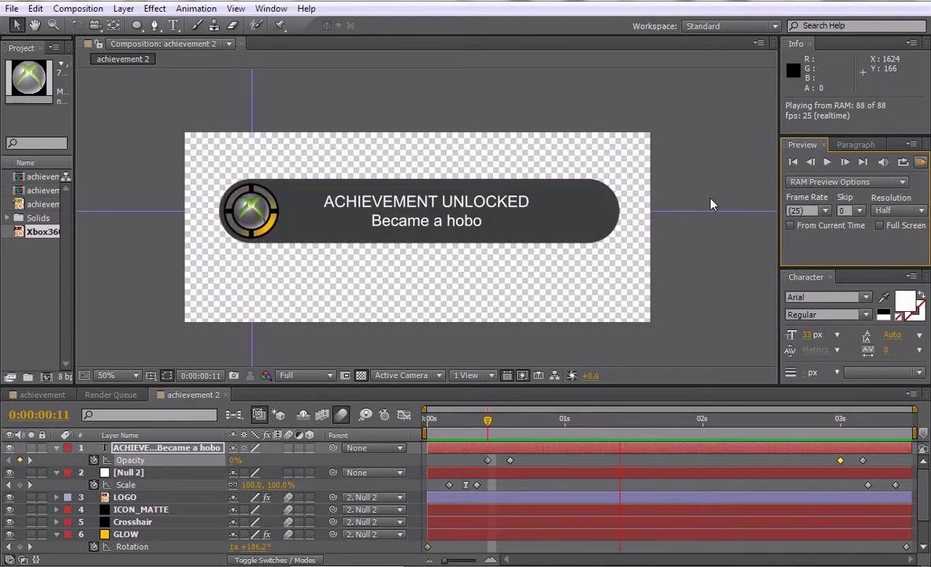
pyautogui.press('space')
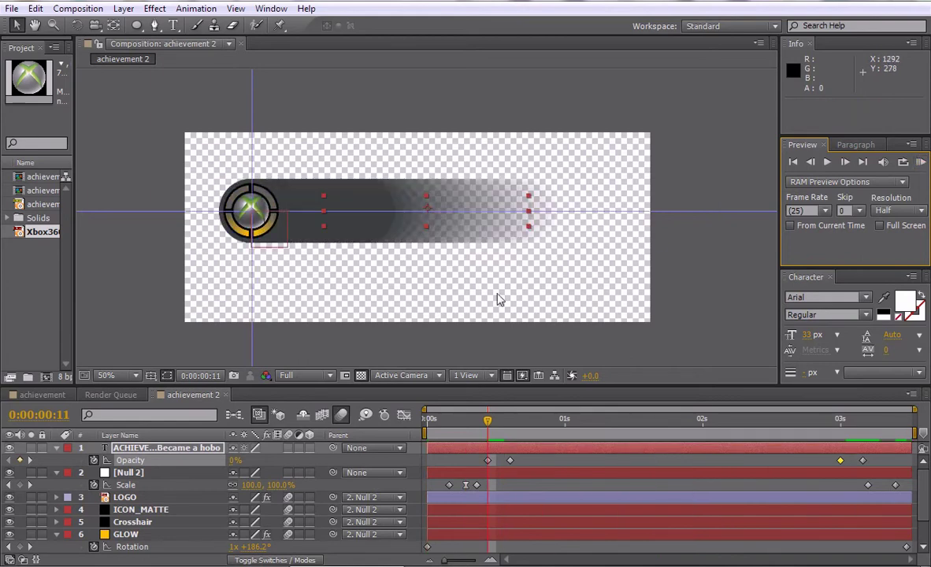
# Create a black solid layer at composition size, 1280 px wide, above all other layers
pyautogui.moveTo(514, 426); pyautogui.dragTo(466, 423)
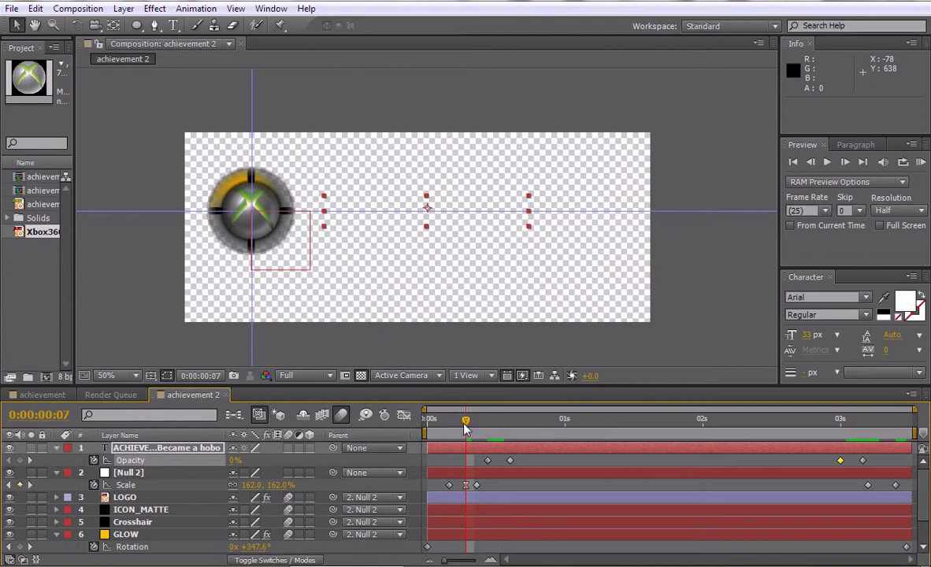
pyautogui.moveTo(465, 427); pyautogui.dragTo(438, 426)
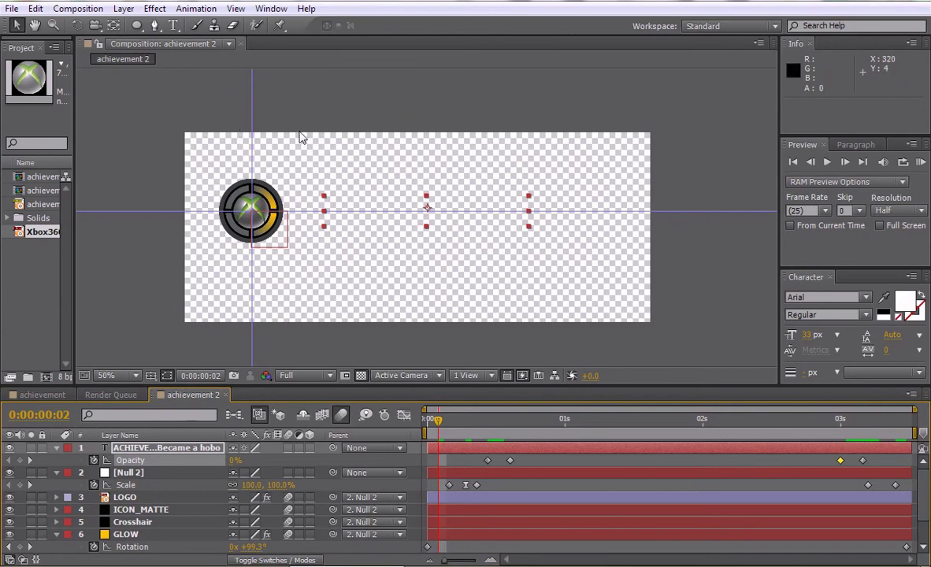
pyautogui.click(125, 9)
pyautogui.moveTo(132, 25)
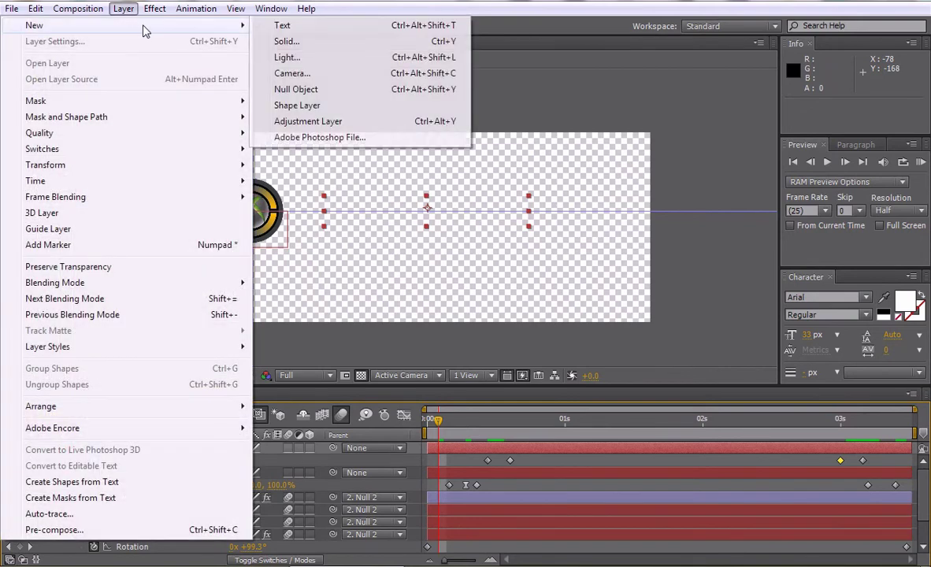
pyautogui.click(330, 44)
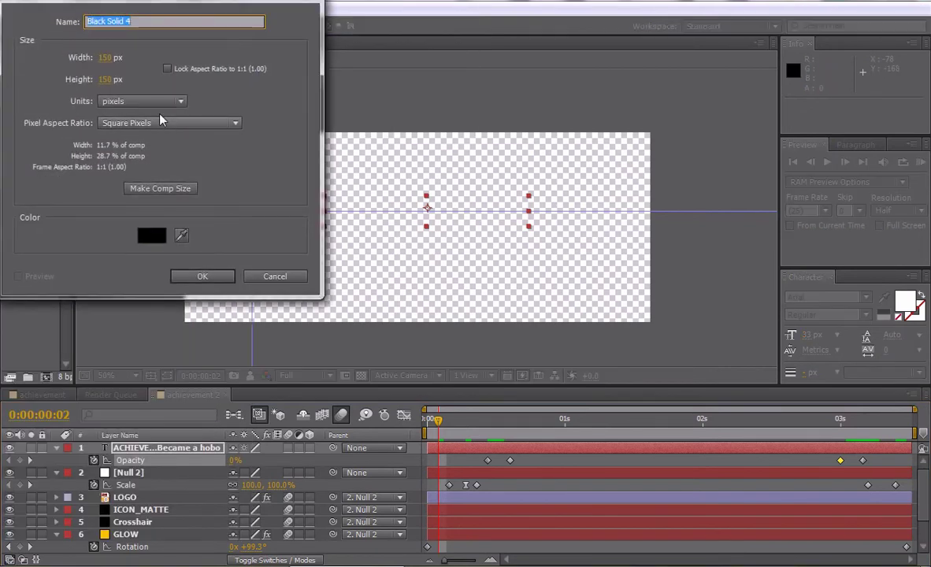
pyautogui.click(161, 189)
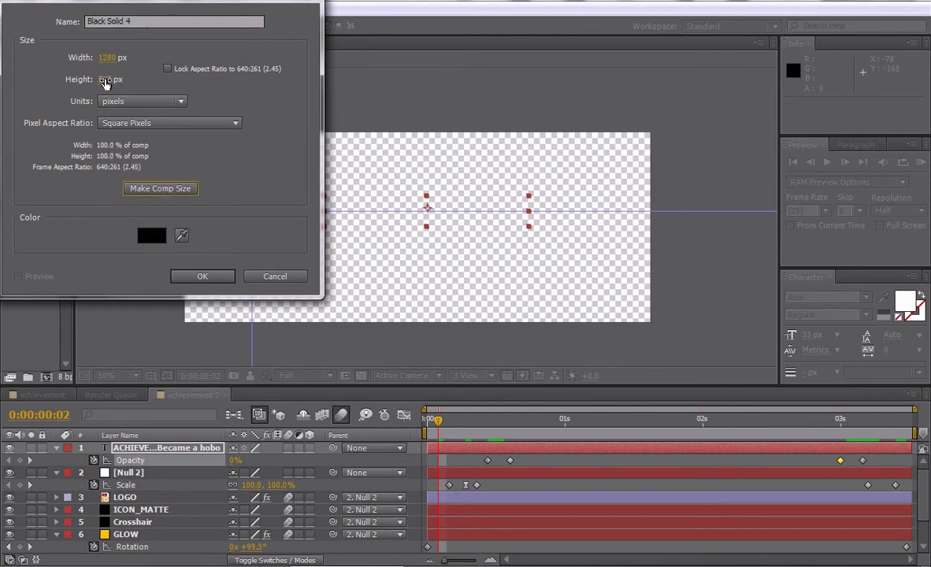
pyautogui.click(200, 277)
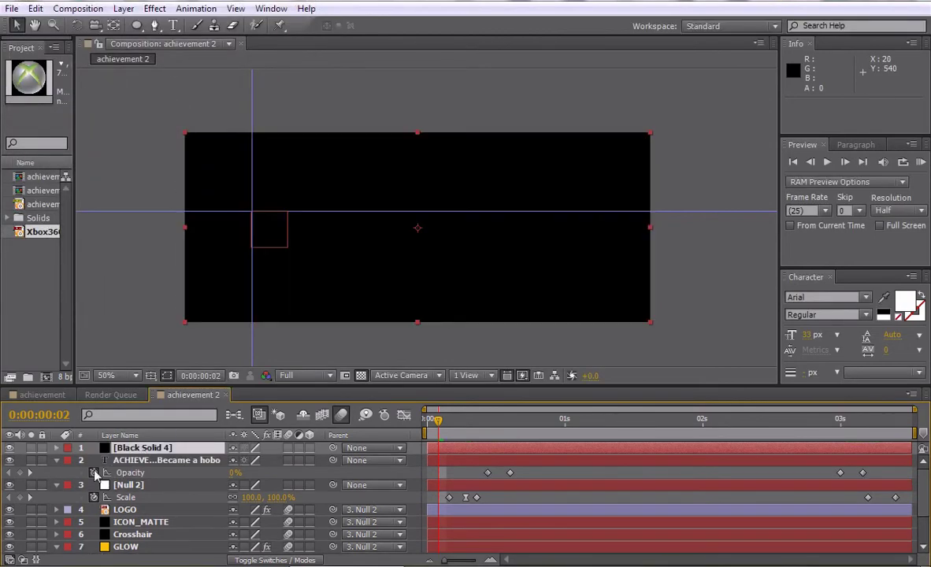
# Set the new black solid's blending mode to Stencil Alpha, hiding the layer meanwhile and showing it again
pyautogui.click(9, 447)
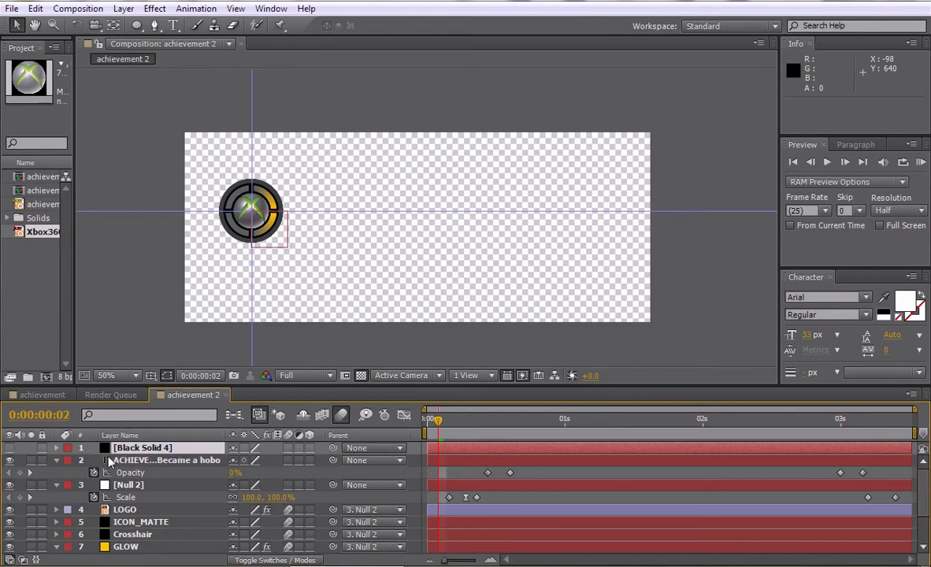
pyautogui.click(182, 448)
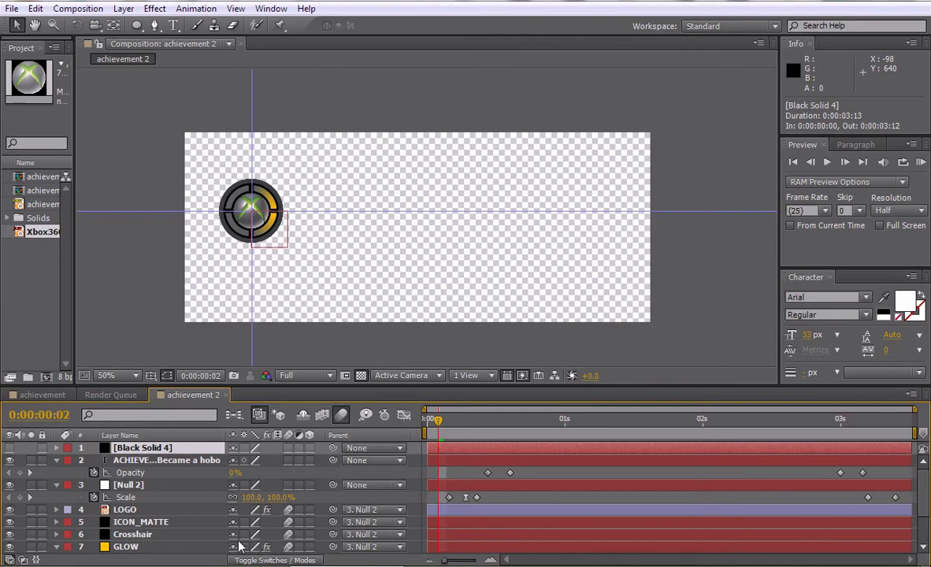
pyautogui.press('F4')
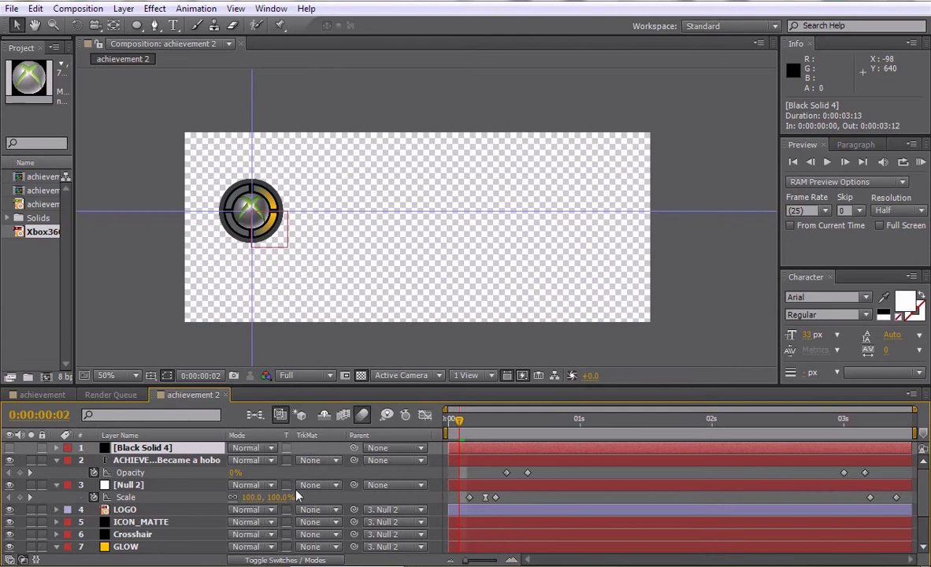
pyautogui.click(257, 448)
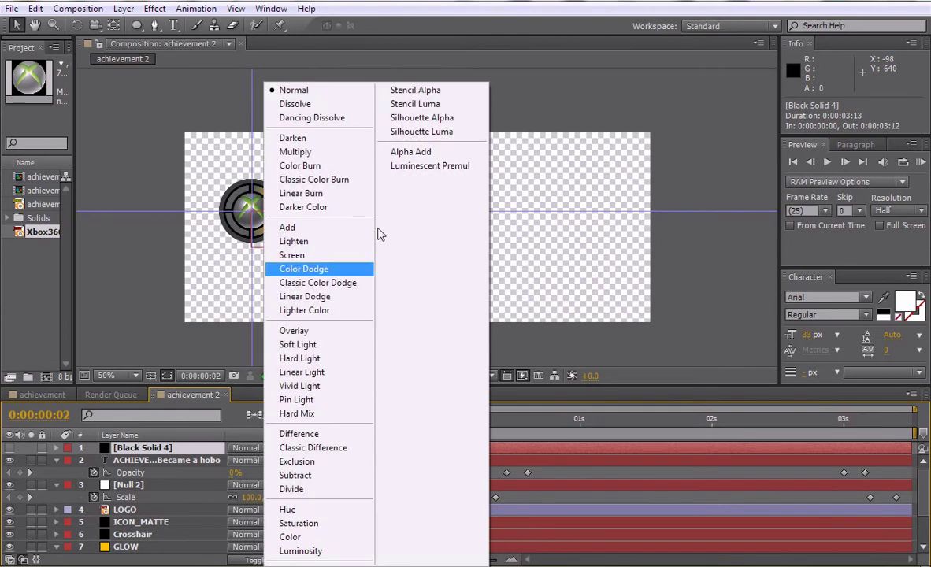
pyautogui.click(415, 90)
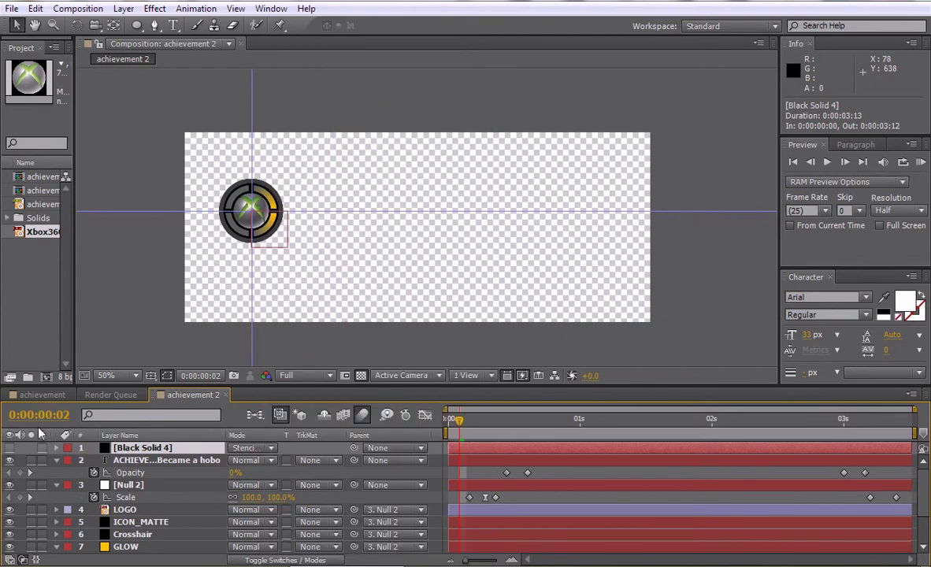
pyautogui.click(10, 447)
# Add an Opacity keyframe of 100% to the Stencil Alpha solid at 0:00:00:06, during the logo pop
pyautogui.moveTo(462, 423)
pyautogui.mouseDown()
pyautogui.moveTo(608, 423)
pyautogui.moveTo(476, 434)
pyautogui.mouseUp()
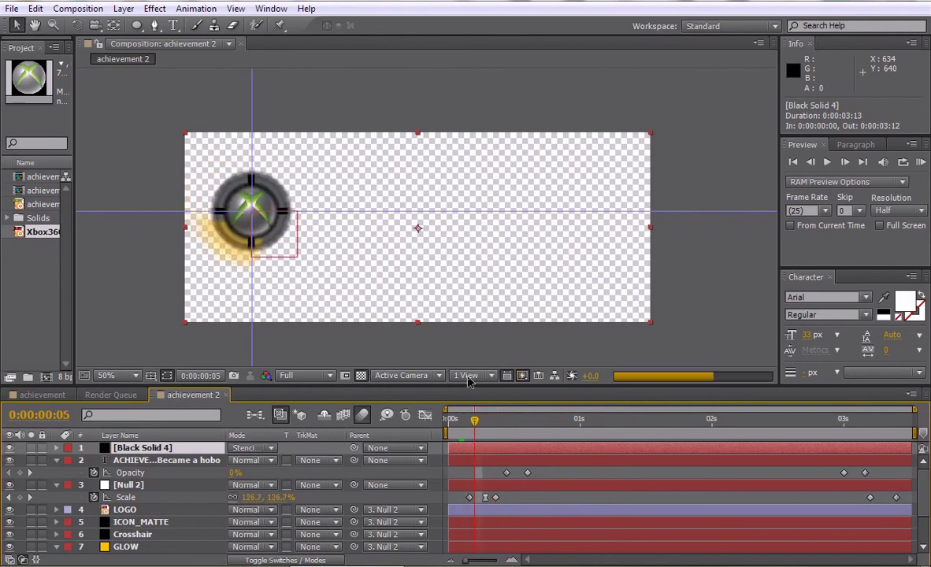
pyautogui.press('pageup')
pyautogui.press('pageup')
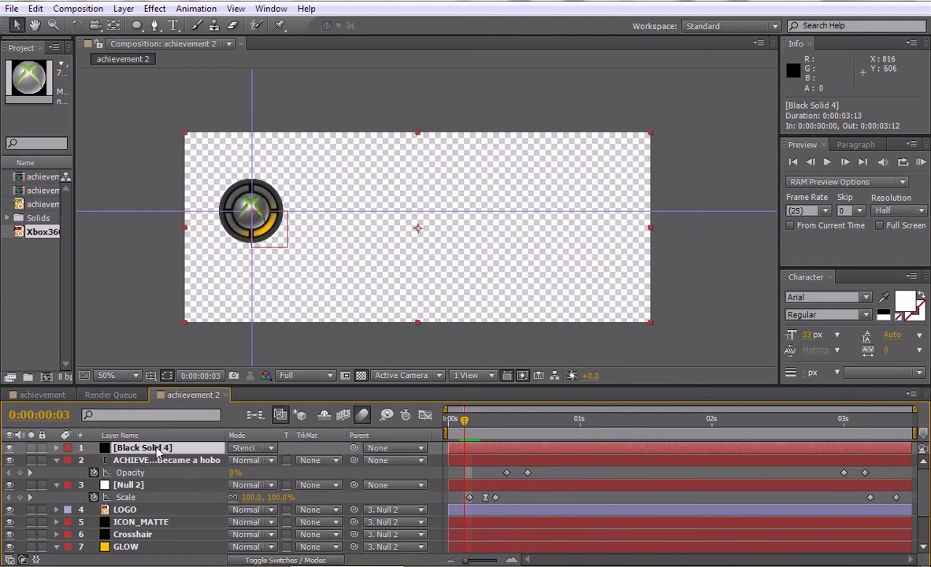
pyautogui.press('pagedown')
pyautogui.press('pagedown')
pyautogui.press('pagedown')
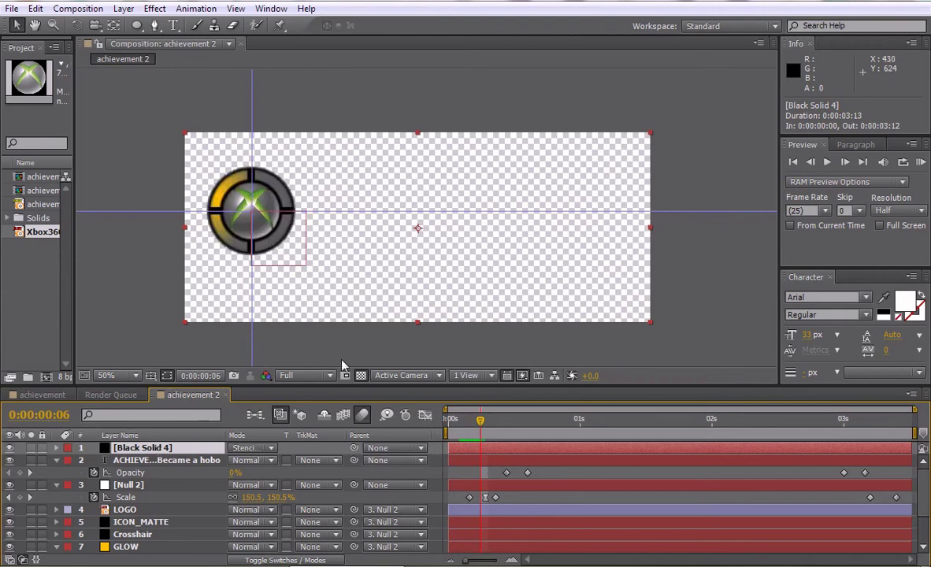
pyautogui.press('pagedown')
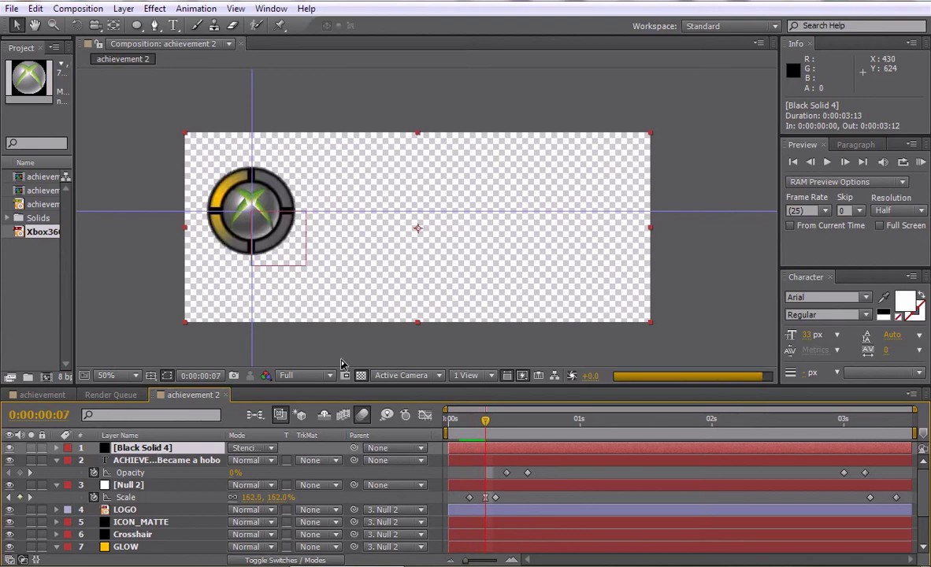
pyautogui.press('pageup')
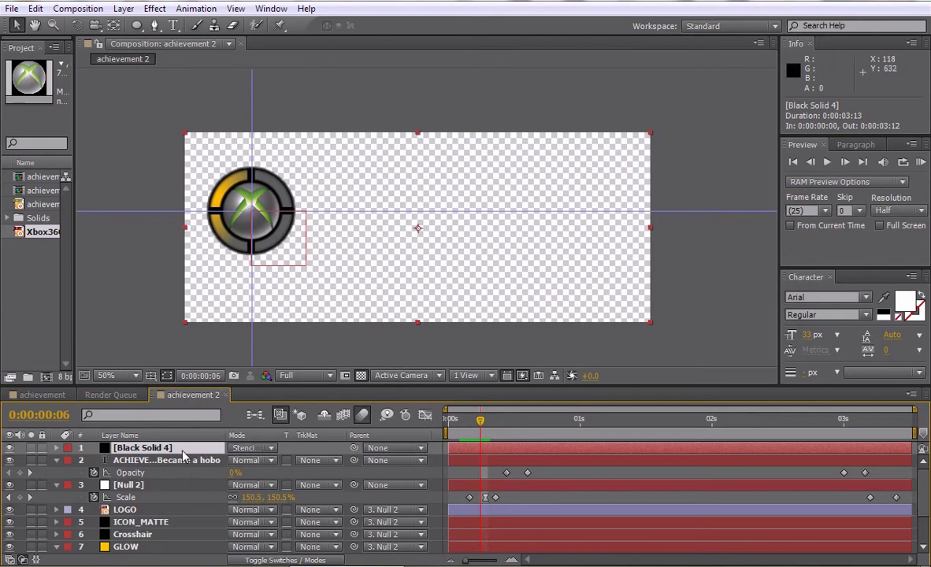
pyautogui.press('t')
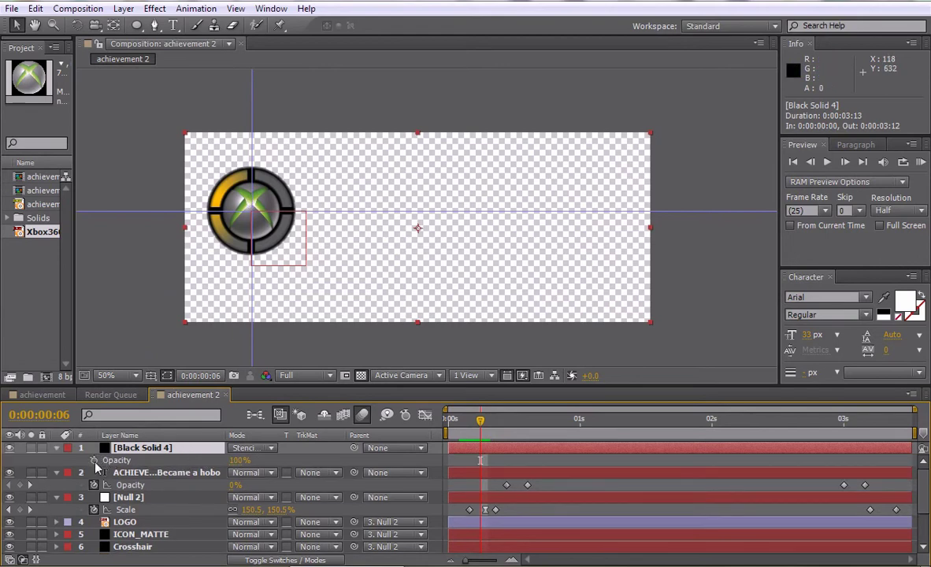
pyautogui.click(94, 460)
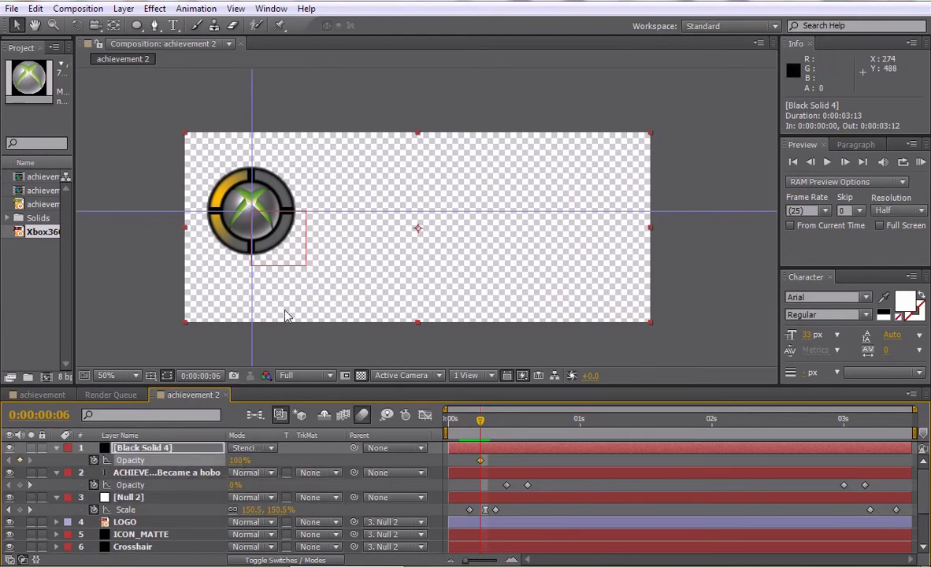
# Add a 0% Opacity keyframe to the Stencil Alpha solid at 0:00:00:02, just before the logo pop begins
pyautogui.press('pageup')
pyautogui.press('pageup')
pyautogui.press('pageup')
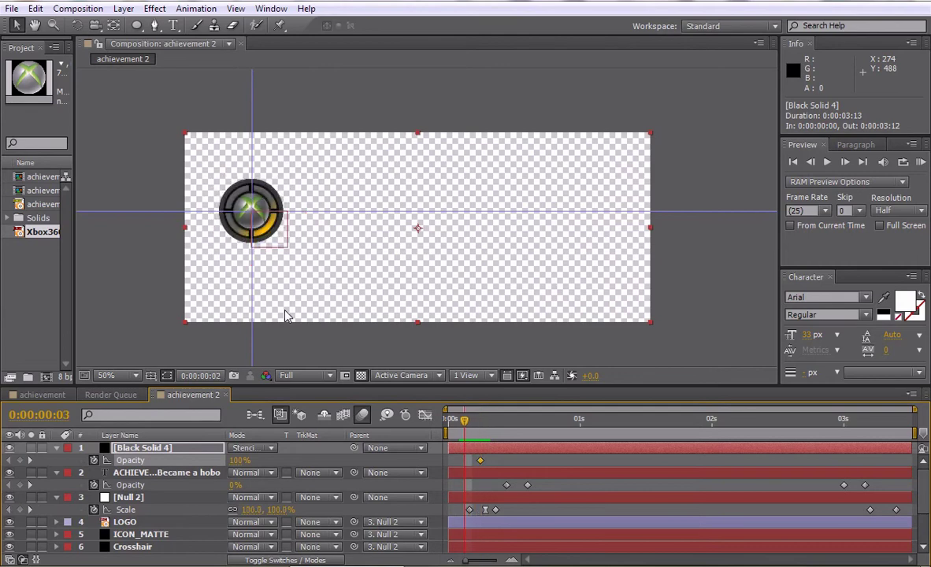
pyautogui.press('pageup')
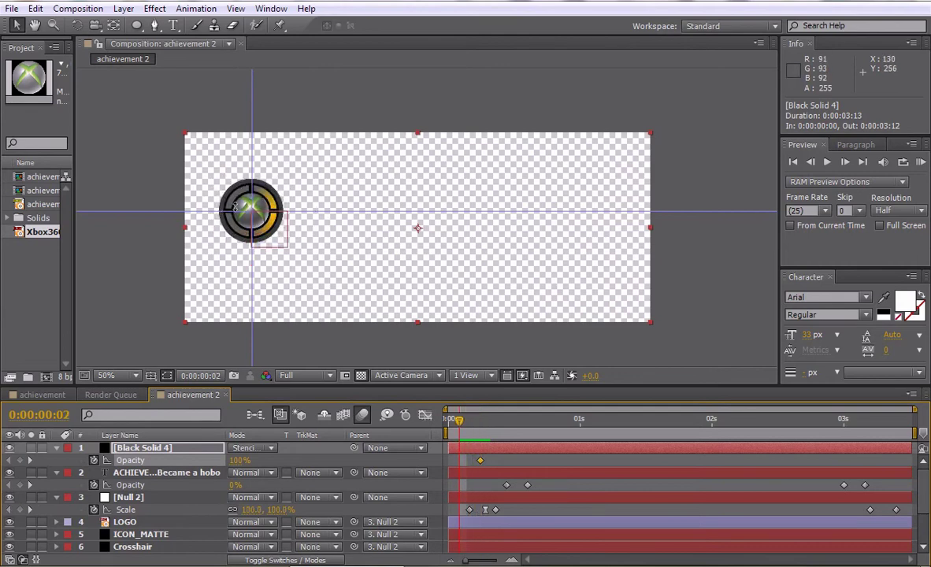
pyautogui.click(240, 459)
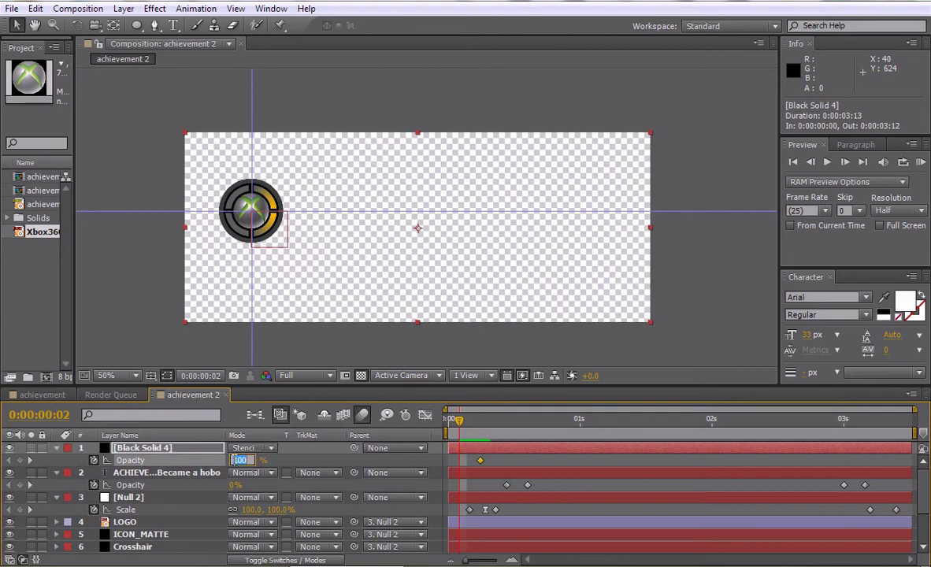
pyautogui.write('0')
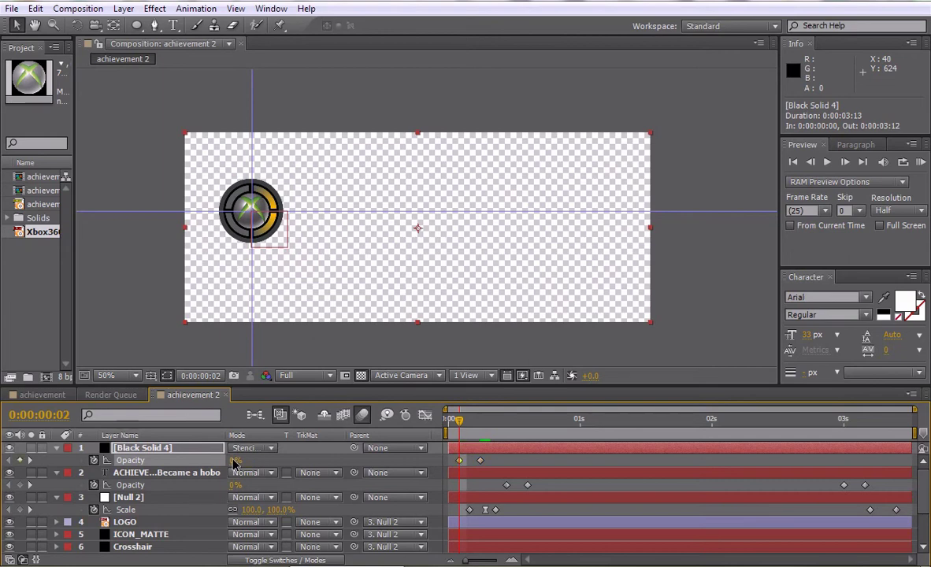
pyautogui.press('Return')
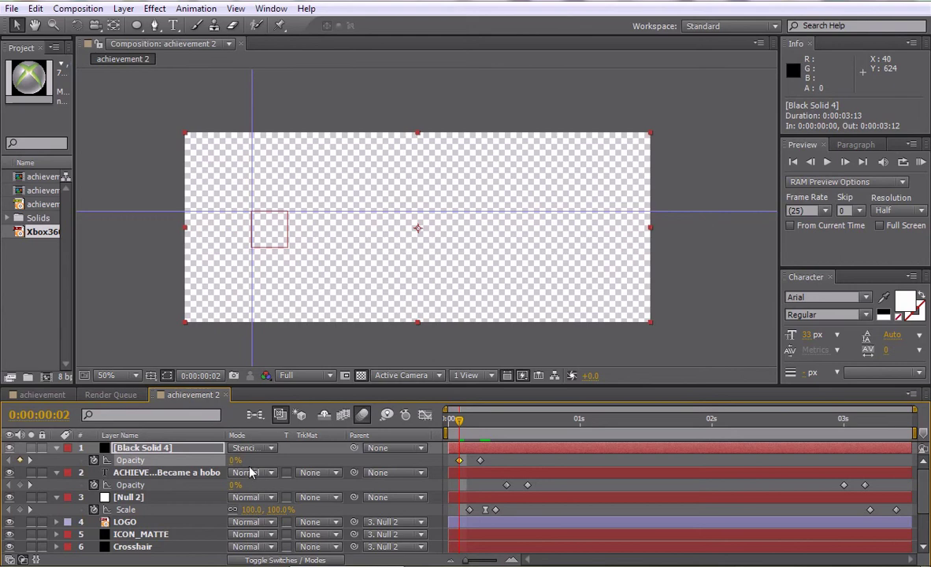
pyautogui.click(238, 460)
pyautogui.write('01')
pyautogui.press('Return')
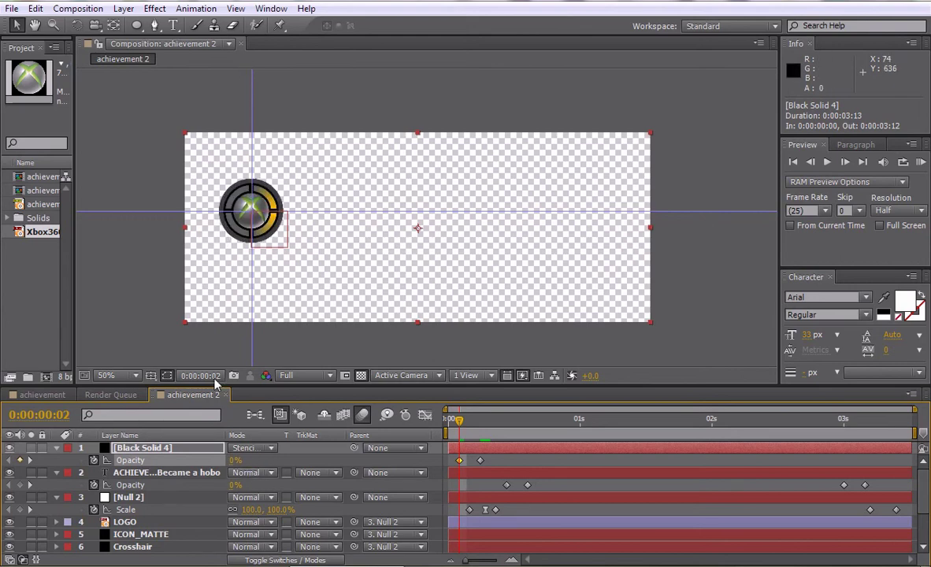
pyautogui.click(235, 460)
pyautogui.press('Return')
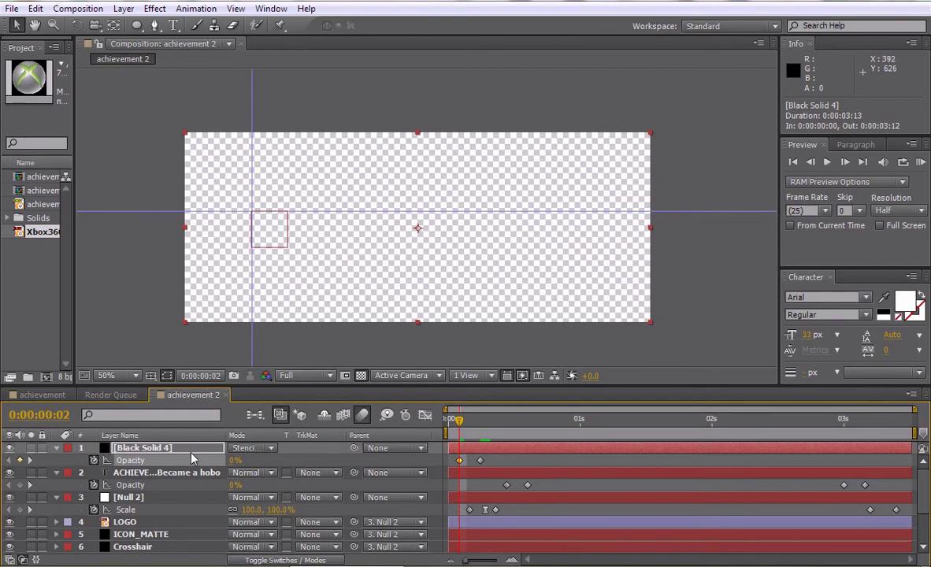
# Add a 0% Opacity keyframe to the Stencil Alpha solid at 0:00:03:10, on the null's last Scale keyframe
pyautogui.click(166, 448)
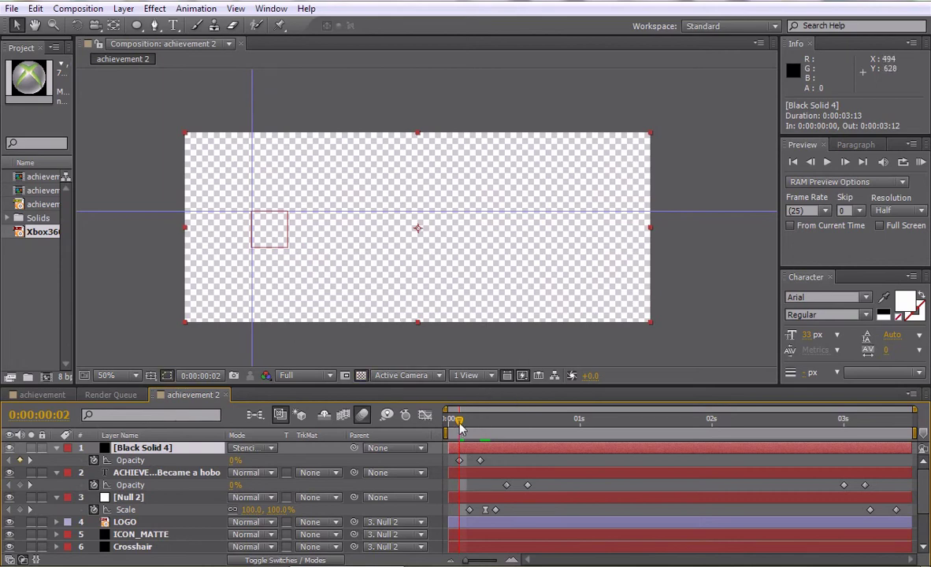
pyautogui.moveTo(460, 426); pyautogui.dragTo(880, 438)
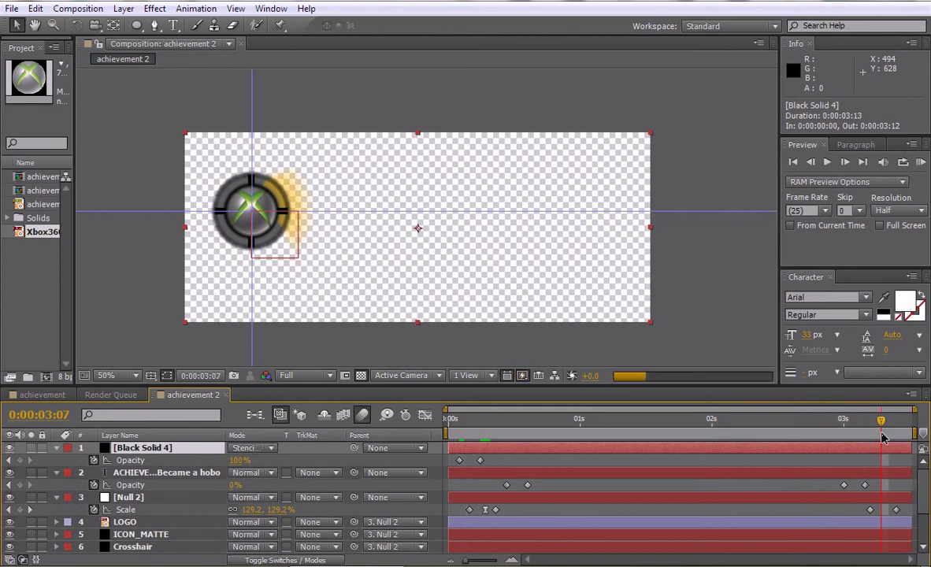
pyautogui.press('pagedown')
pyautogui.press('pagedown')
pyautogui.press('pagedown')
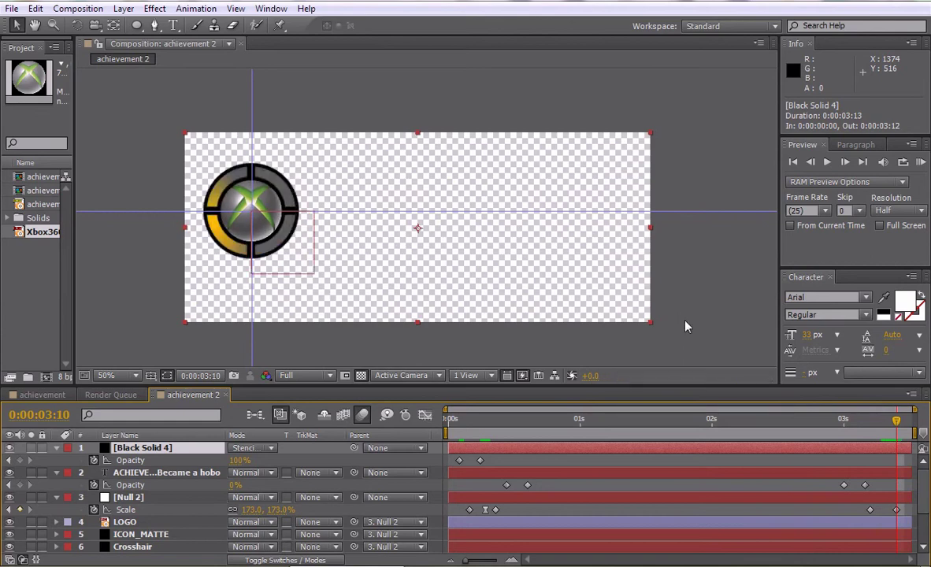
pyautogui.click(235, 461)
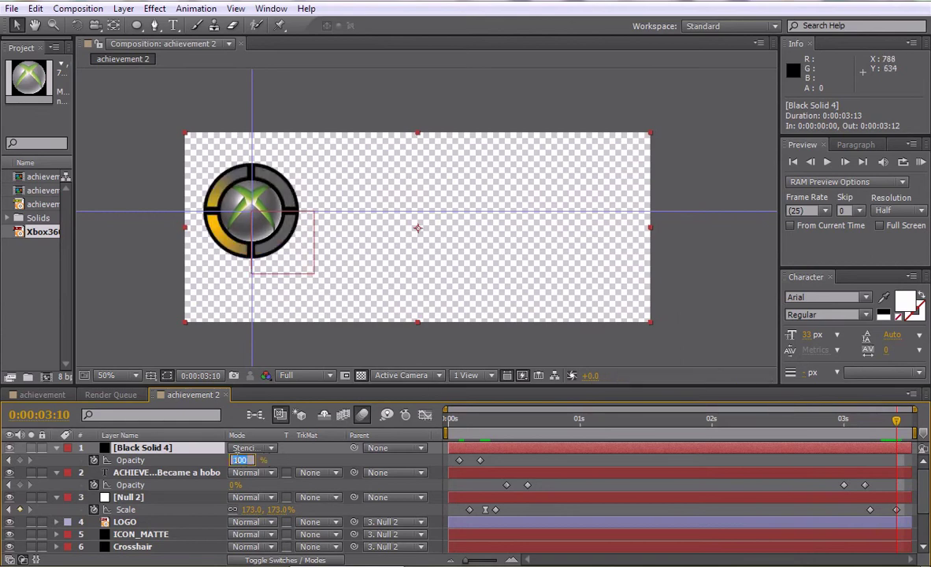
pyautogui.write('0')
pyautogui.press('Return')
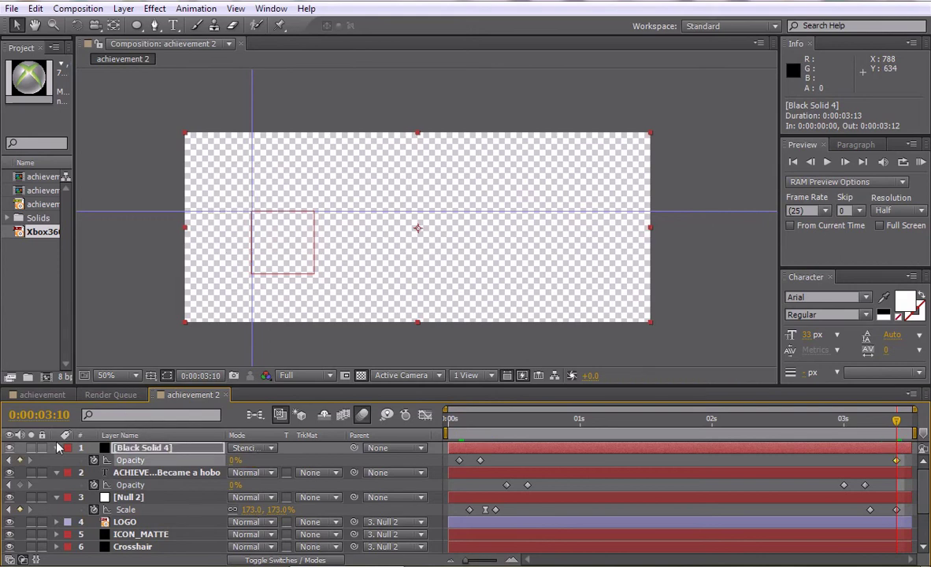
# Add a 100% Opacity keyframe to the Stencil Alpha solid at 0:00:03:06, hiding the solid while finding the frame and showing it again
pyautogui.click(11, 448)
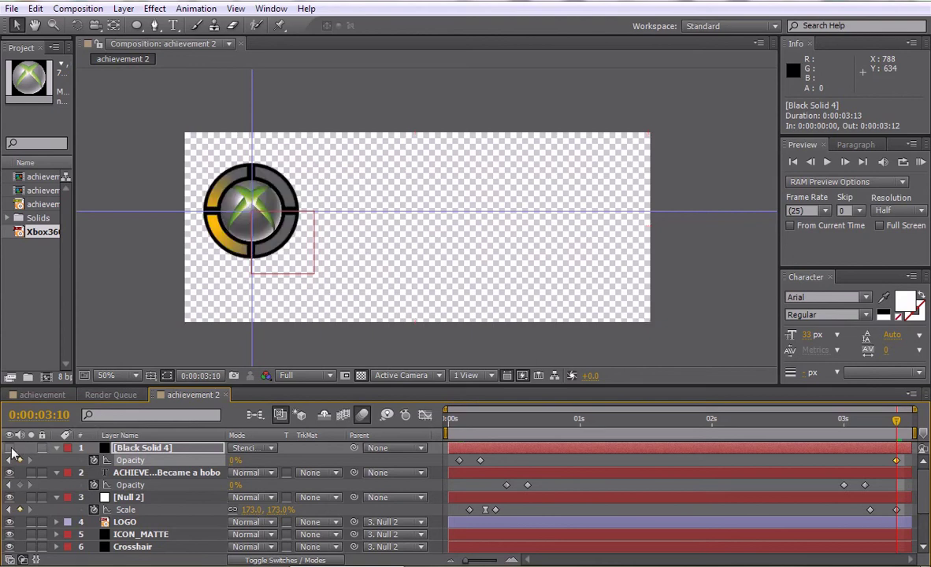
pyautogui.press('pageup')
pyautogui.press('pageup')
pyautogui.press('pageup')
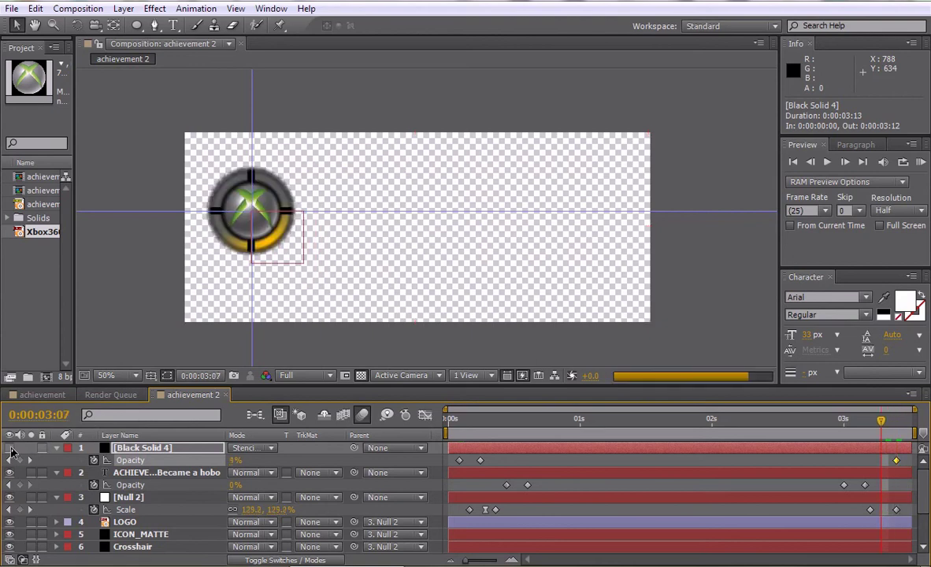
pyautogui.press('pageup')
pyautogui.press('pageup')
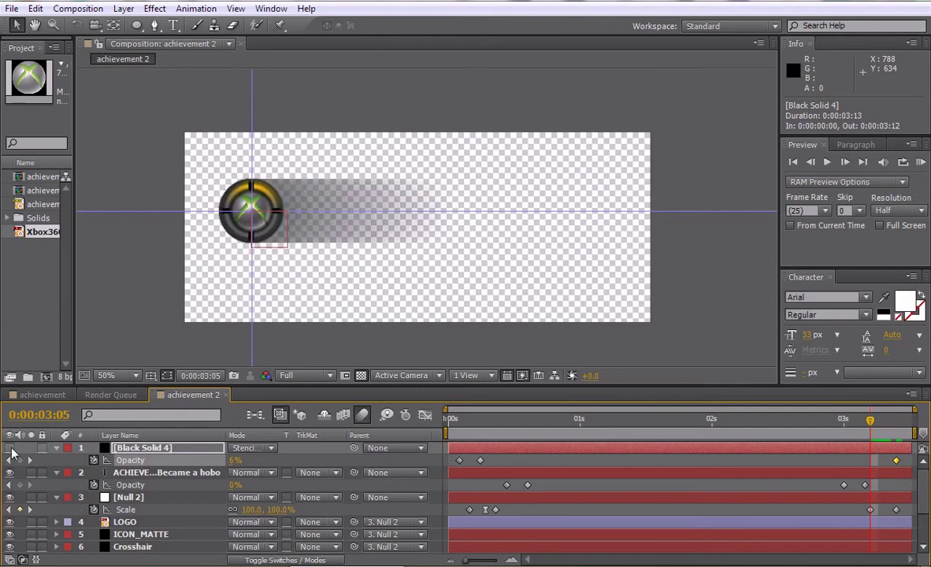
pyautogui.press('pagedown')
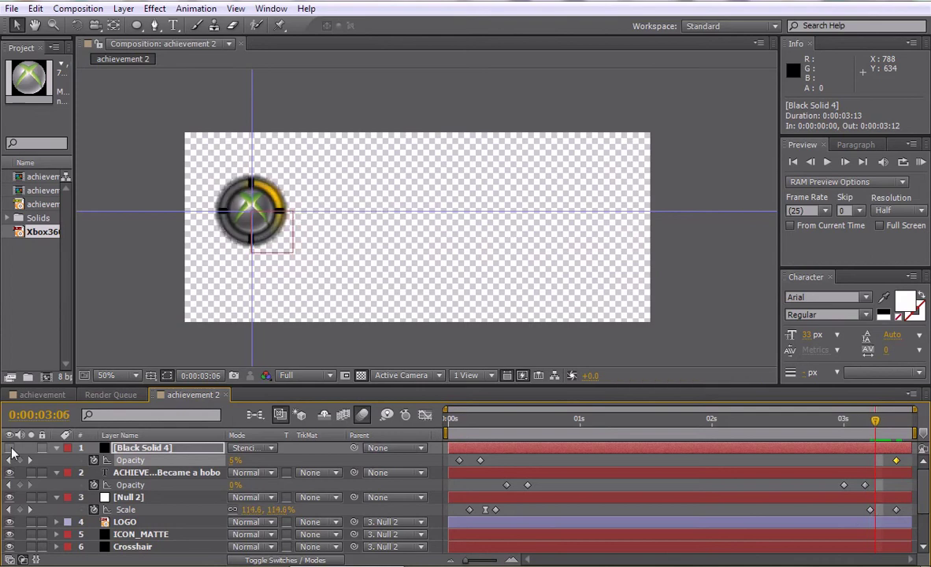
pyautogui.click(11, 448)
pyautogui.click(229, 463)
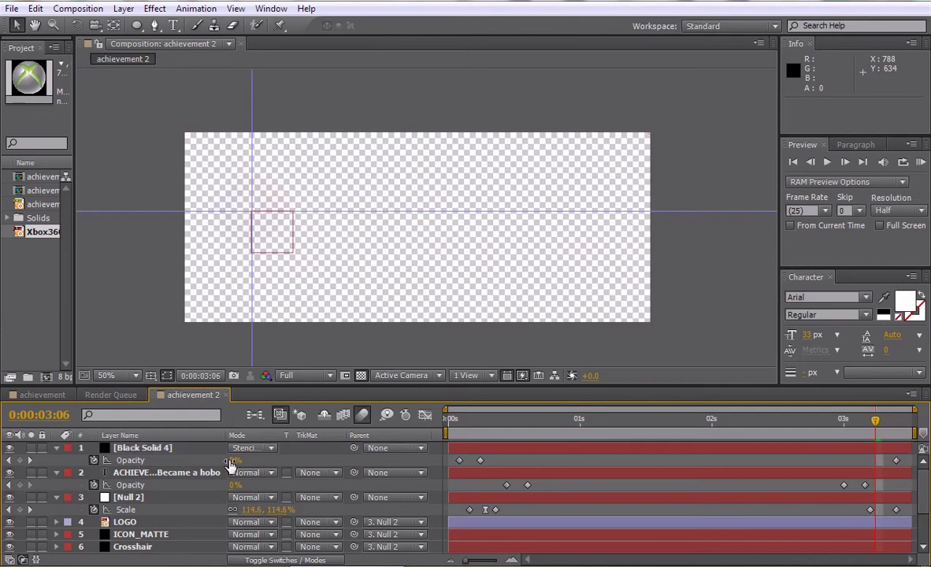
pyautogui.click(231, 461)
pyautogui.write('100')
pyautogui.press('Return')
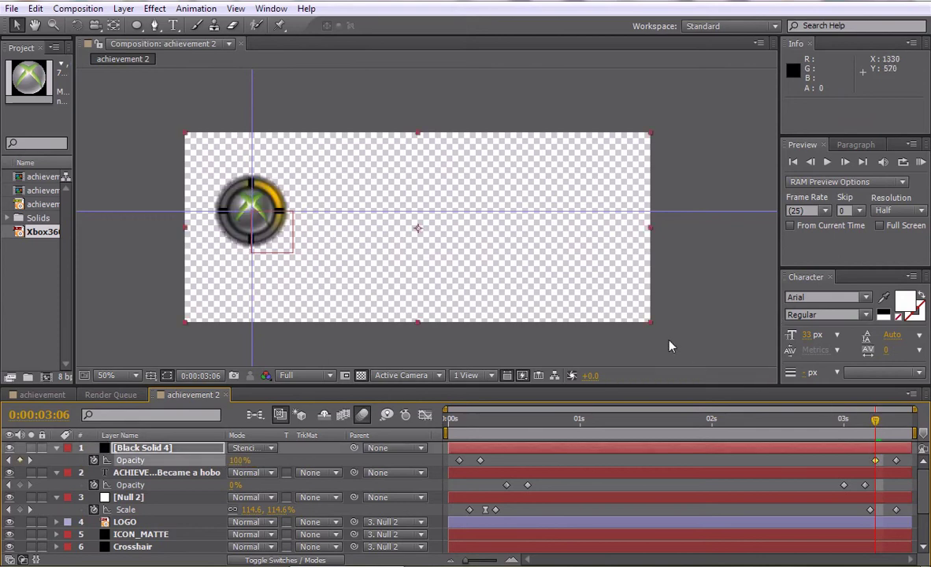
# Set the work area from 0:00:00:02 to 0:00:03:09 and trim the composition to it
pyautogui.moveTo(446, 433); pyautogui.dragTo(456, 431)
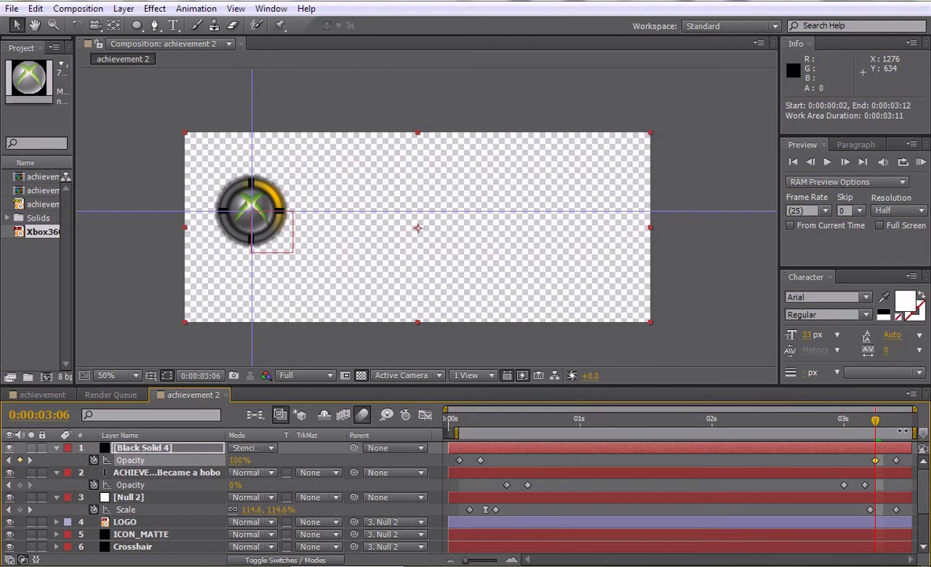
pyautogui.moveTo(914, 433); pyautogui.dragTo(900, 434)
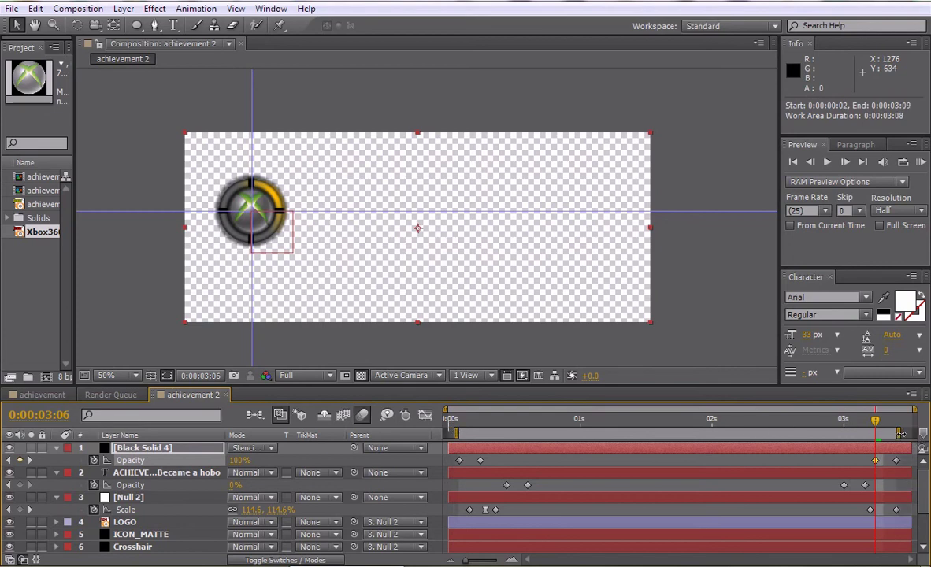
pyautogui.rightClick(822, 435)
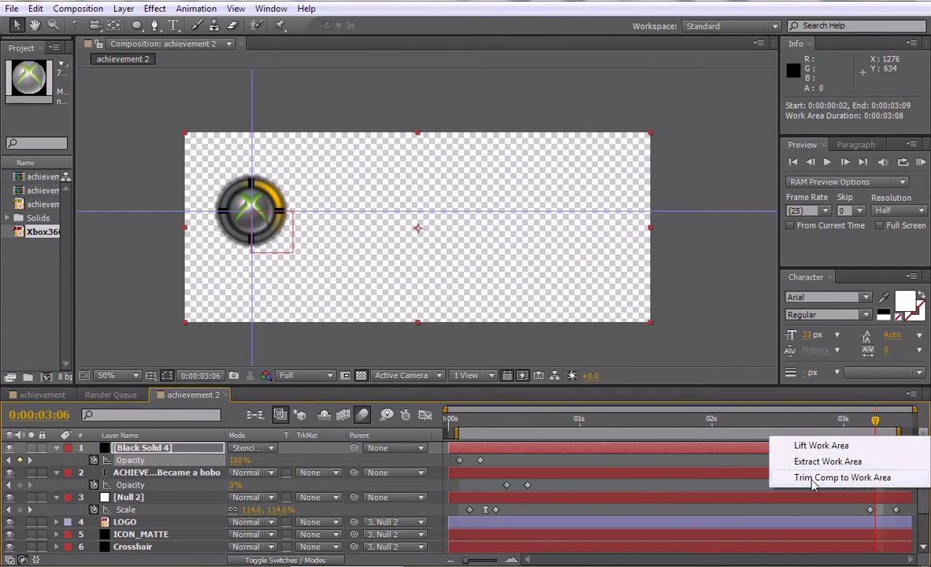
pyautogui.click(823, 476)
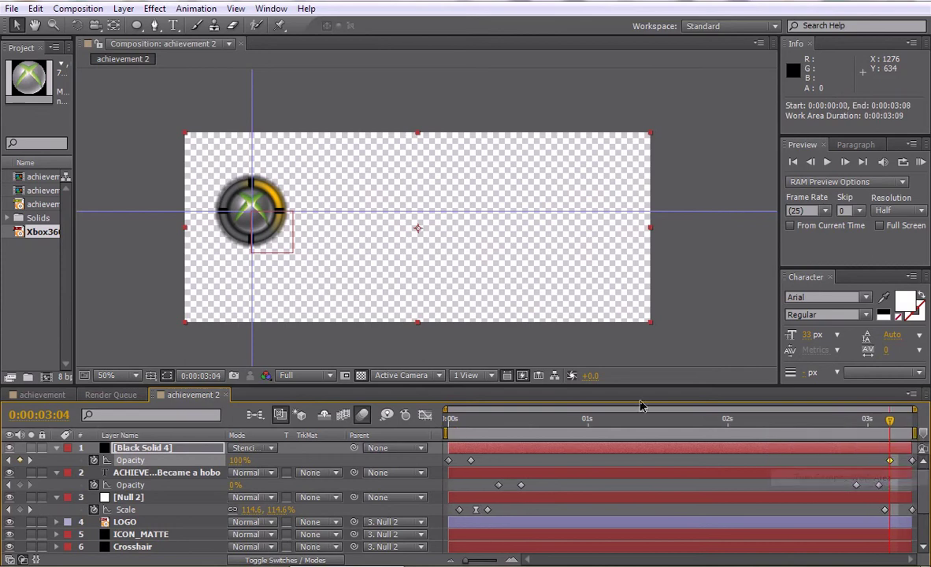
# Preview the trimmed animation from RAM and park the playhead at 0:00:00:22, with the full notification showing
pyautogui.click(919, 162)
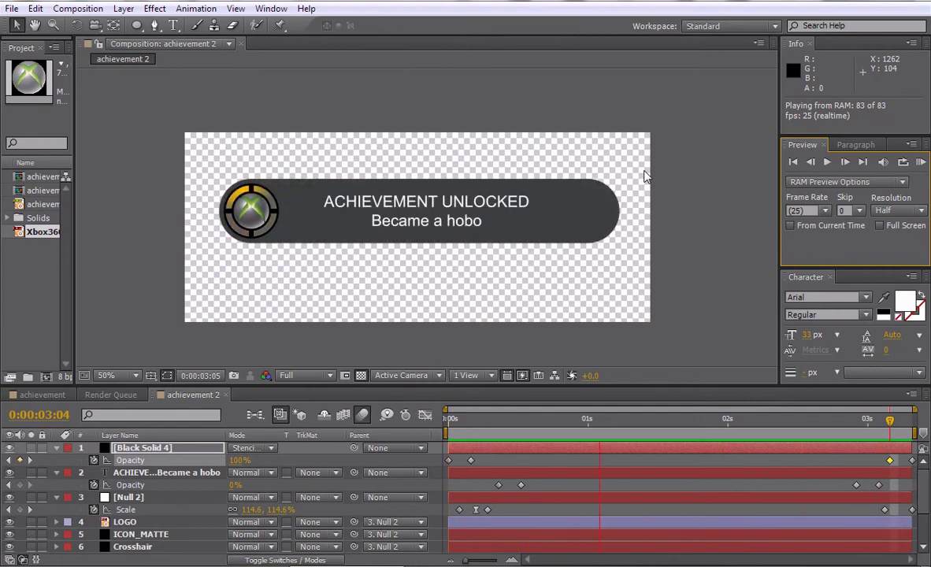
pyautogui.press('space')
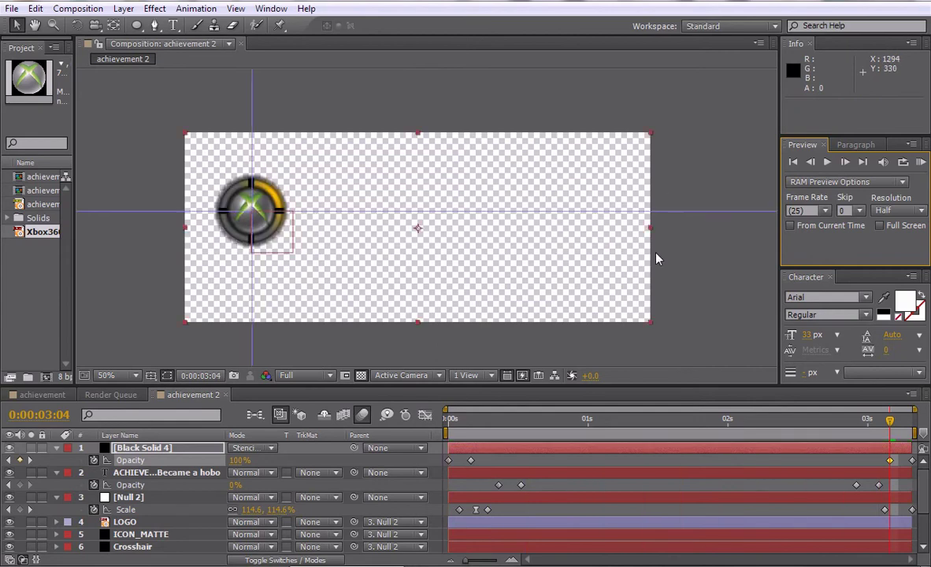
pyautogui.click(525, 425)
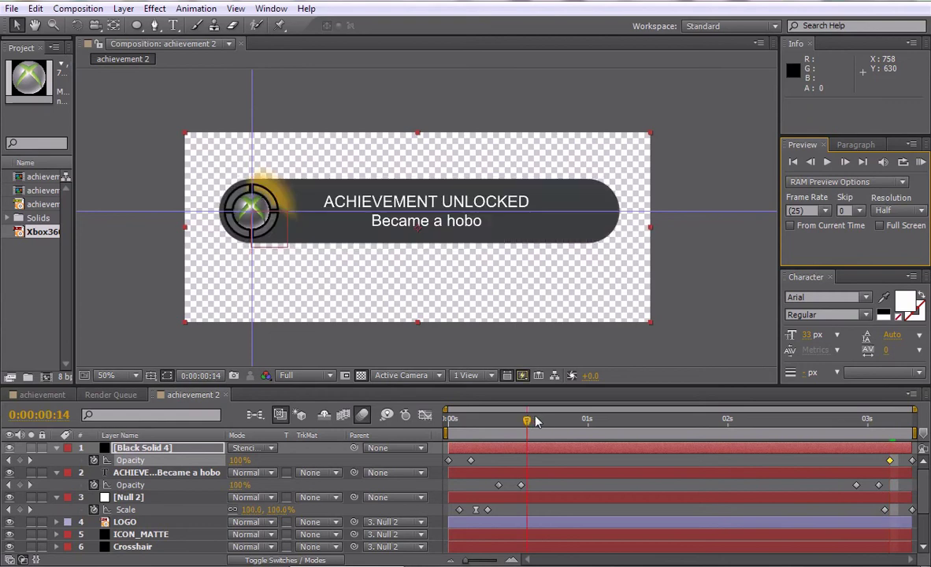
pyautogui.press('space')
pyautogui.press('space')
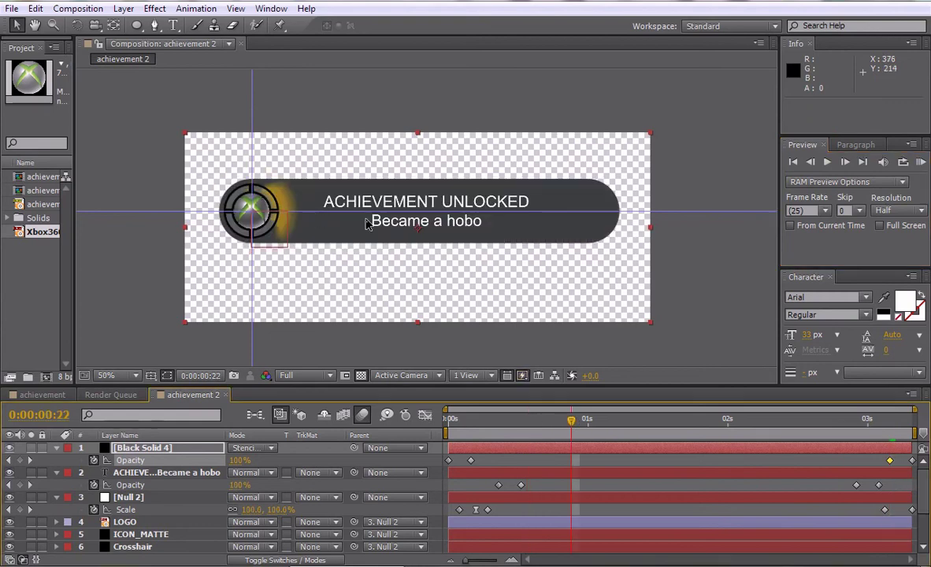
# Examine the Xbox logo and its ring close up at 200% magnification
pyautogui.moveTo(365, 221); pyautogui.dragTo(377, 220)
pyautogui.moveTo(433, 234); pyautogui.dragTo(525, 232)
pyautogui.scroll(1, 378, 236)
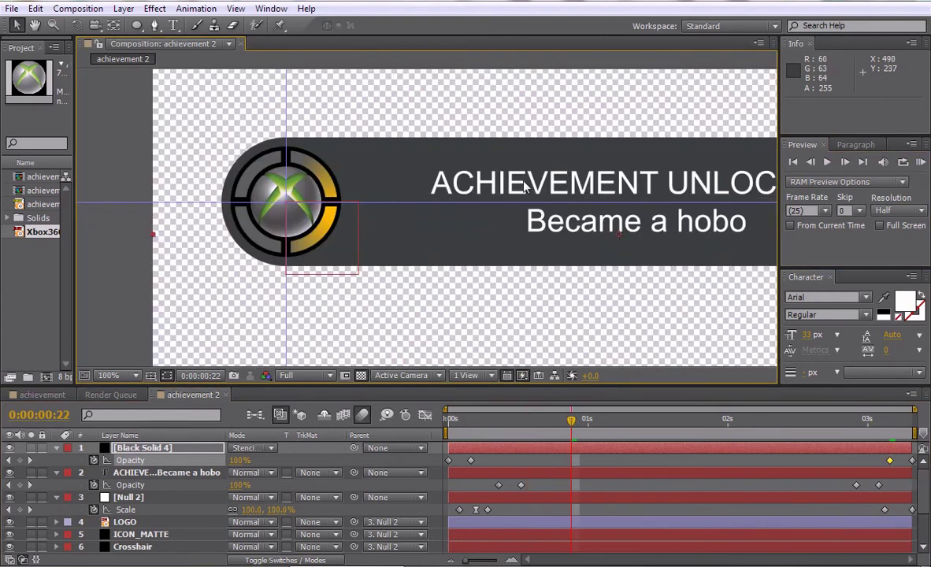
pyautogui.scroll(1, 388, 226)
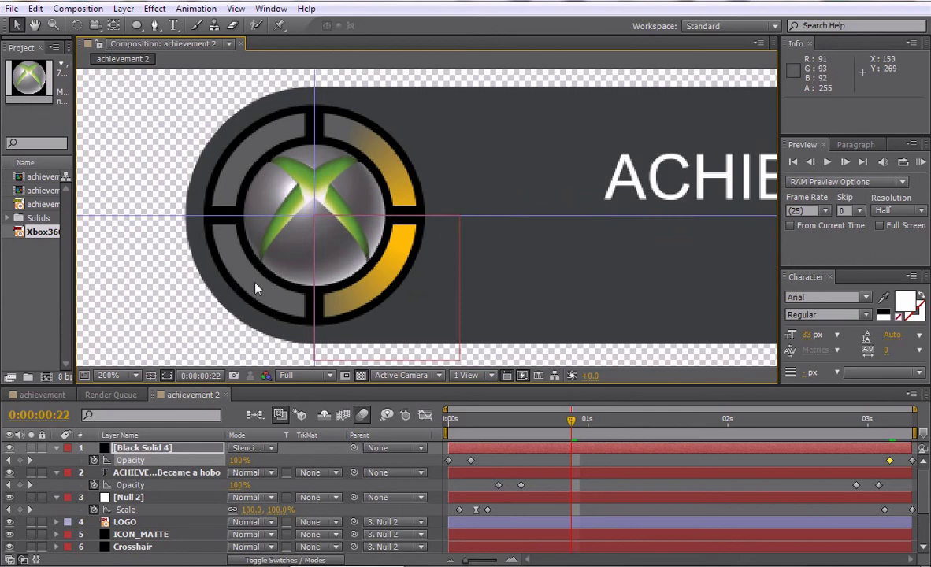
pyautogui.scroll(-2, 307, 208)
pyautogui.moveTo(569, 216); pyautogui.dragTo(510, 208)
pyautogui.scroll(1, 346, 252)
pyautogui.moveTo(331, 243); pyautogui.dragTo(541, 267)
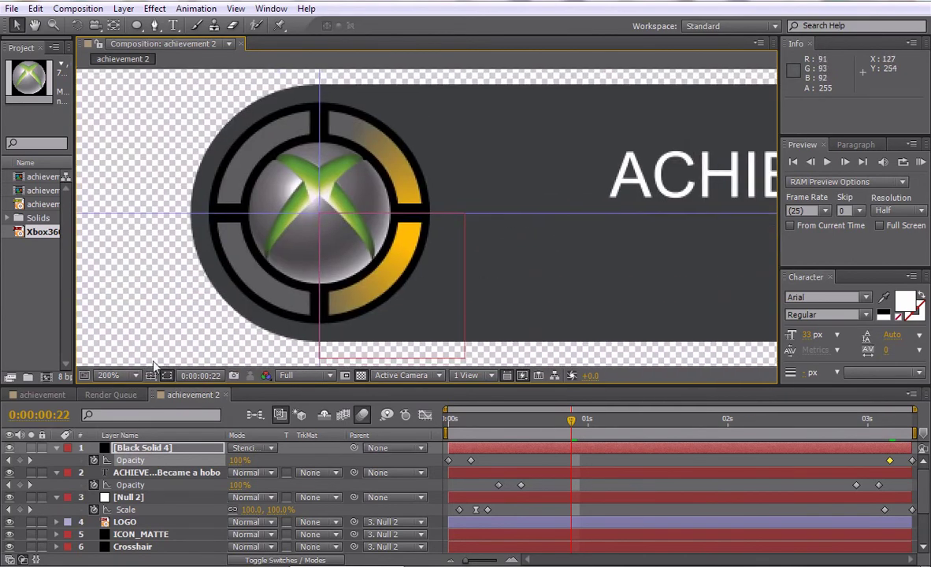
# Collapse the properties of the Stencil Alpha solid, the text layer and the null, and select the ICON_MATTE layer
pyautogui.click(56, 448)
pyautogui.click(56, 460)
pyautogui.click(56, 472)
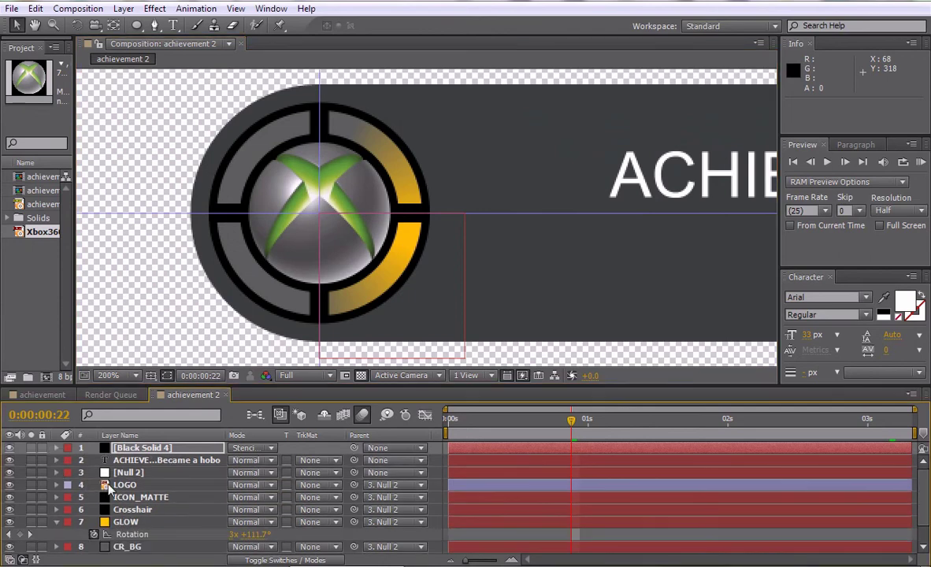
pyautogui.click(134, 498)
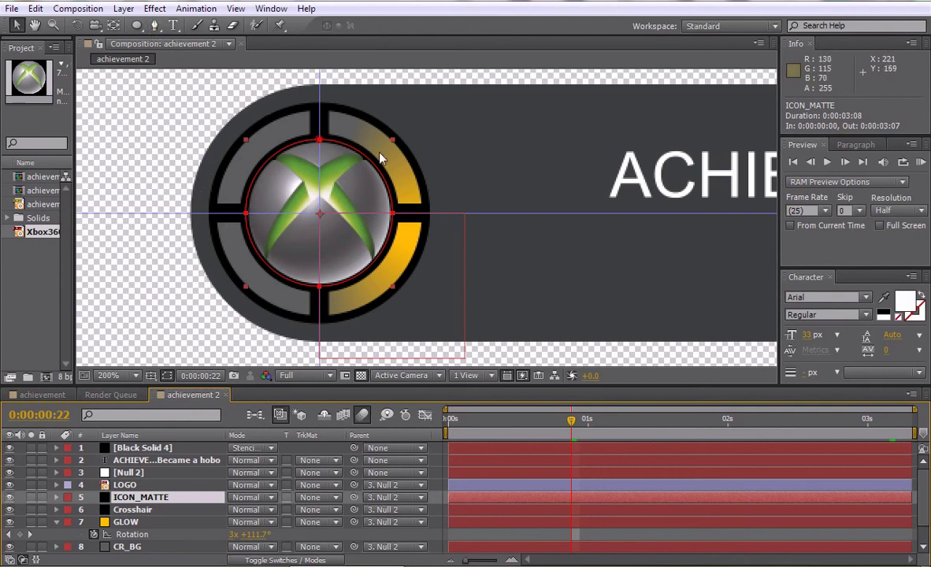
# Hide the LOGO layer and duplicate it, placing the copy directly below ICON_MATTE
pyautogui.click(126, 484)
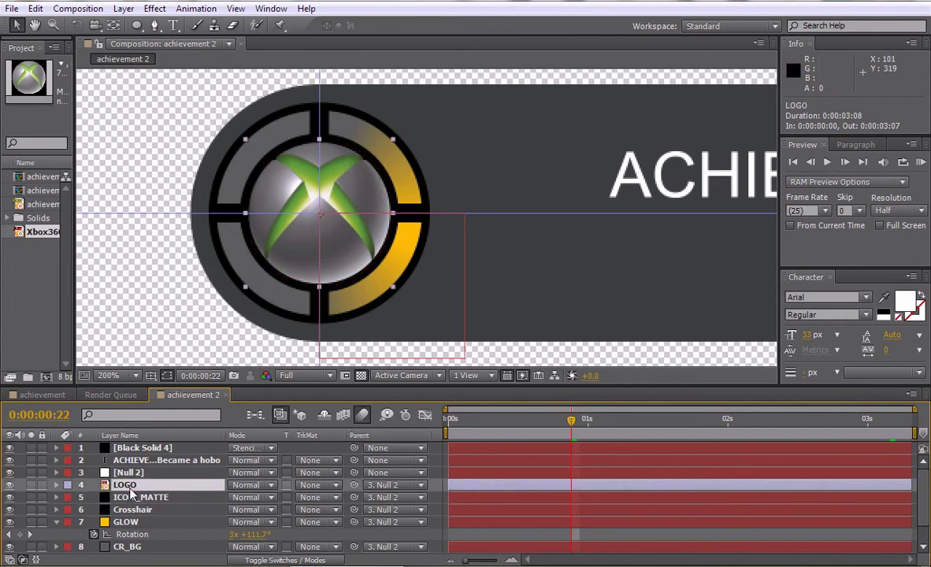
pyautogui.click(10, 484)
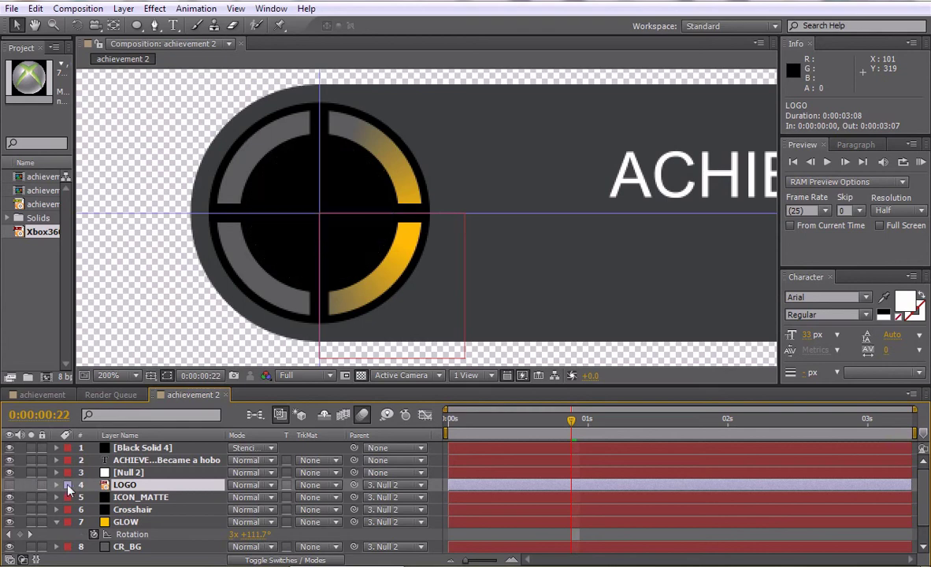
pyautogui.hotkey('ctrl', 'd')
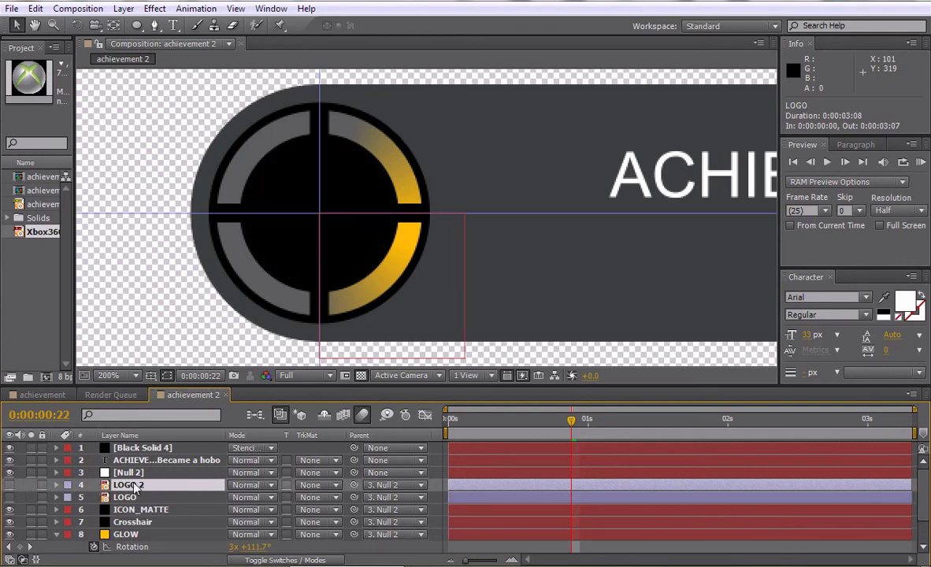
pyautogui.moveTo(134, 487); pyautogui.dragTo(136, 513)
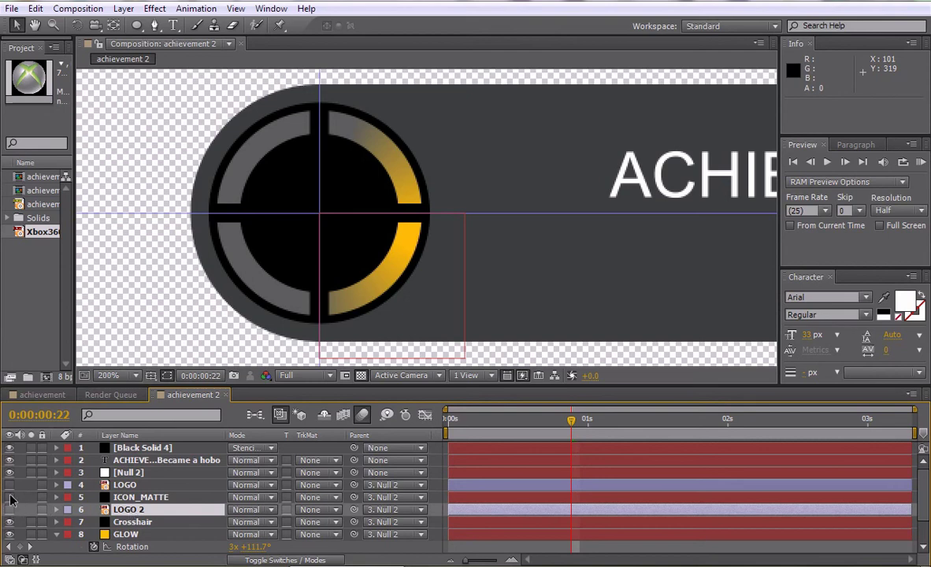
# Hide ICON_MATTE, show LOGO 2, and scale LOGO 2 to 21.5% so it covers the ring
pyautogui.click(9, 497)
pyautogui.click(10, 510)
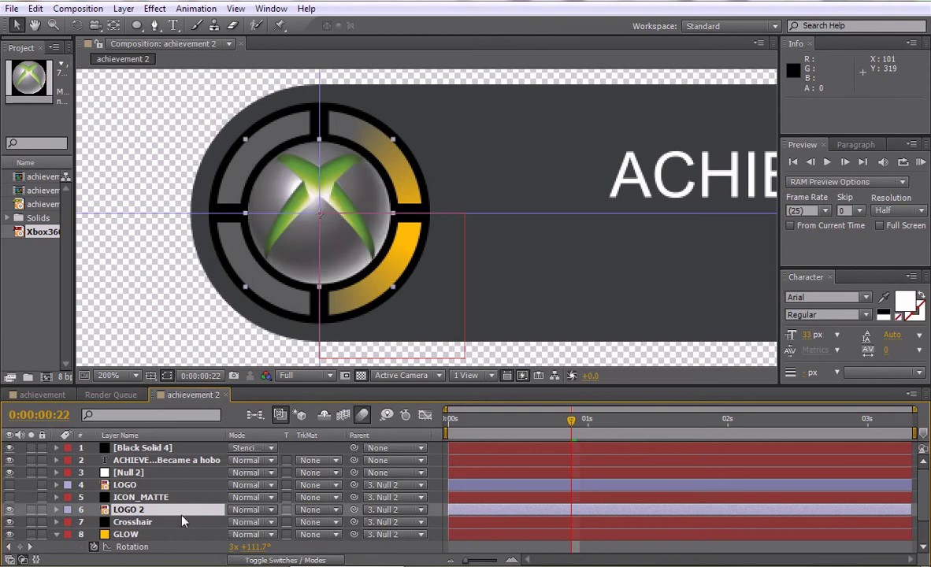
pyautogui.press('s')
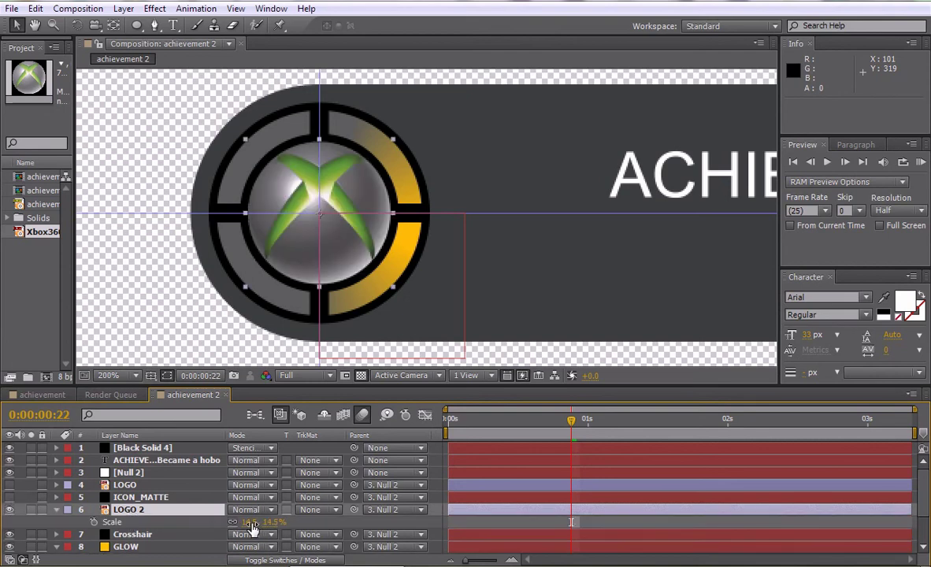
pyautogui.moveTo(250, 522); pyautogui.dragTo(258, 522)
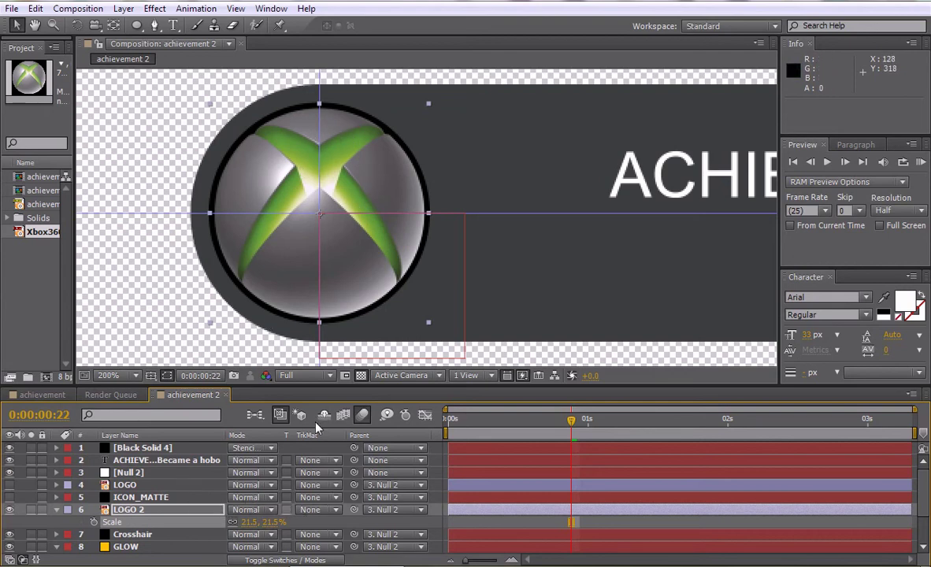
# Set LOGO 2's track matte to Alpha Matte "ICON_MATTE"
pyautogui.click(314, 509)
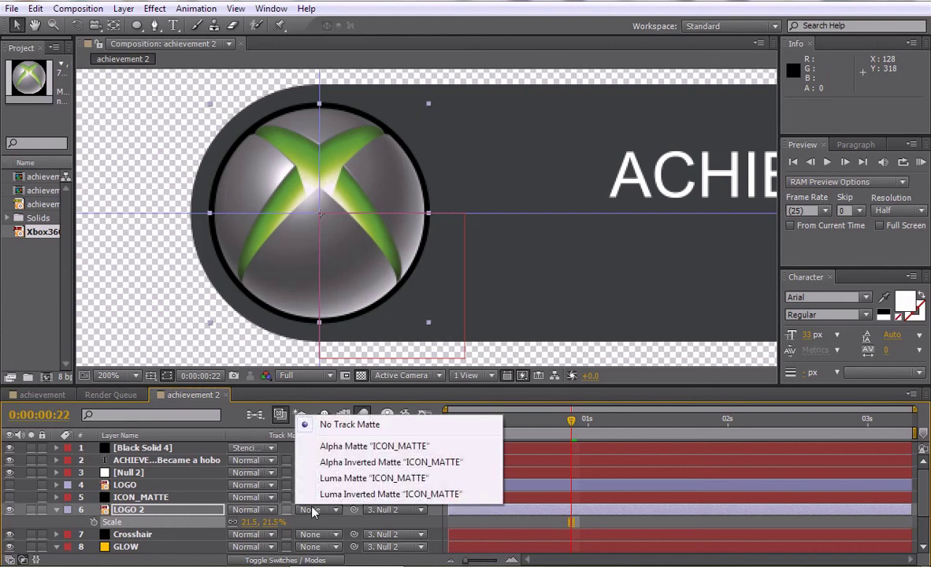
pyautogui.click(391, 447)
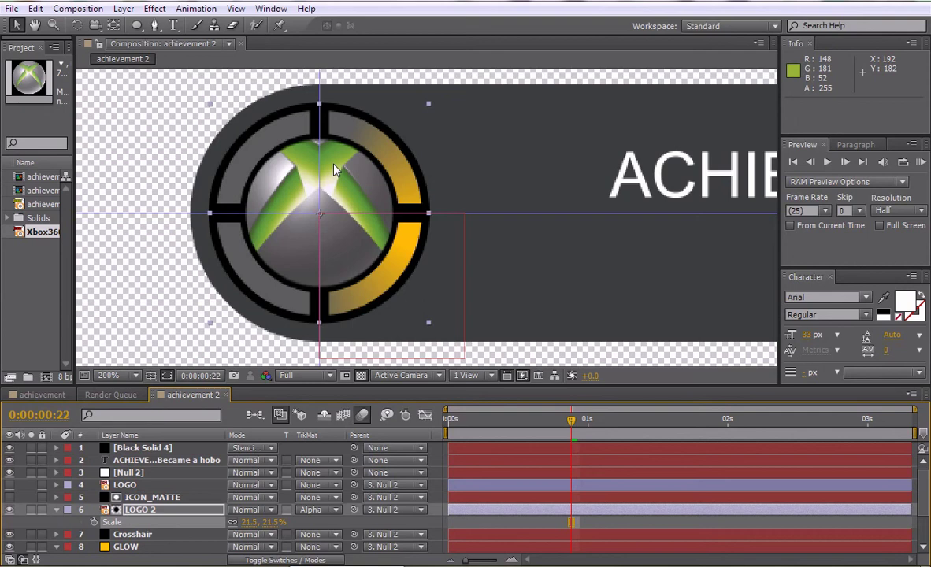
pyautogui.hscroll(3, 538, 180)
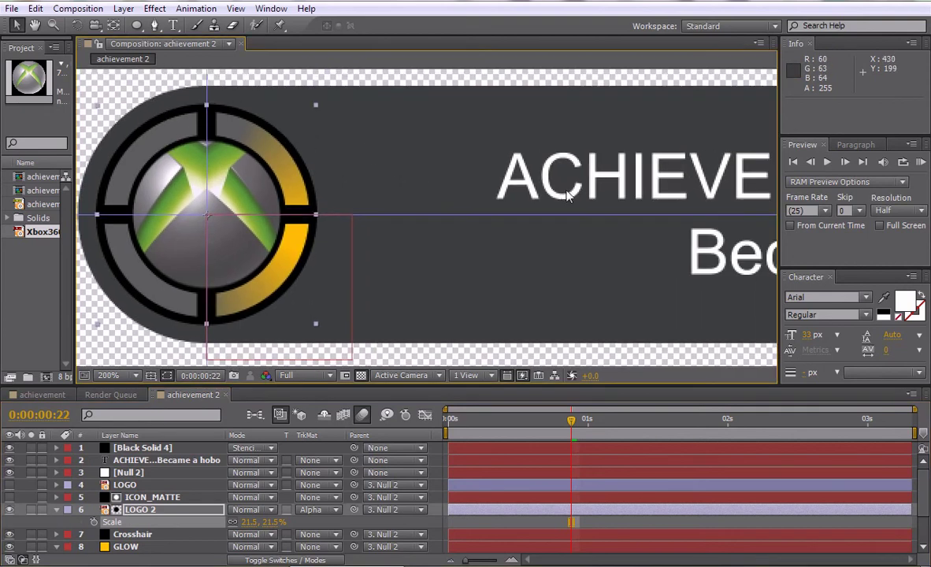
# Hide the enlarged LOGO 2 layer and show the original LOGO layer
pyautogui.click(8, 510)
pyautogui.click(8, 486)
pyautogui.scroll(-1, 254, 232)
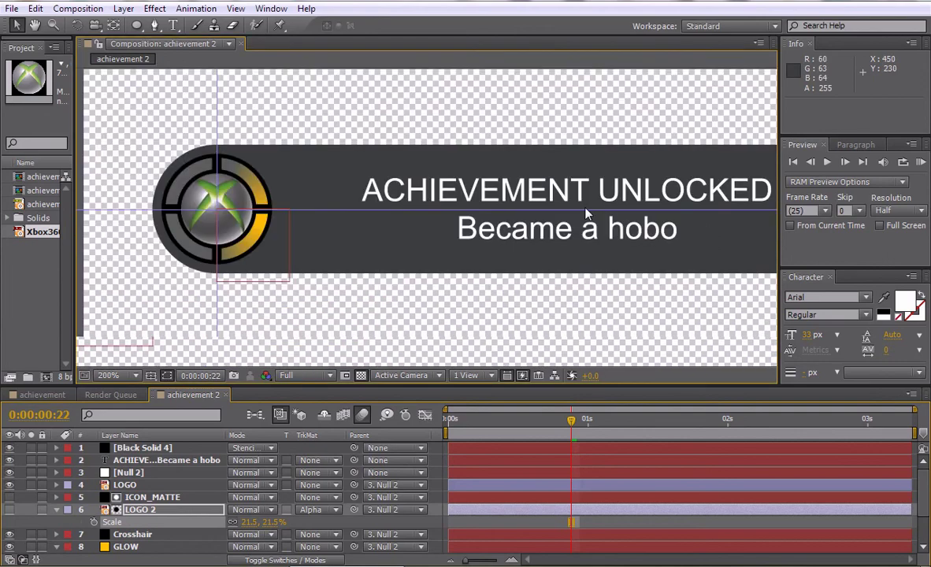
# Examine the logo, ring and text arrangement at different magnifications with the LOGO layer selected
pyautogui.moveTo(596, 211); pyautogui.dragTo(478, 219)
pyautogui.scroll(-1, 477, 226)
pyautogui.scroll(1, 476, 226)
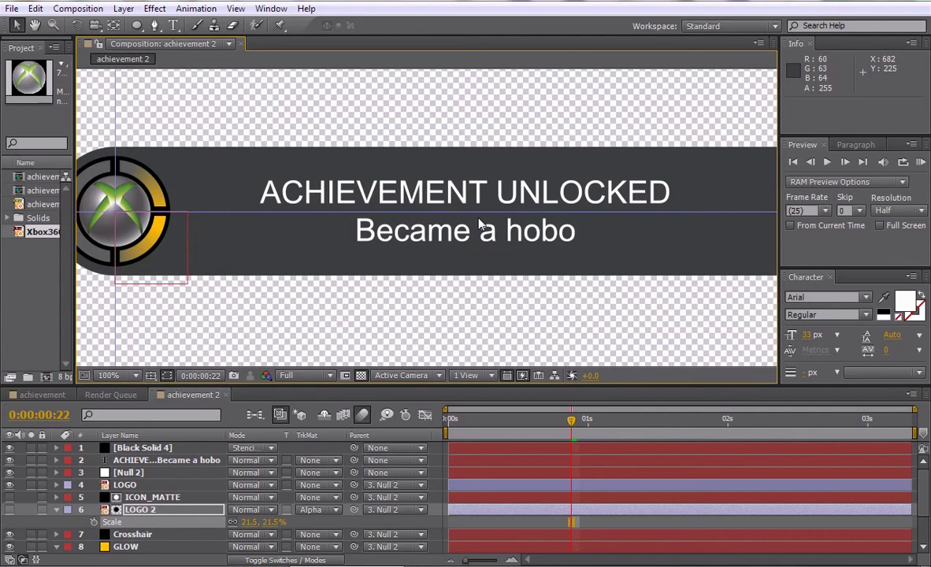
pyautogui.scroll(-1, 409, 209)
pyautogui.scroll(1, 410, 210)
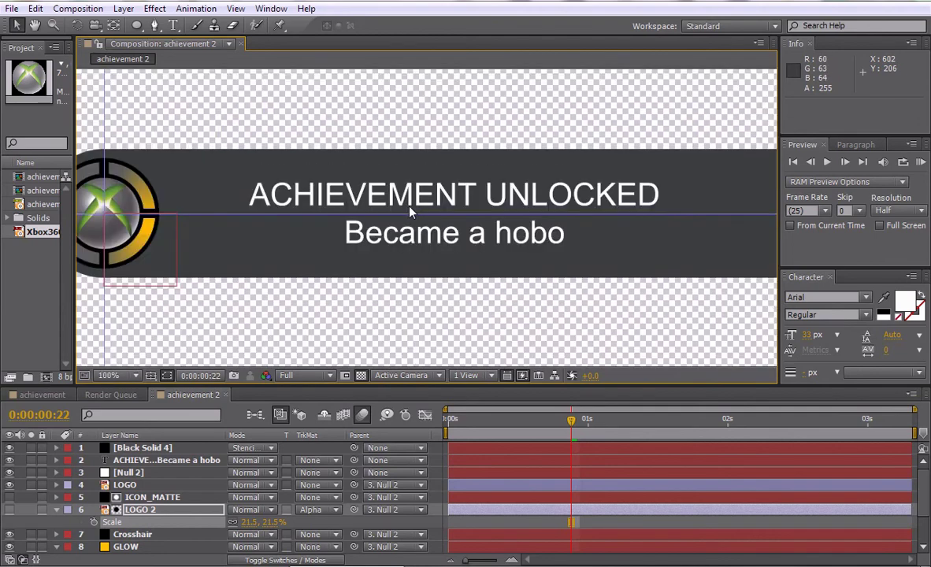
pyautogui.moveTo(410, 209); pyautogui.dragTo(438, 204)
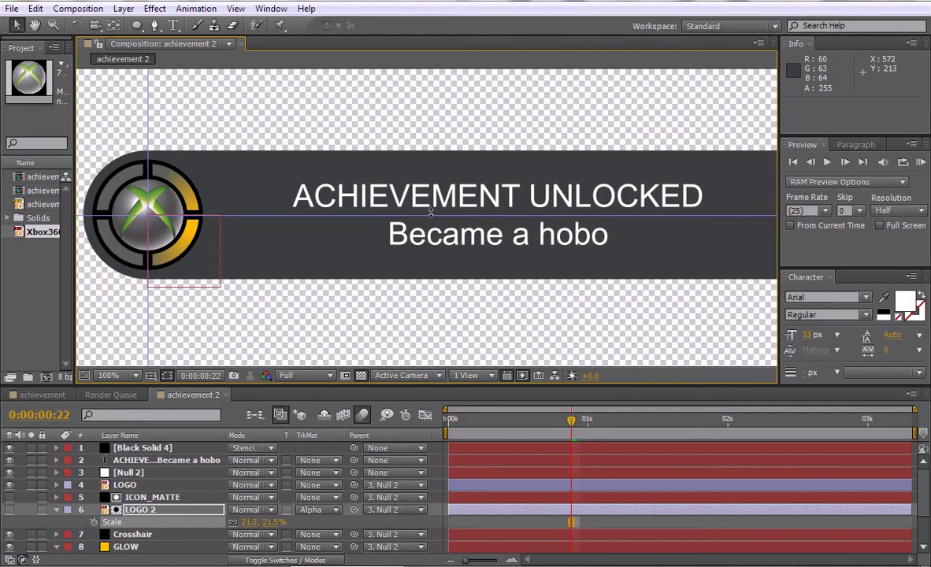
pyautogui.moveTo(170, 226); pyautogui.dragTo(285, 228)
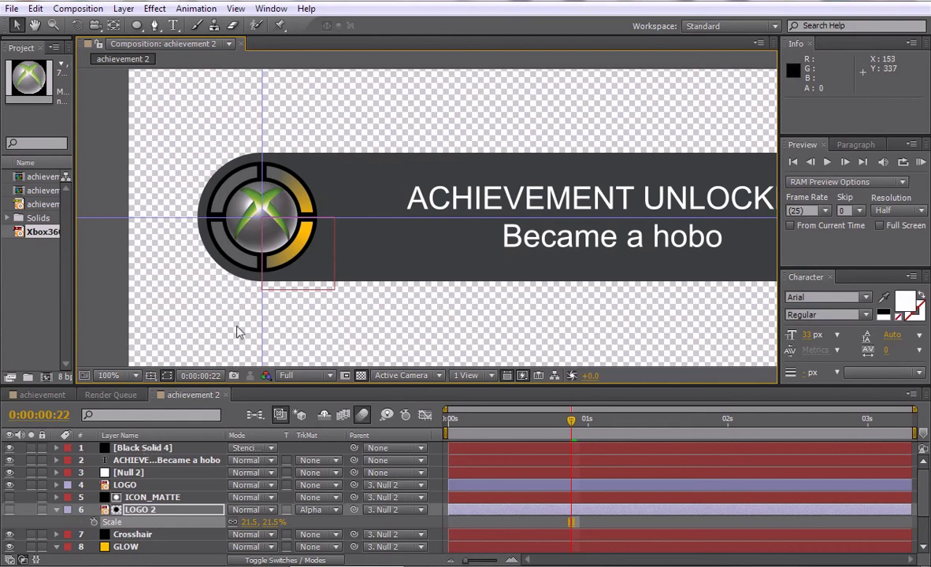
pyautogui.click(124, 484)
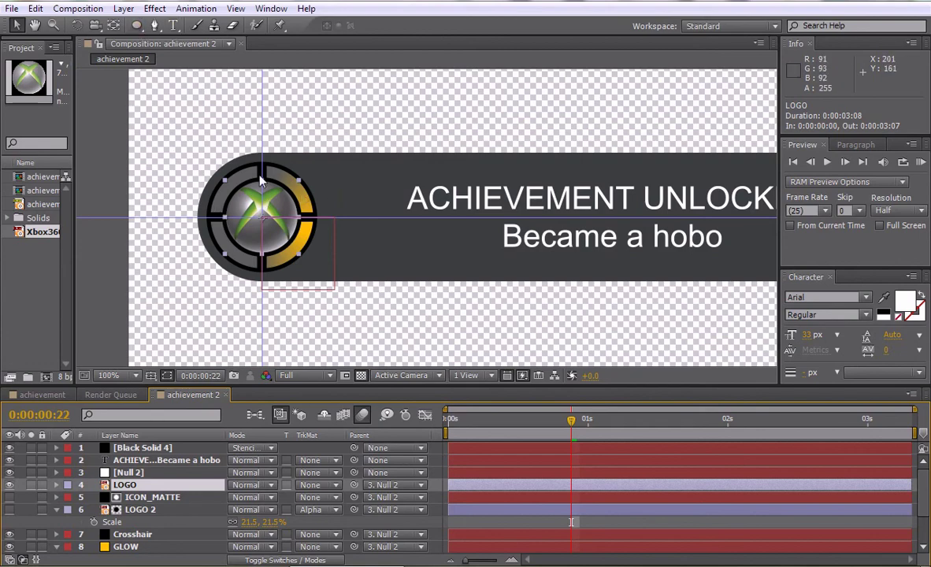
pyautogui.scroll(-2, 472, 236)
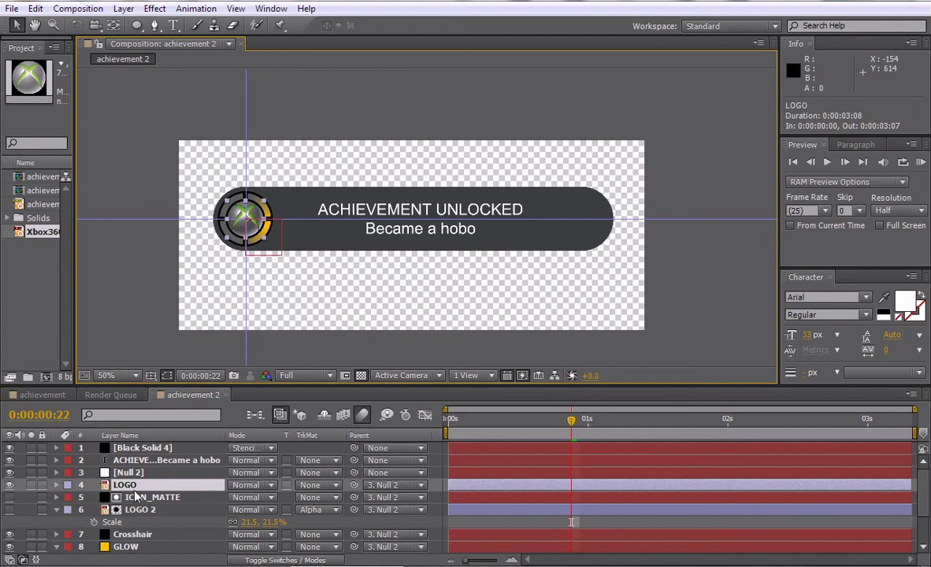
pyautogui.scroll(-2, 130, 504)
pyautogui.scroll(-1, 146, 537)
pyautogui.scroll(3, 146, 530)
# Hide the ACHIEVEMENT UNLOCKED text layer and move the playhead to 0:00:01:07
pyautogui.click(10, 461)
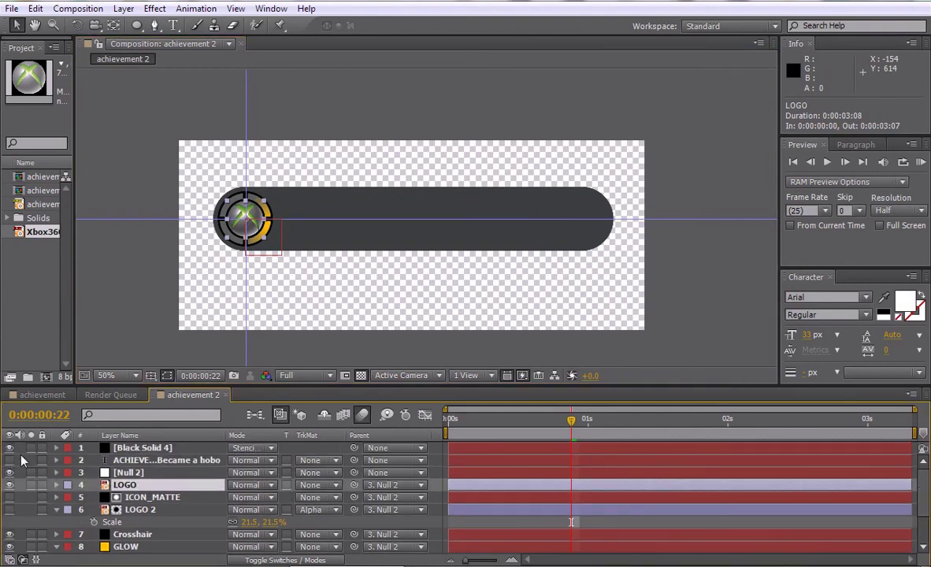
pyautogui.click(129, 274)
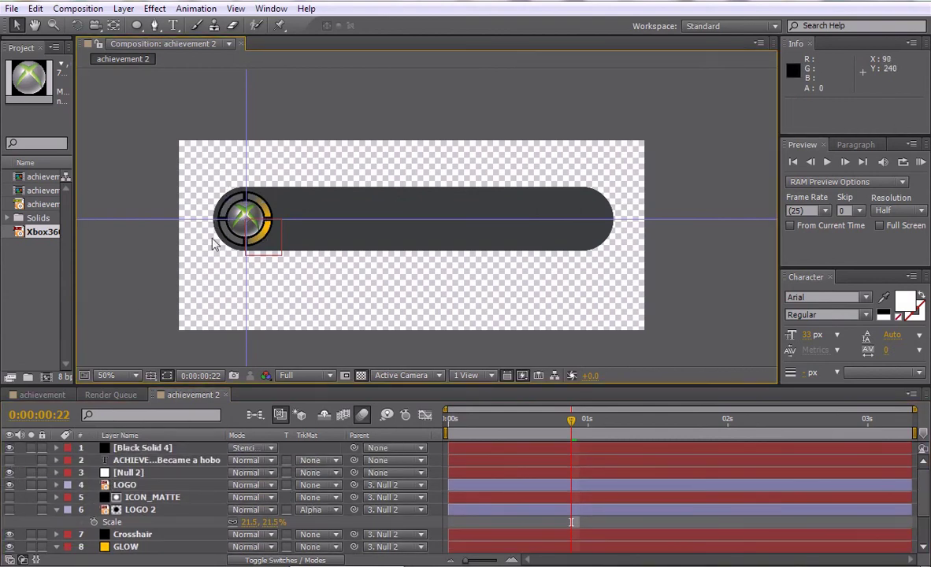
pyautogui.moveTo(574, 426); pyautogui.dragTo(626, 521)
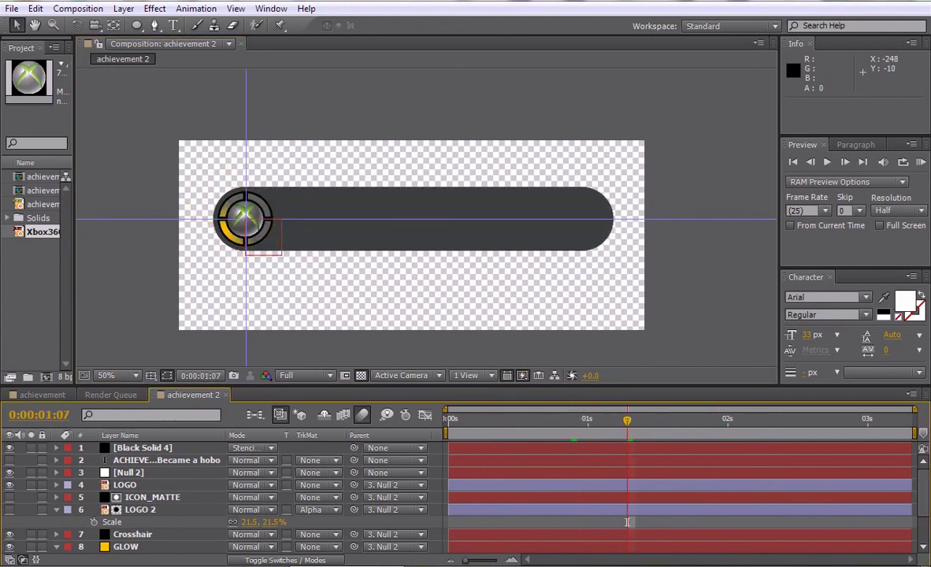
# Add the achievement 2 composition to the render queue and set its output format to QuickTime
pyautogui.click(85, 9)
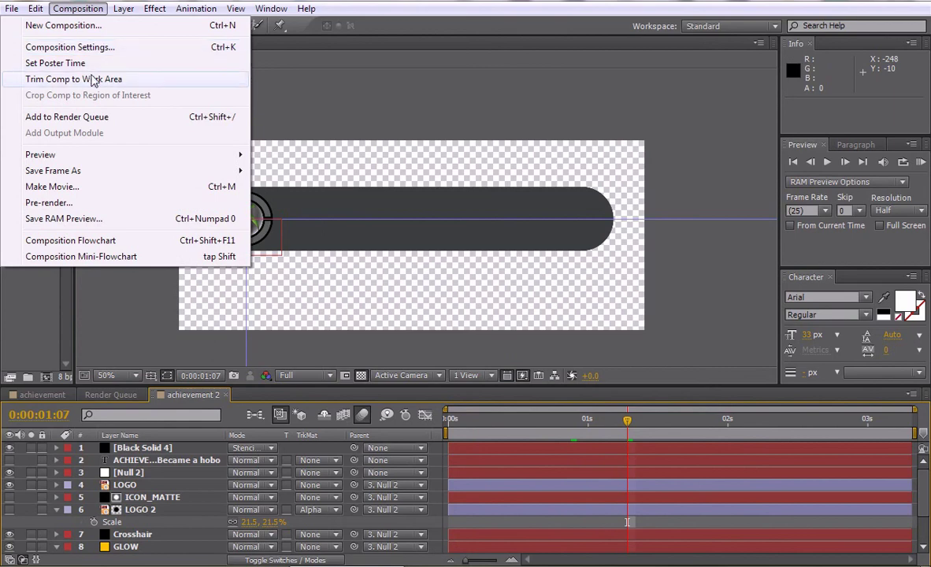
pyautogui.click(391, 92)
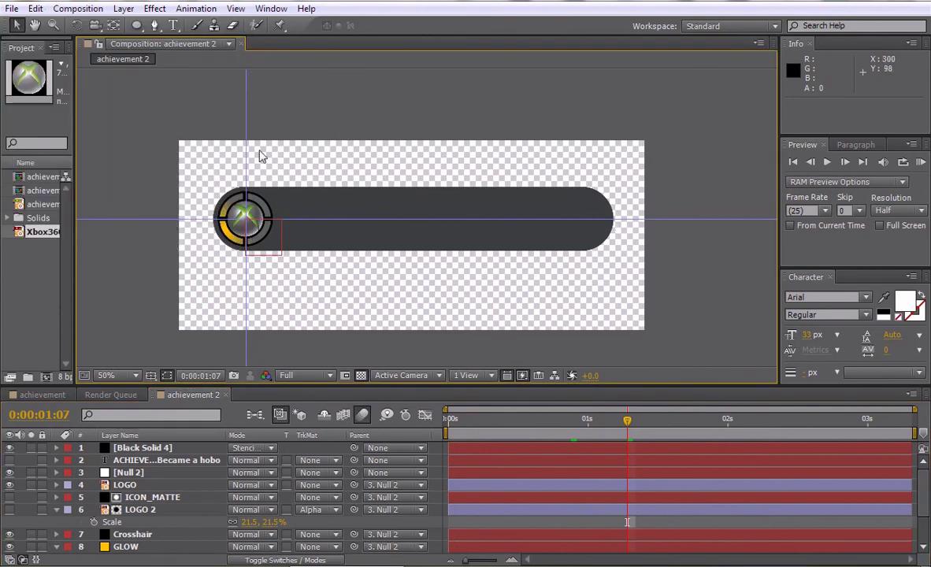
pyautogui.click(77, 9)
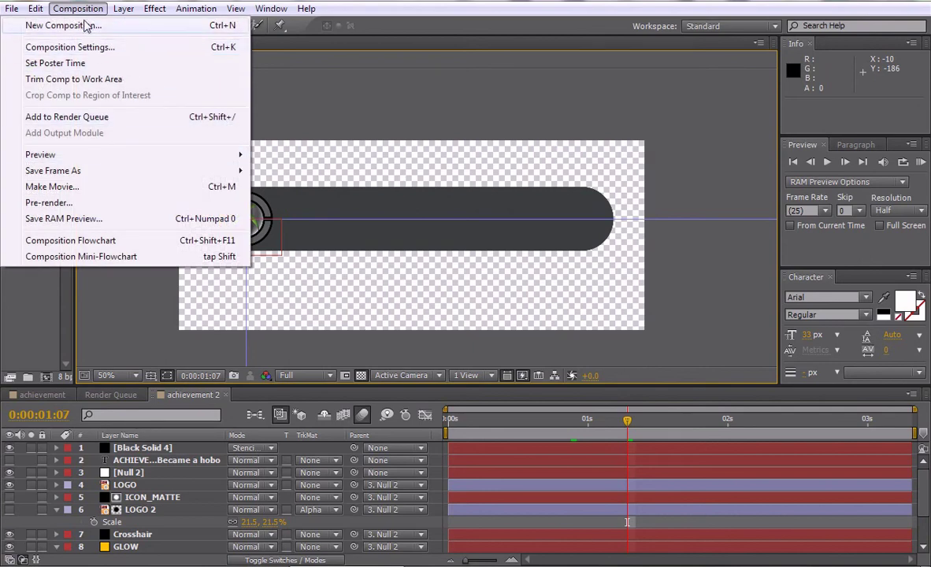
pyautogui.click(78, 118)
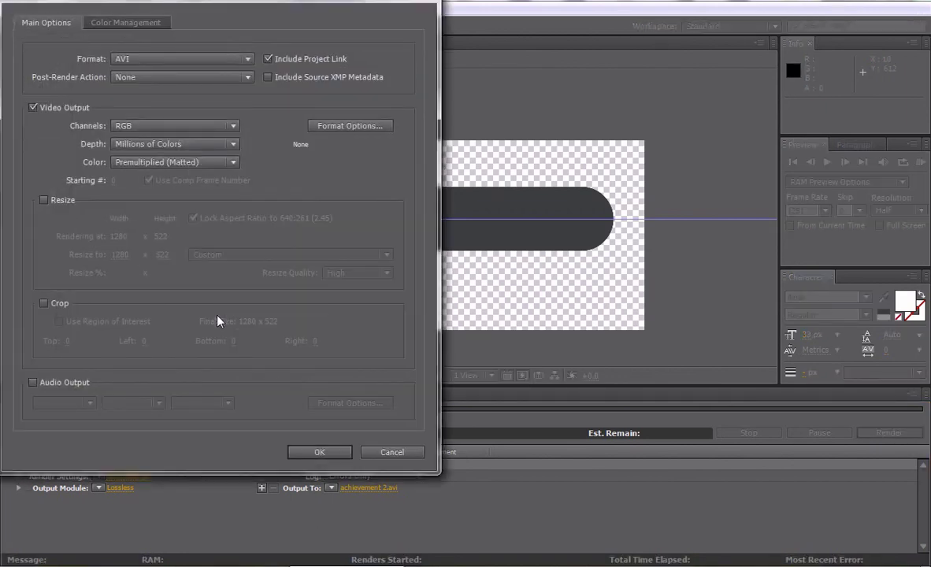
pyautogui.click(241, 61)
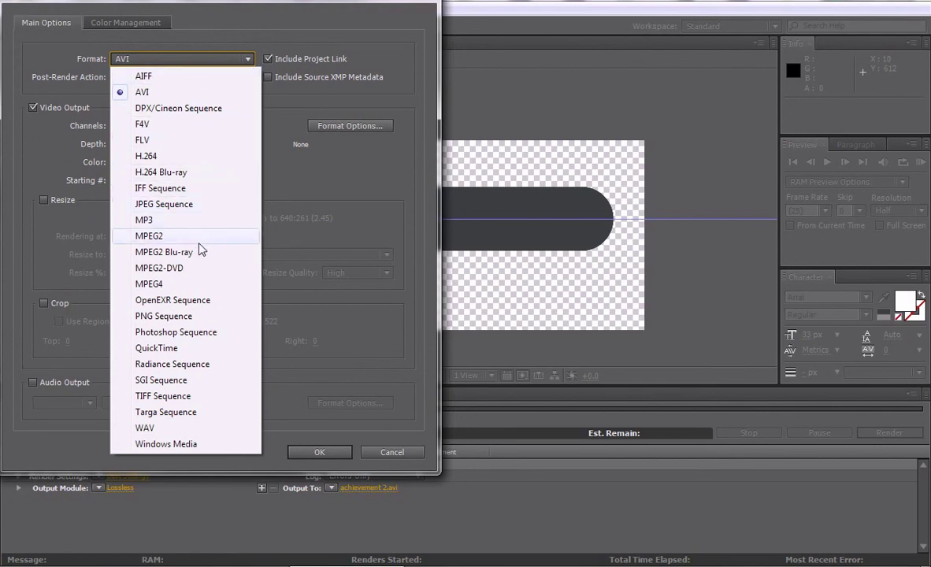
pyautogui.click(186, 348)
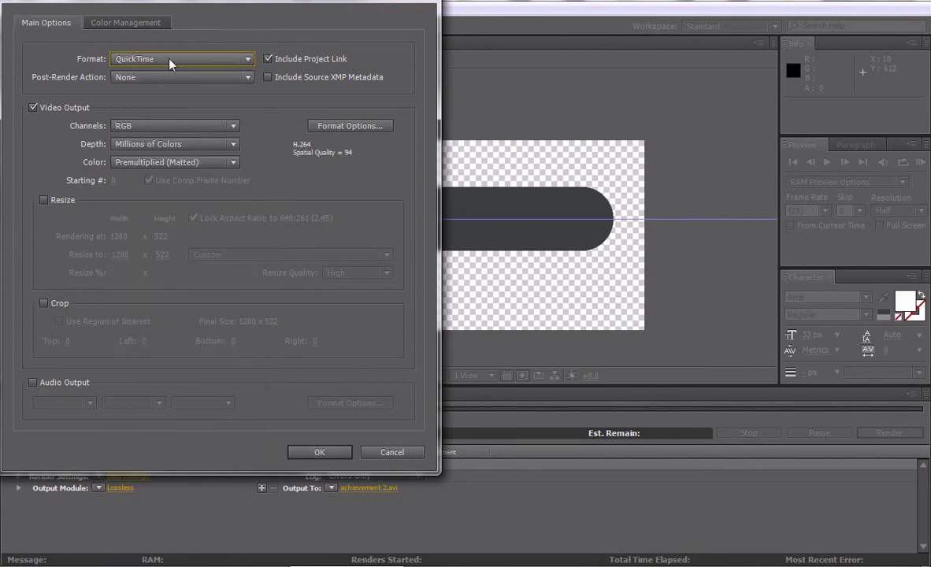
# Set the QuickTime video codec to PNG with quality 100
pyautogui.click(331, 126)
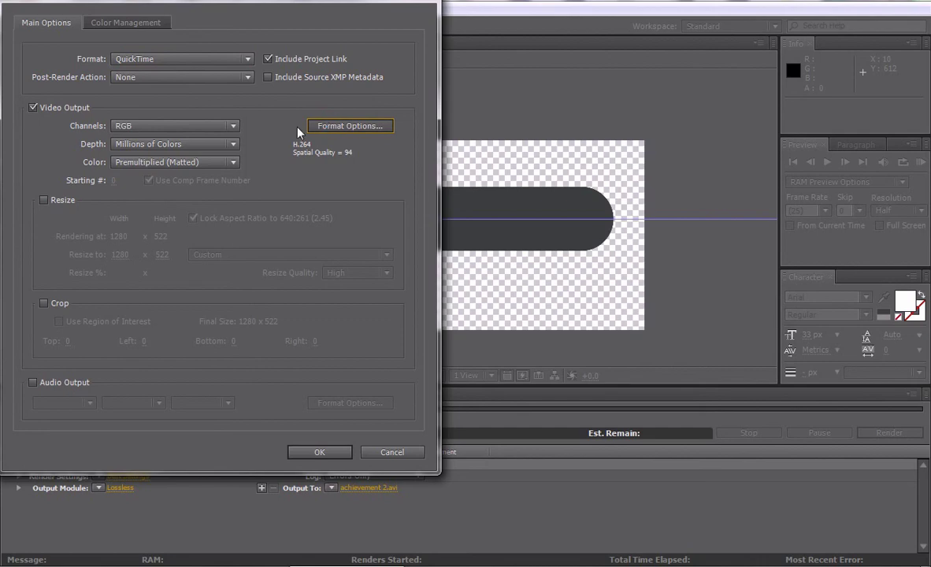
pyautogui.click(225, 77)
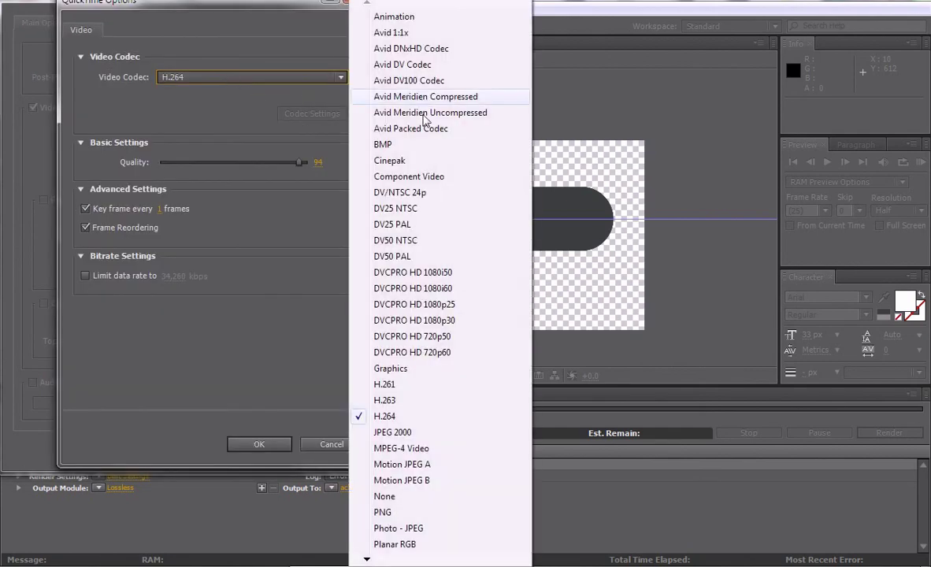
pyautogui.click(390, 513)
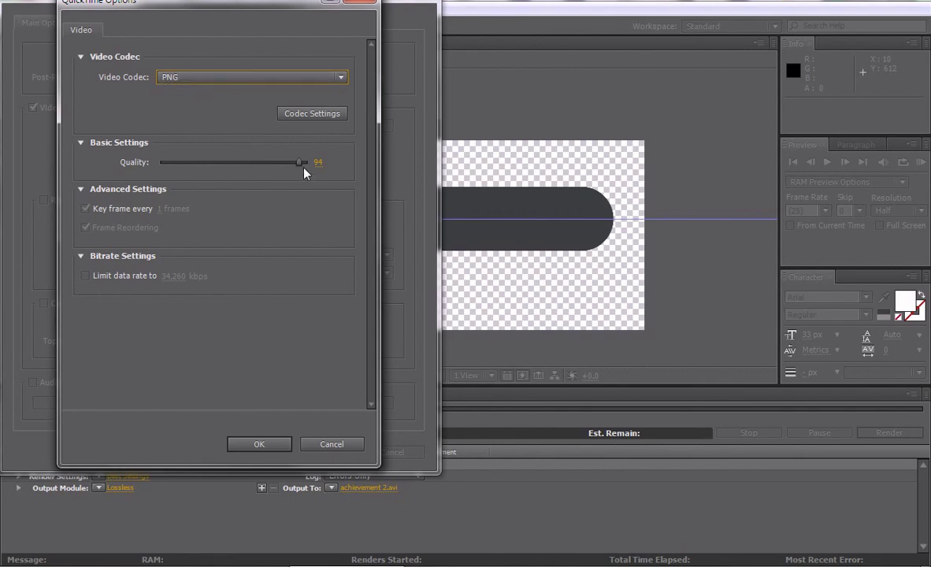
pyautogui.moveTo(299, 162); pyautogui.dragTo(319, 161)
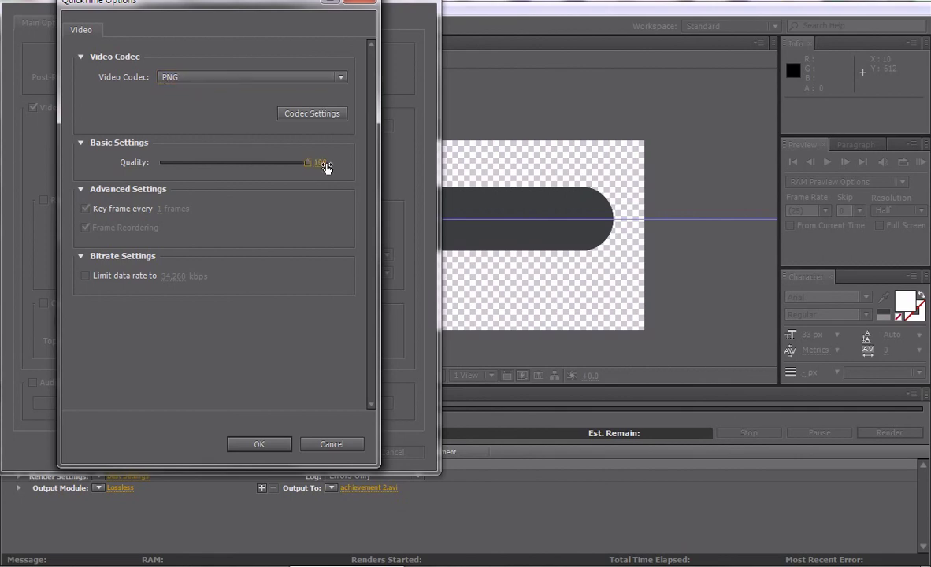
pyautogui.click(253, 444)
# Set the output channels to RGB + Alpha and apply the output module settings
pyautogui.click(179, 124)
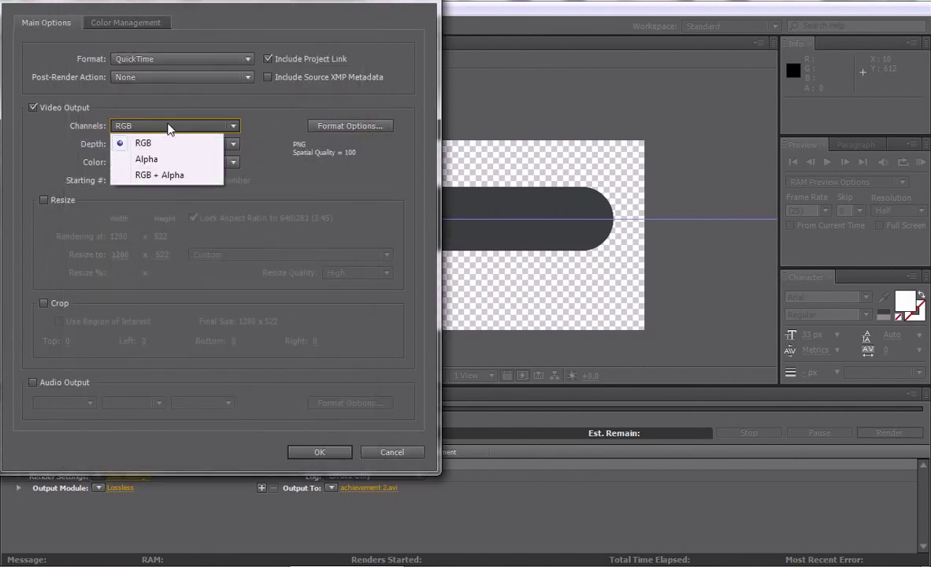
pyautogui.click(180, 176)
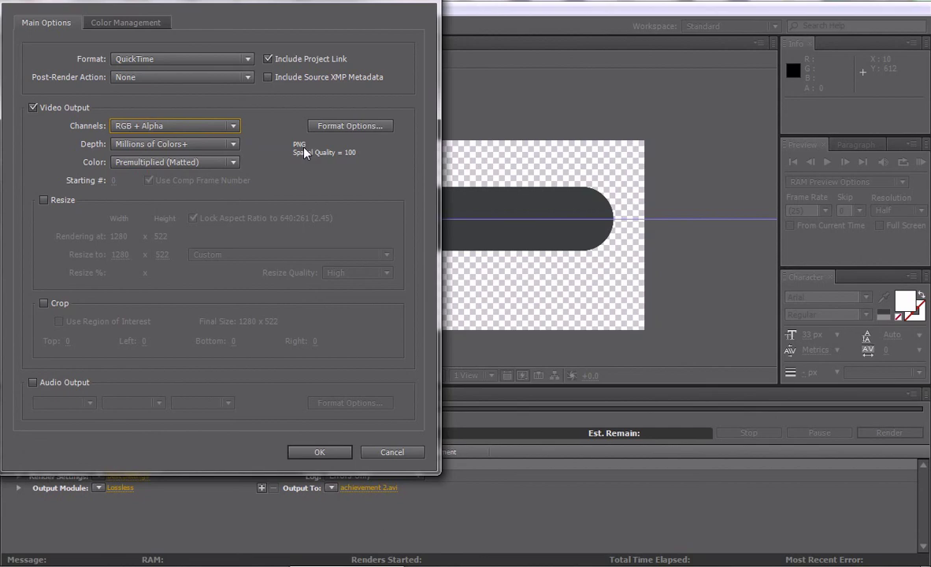
pyautogui.click(317, 453)
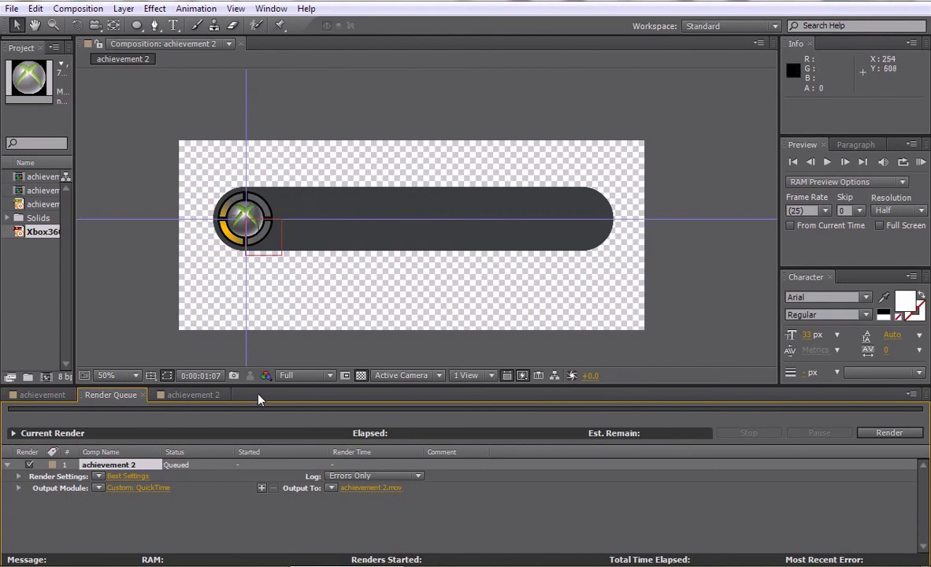
# Look at the achievement composition for comparison and examine the intro of achievement 2 close up at 0:00:00:05
pyautogui.click(39, 395)
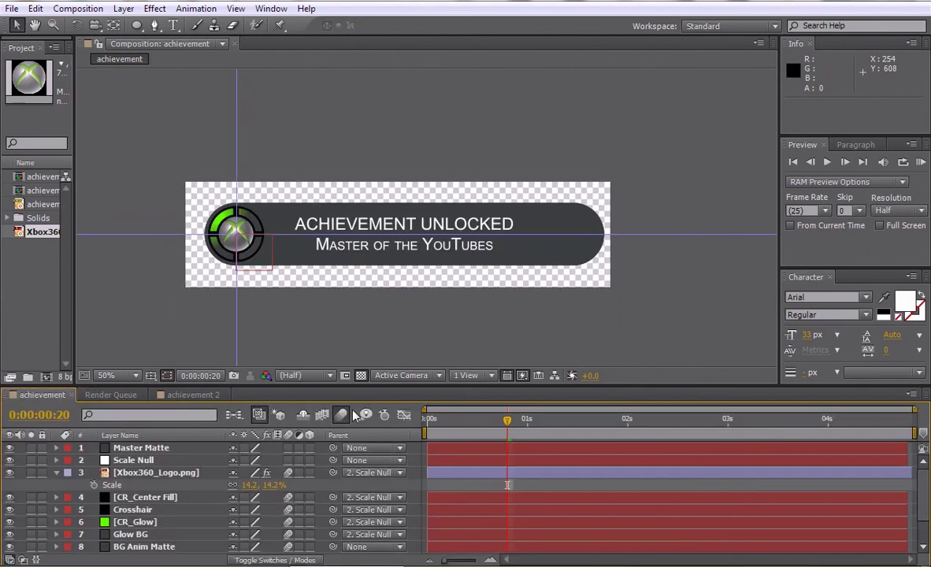
pyautogui.click(178, 394)
pyautogui.moveTo(532, 426); pyautogui.dragTo(476, 427)
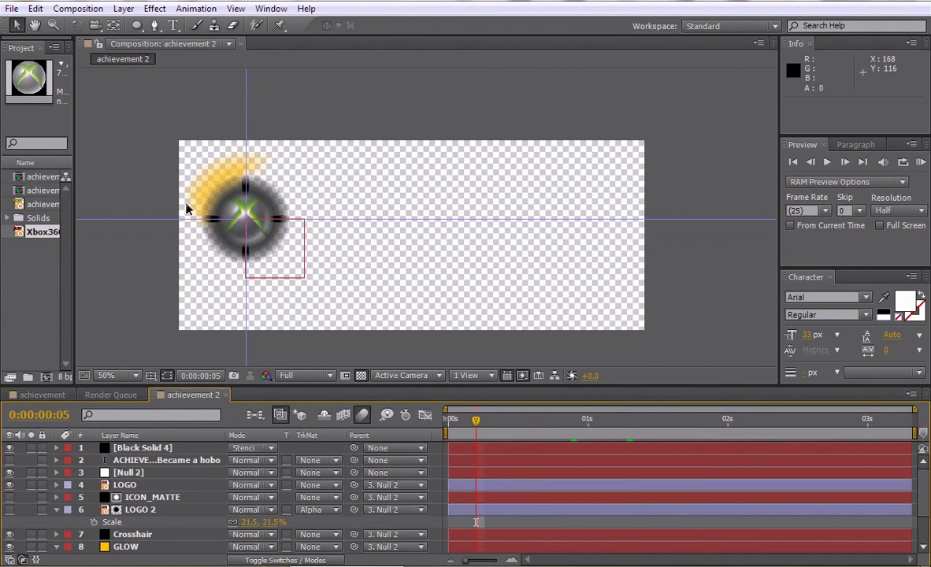
pyautogui.scroll(1, 254, 227)
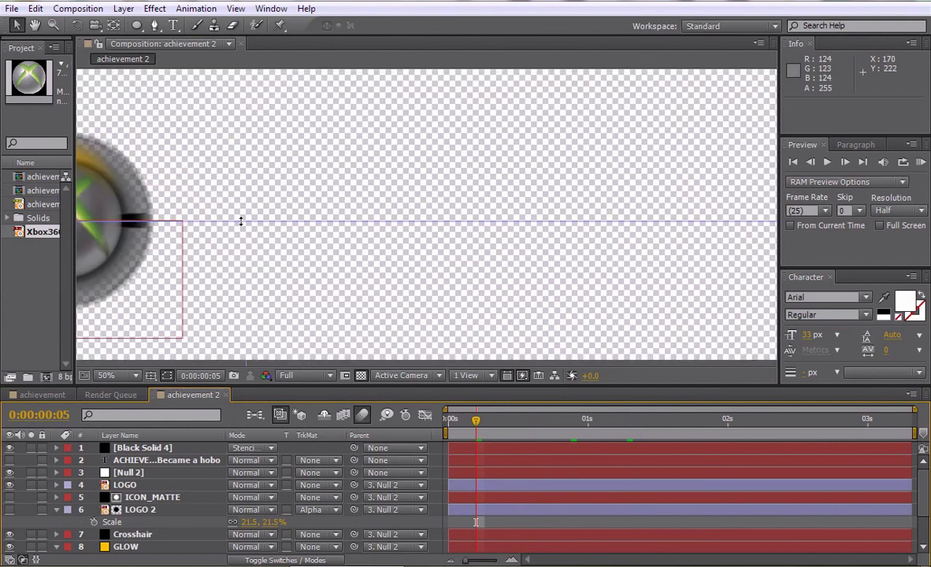
pyautogui.moveTo(241, 222); pyautogui.dragTo(428, 216)
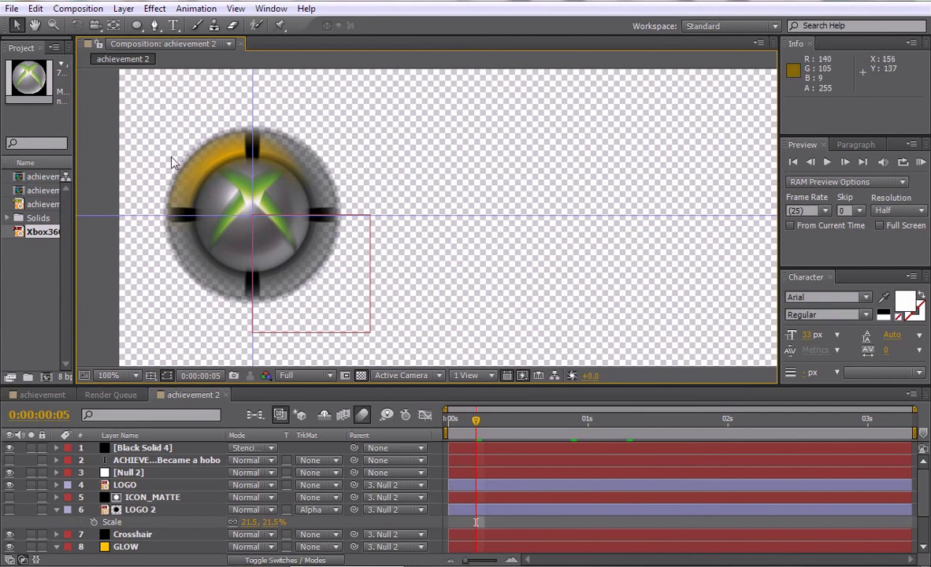
pyautogui.scroll(-2, 338, 212)
pyautogui.moveTo(446, 242); pyautogui.dragTo(334, 228)
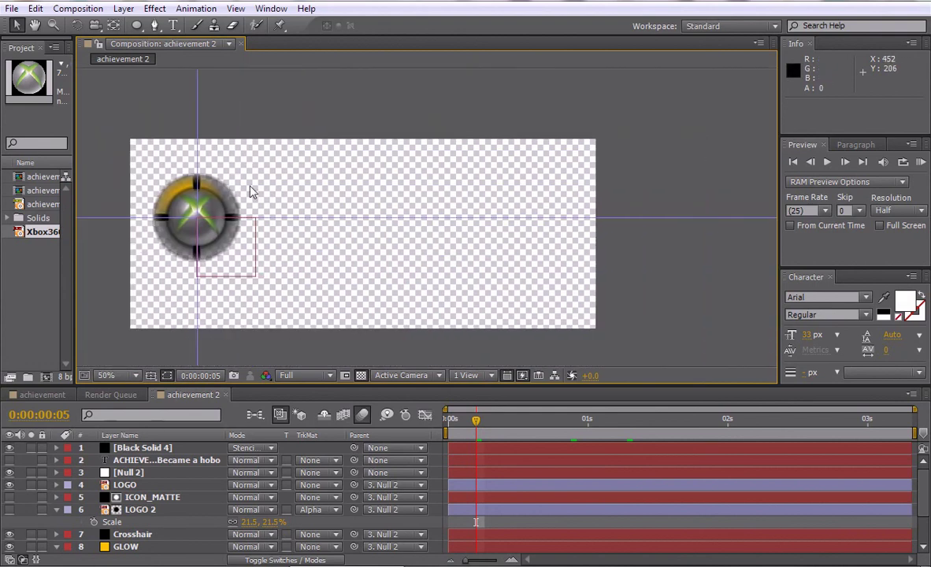
# Move the playhead to 0:00:01:05 and show the ACHIEVEMENT UNLOCKED text layer over the banner
pyautogui.click(615, 423)
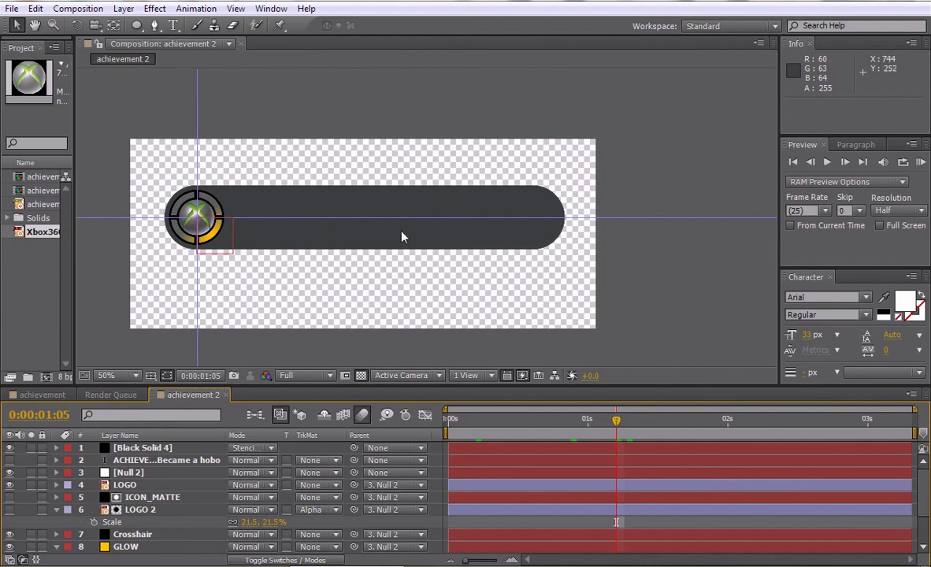
pyautogui.click(866, 297)
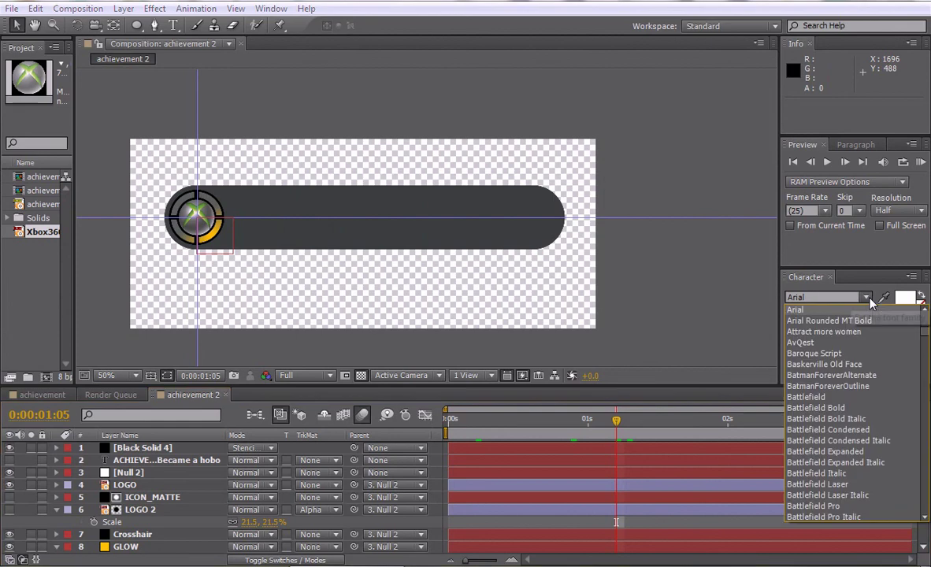
pyautogui.click(711, 304)
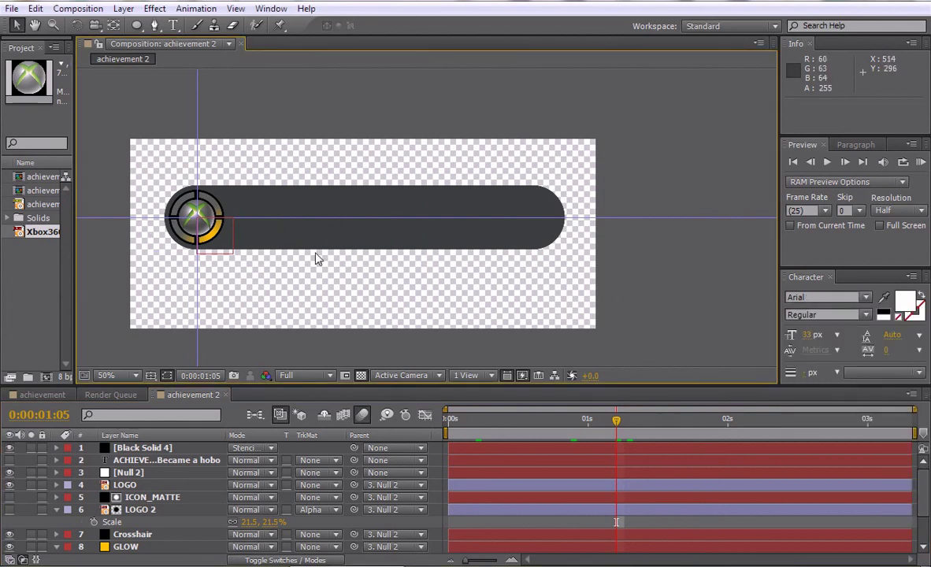
pyautogui.click(9, 462)
pyautogui.scroll(2, 402, 260)
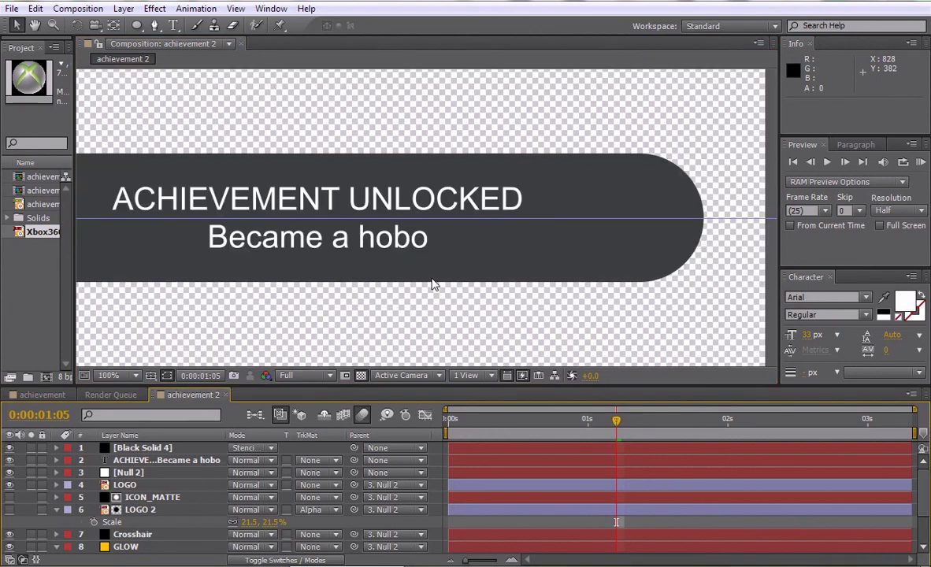
pyautogui.moveTo(369, 249); pyautogui.dragTo(434, 249)
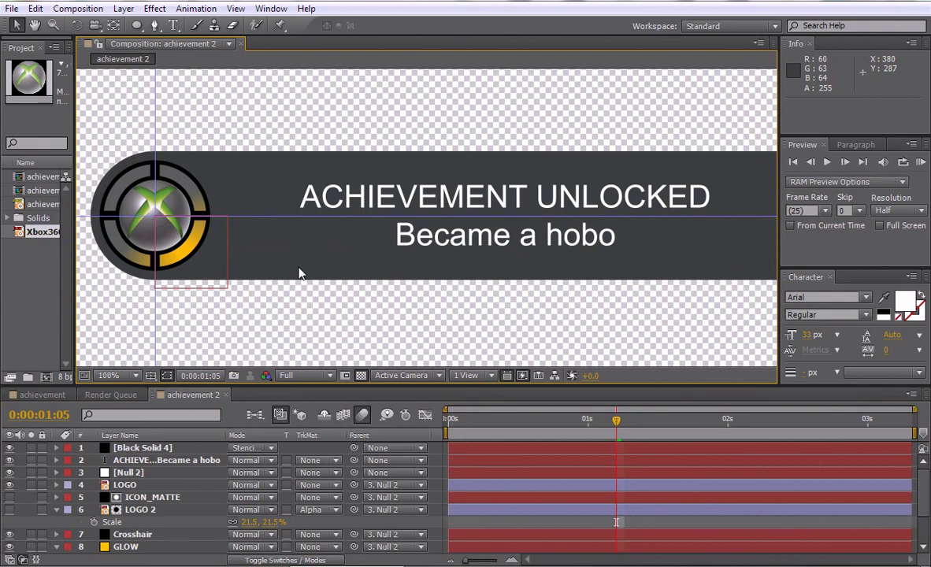
pyautogui.moveTo(212, 267); pyautogui.dragTo(209, 193)
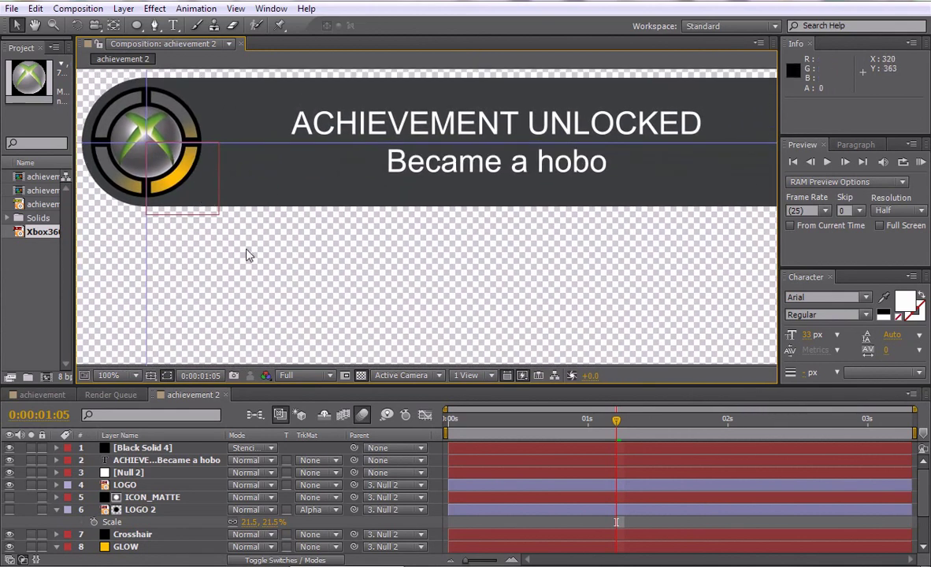